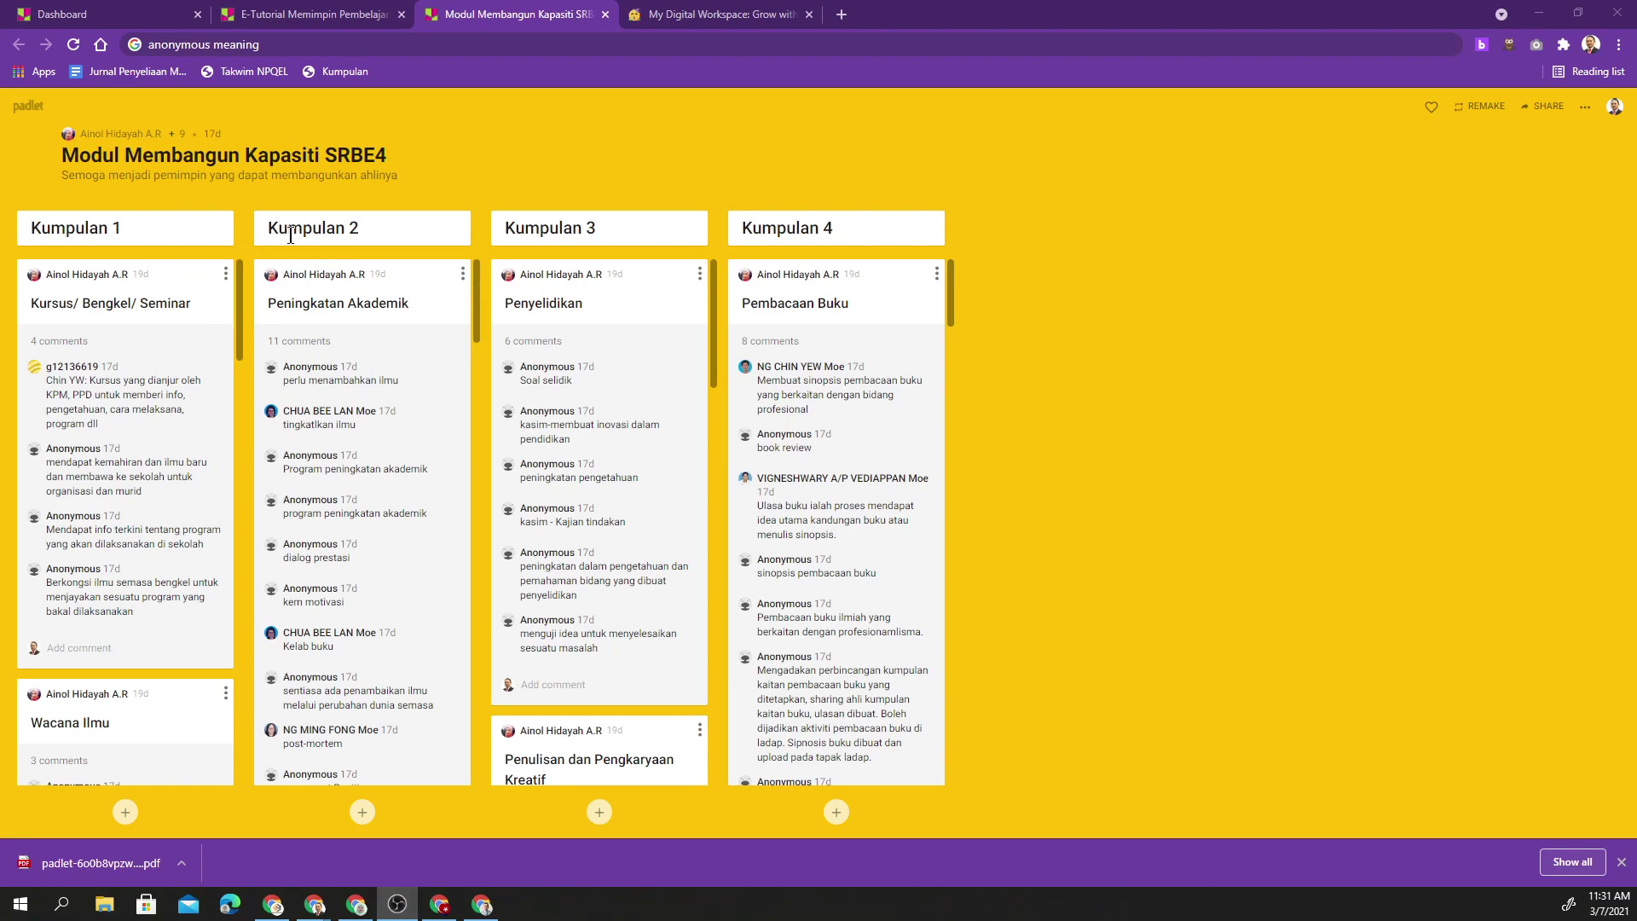
- Scroll through the example padlets, ending on the E-Tutorial Memimpin Pembelajaran padlet after My Digital Workspace
{"action": "scroll", "coordinate": [287, 401], "scroll_direction": "down", "scroll_amount": 2}
{"action": "scroll", "coordinate": [143, 622], "scroll_direction": "down", "scroll_amount": 5}
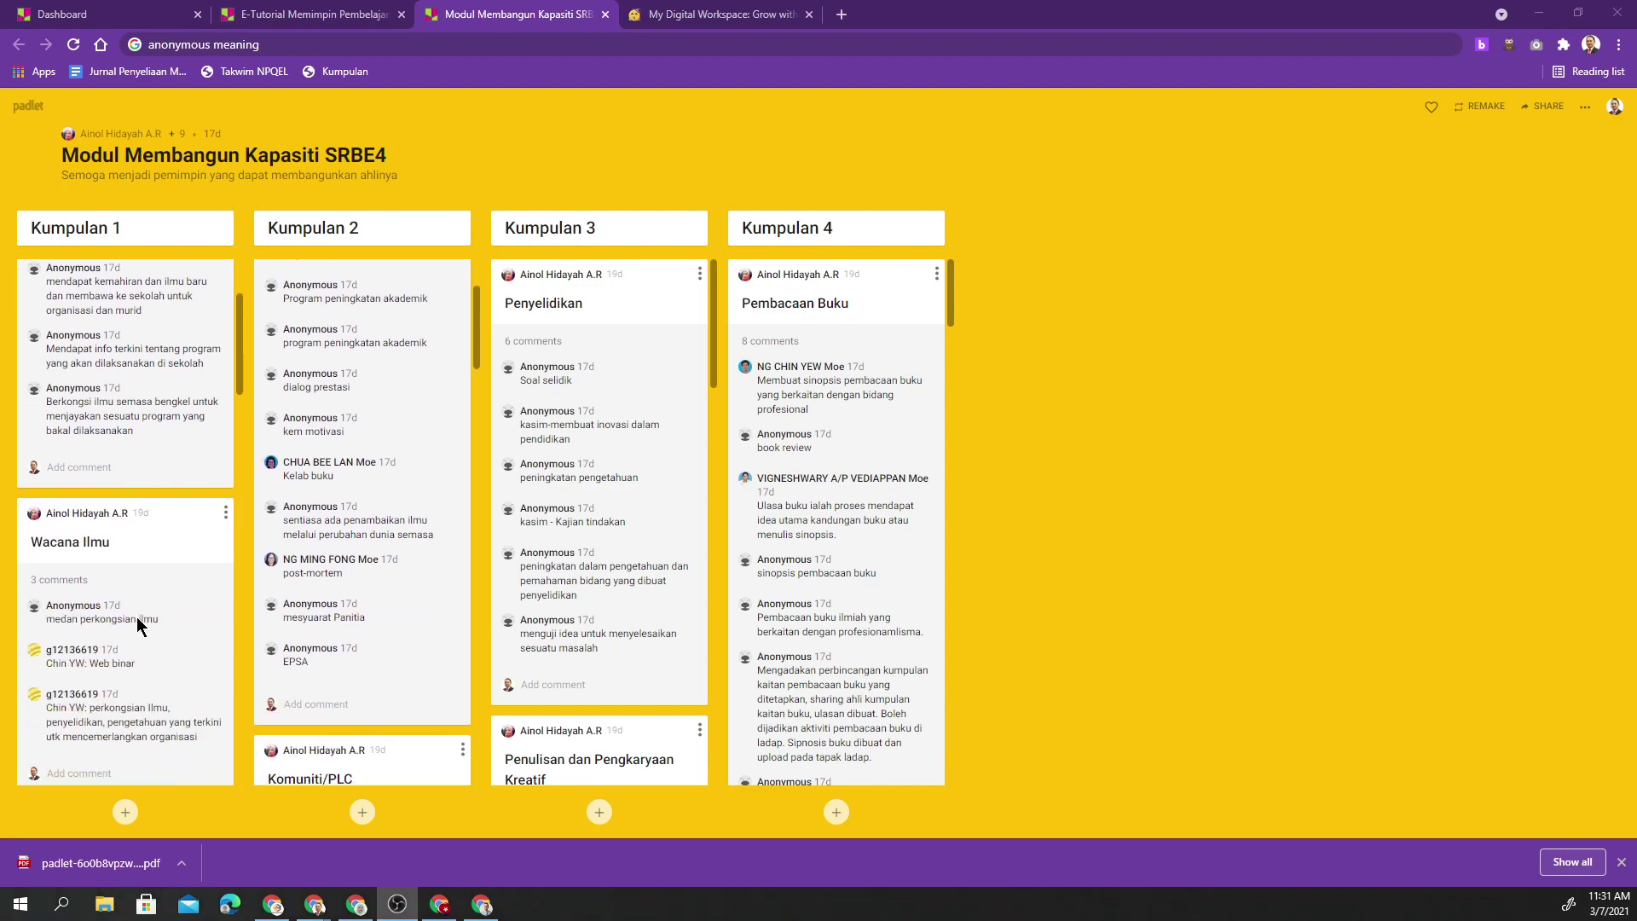
{"action": "left_click", "coordinate": [695, 15]}
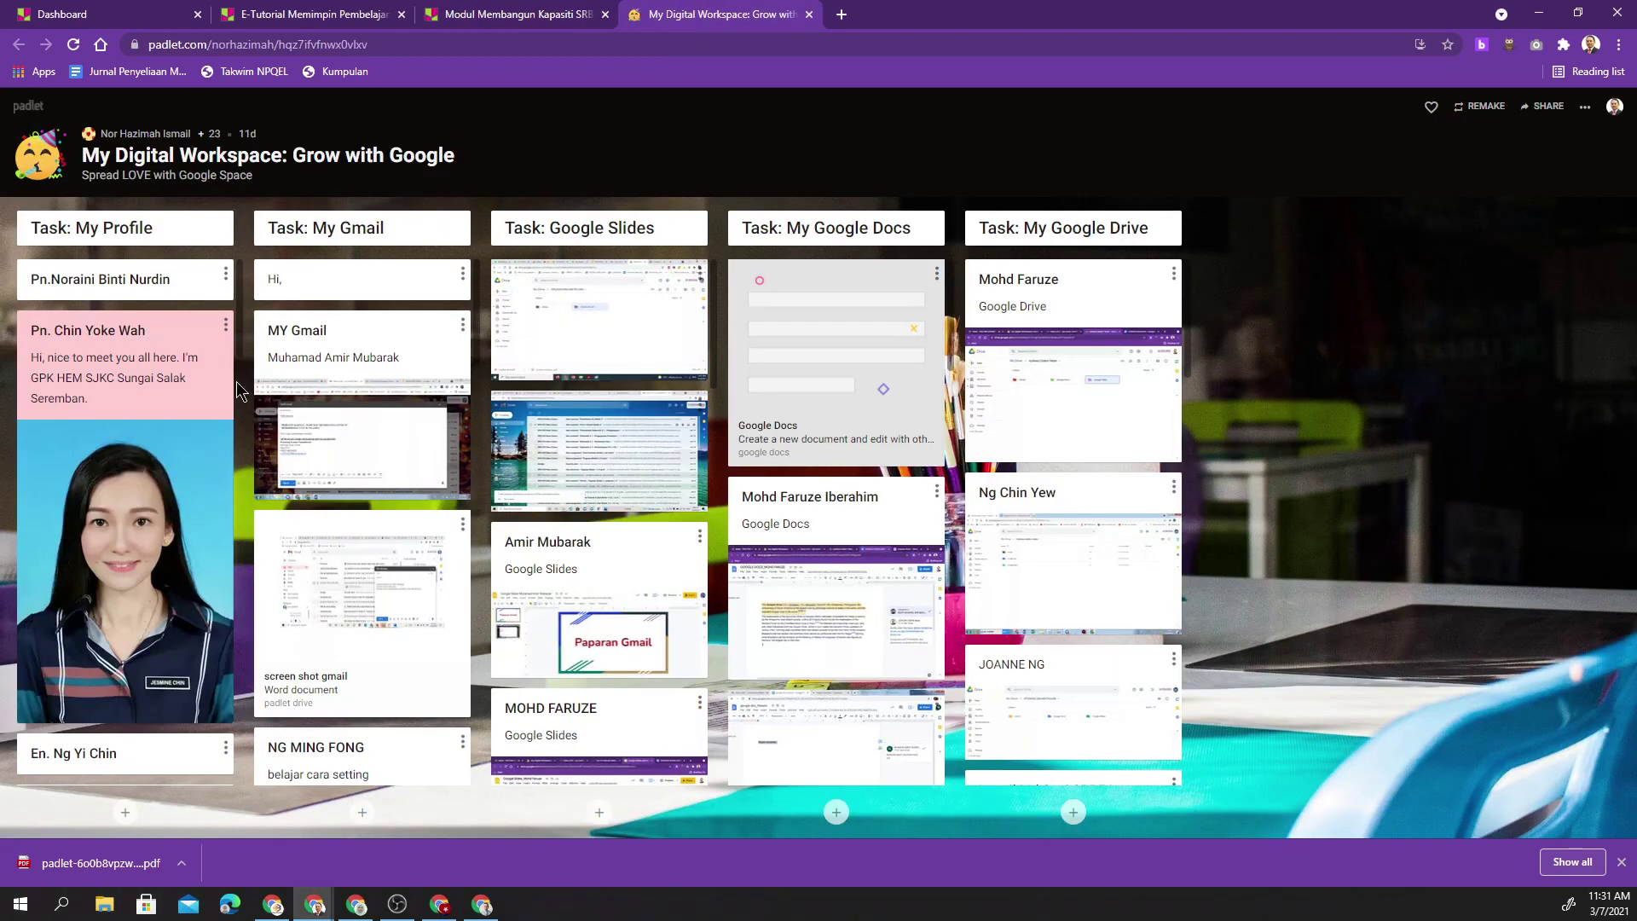
{"action": "scroll", "coordinate": [593, 499], "scroll_direction": "down", "scroll_amount": 2}
{"action": "scroll", "coordinate": [823, 535], "scroll_direction": "down", "scroll_amount": 3}
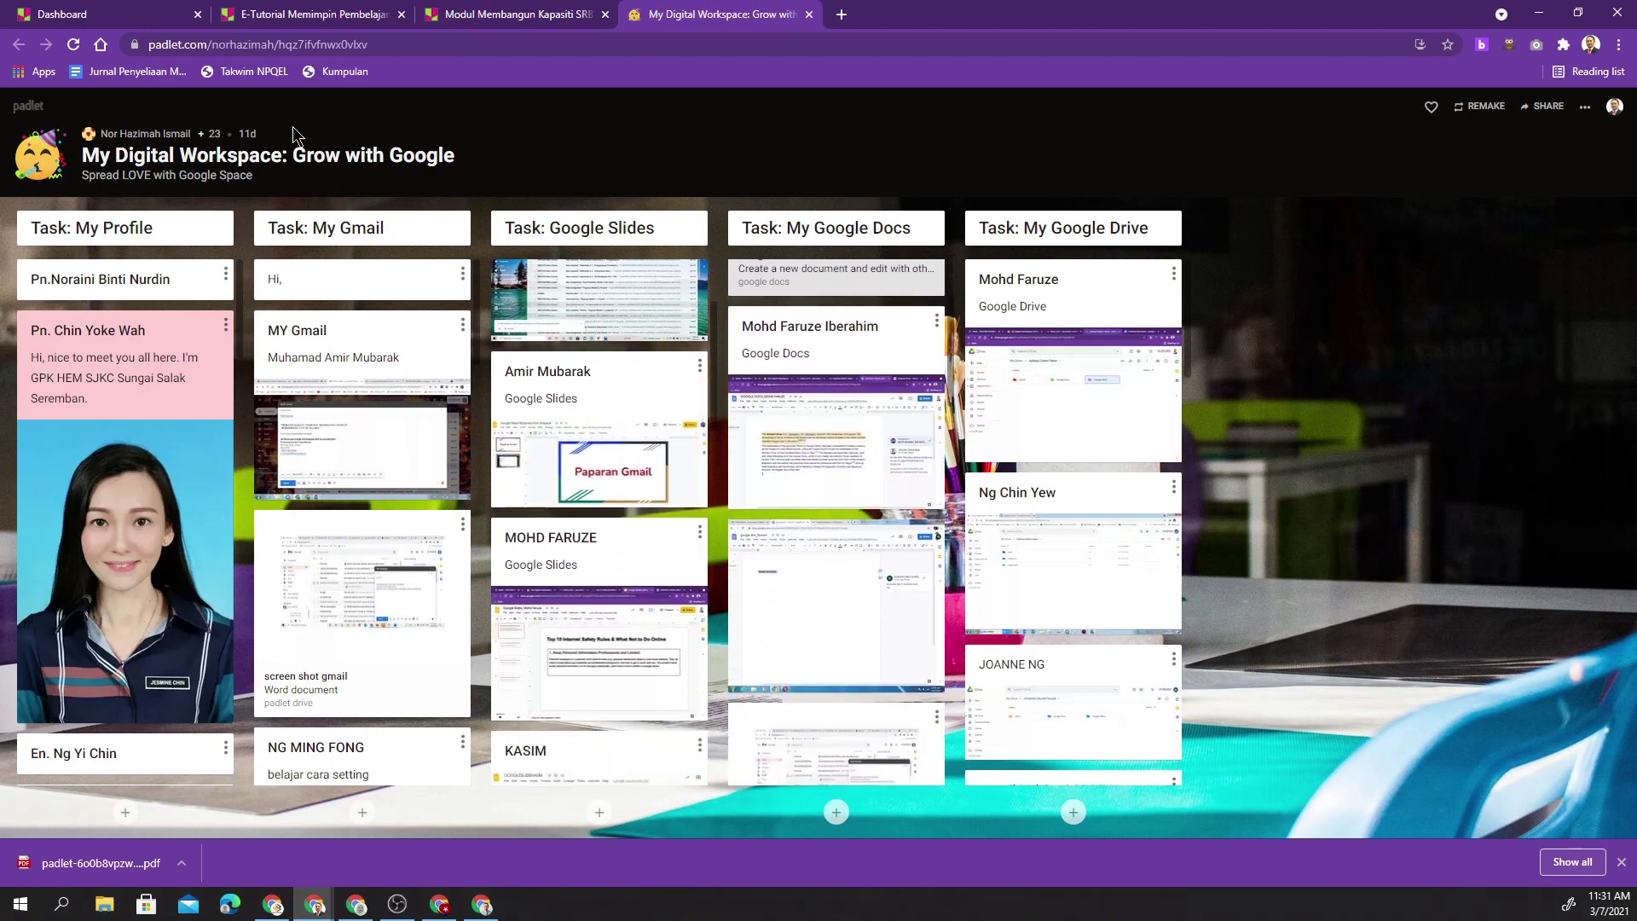
{"action": "left_click", "coordinate": [307, 15]}
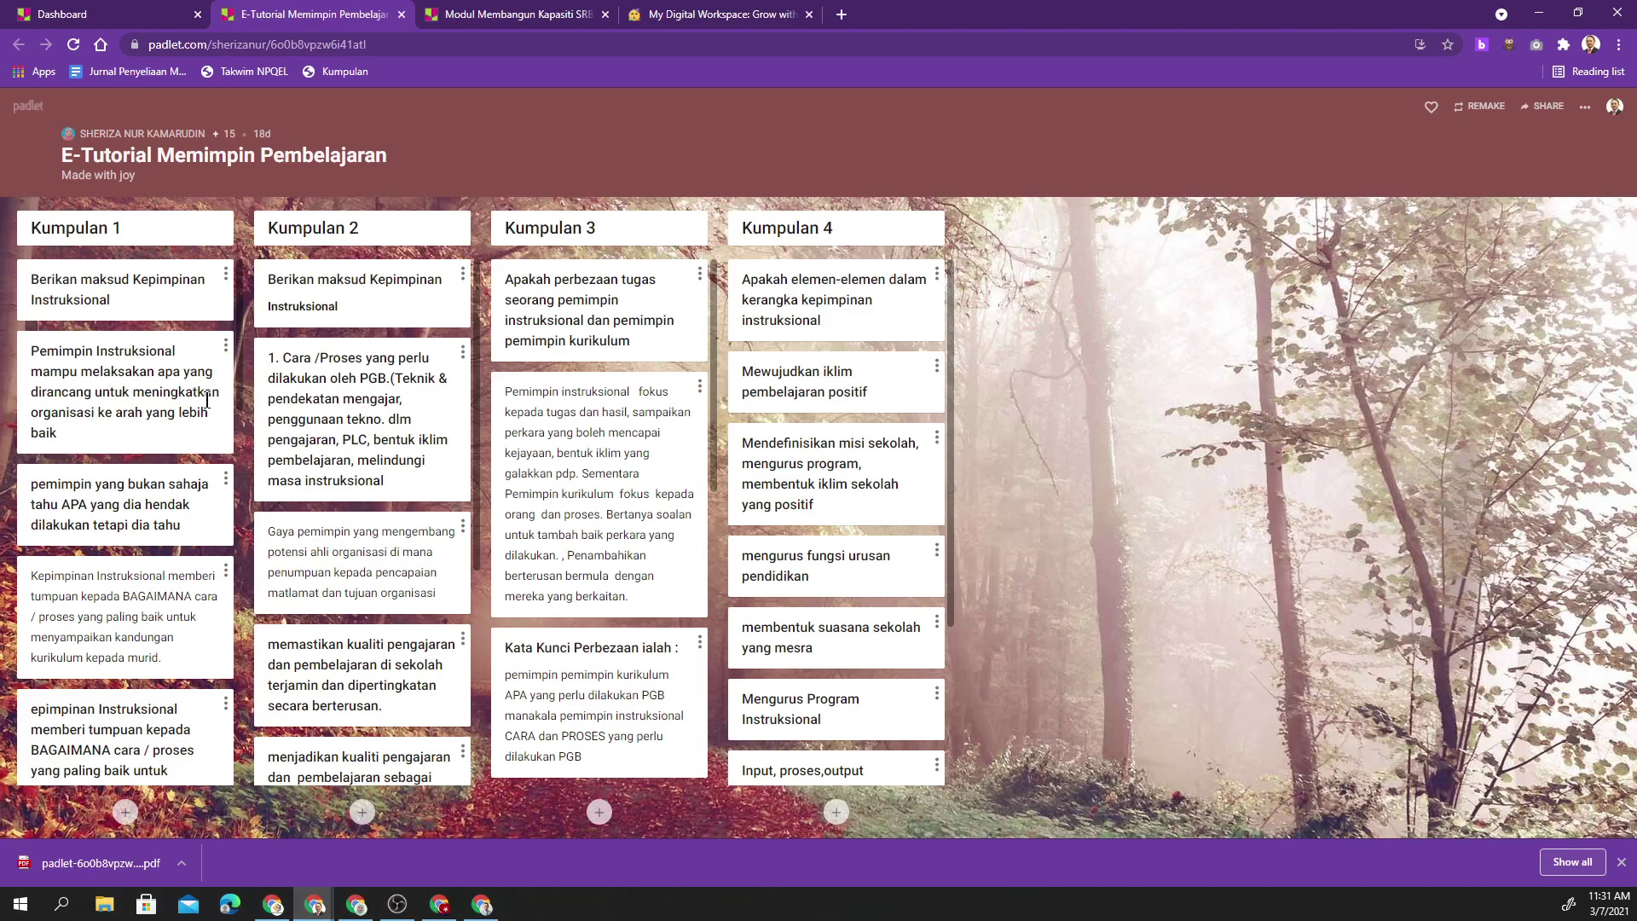
{"action": "scroll", "coordinate": [460, 406], "scroll_direction": "down", "scroll_amount": 1}
{"action": "scroll", "coordinate": [460, 406], "scroll_direction": "up", "scroll_amount": 1}
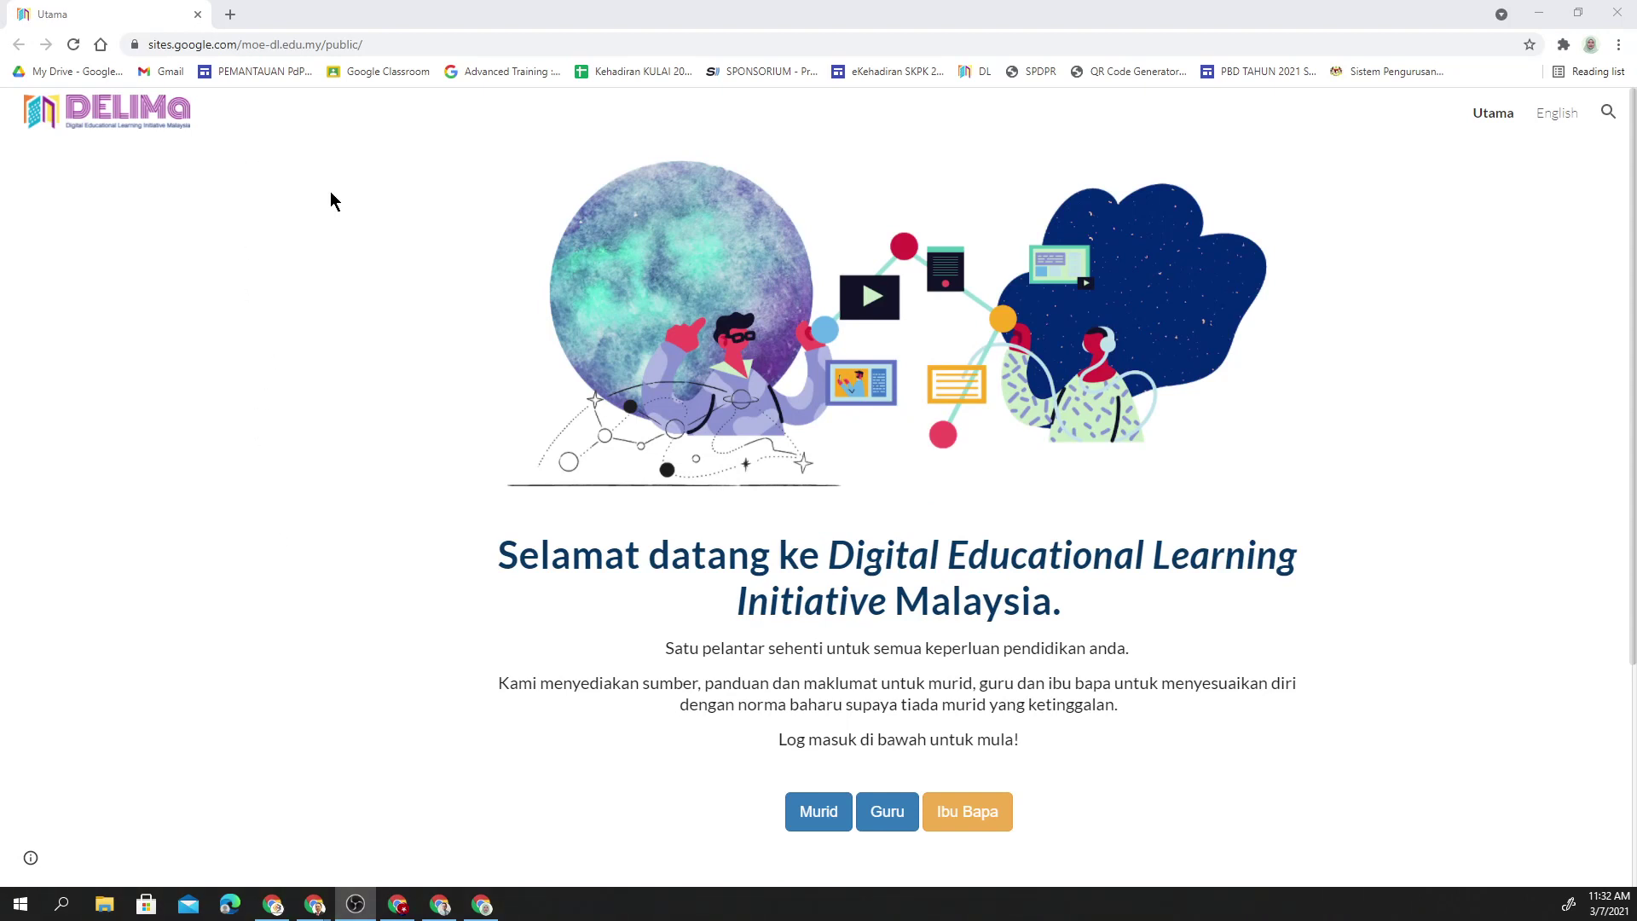
- Go from the DELIMa Guru page through '5. Aplikasi' to open Padlet from Aplikasi Lain
{"action": "scroll", "coordinate": [426, 295], "scroll_direction": "down", "scroll_amount": 1}
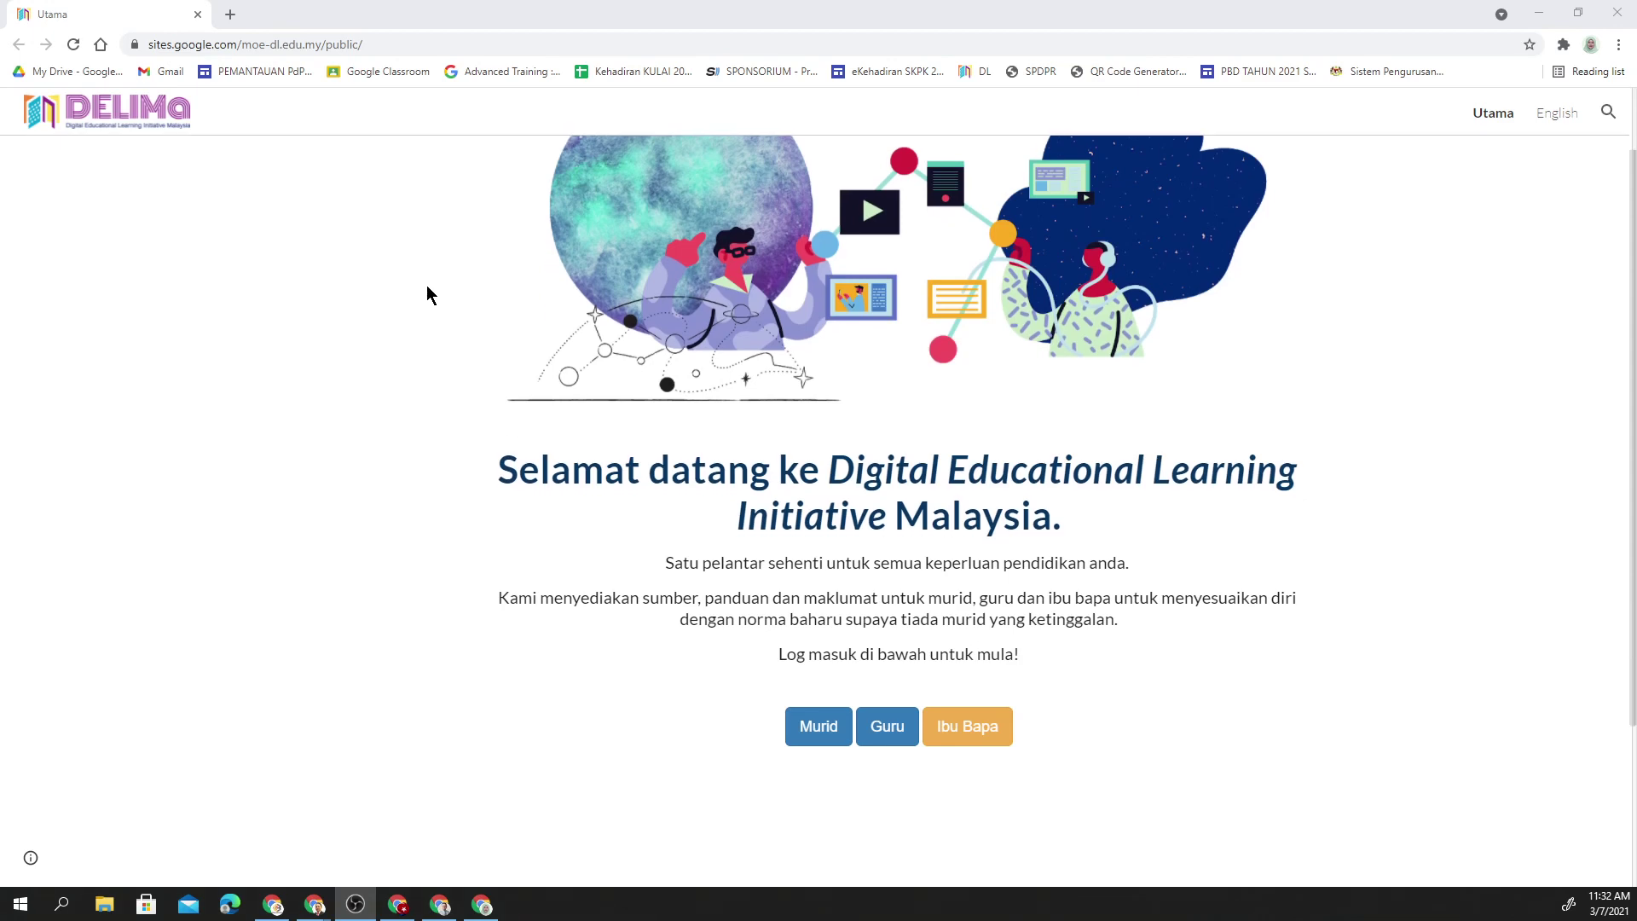
{"action": "left_click", "coordinate": [888, 738]}
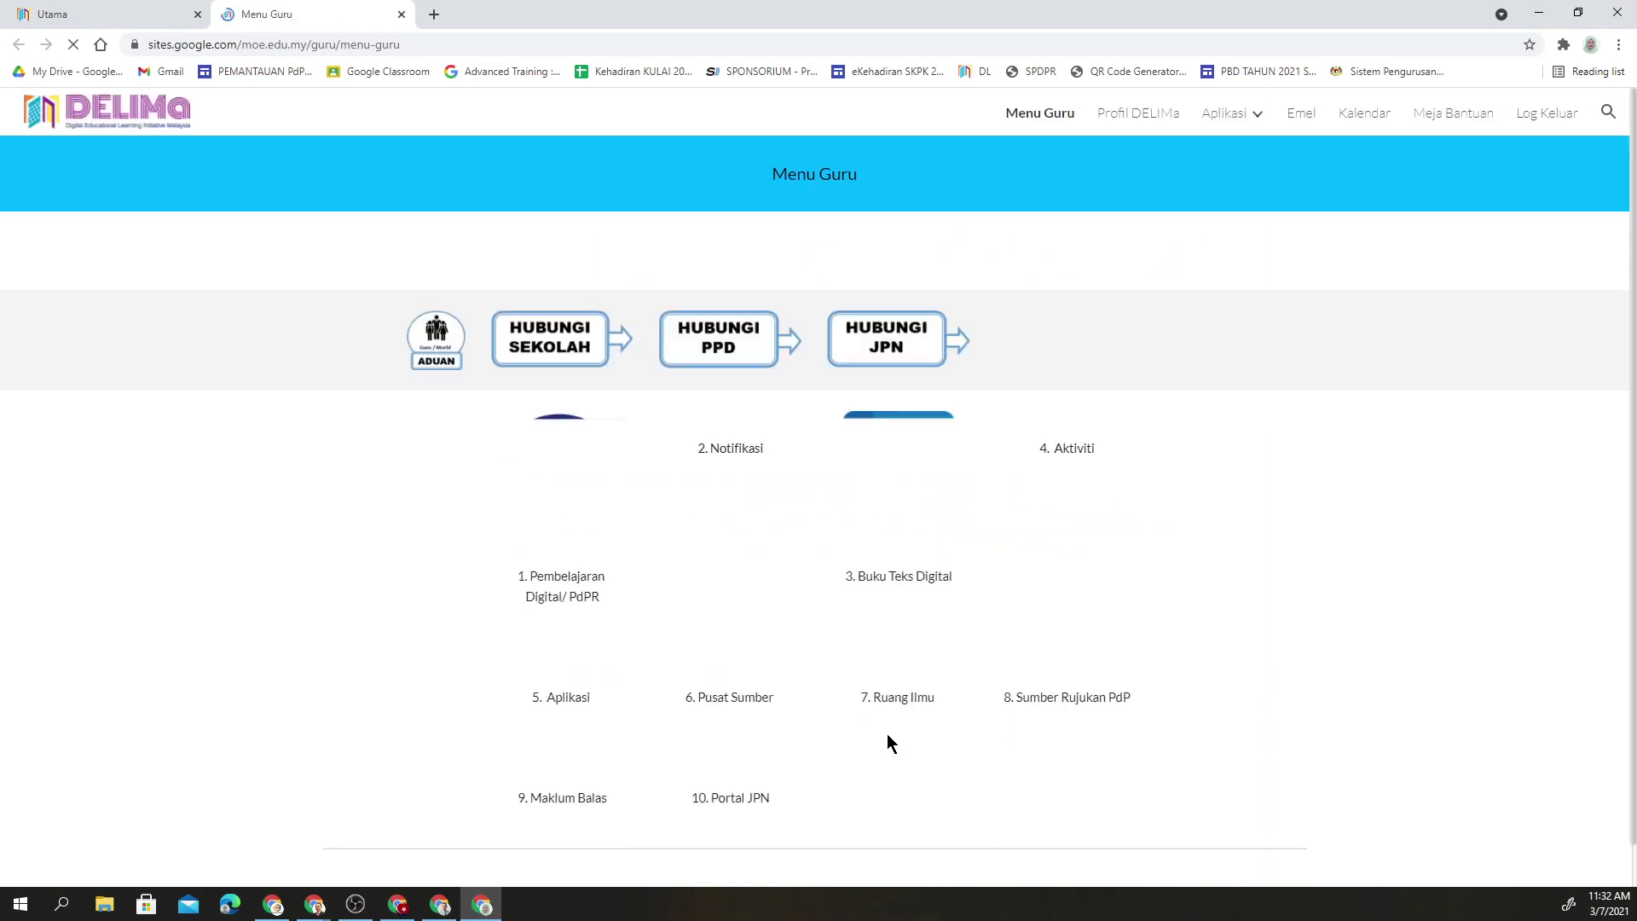
{"action": "scroll", "coordinate": [741, 419], "scroll_direction": "down", "scroll_amount": 1}
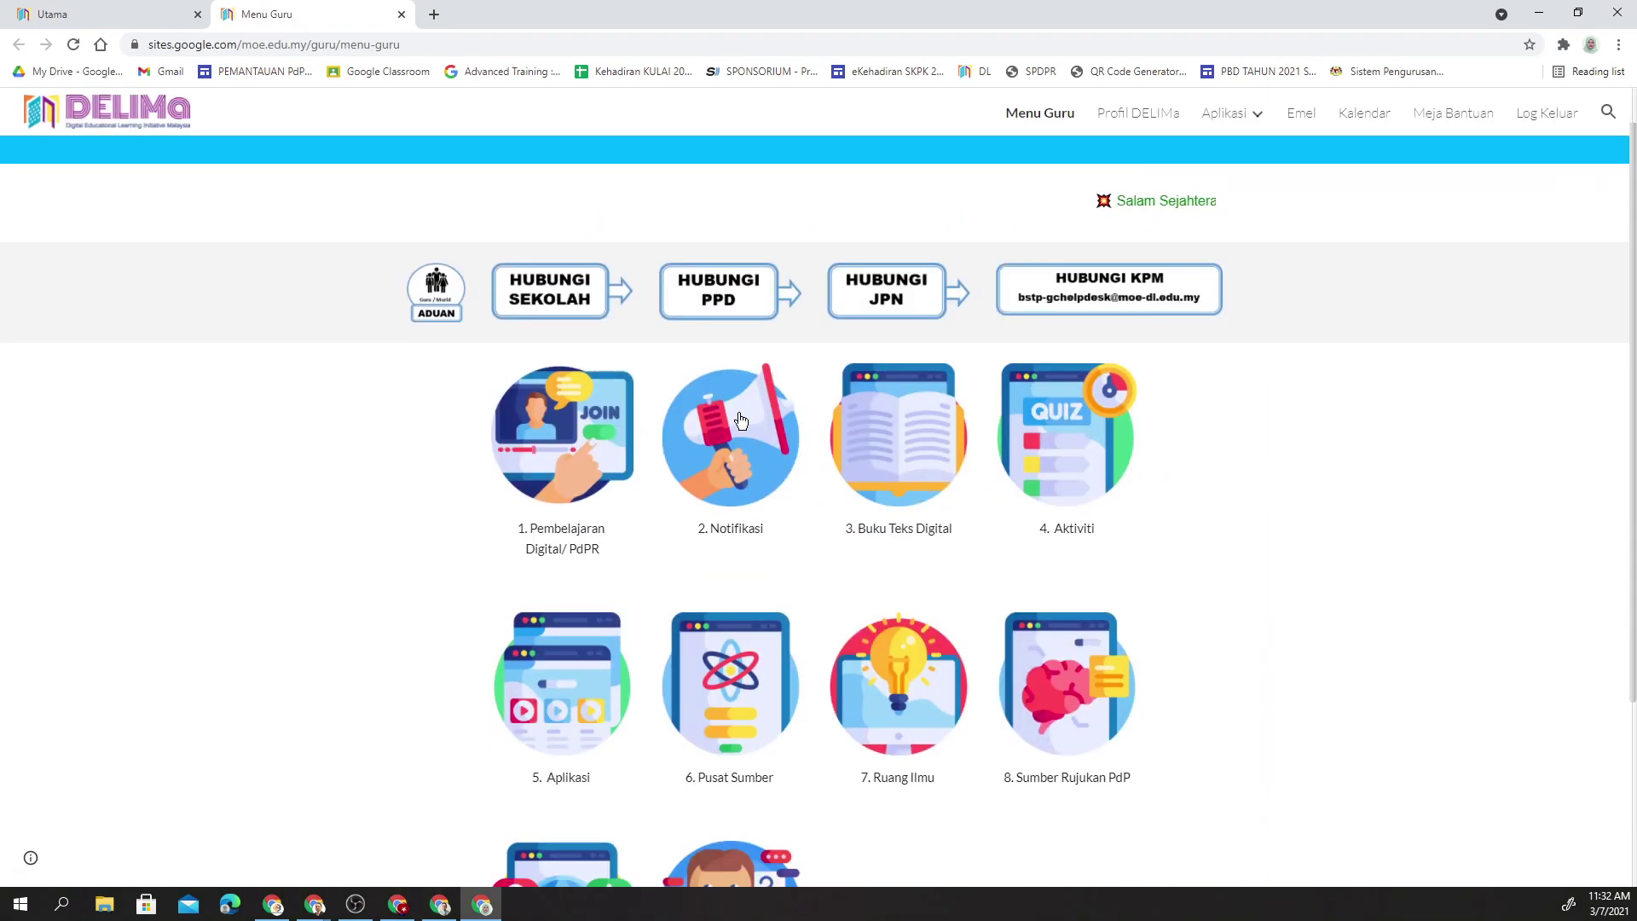
{"action": "scroll", "coordinate": [740, 419], "scroll_direction": "down", "scroll_amount": 2}
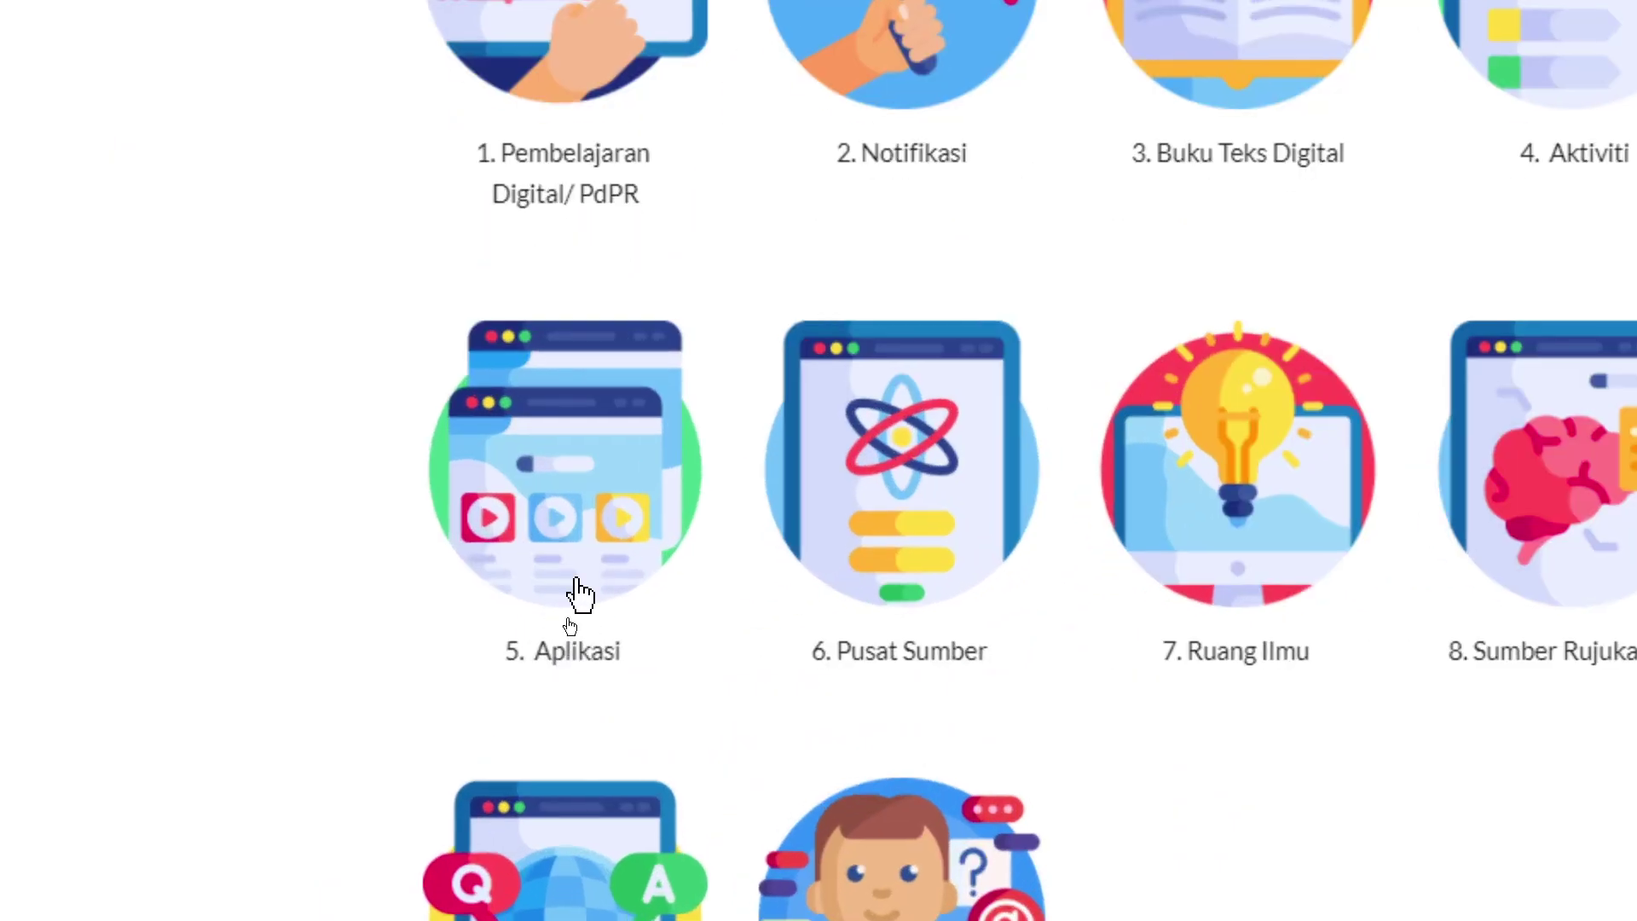
{"action": "left_click", "coordinate": [580, 595]}
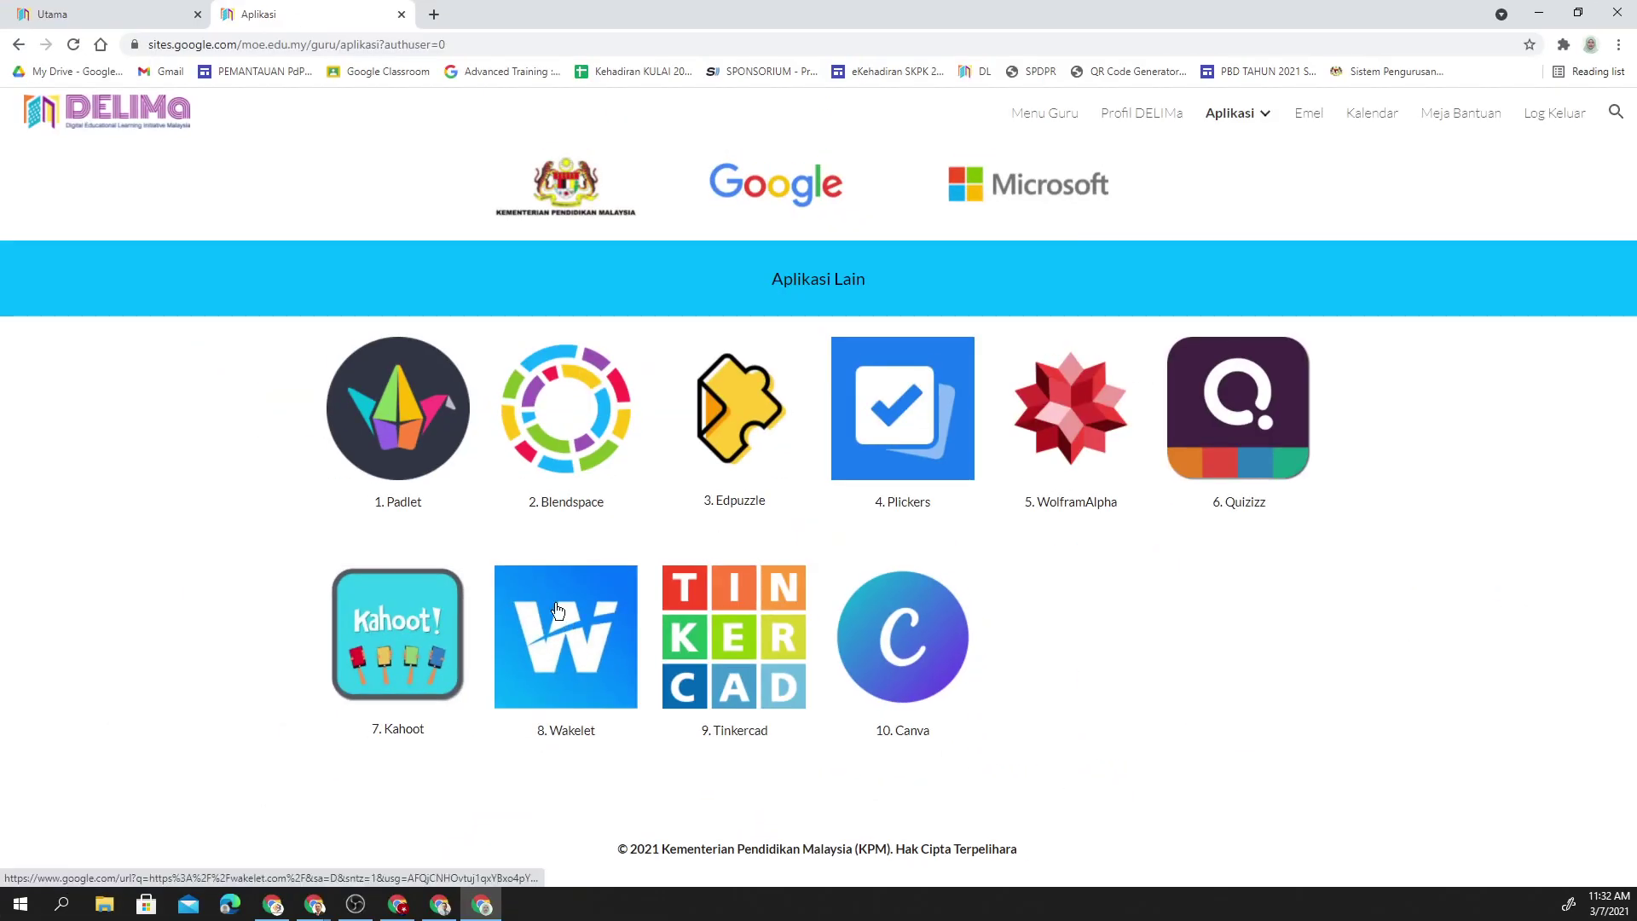
{"action": "left_click", "coordinate": [407, 461]}
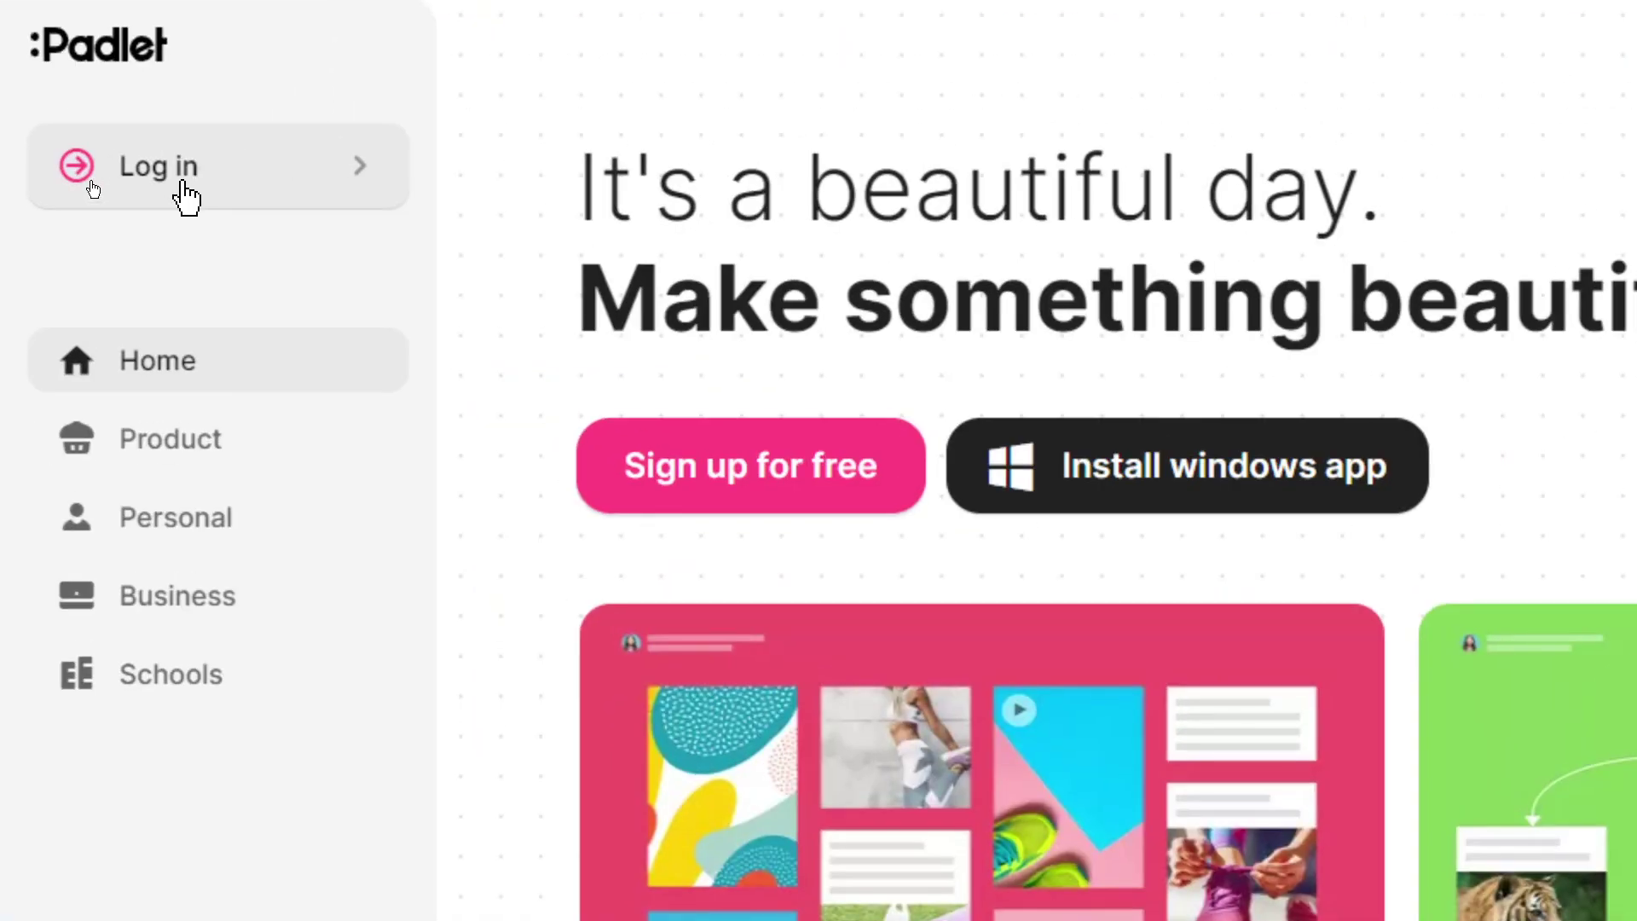
- Log in to Padlet with Google using the first school account
{"action": "left_click", "coordinate": [186, 198]}
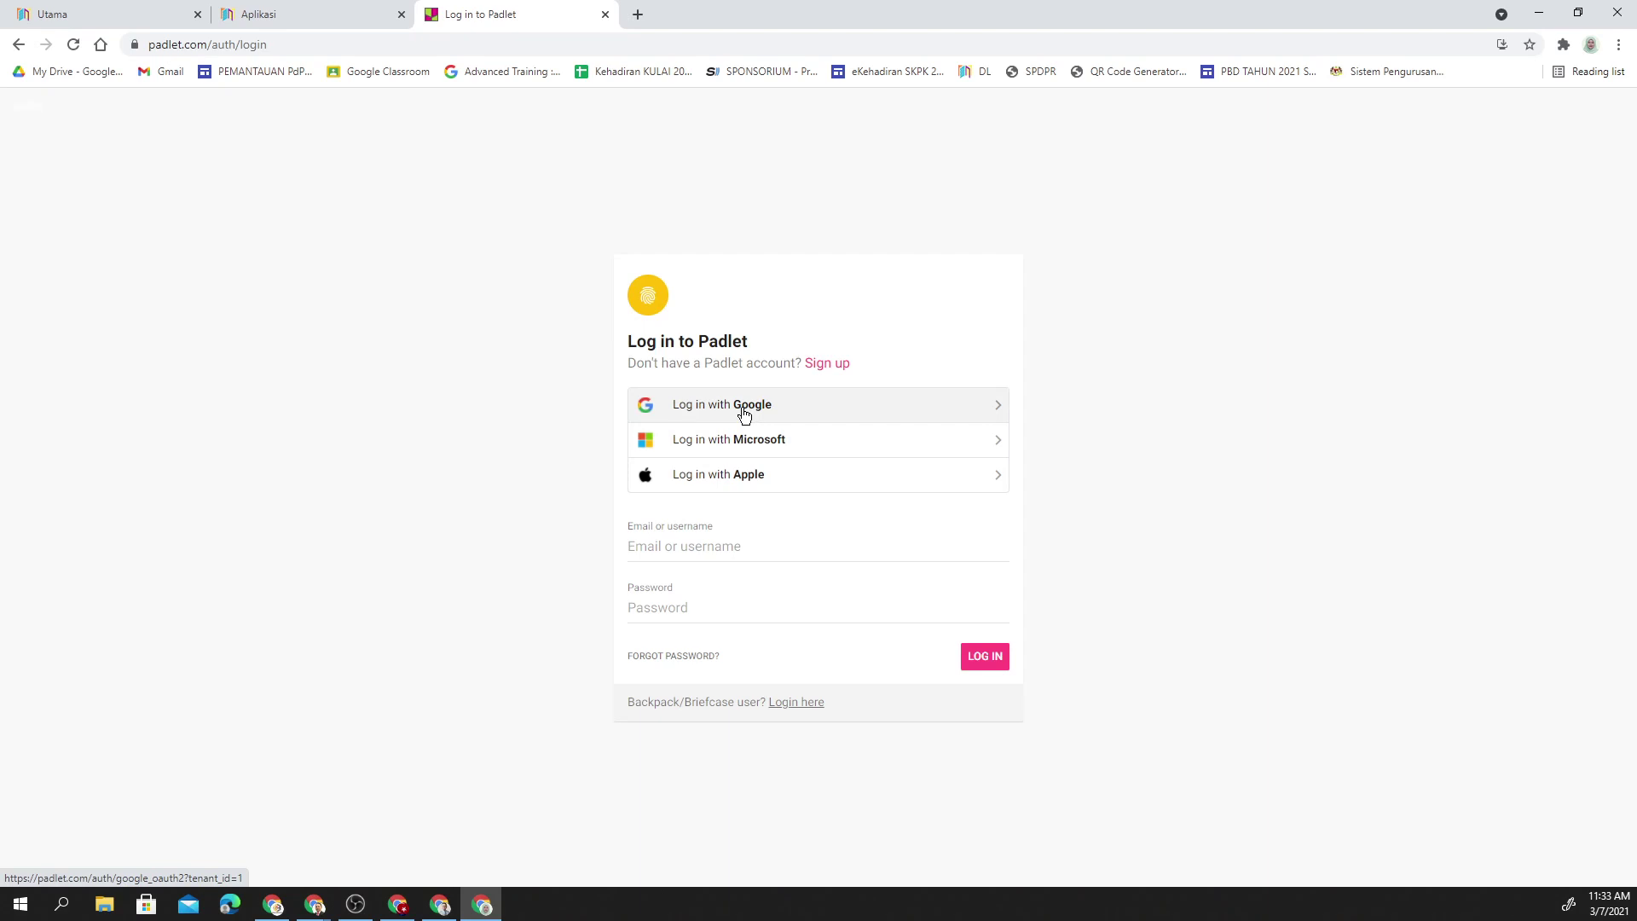
{"action": "left_click", "coordinate": [743, 411]}
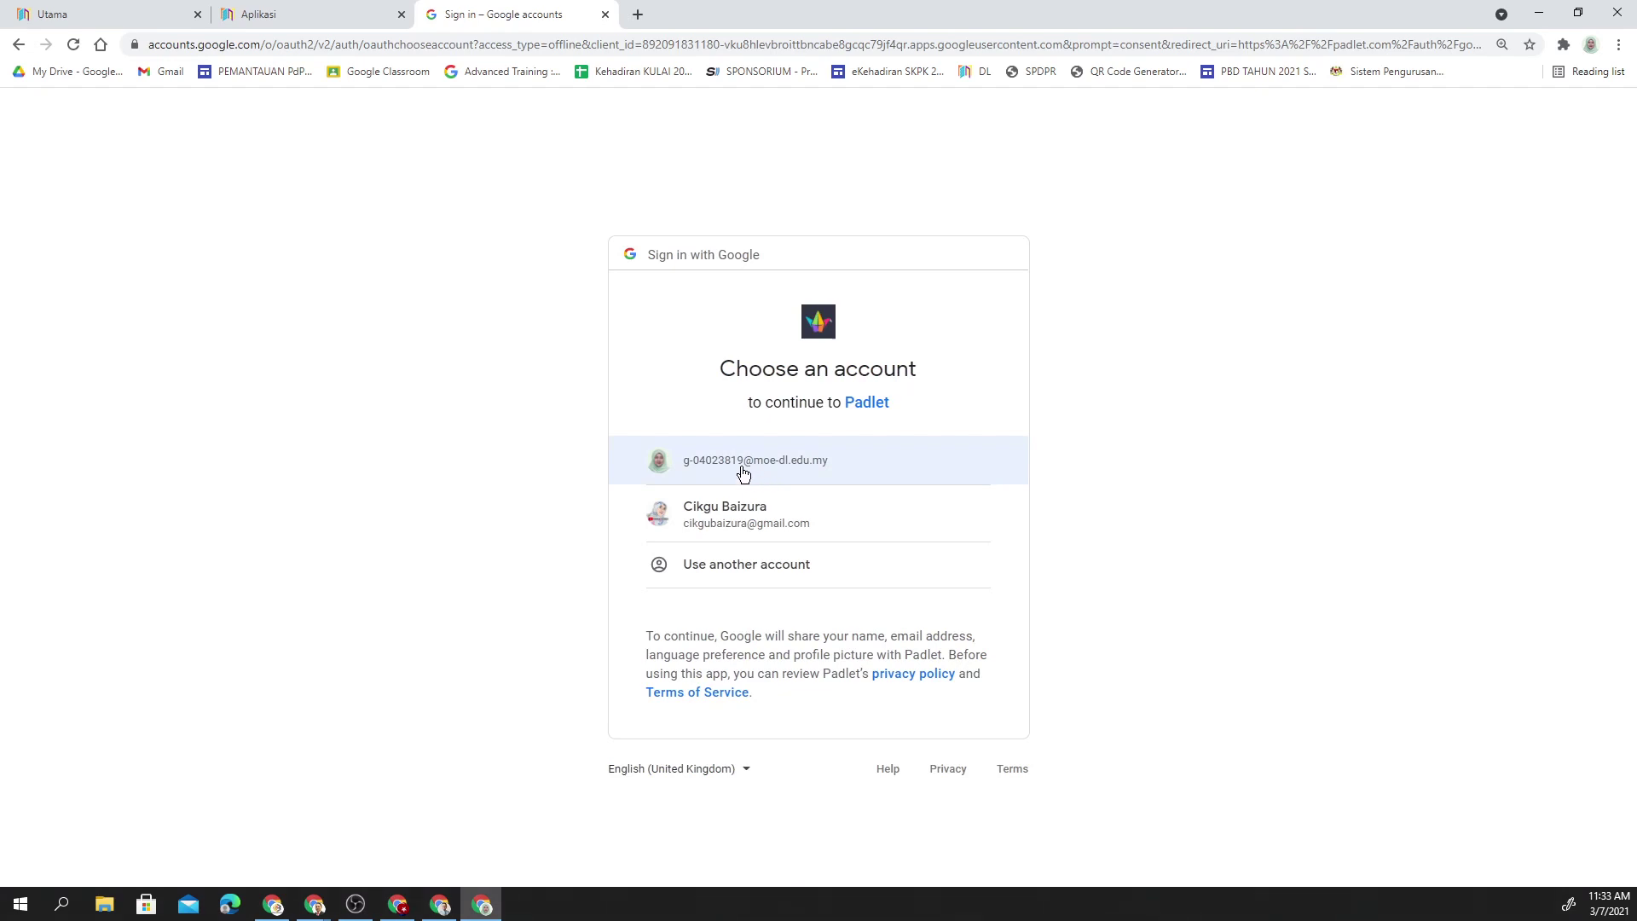
{"action": "left_click", "coordinate": [741, 474]}
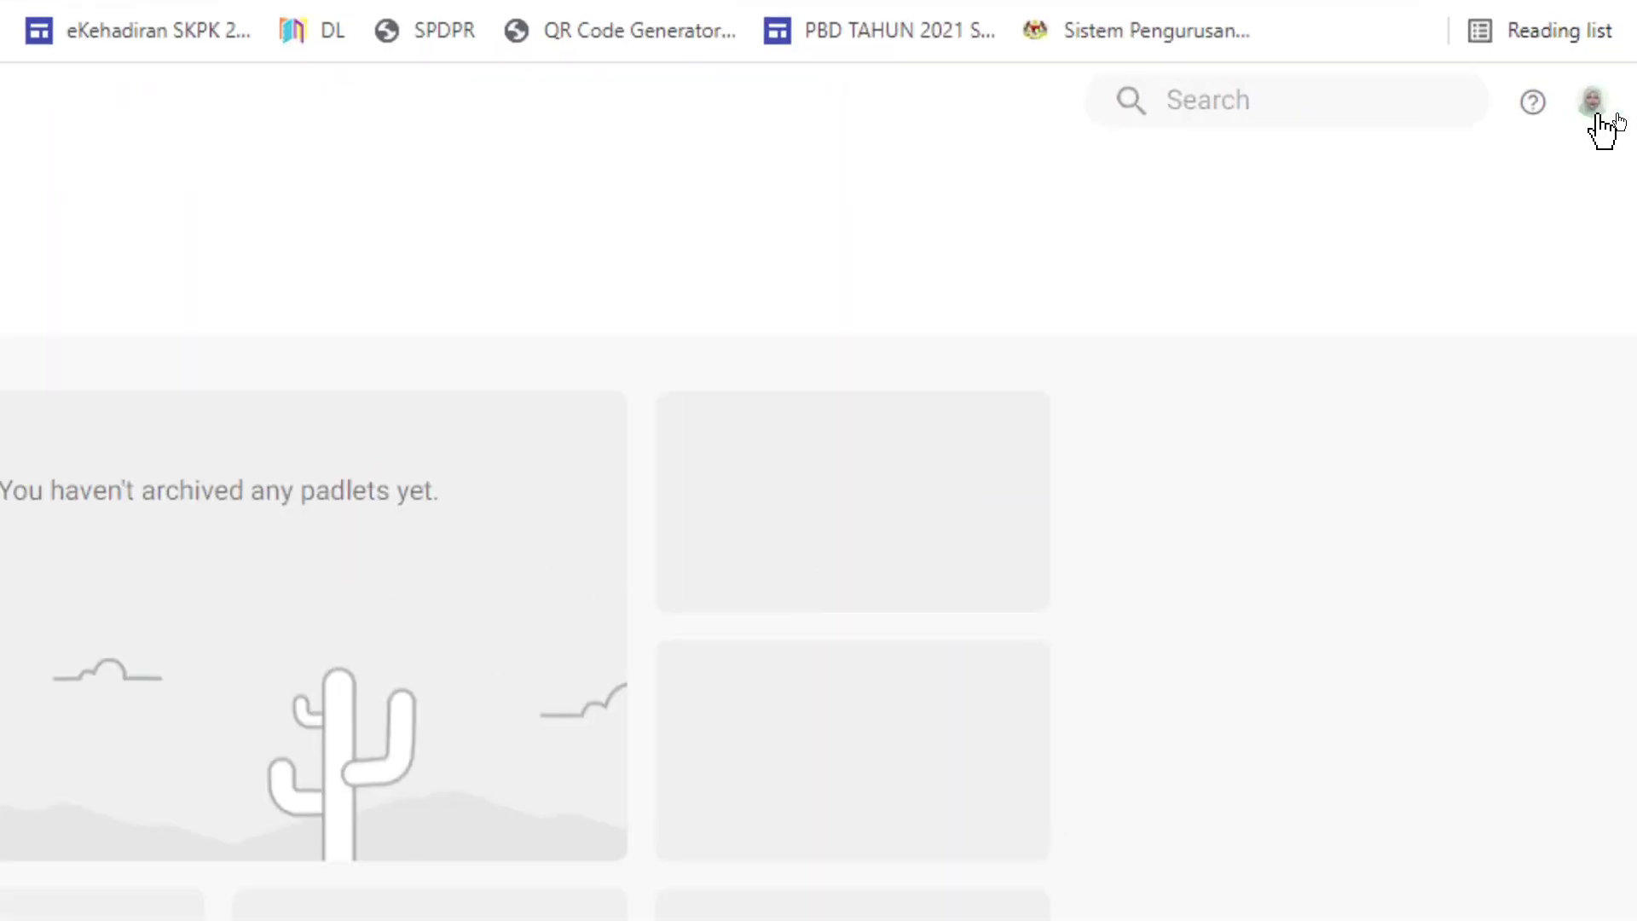
{"action": "left_click", "coordinate": [1602, 119]}
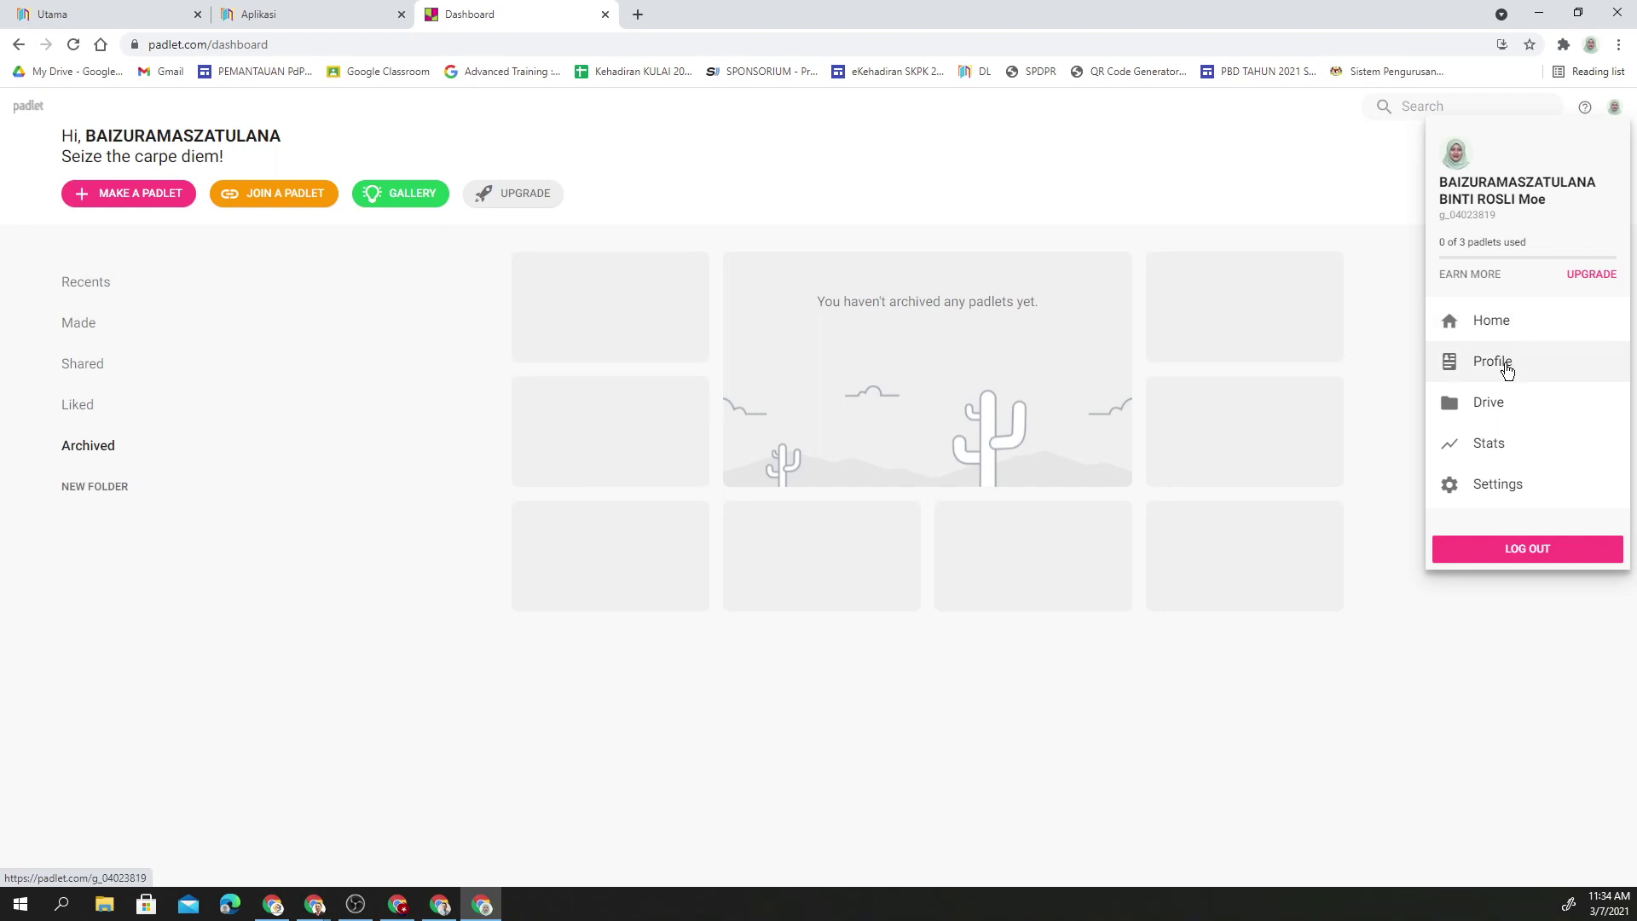
{"action": "left_click", "coordinate": [1510, 492]}
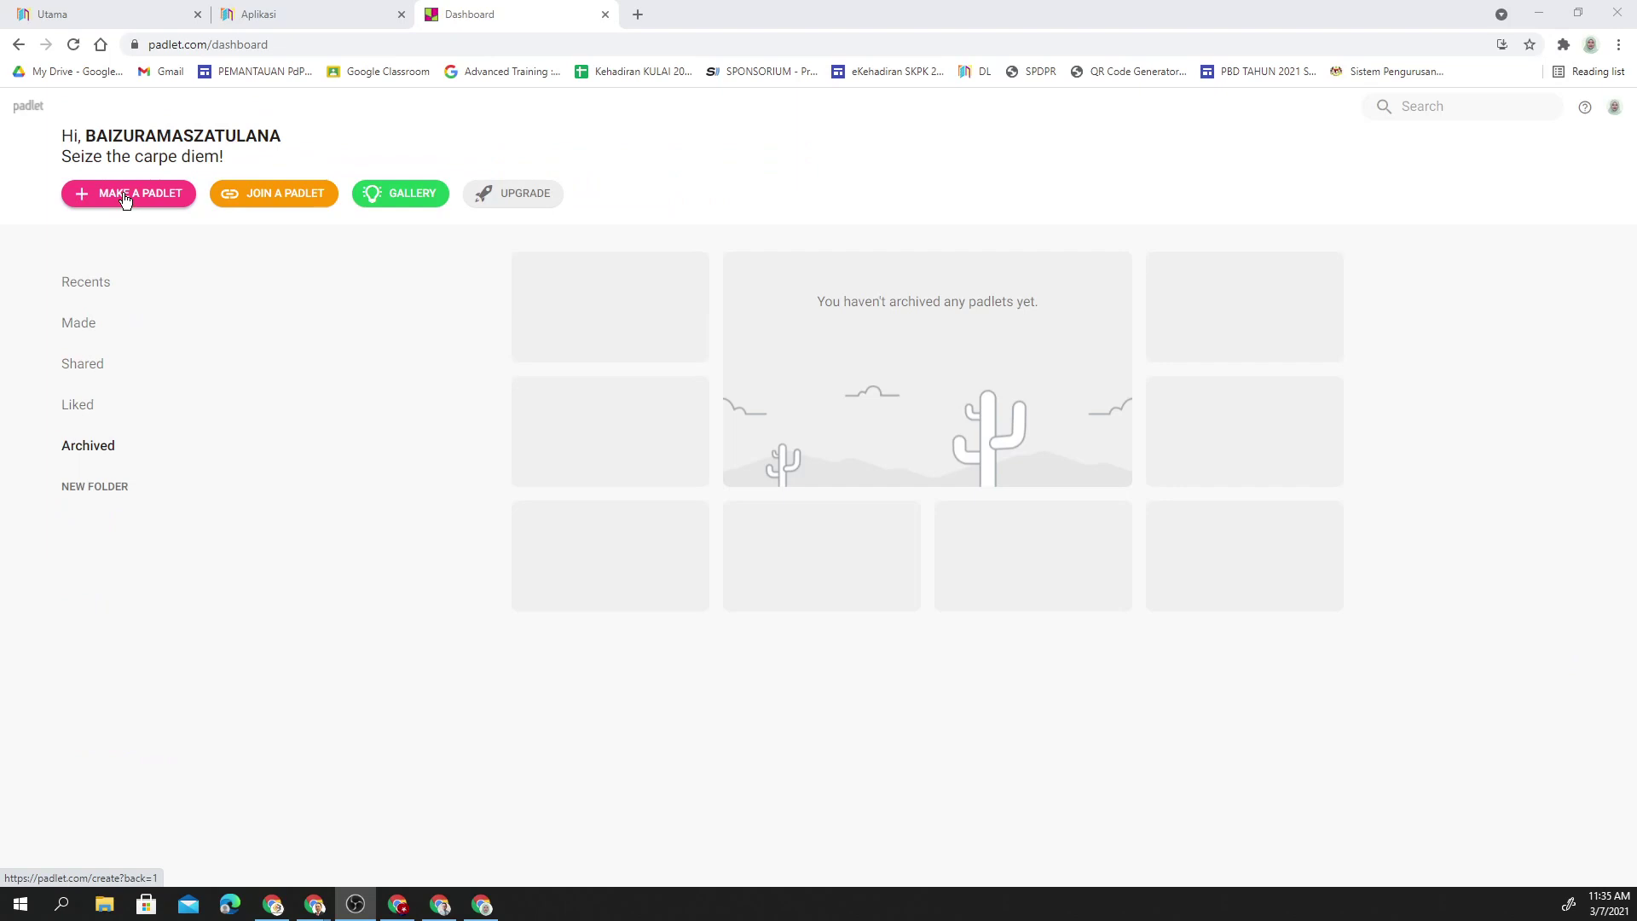
- Make a new padlet using the Wall layout
{"action": "left_click", "coordinate": [126, 194]}
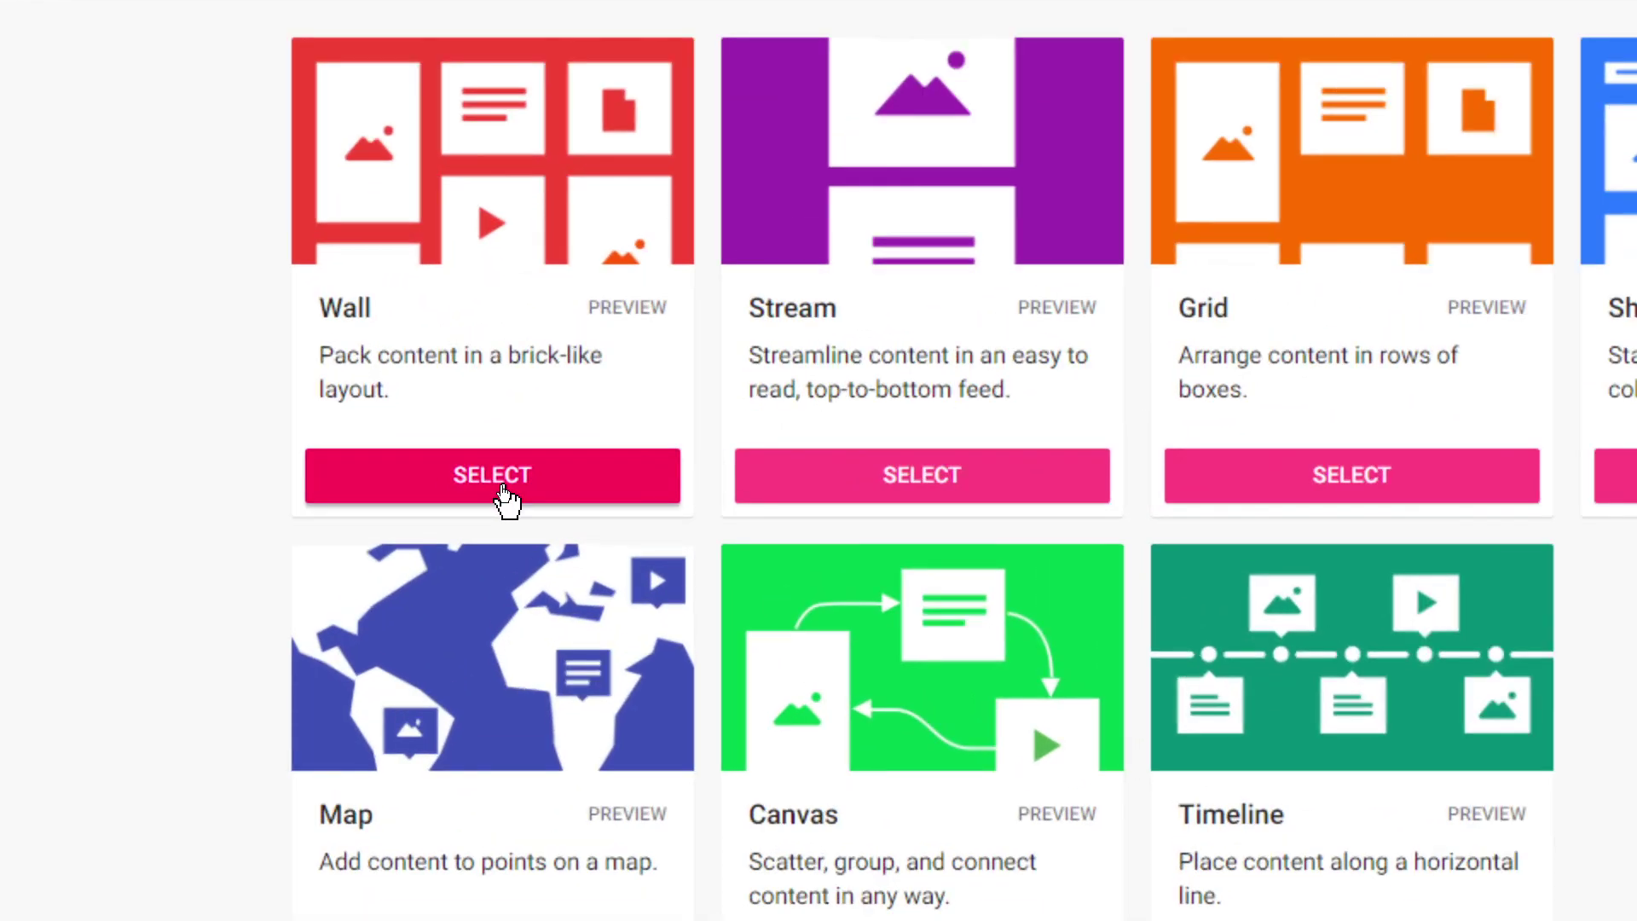
{"action": "left_click", "coordinate": [503, 486]}
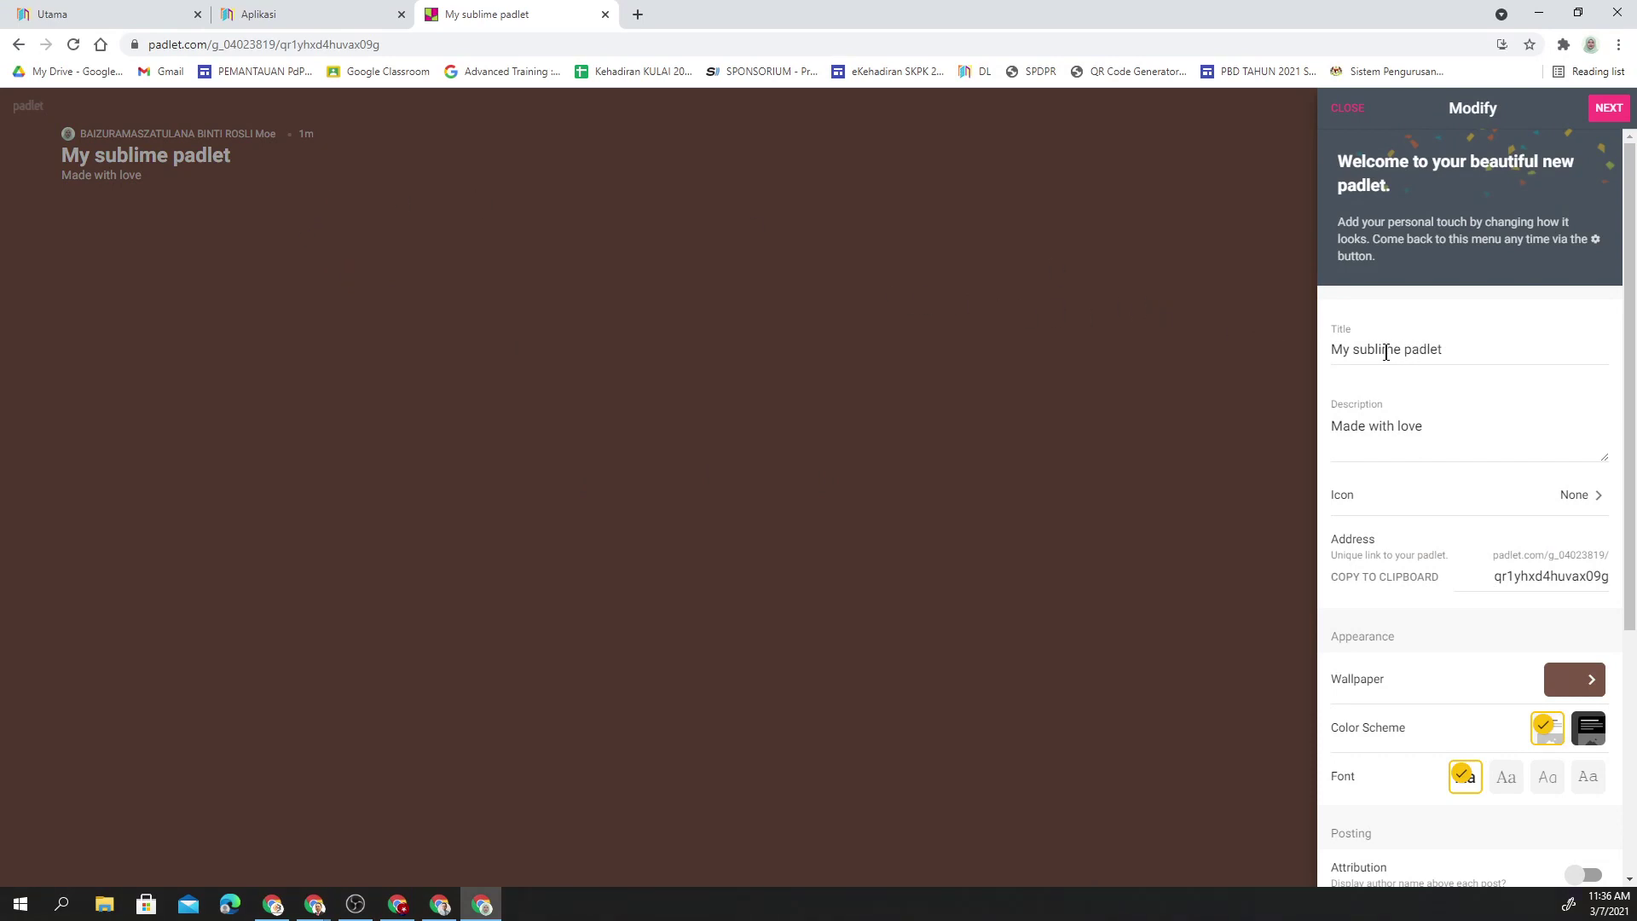
- Change the padlet title to 'Apakah perasaan anda pagi ini?'
{"action": "triple_click", "coordinate": [1383, 350]}
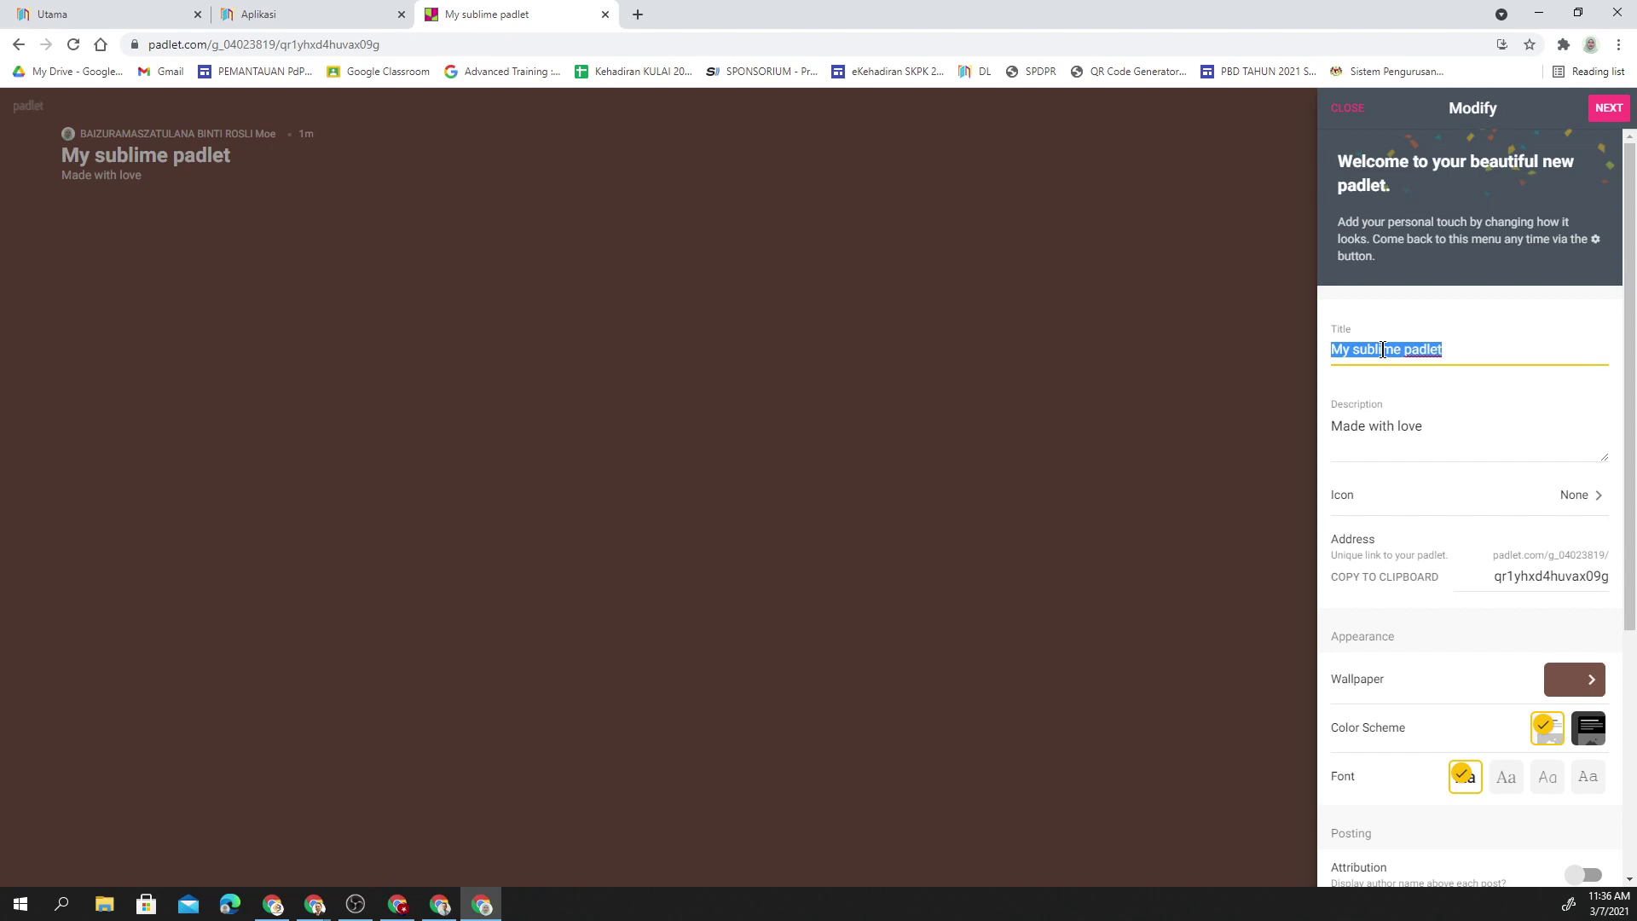
{"action": "type", "text": "Apa"}
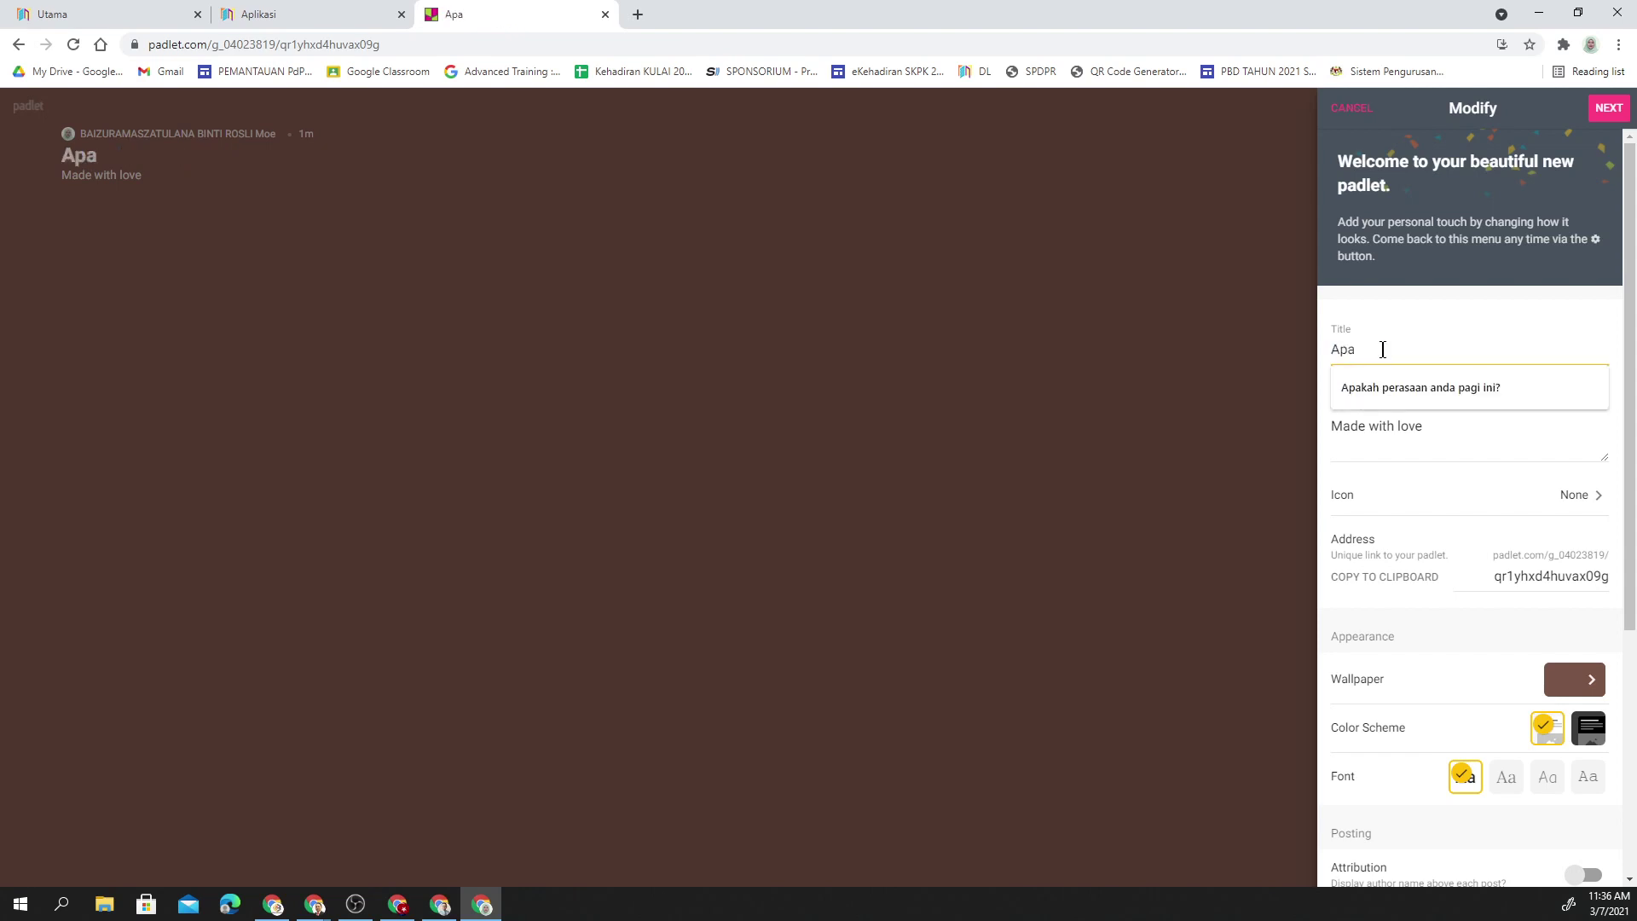
{"action": "left_click", "coordinate": [1398, 387]}
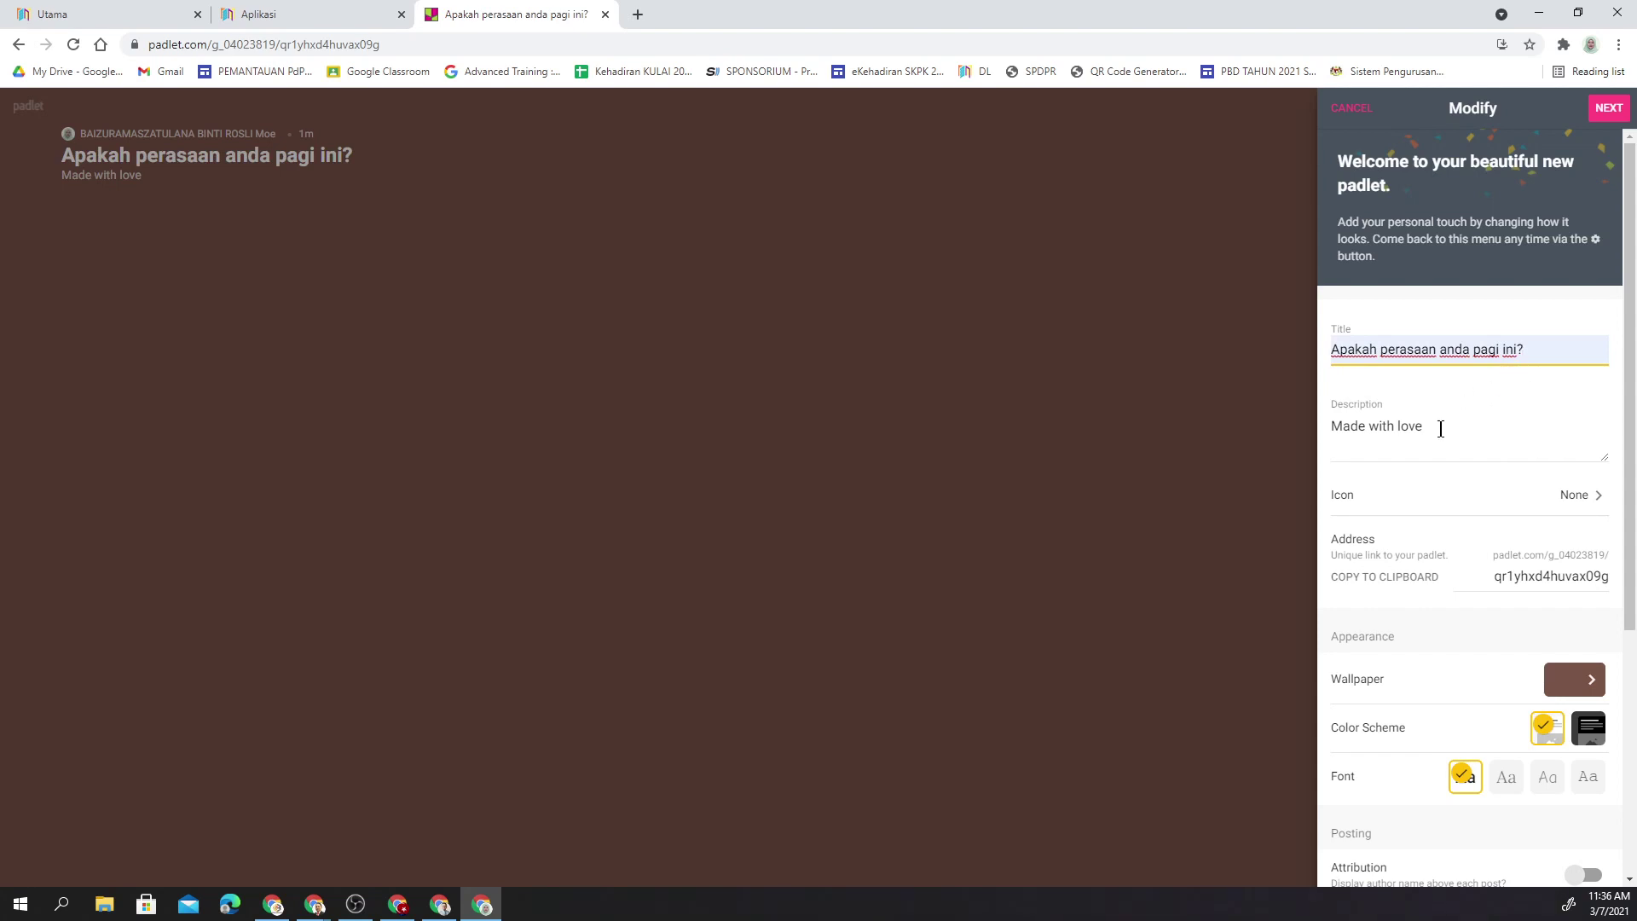
- Replace the default description with 'Sila nyatakan dalam bentuk ayat ringkas'
{"action": "double_click", "coordinate": [1440, 428]}
{"action": "triple_click", "coordinate": [1440, 428]}
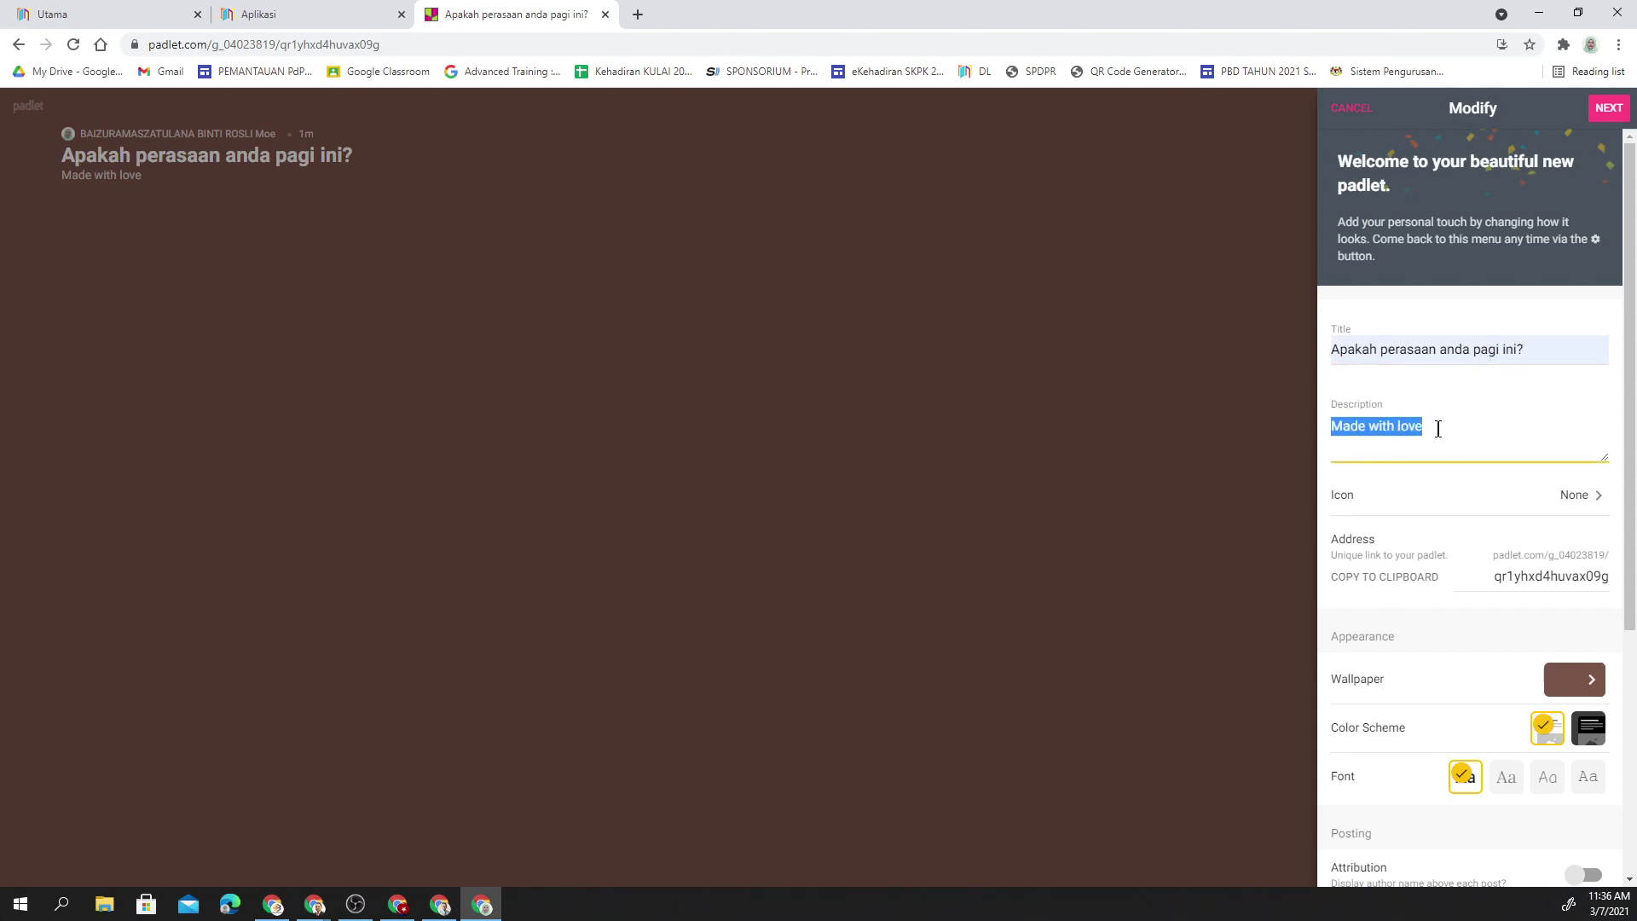
{"action": "type", "text": "S"}
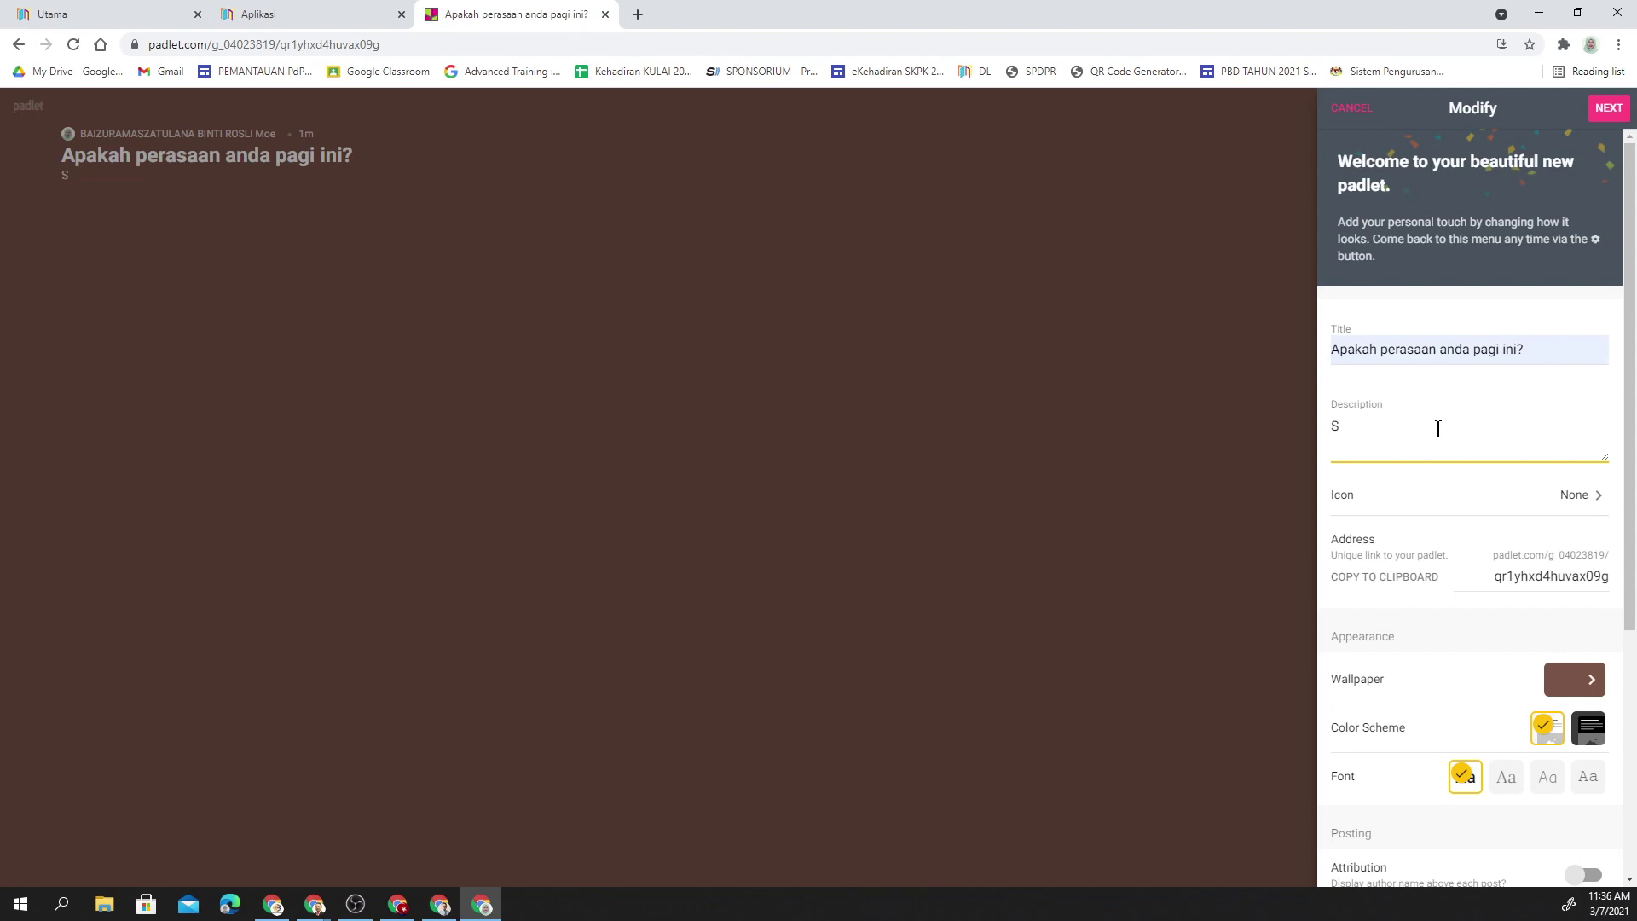
{"action": "type", "text": "ila nyatakan dalam bentuk ayat"}
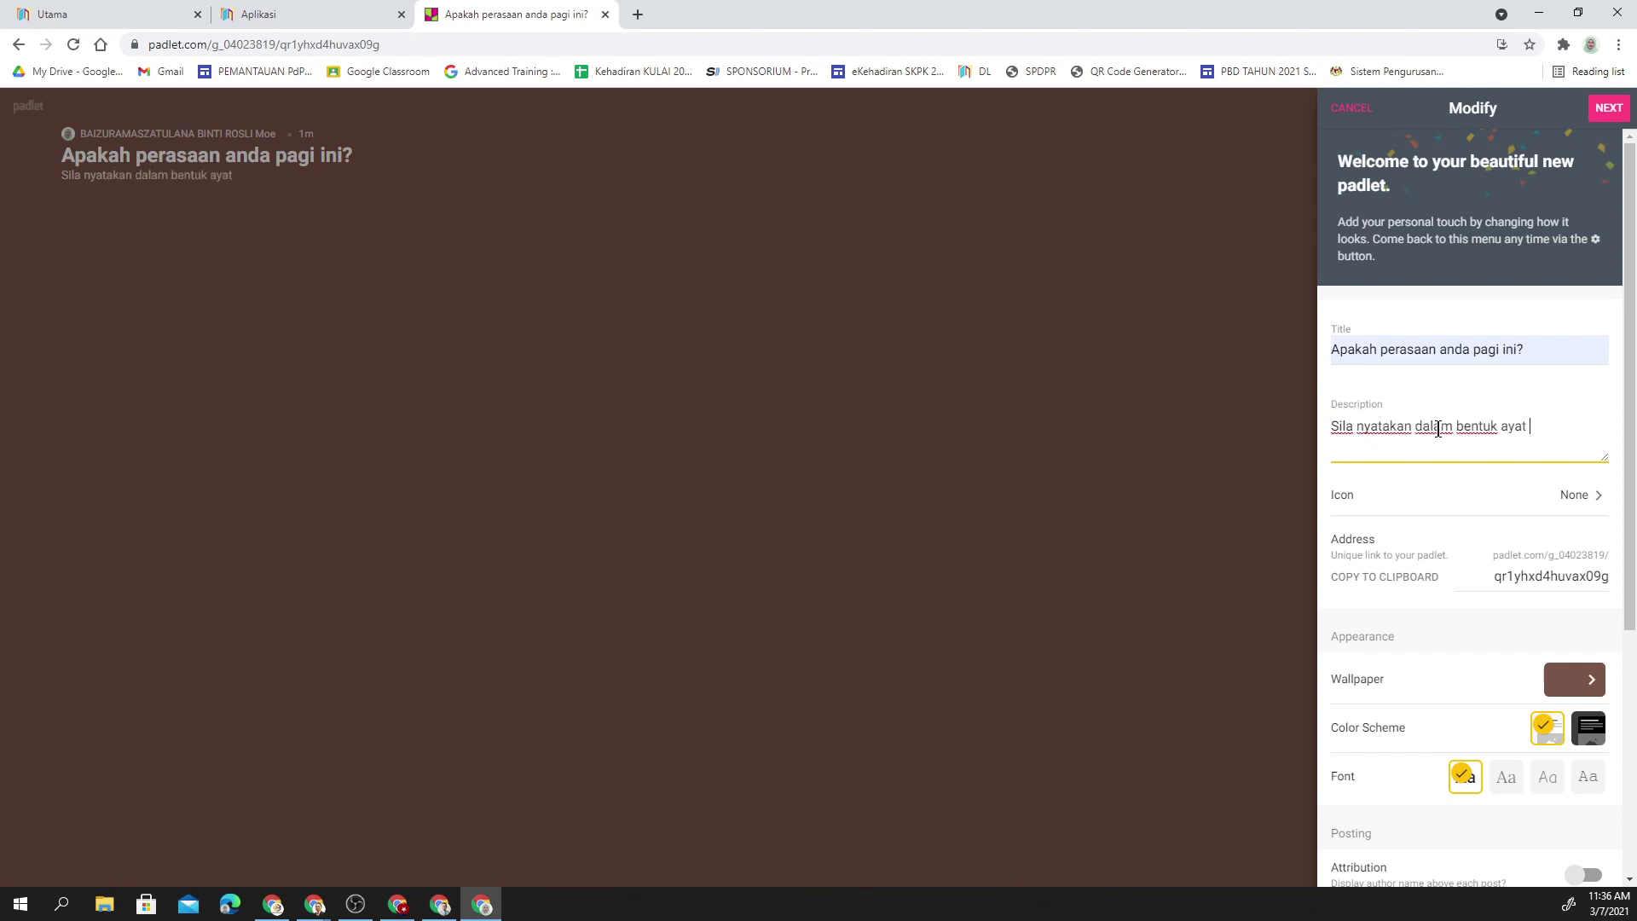
{"action": "type", "text": " ringatg"}
{"action": "type", "text": "kas"}
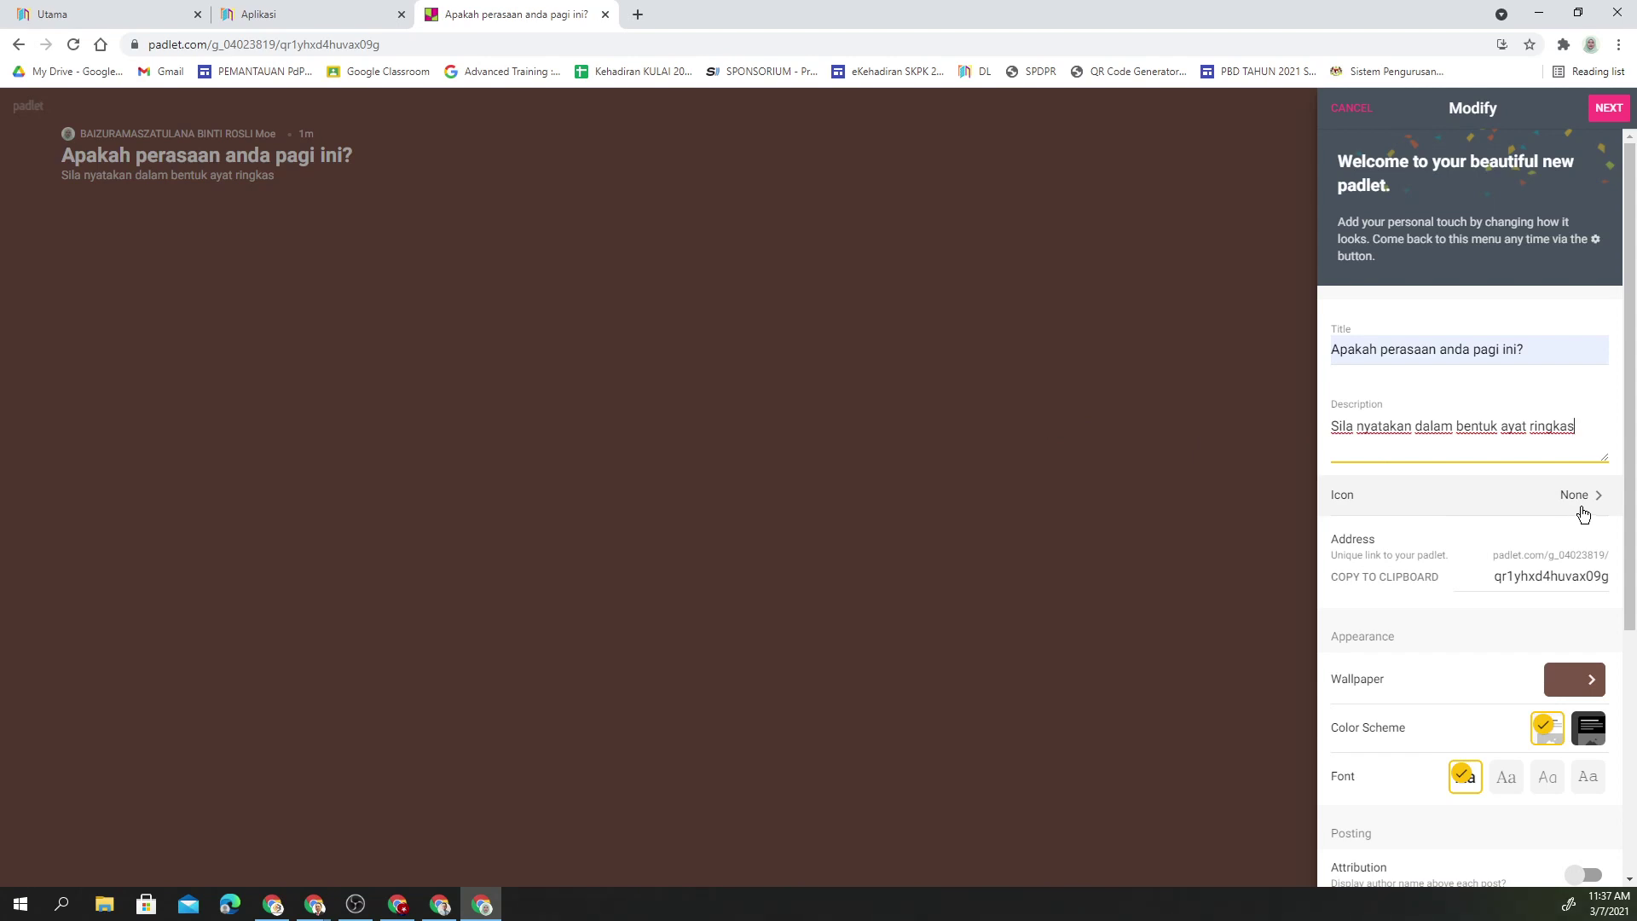
- Set a smiling-face emoji as the padlet icon, after viewing the custom icon options
{"action": "left_click", "coordinate": [1582, 510]}
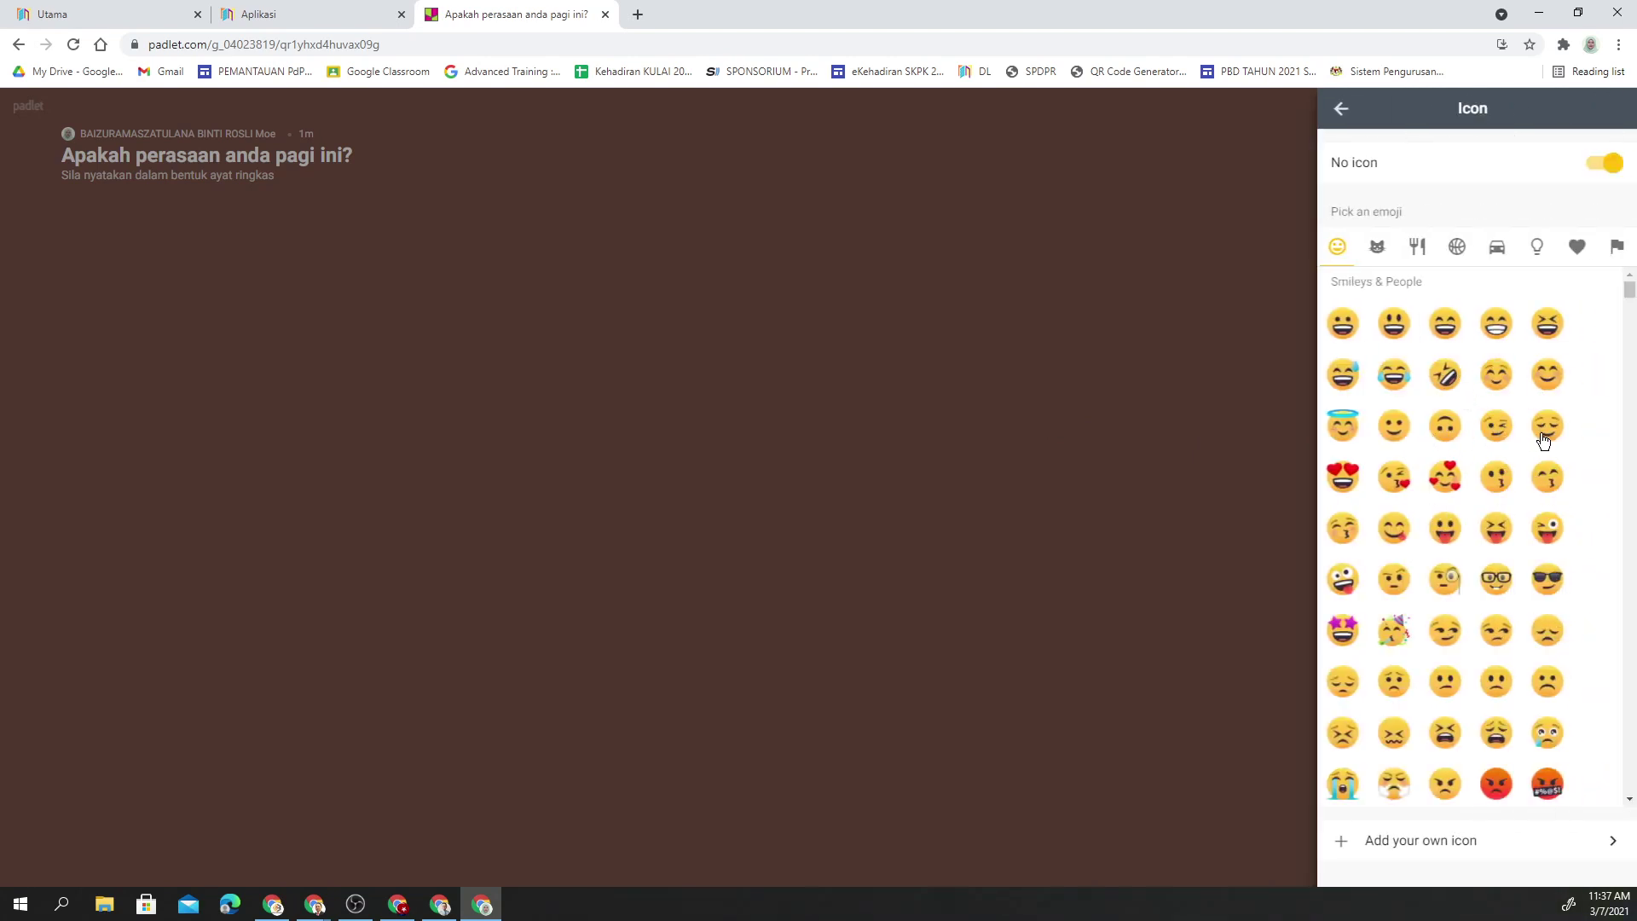
{"action": "left_click", "coordinate": [1545, 378]}
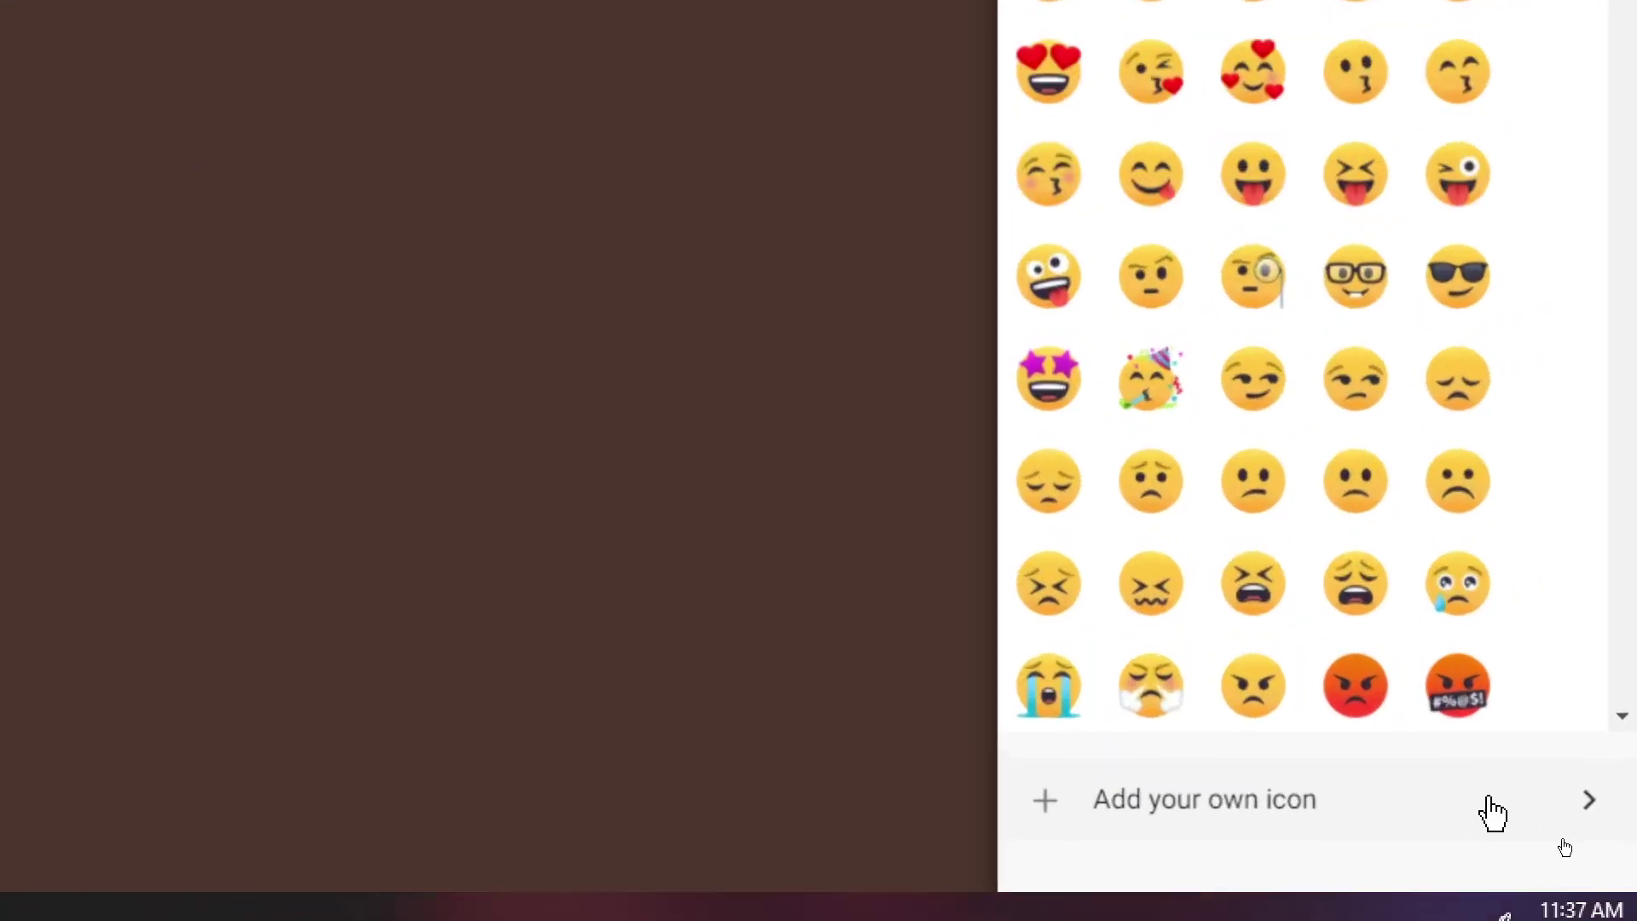
{"action": "left_click", "coordinate": [1562, 844]}
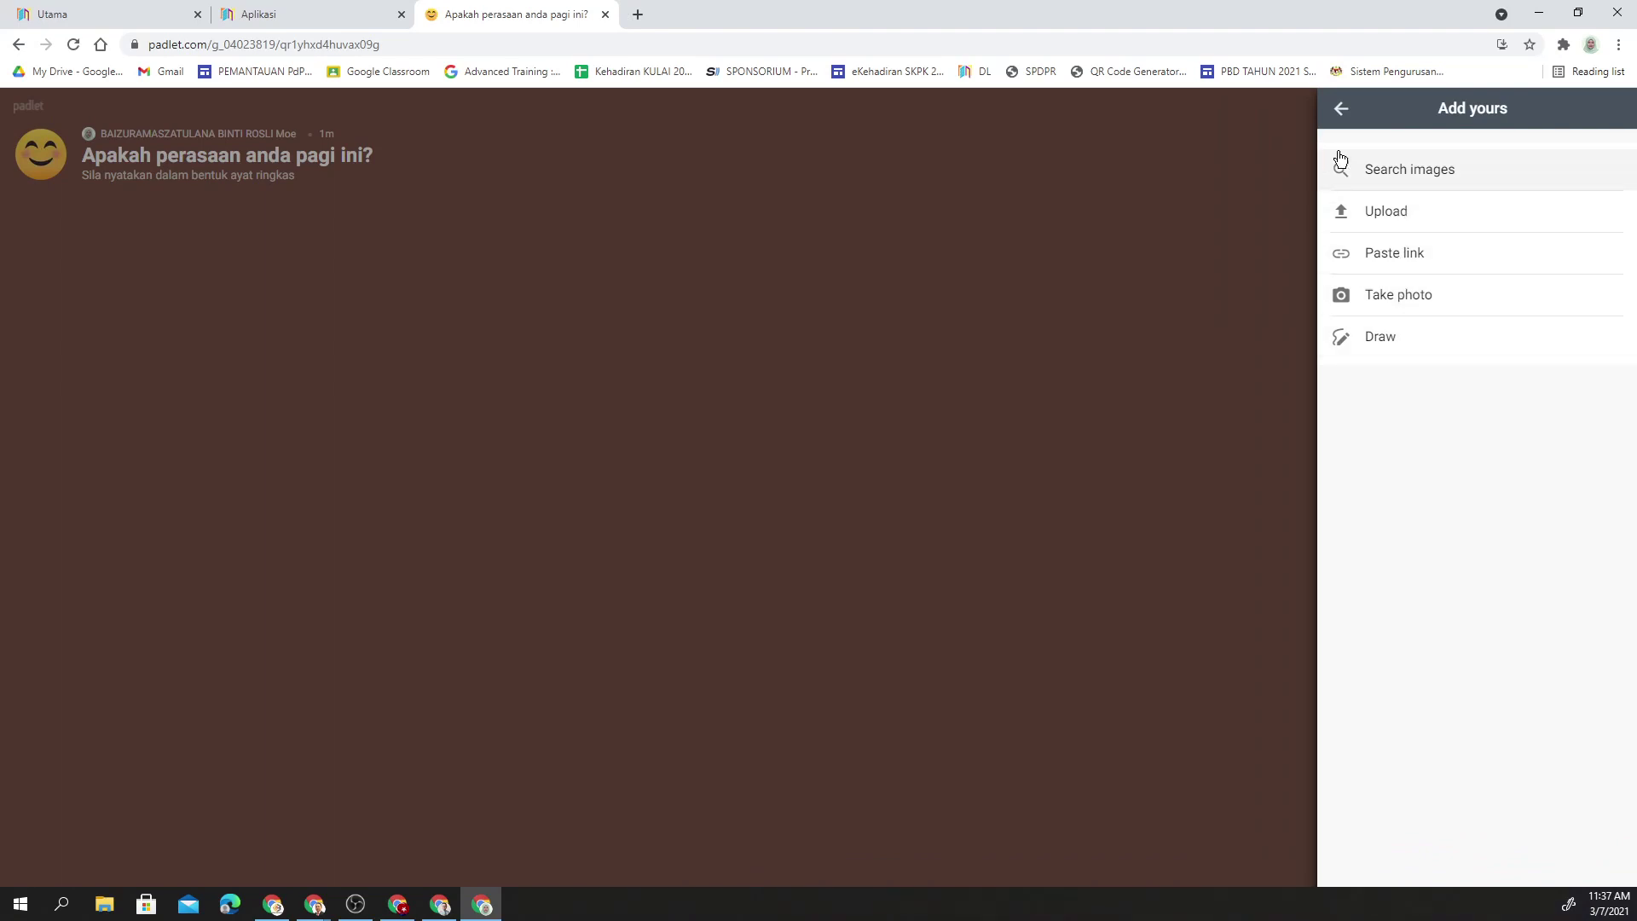
{"action": "left_click", "coordinate": [1339, 109]}
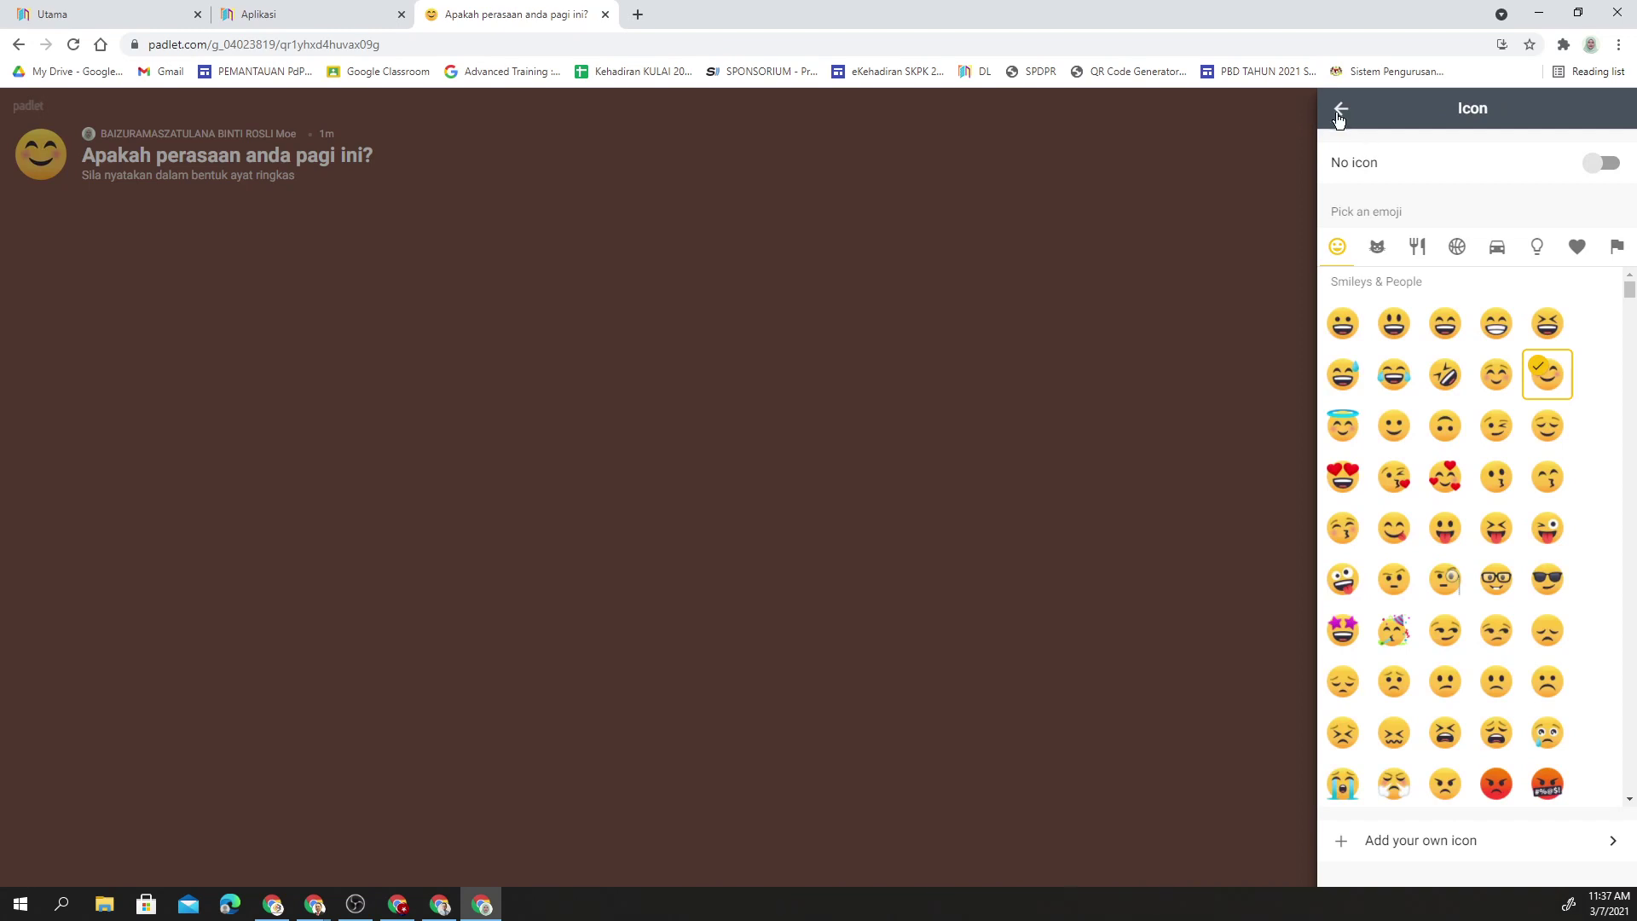
{"action": "left_click", "coordinate": [1340, 111]}
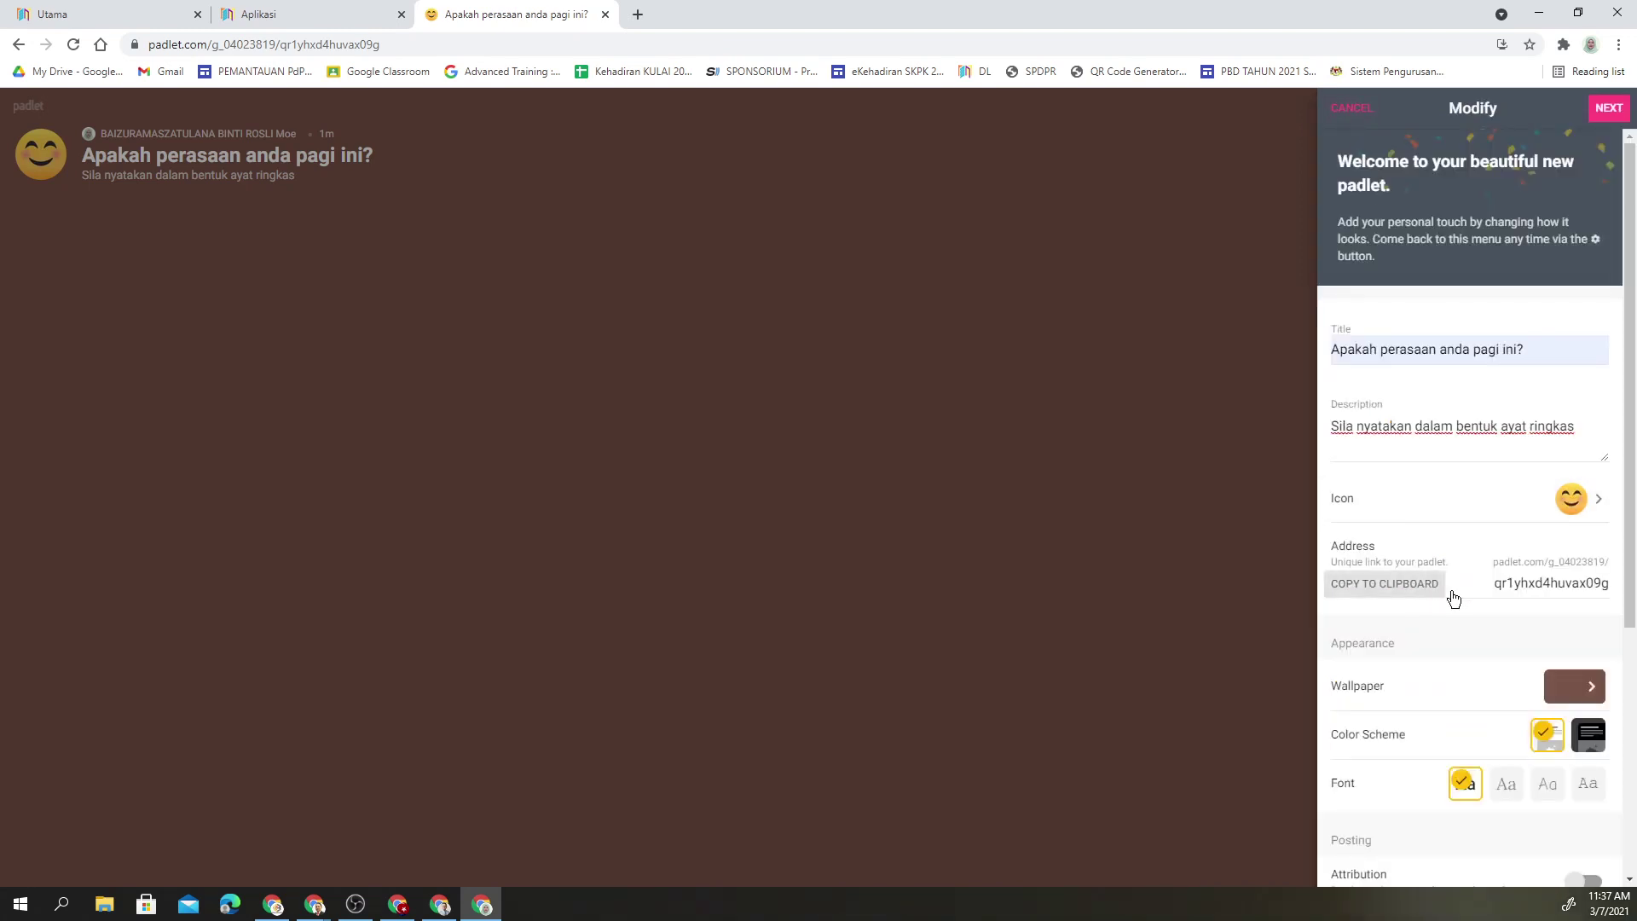
{"action": "left_click", "coordinate": [1533, 586]}
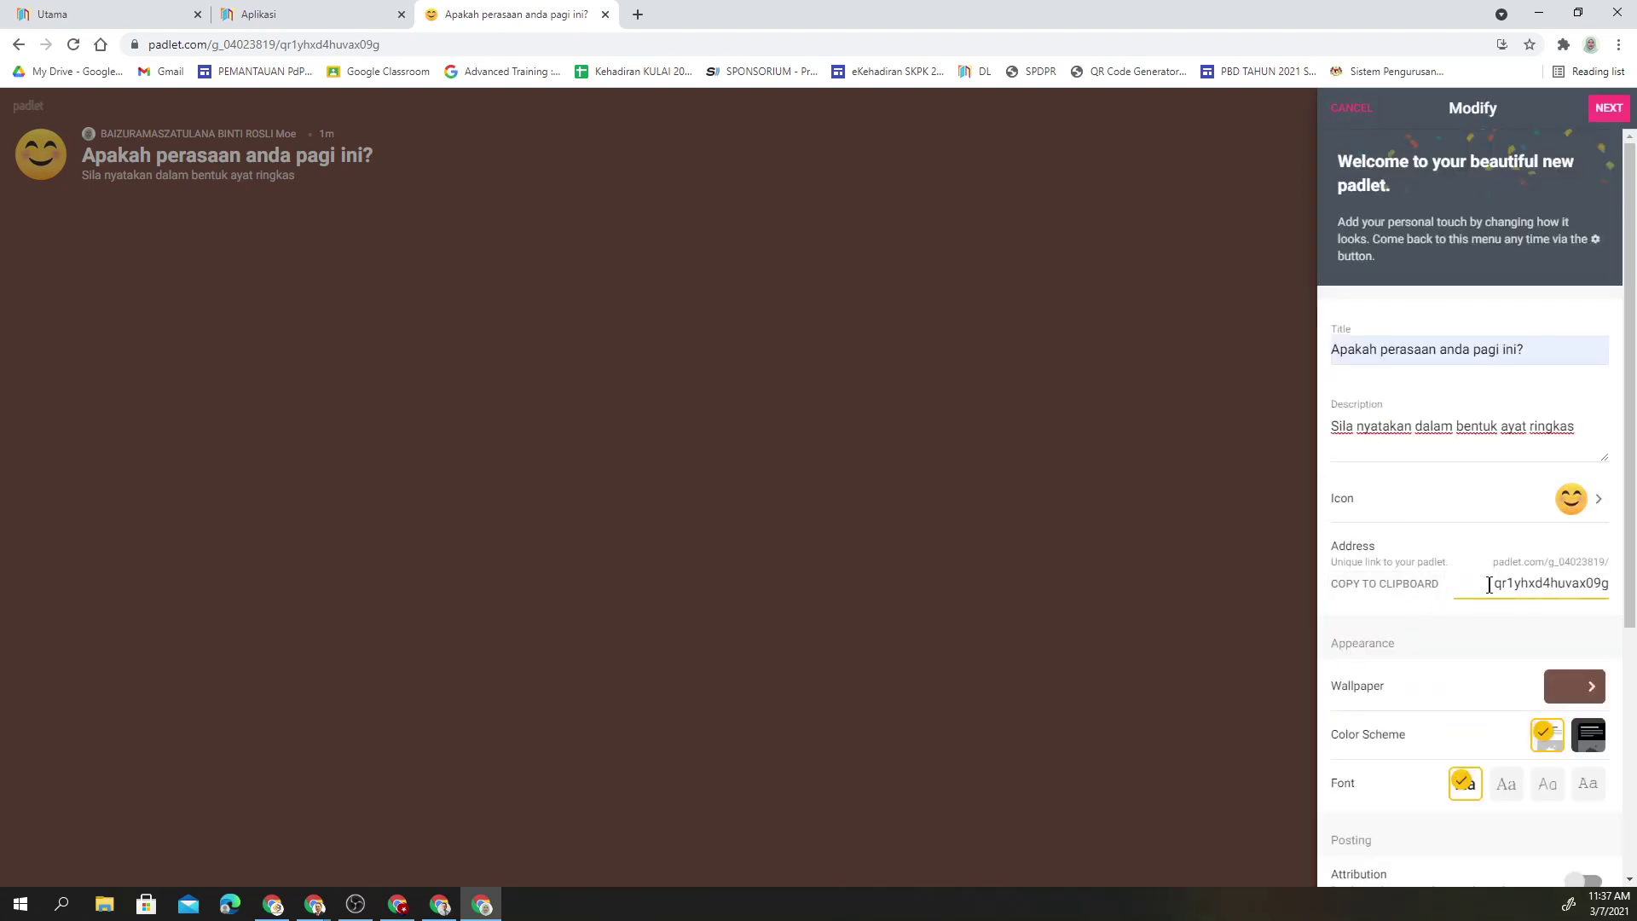
{"action": "left_click_drag", "start_coordinate": [1489, 585], "coordinate": [1597, 590]}
{"action": "scroll", "coordinate": [1525, 589], "scroll_direction": "down", "scroll_amount": 2}
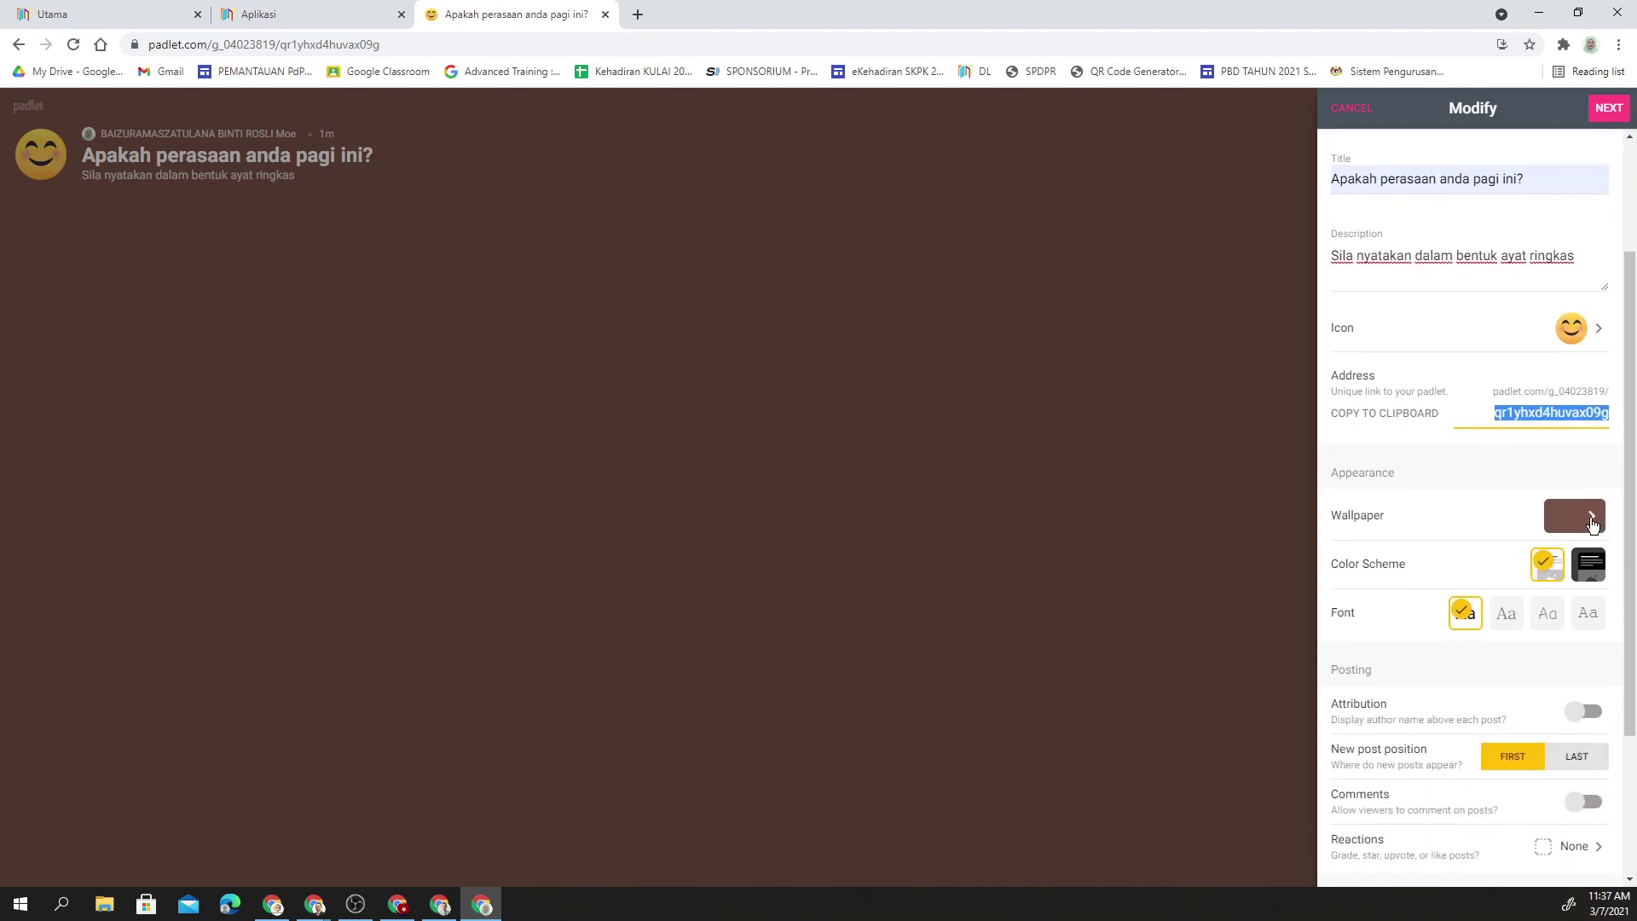
- Choose the grey Washi texture from Textures and Patterns, then view Add your own wallpaper
{"action": "left_click", "coordinate": [1592, 523]}
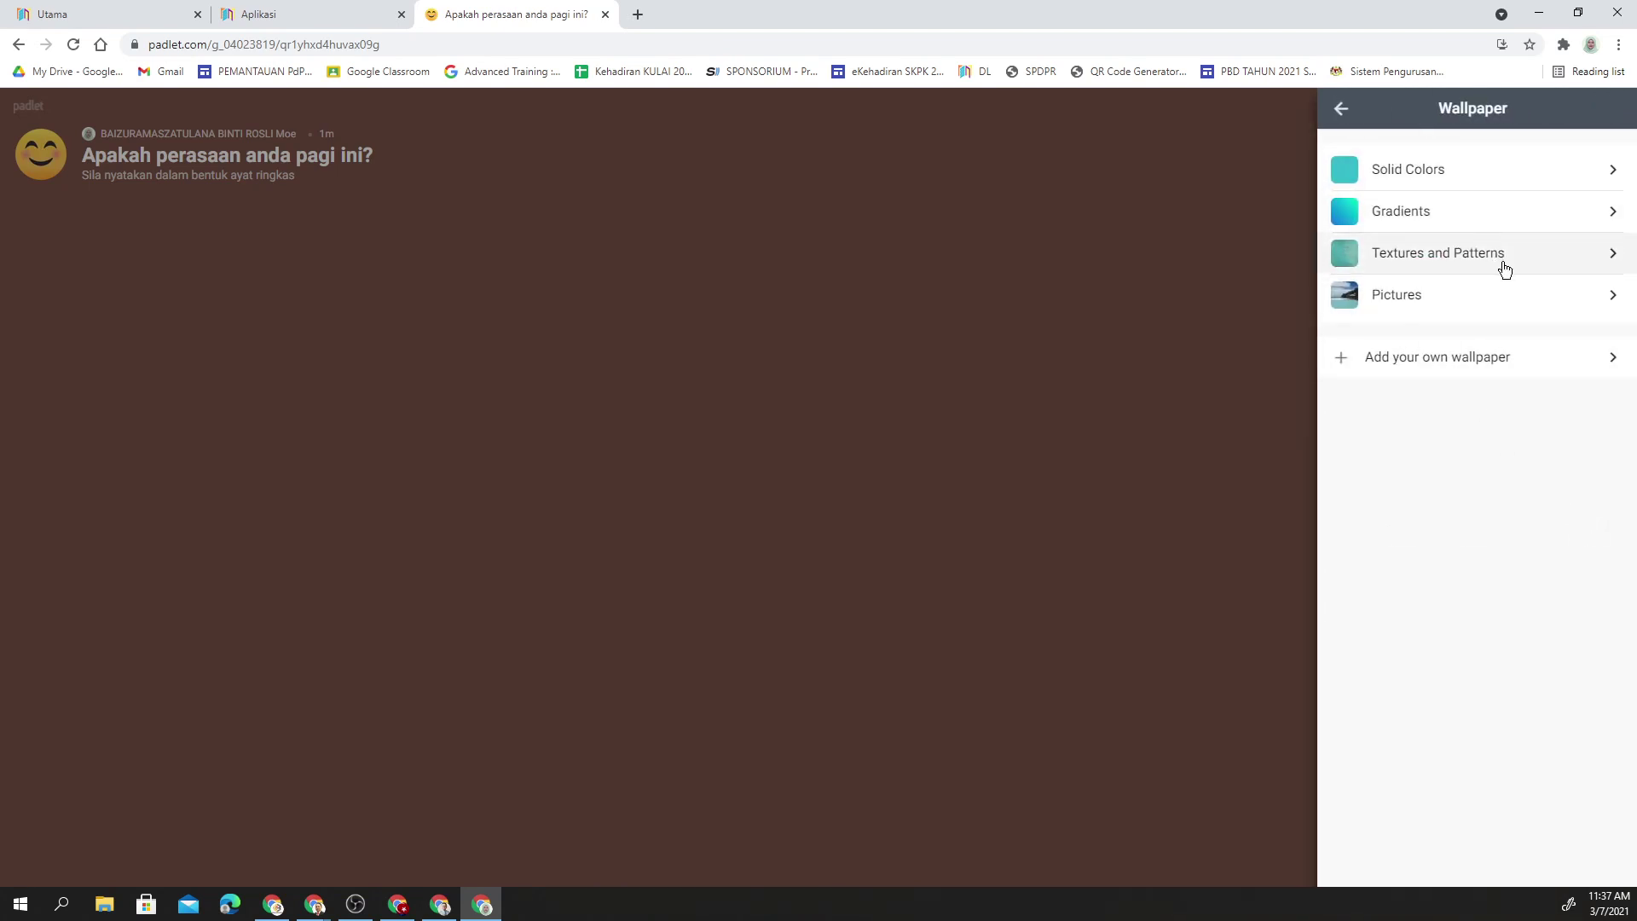
{"action": "left_click", "coordinate": [1562, 270]}
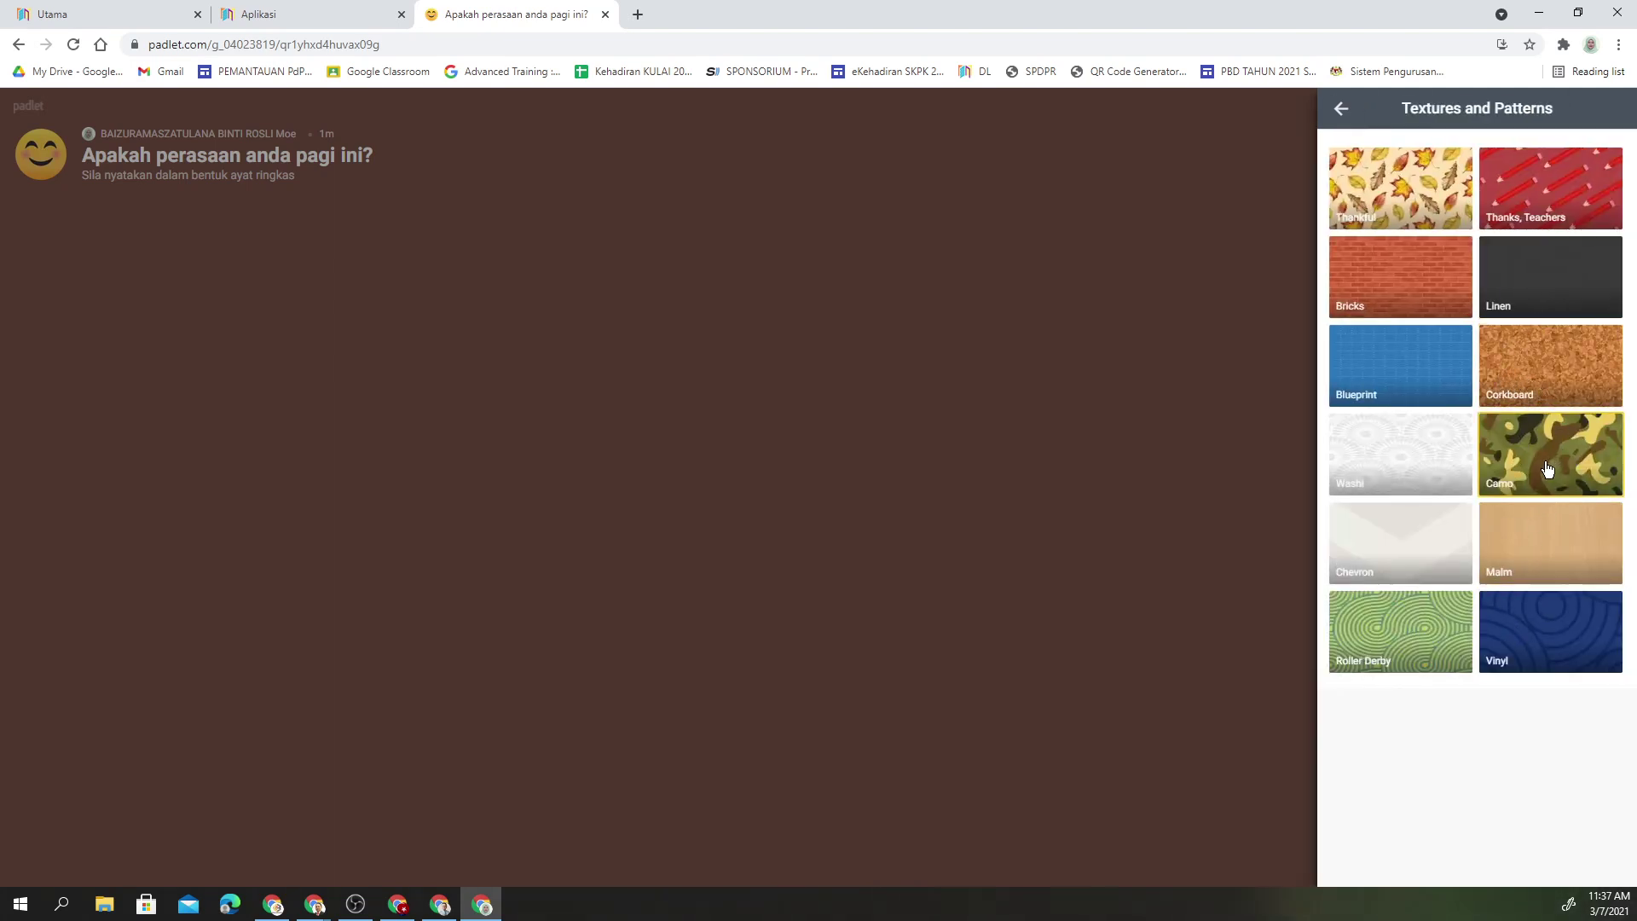
{"action": "left_click", "coordinate": [1449, 478]}
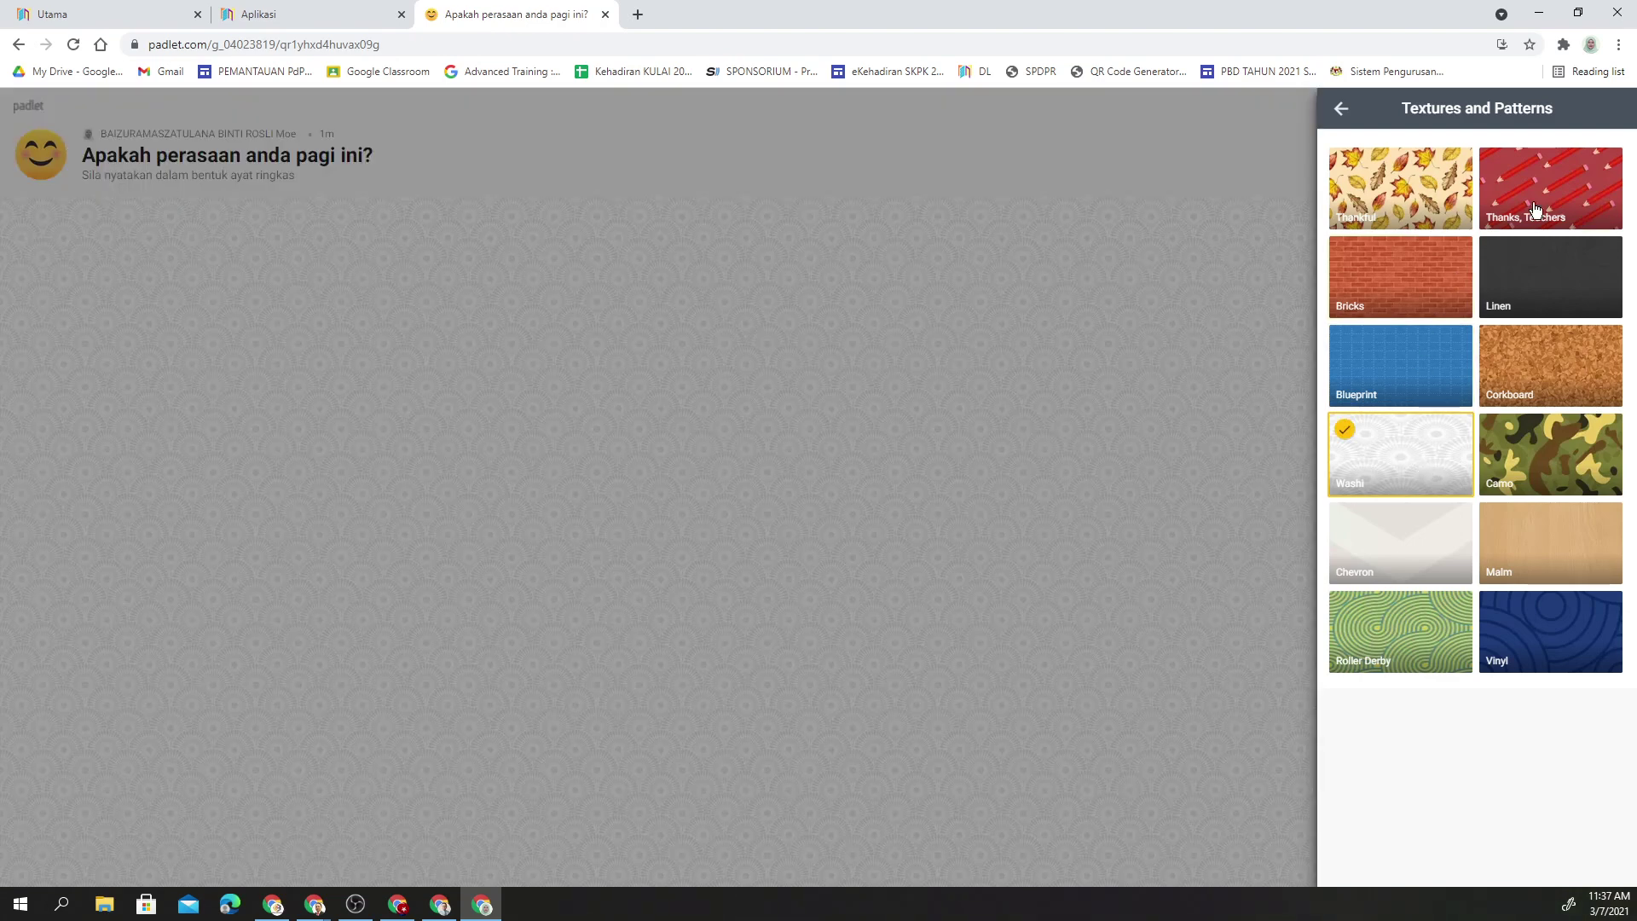
{"action": "left_click", "coordinate": [1340, 108]}
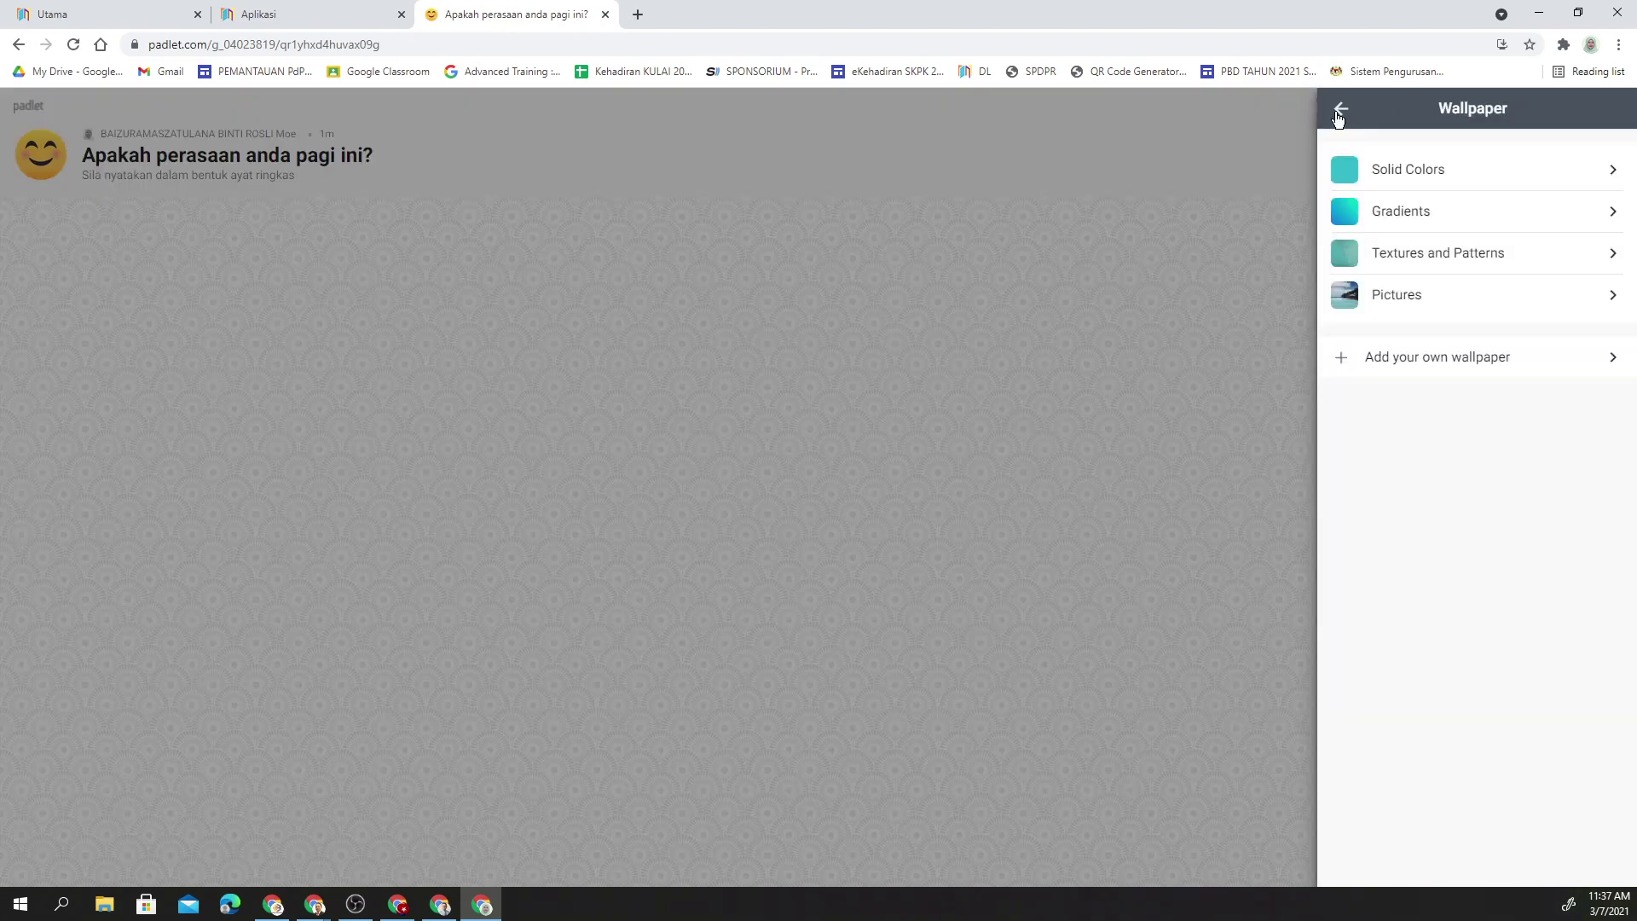
{"action": "left_click", "coordinate": [1477, 375]}
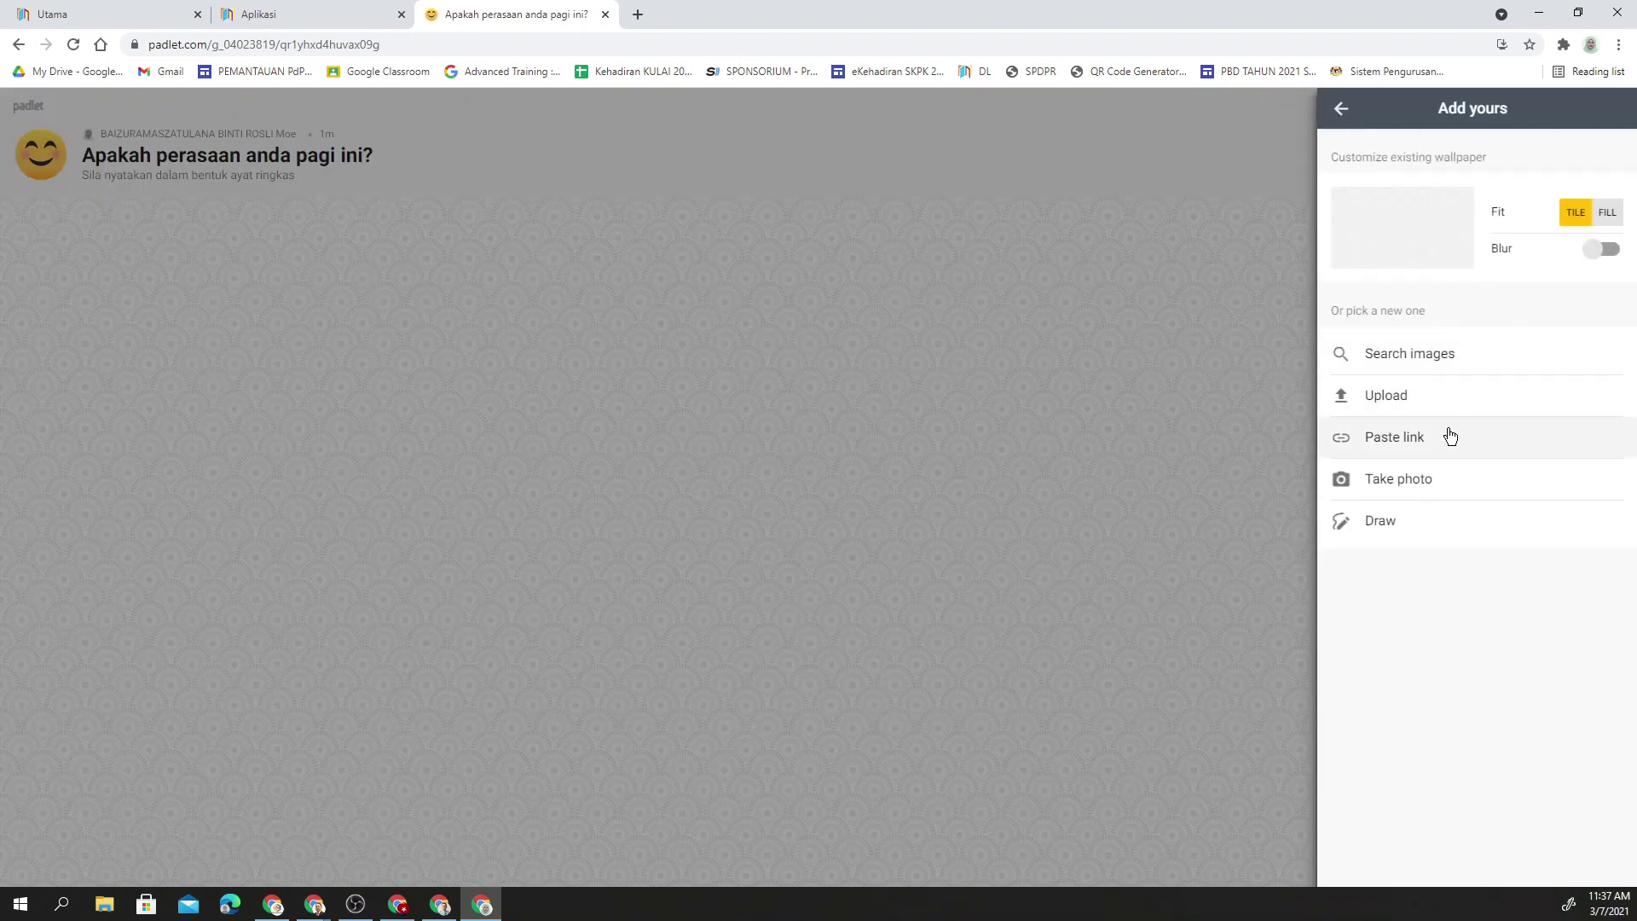
- Return to the main settings and switch on the Attribution toggle
{"action": "left_click", "coordinate": [1344, 114]}
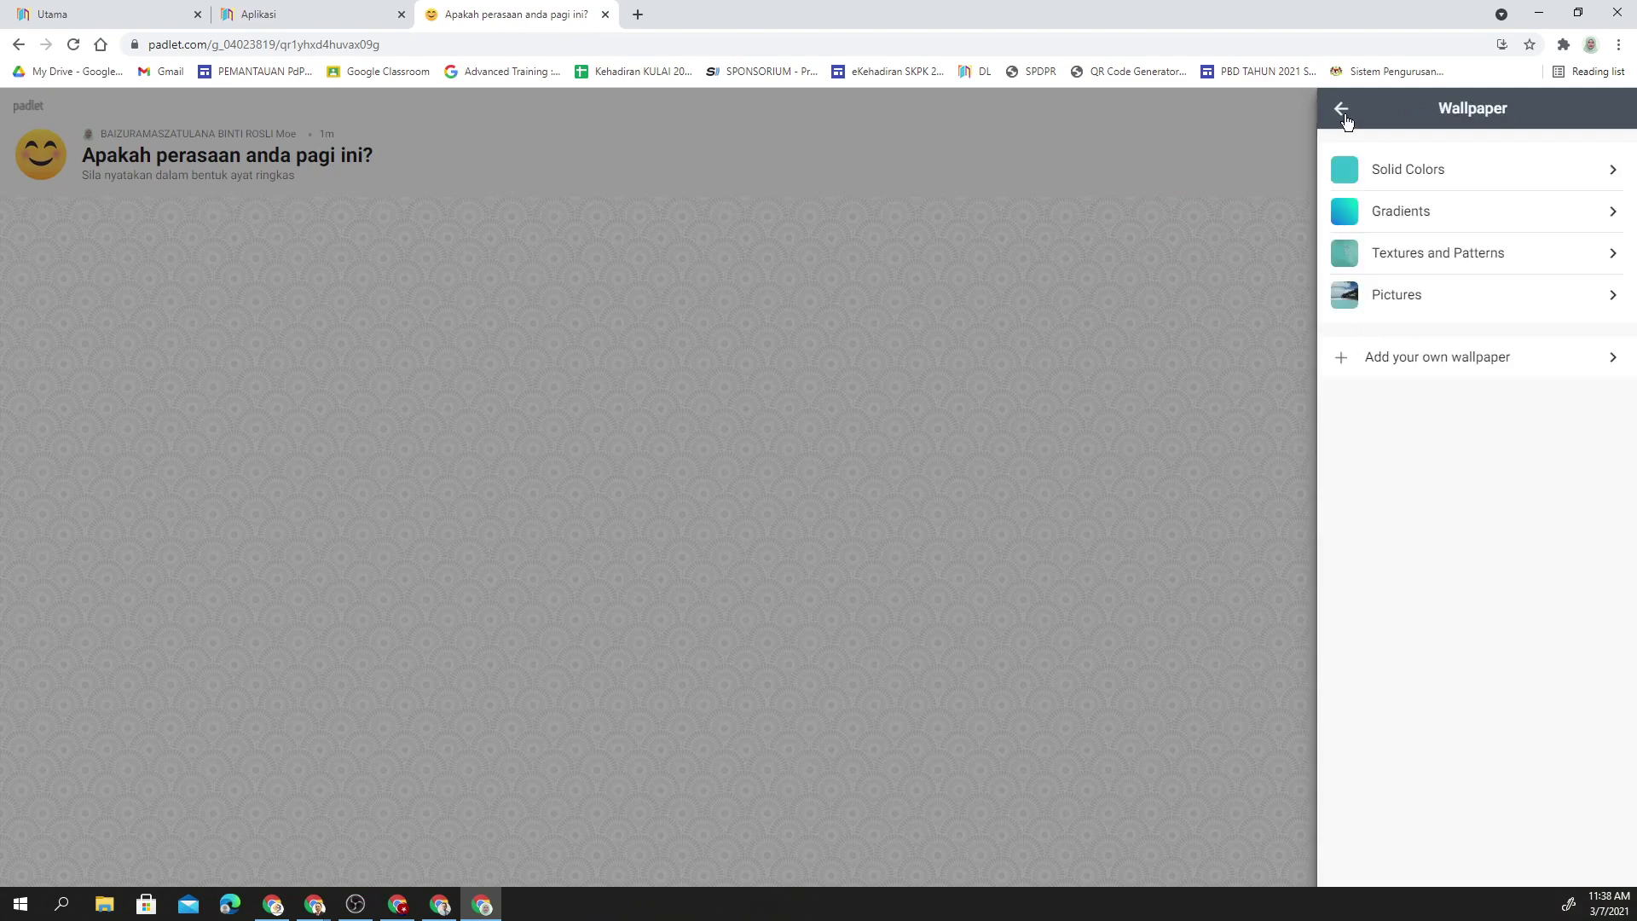
{"action": "left_click", "coordinate": [1343, 111]}
{"action": "scroll", "coordinate": [1483, 529], "scroll_direction": "down", "scroll_amount": 1}
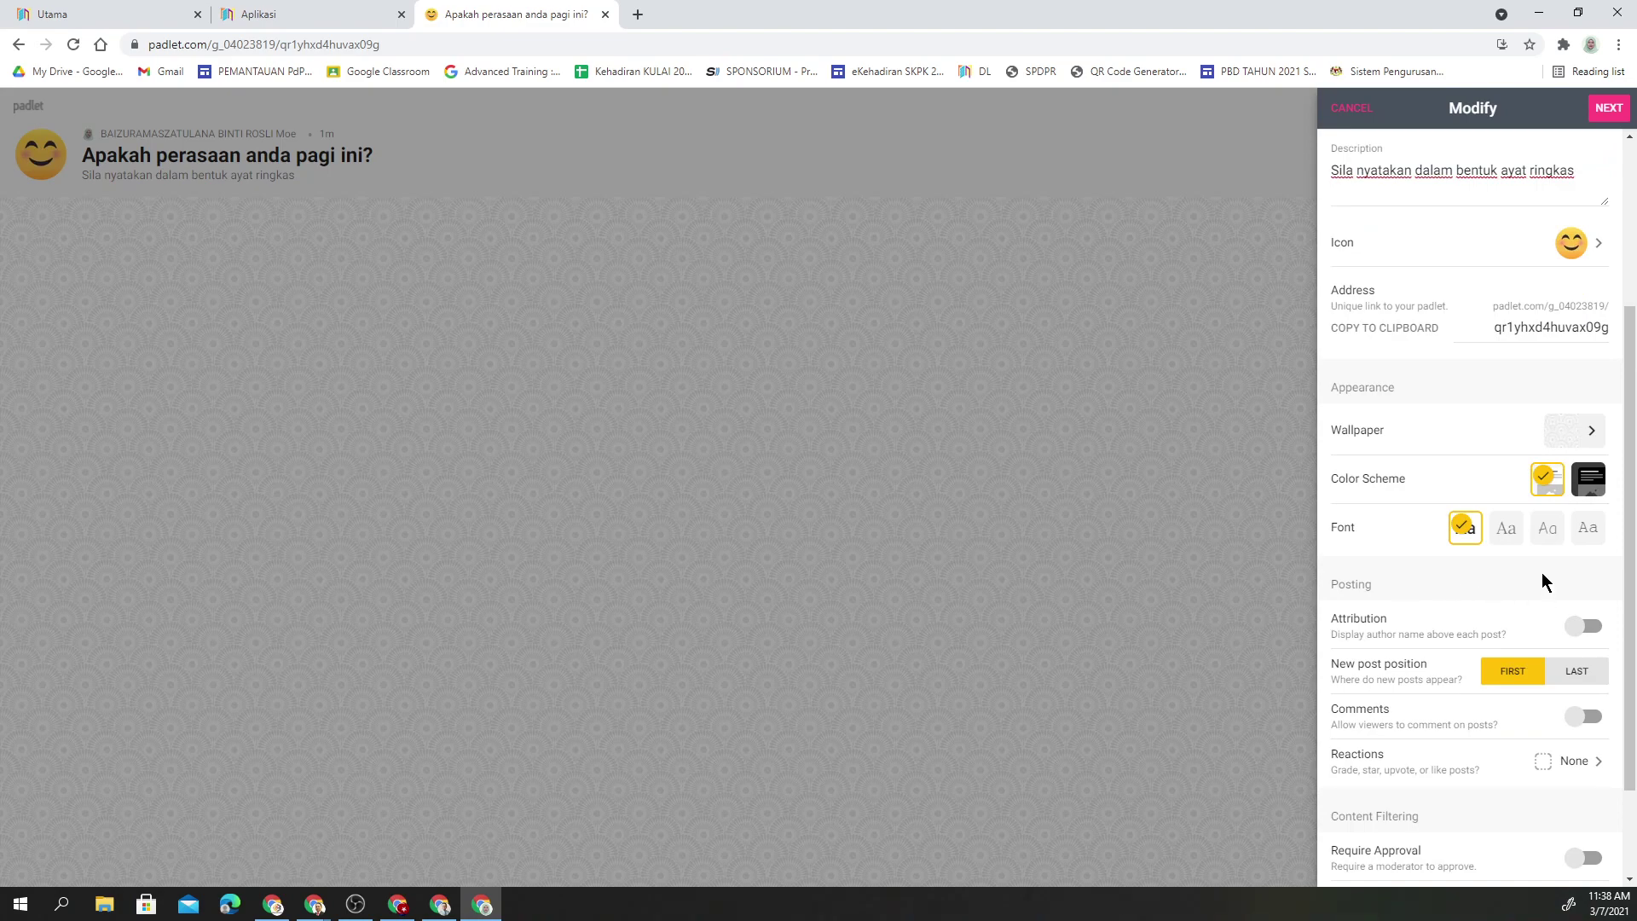
{"action": "scroll", "coordinate": [1544, 581], "scroll_direction": "down", "scroll_amount": 2}
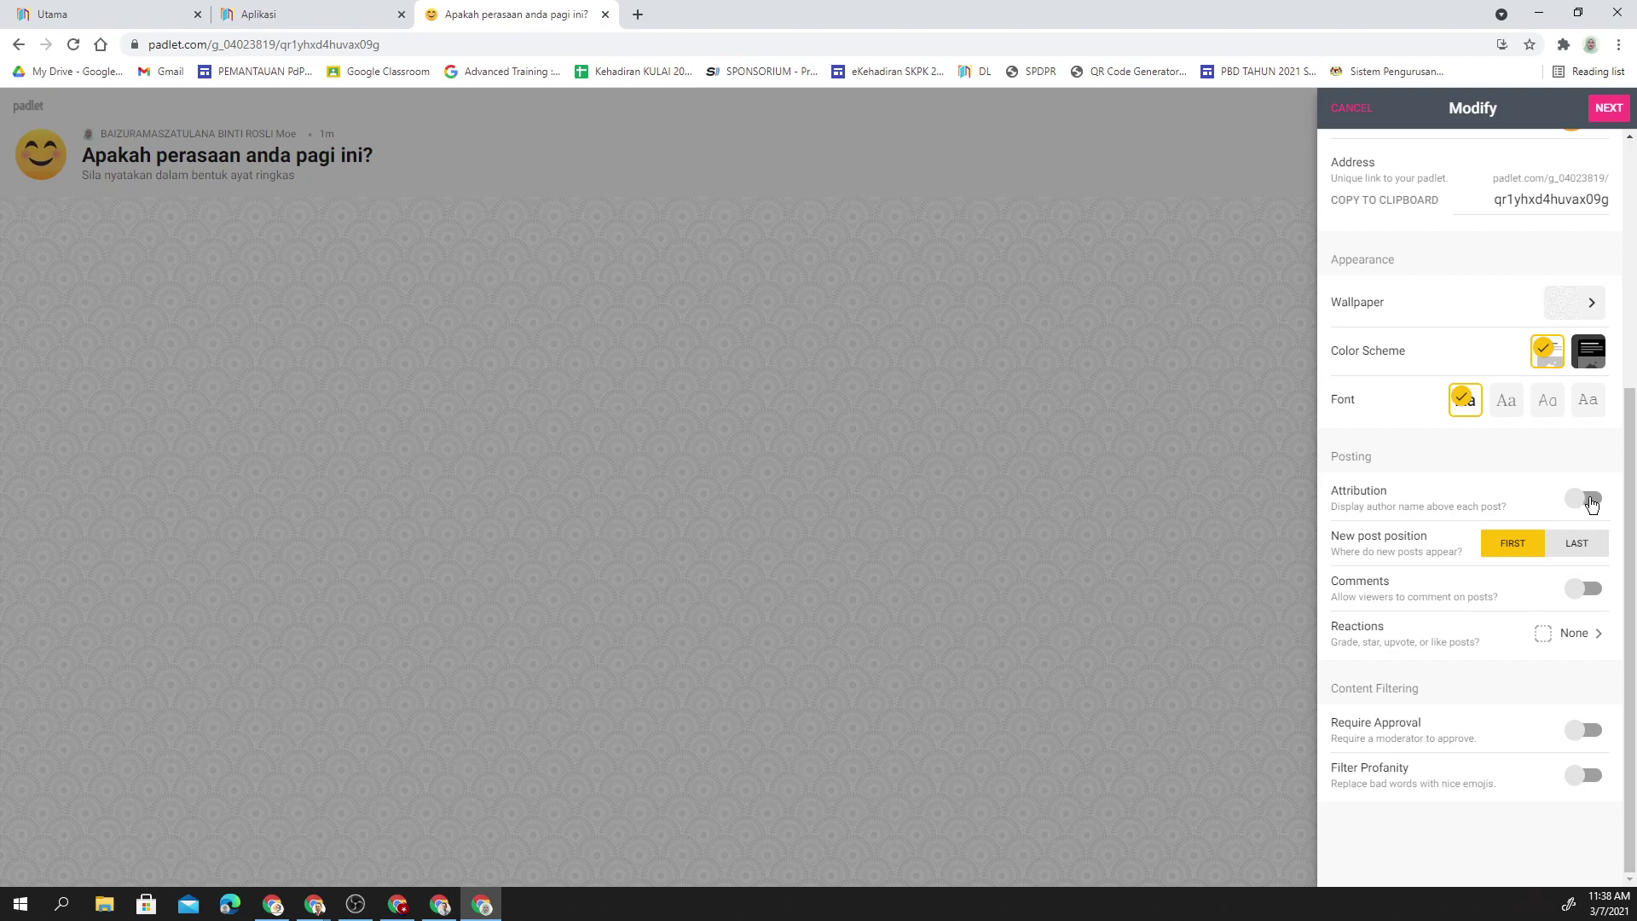
{"action": "left_click", "coordinate": [1591, 504]}
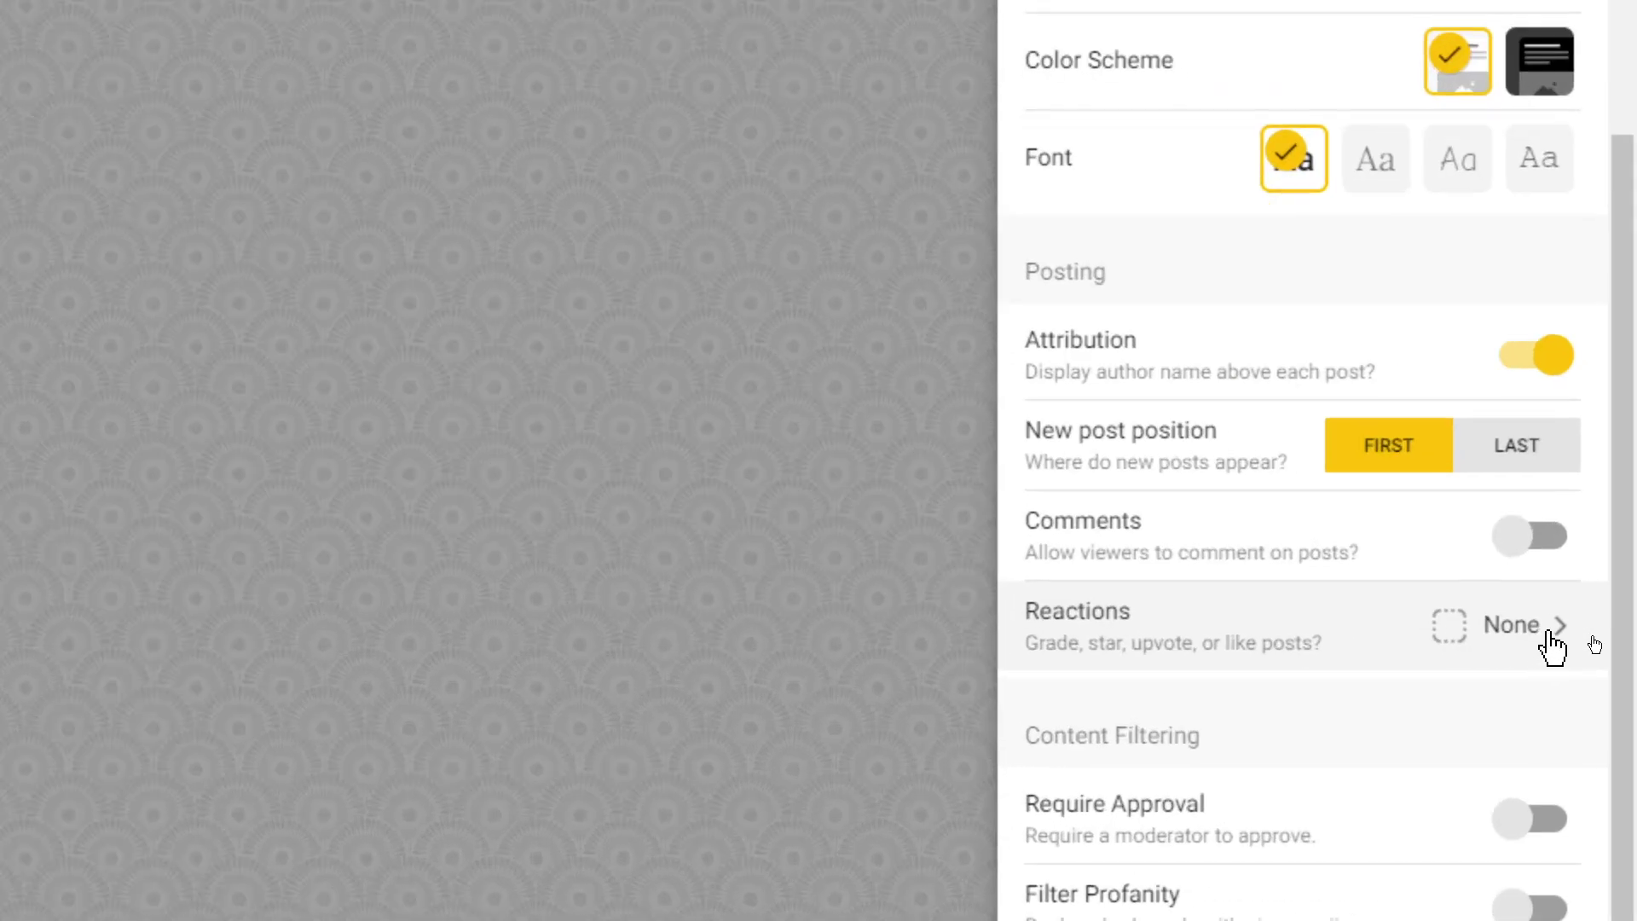
- Set the wall's Reactions to Like and return to the Modify panel
{"action": "left_click", "coordinate": [1550, 635]}
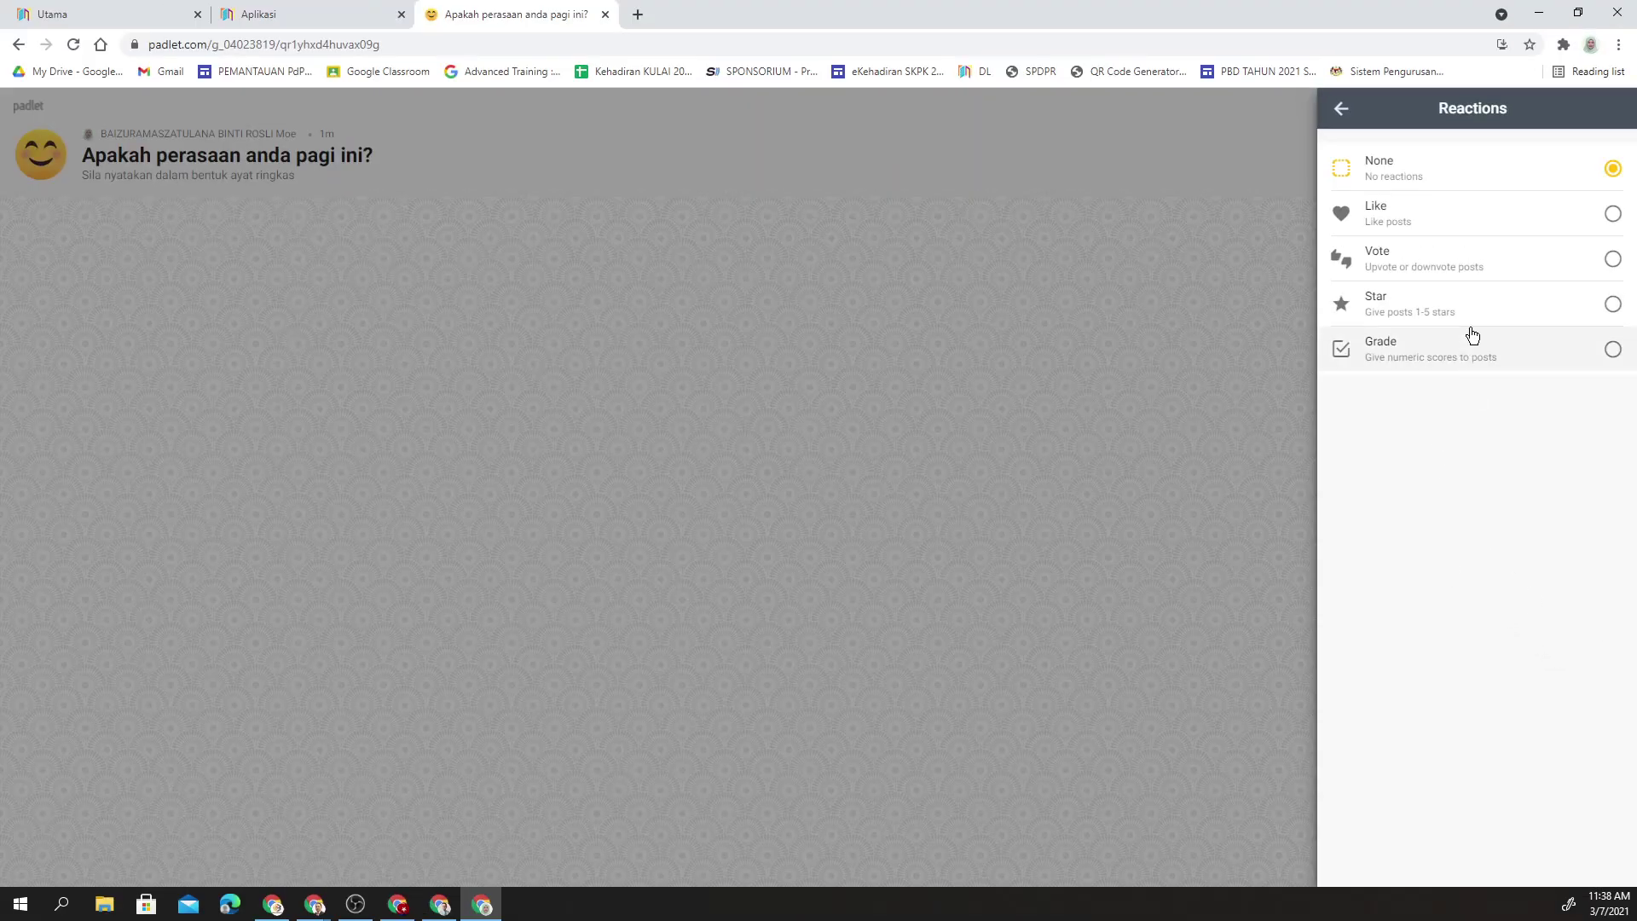
{"action": "left_click", "coordinate": [1612, 218]}
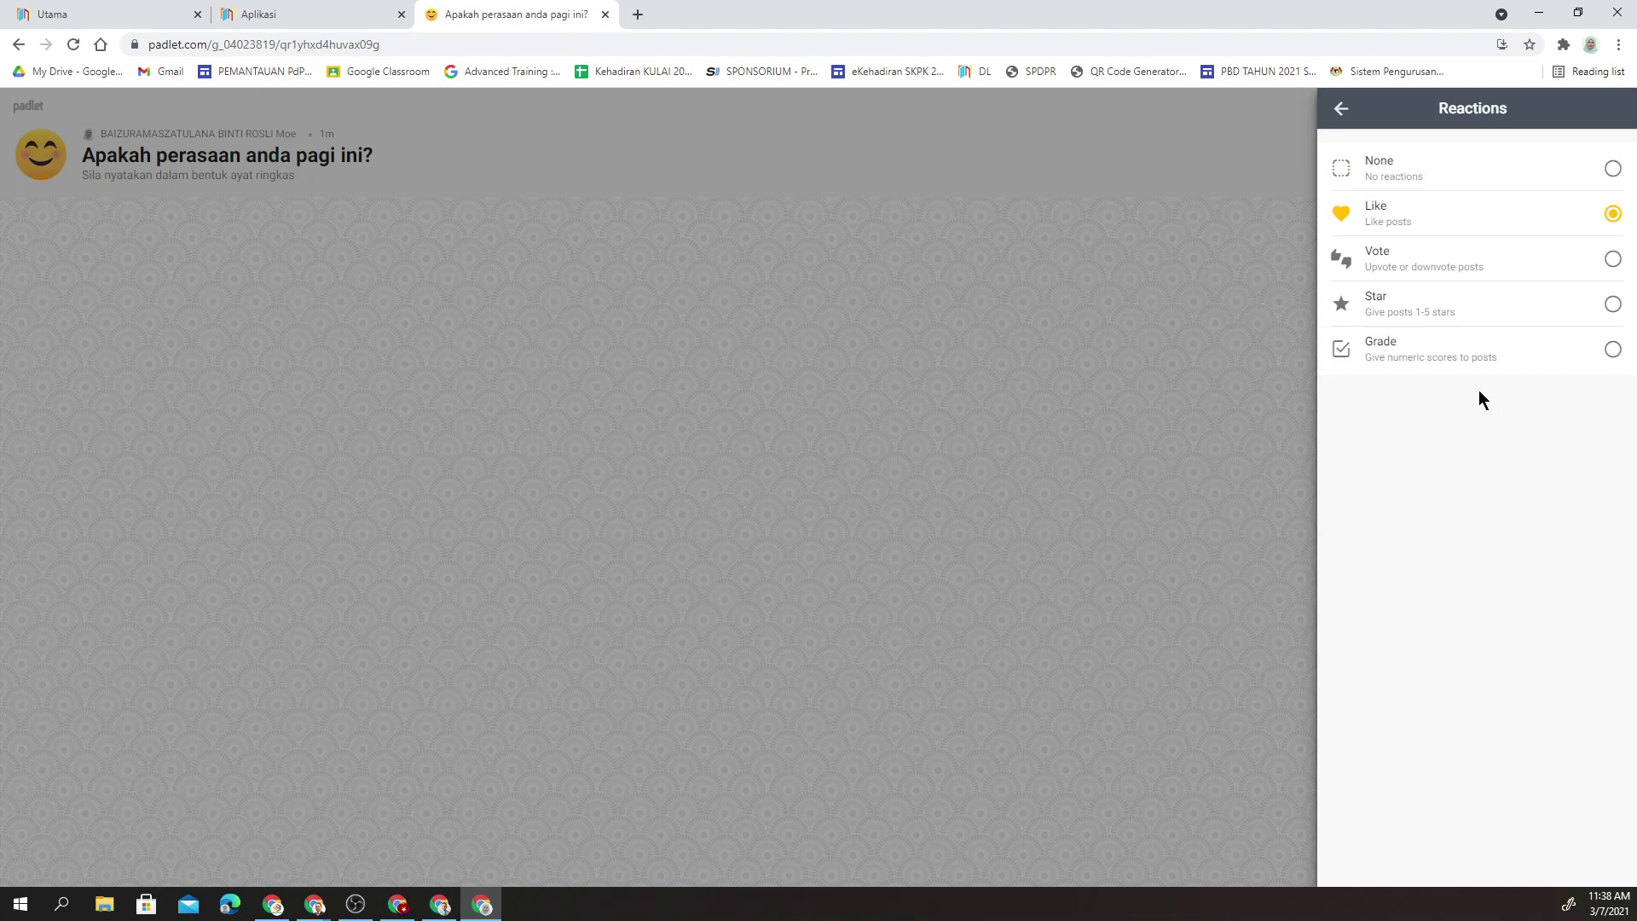
{"action": "left_click", "coordinate": [1339, 110]}
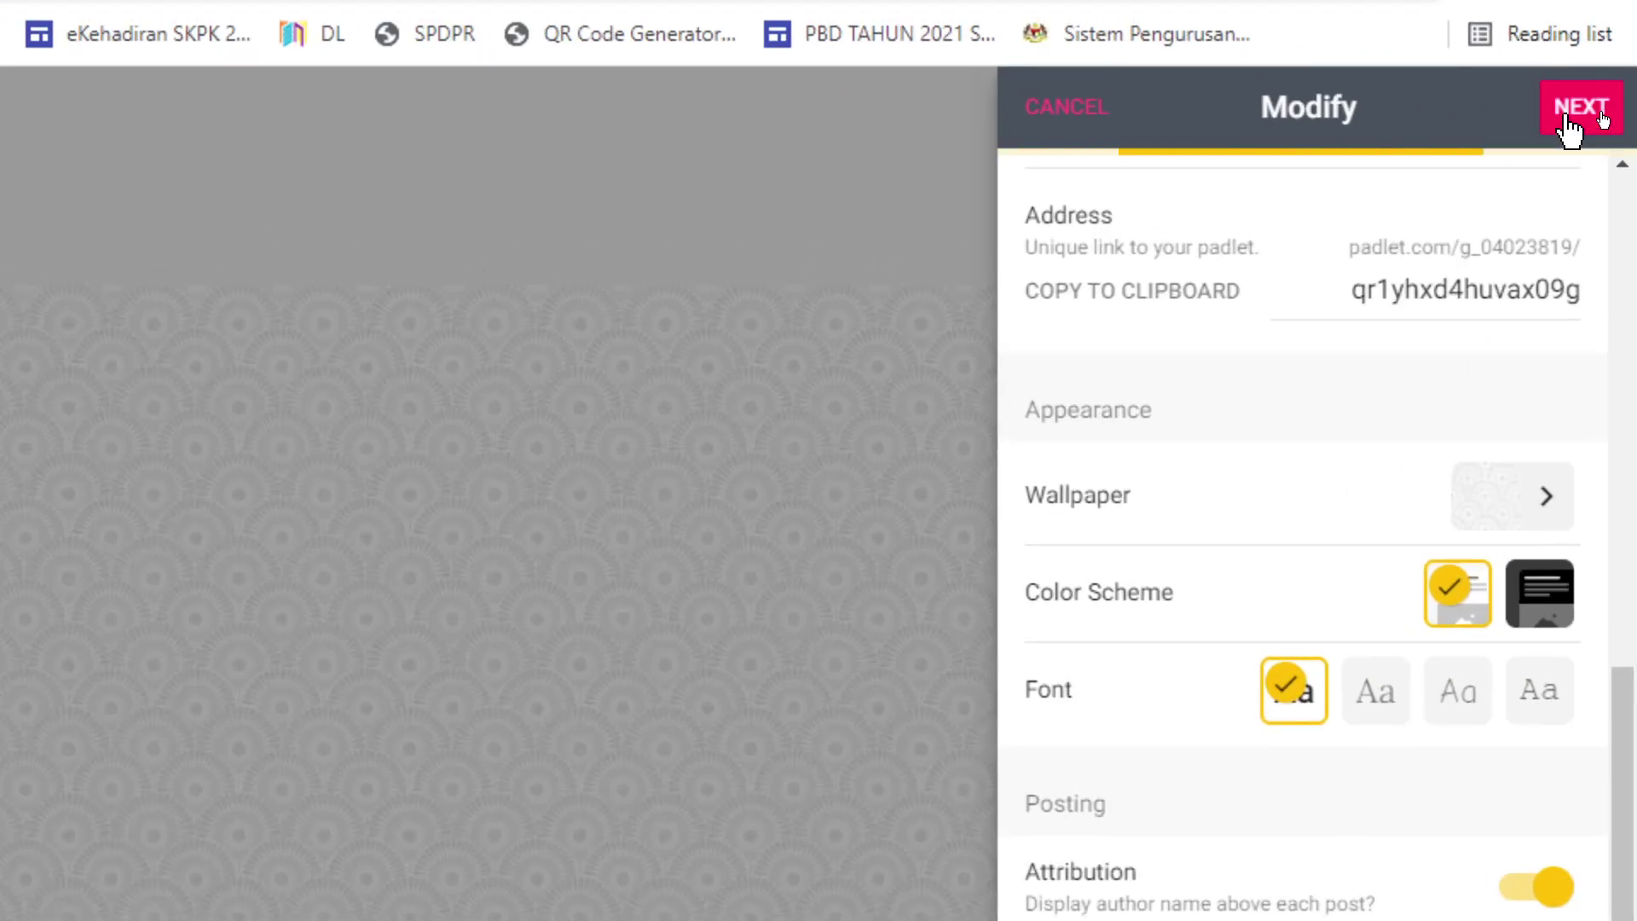
- Close the setup panel to start posting, and check the padlet's web address on the empty board
{"action": "left_click", "coordinate": [1573, 118]}
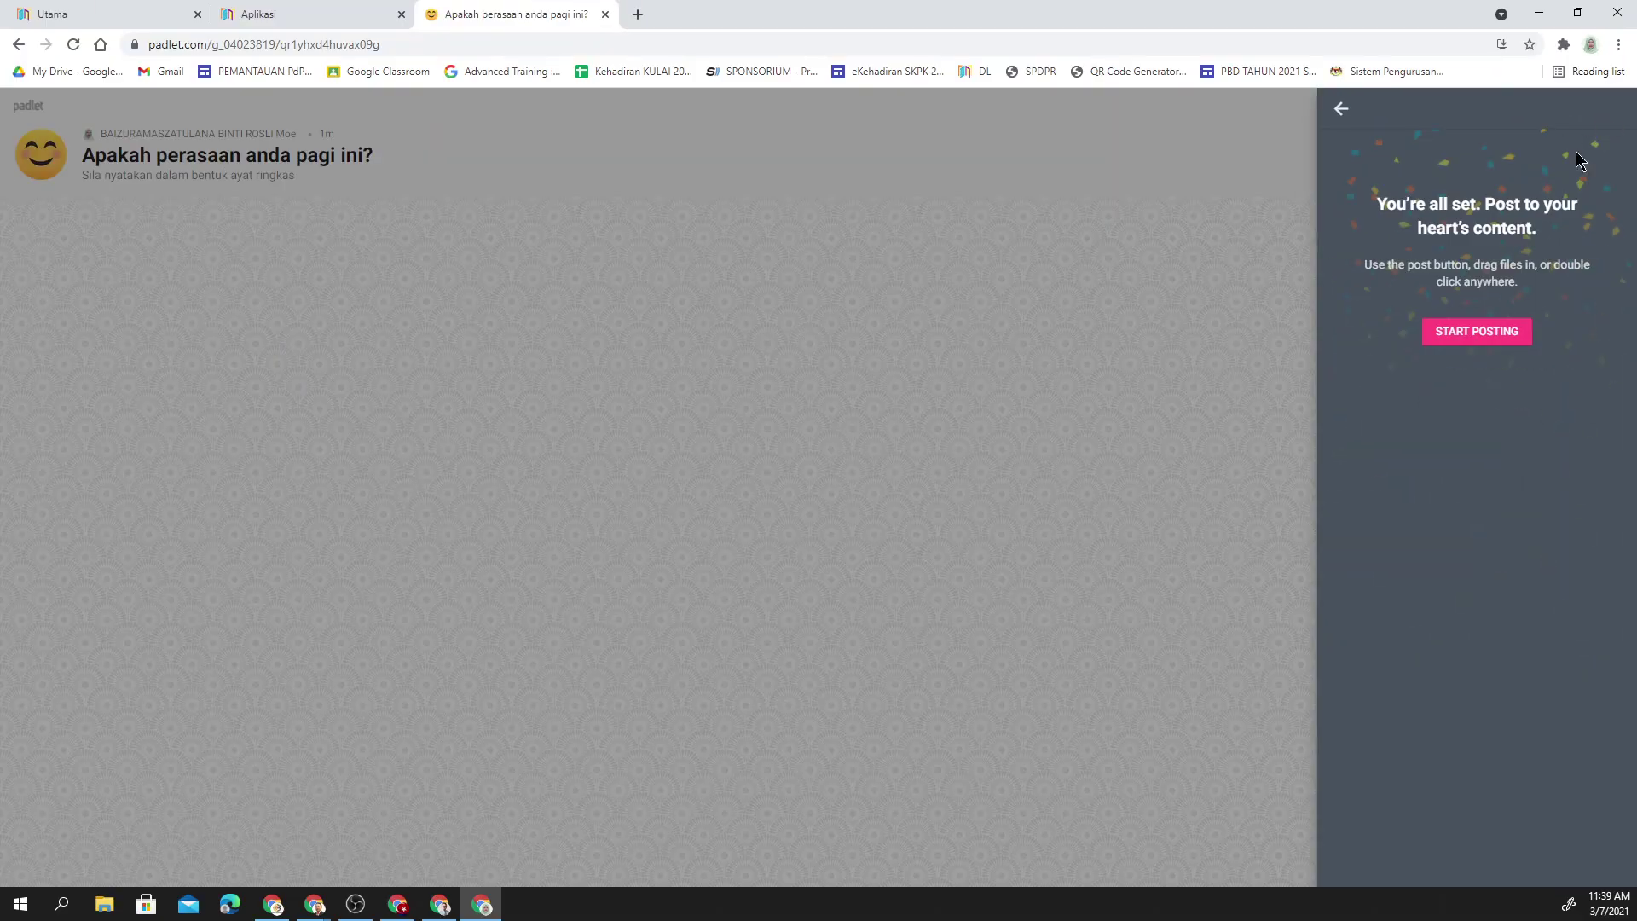
{"action": "left_click", "coordinate": [1477, 333]}
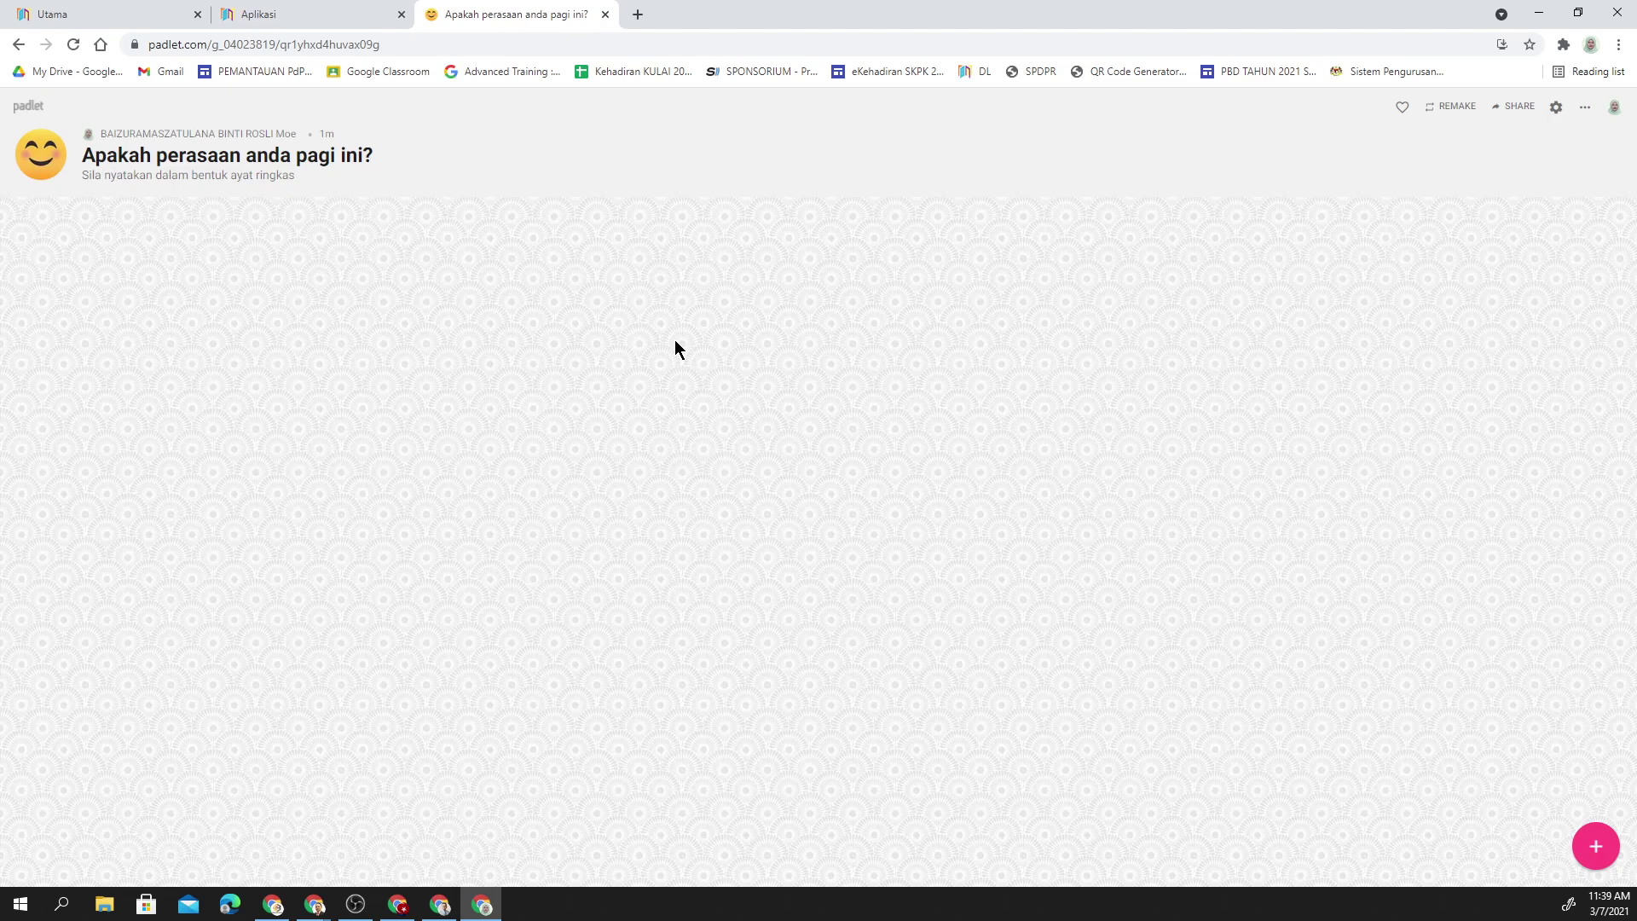
{"action": "left_click", "coordinate": [333, 43]}
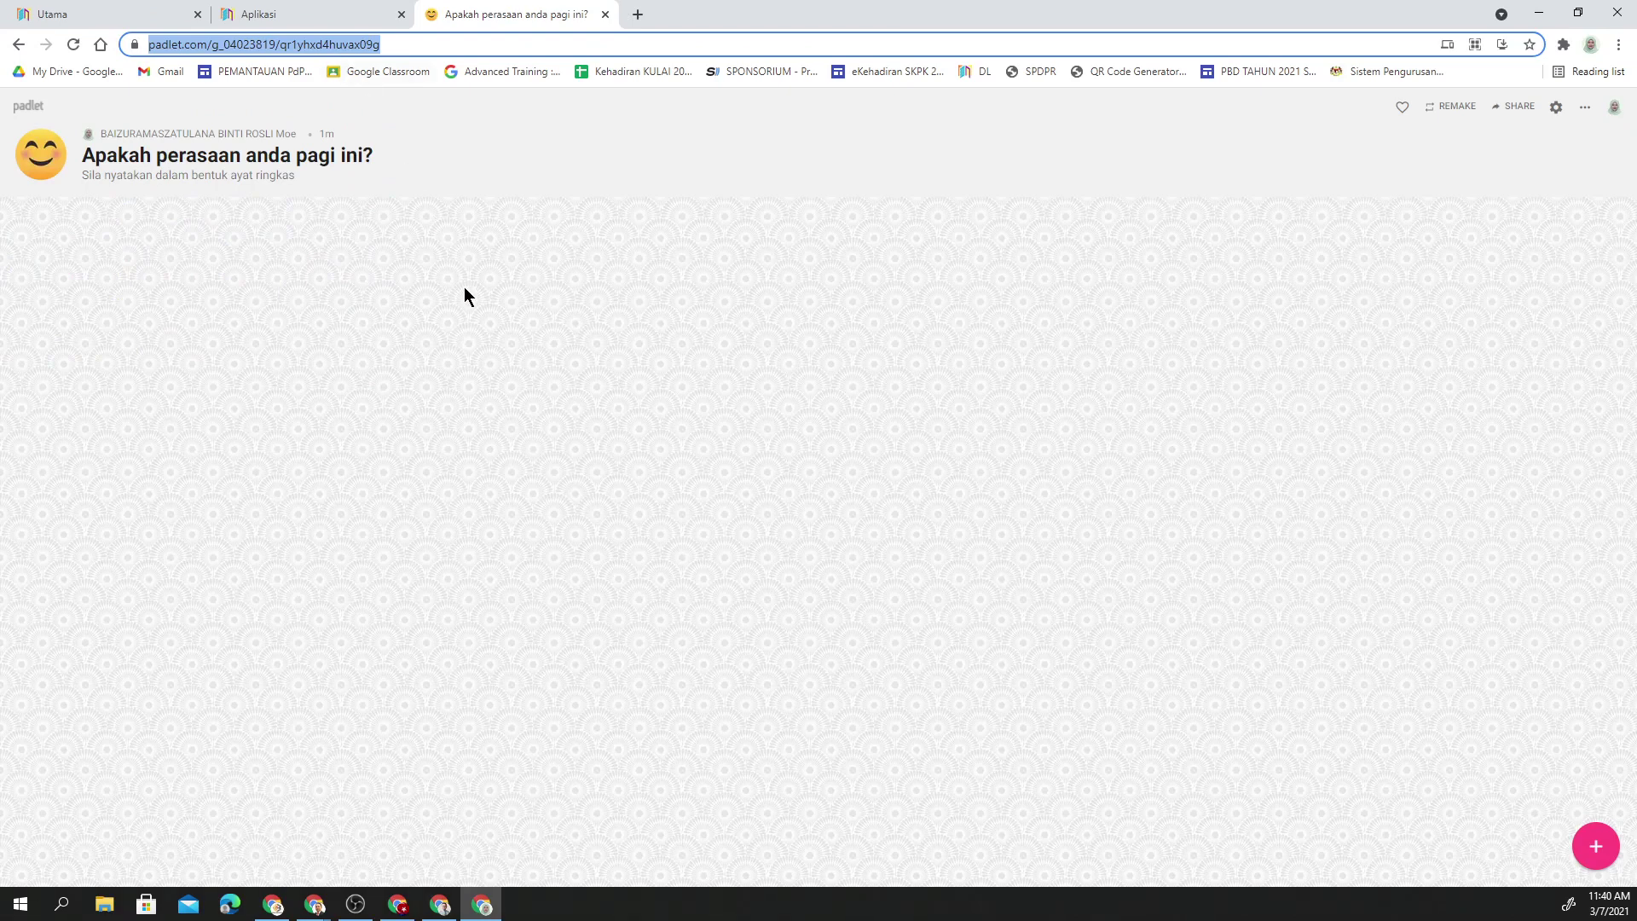
{"action": "left_click", "coordinate": [615, 283]}
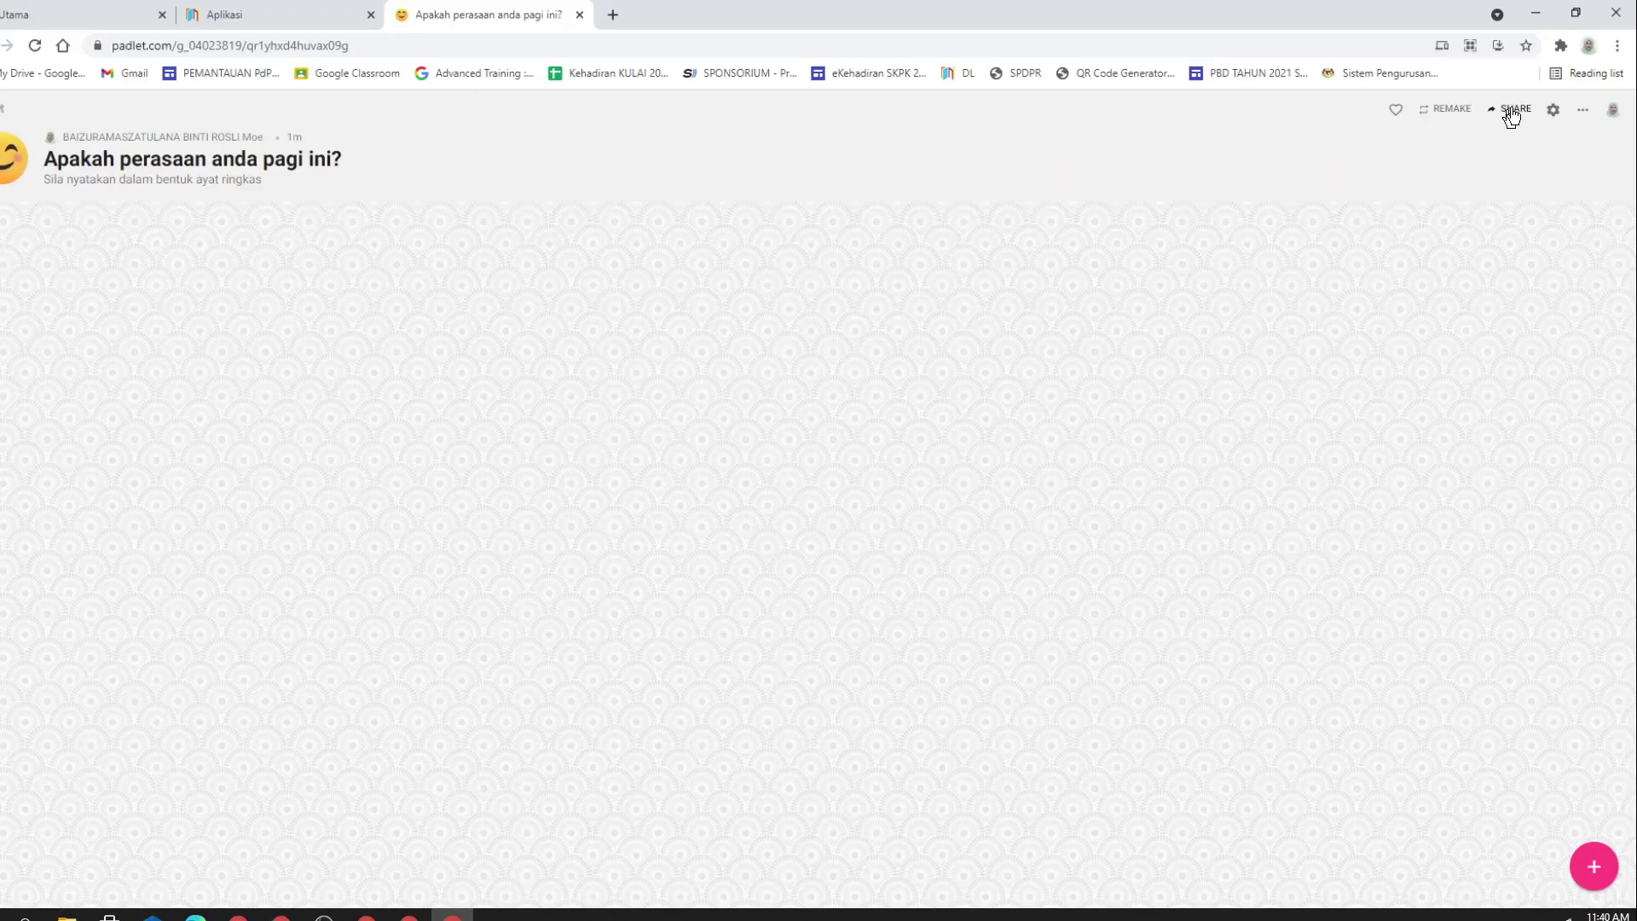
- Open the wall's Share panel and scroll through its sharing and export options
{"action": "left_click", "coordinate": [1519, 107]}
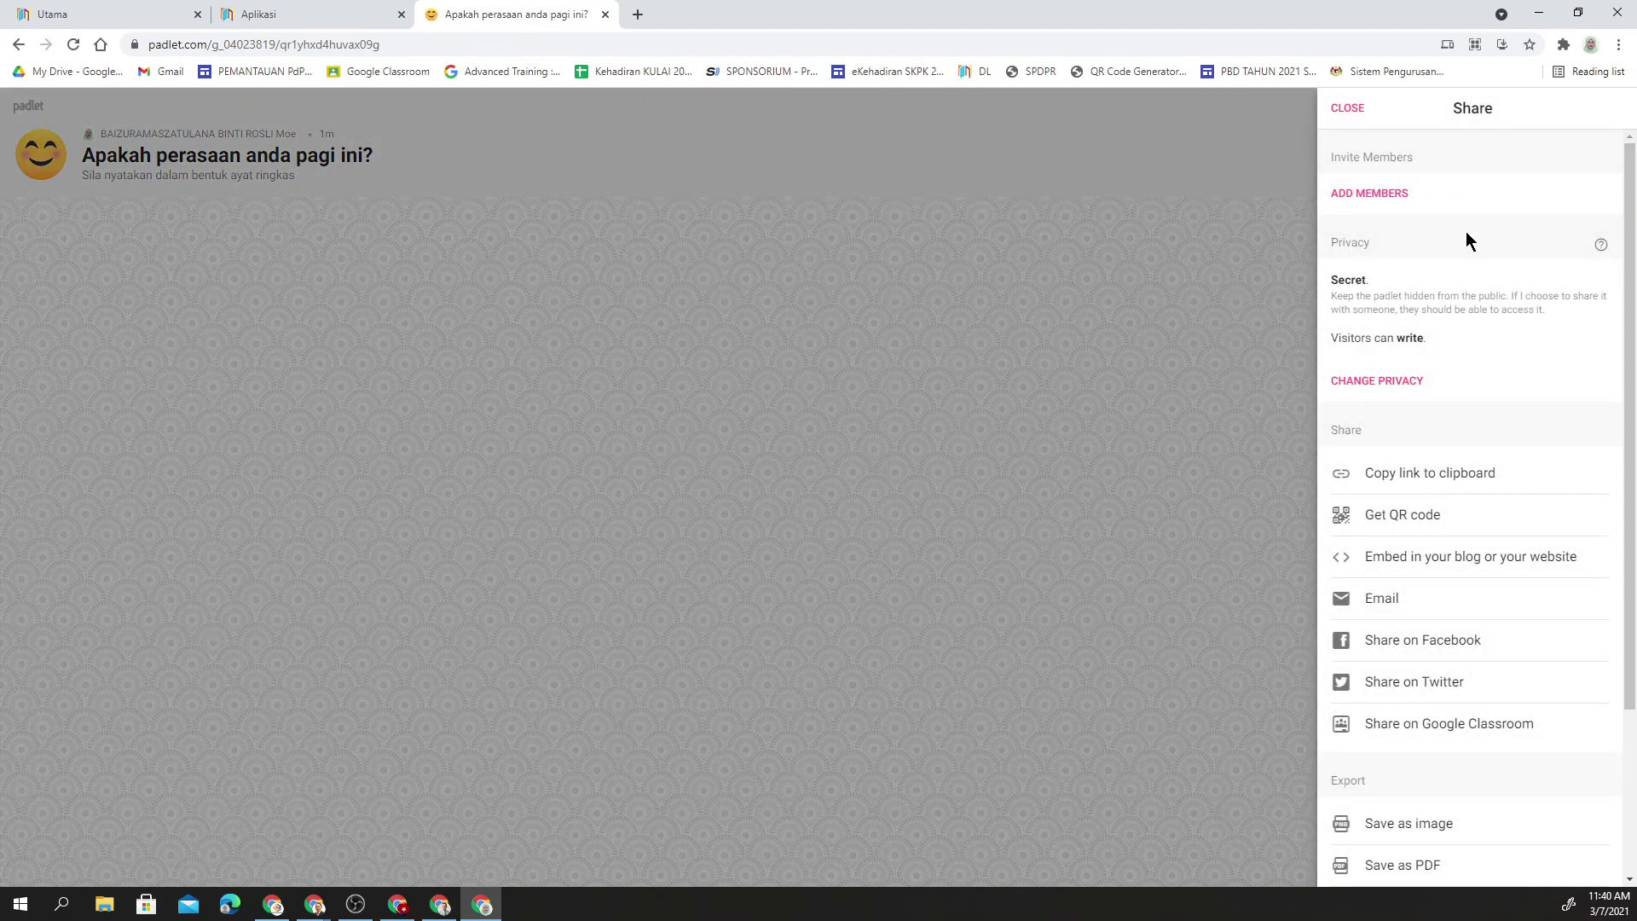
{"action": "scroll", "coordinate": [1450, 443], "scroll_direction": "down", "scroll_amount": 2}
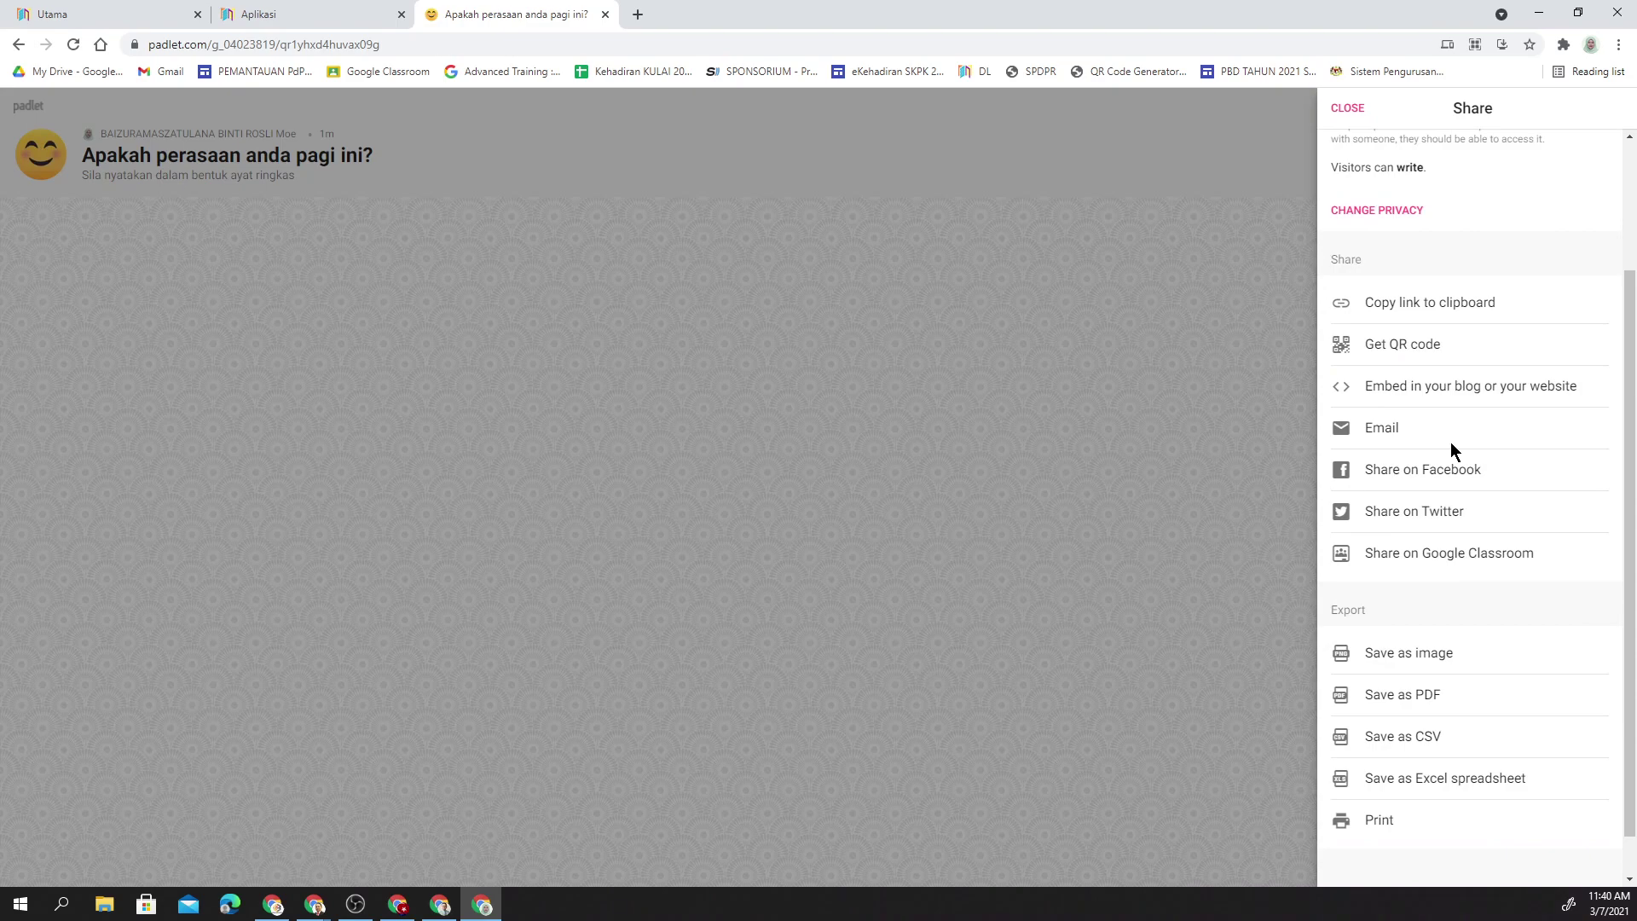
{"action": "scroll", "coordinate": [1451, 441], "scroll_direction": "up", "scroll_amount": 2}
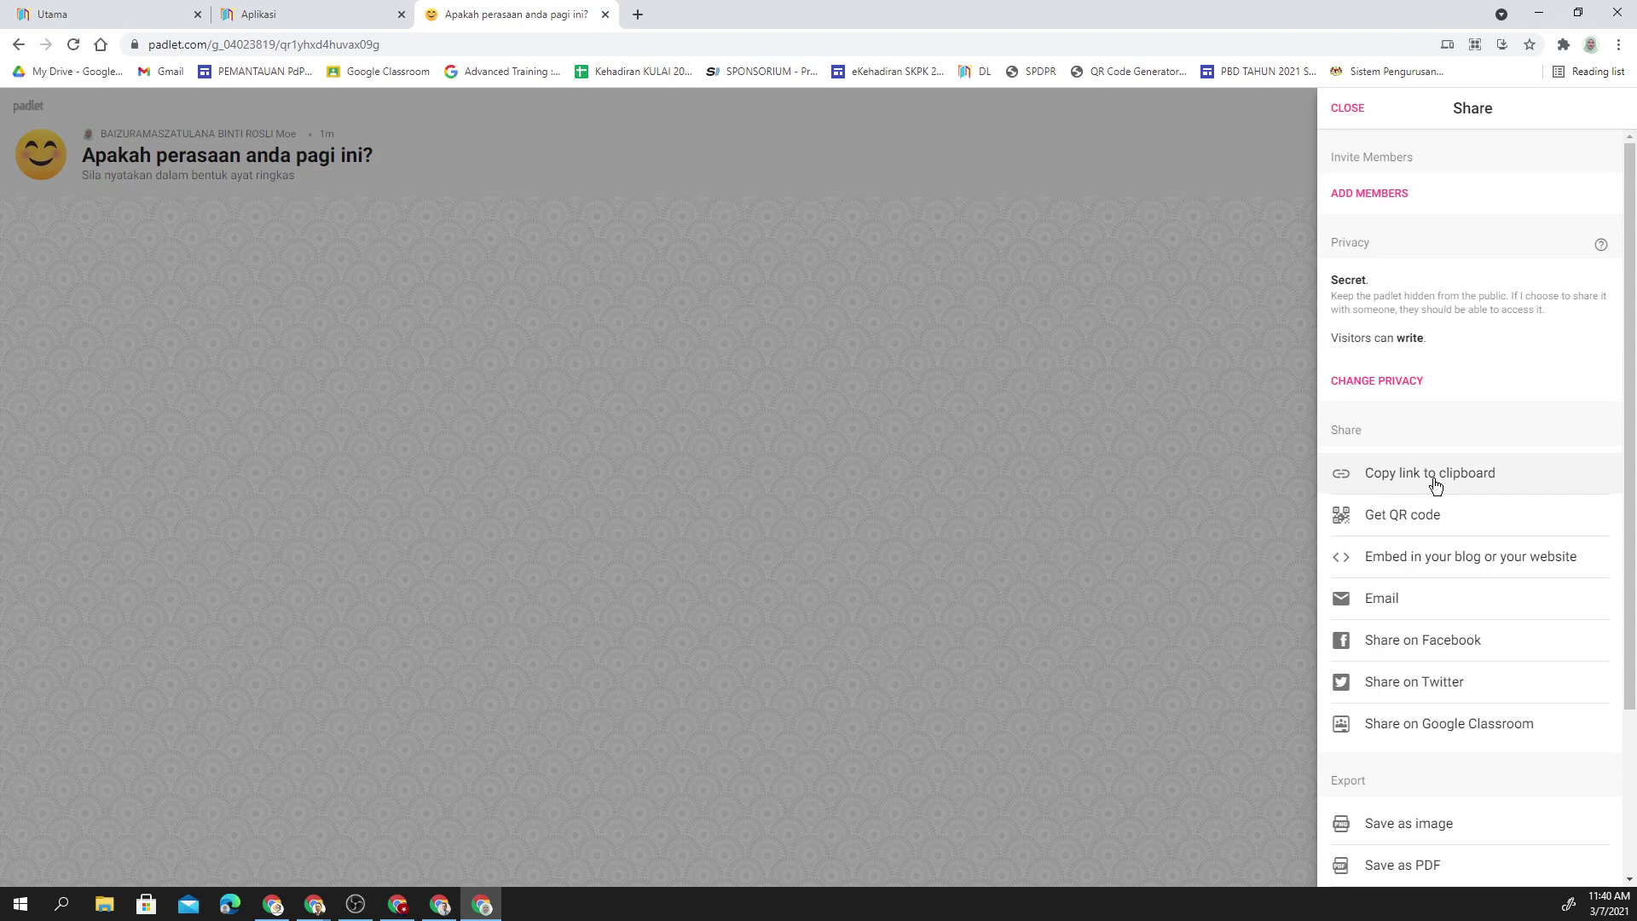
{"action": "scroll", "coordinate": [1435, 485], "scroll_direction": "down", "scroll_amount": 1}
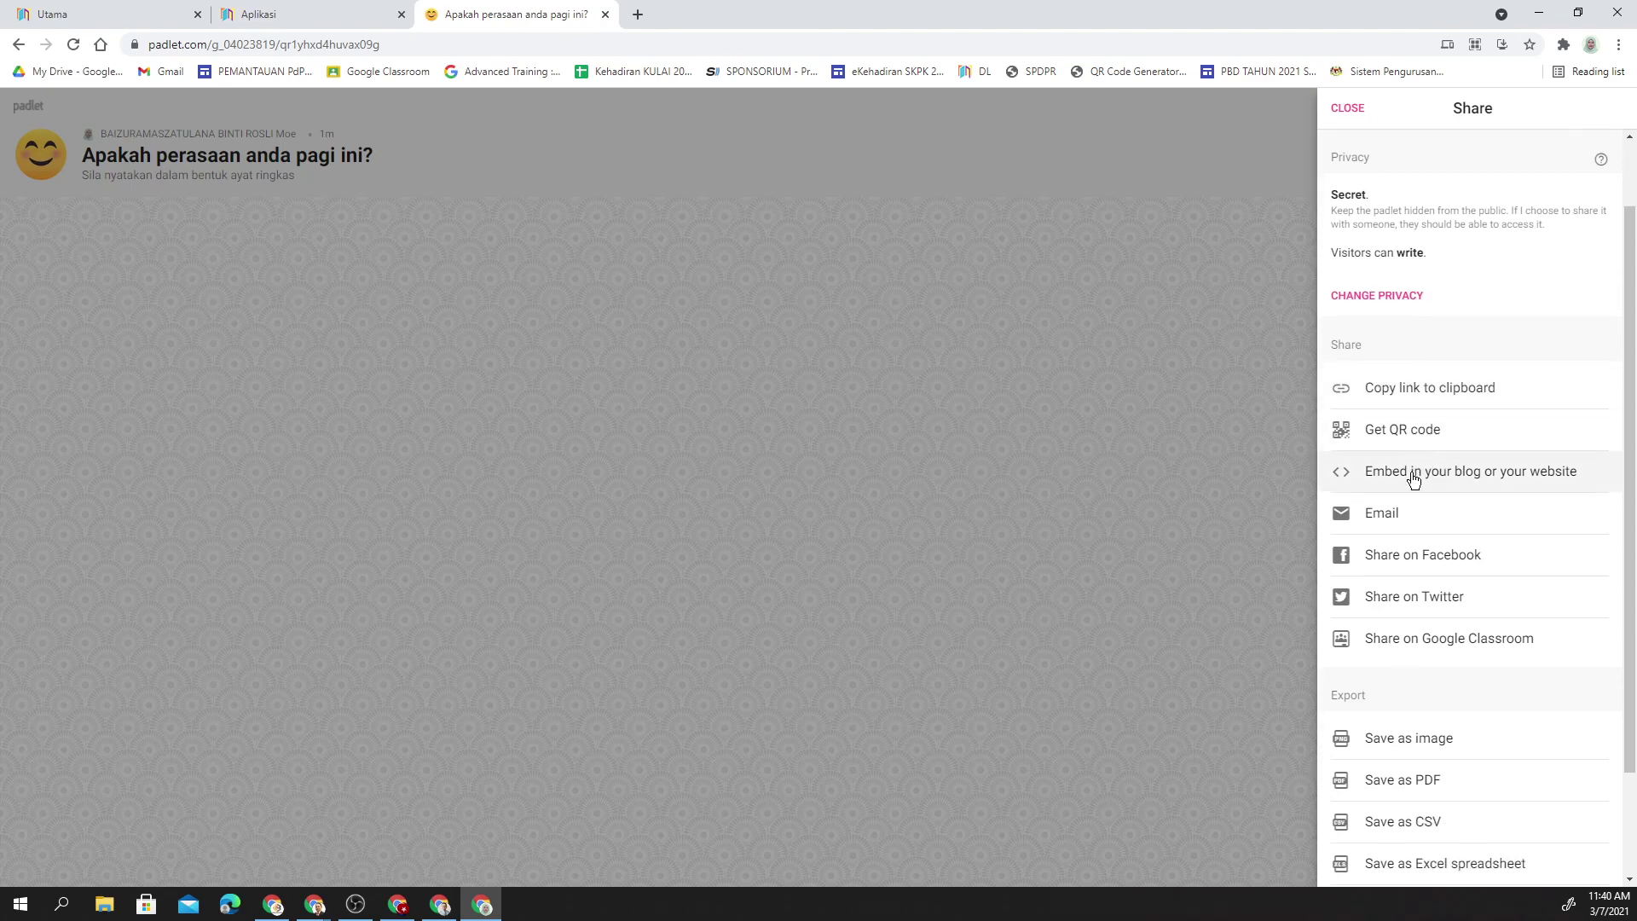
{"action": "scroll", "coordinate": [1411, 588], "scroll_direction": "down", "scroll_amount": 1}
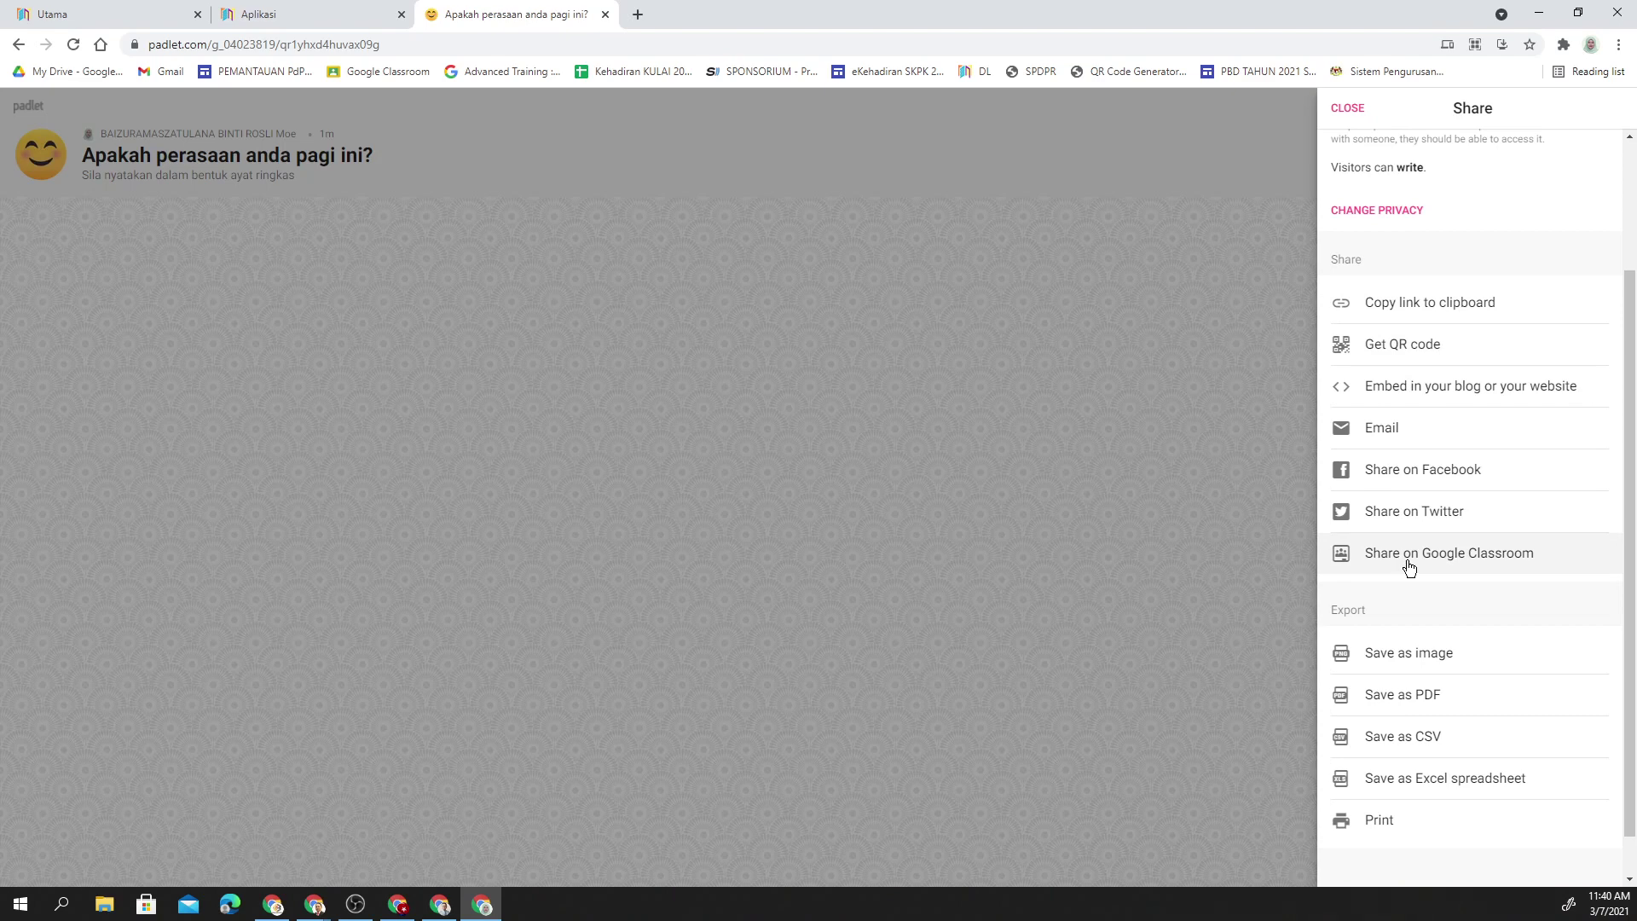
- Share the padlet to Google Classroom, selecting the JPN Johor Tahun 5 technology class
{"action": "left_click", "coordinate": [1410, 568]}
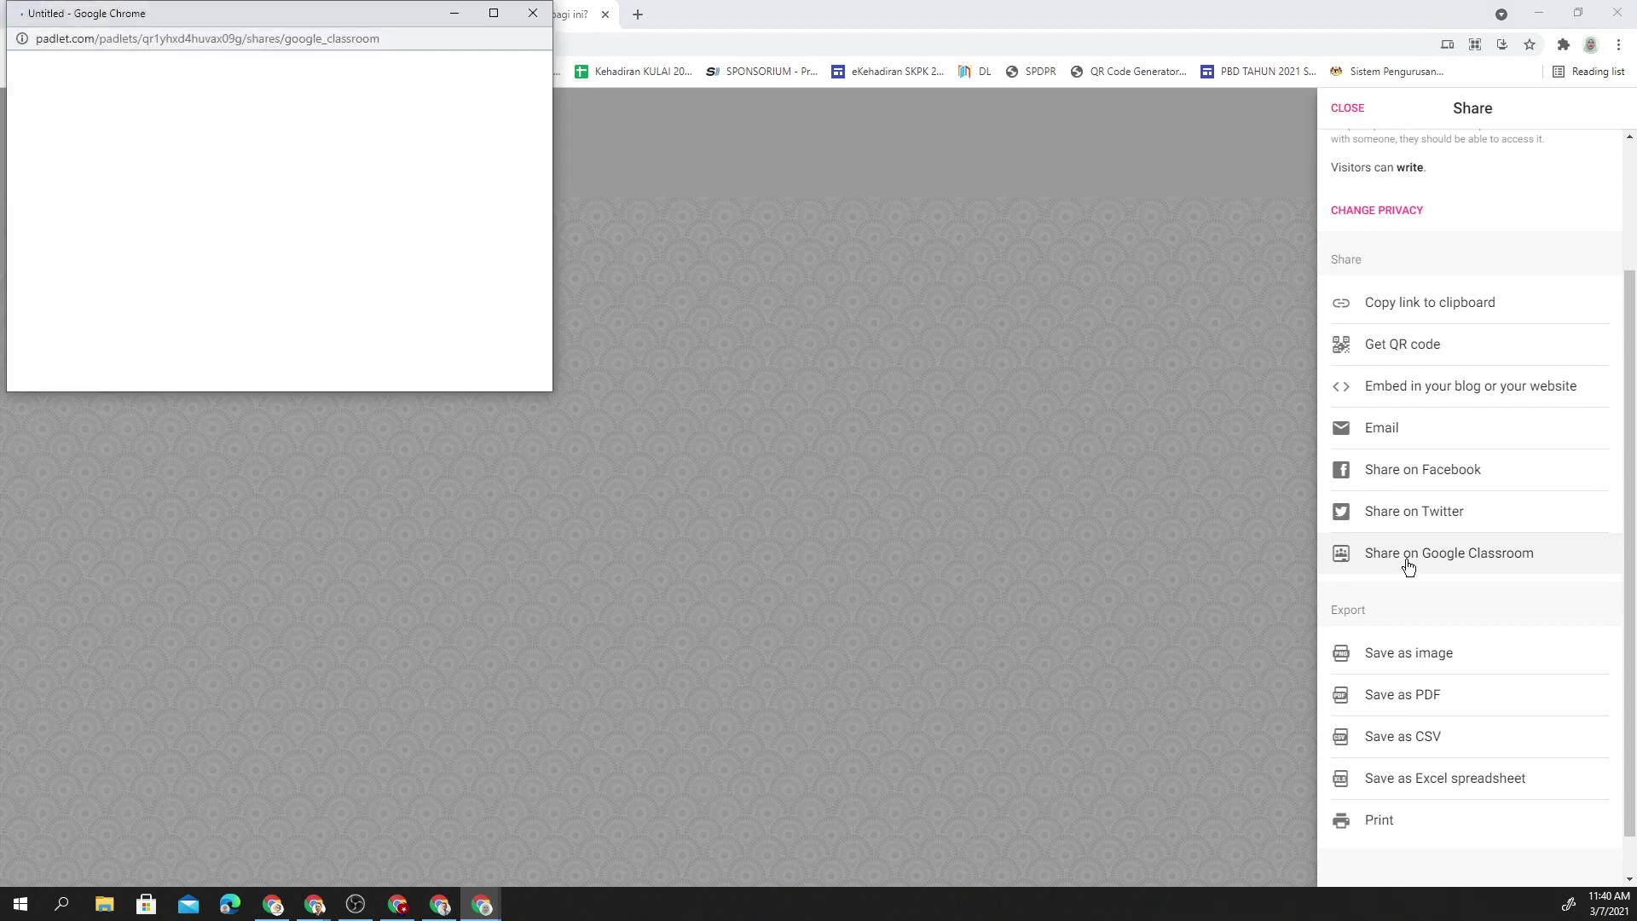
{"action": "left_click_drag", "start_coordinate": [283, 15], "coordinate": [732, 296]}
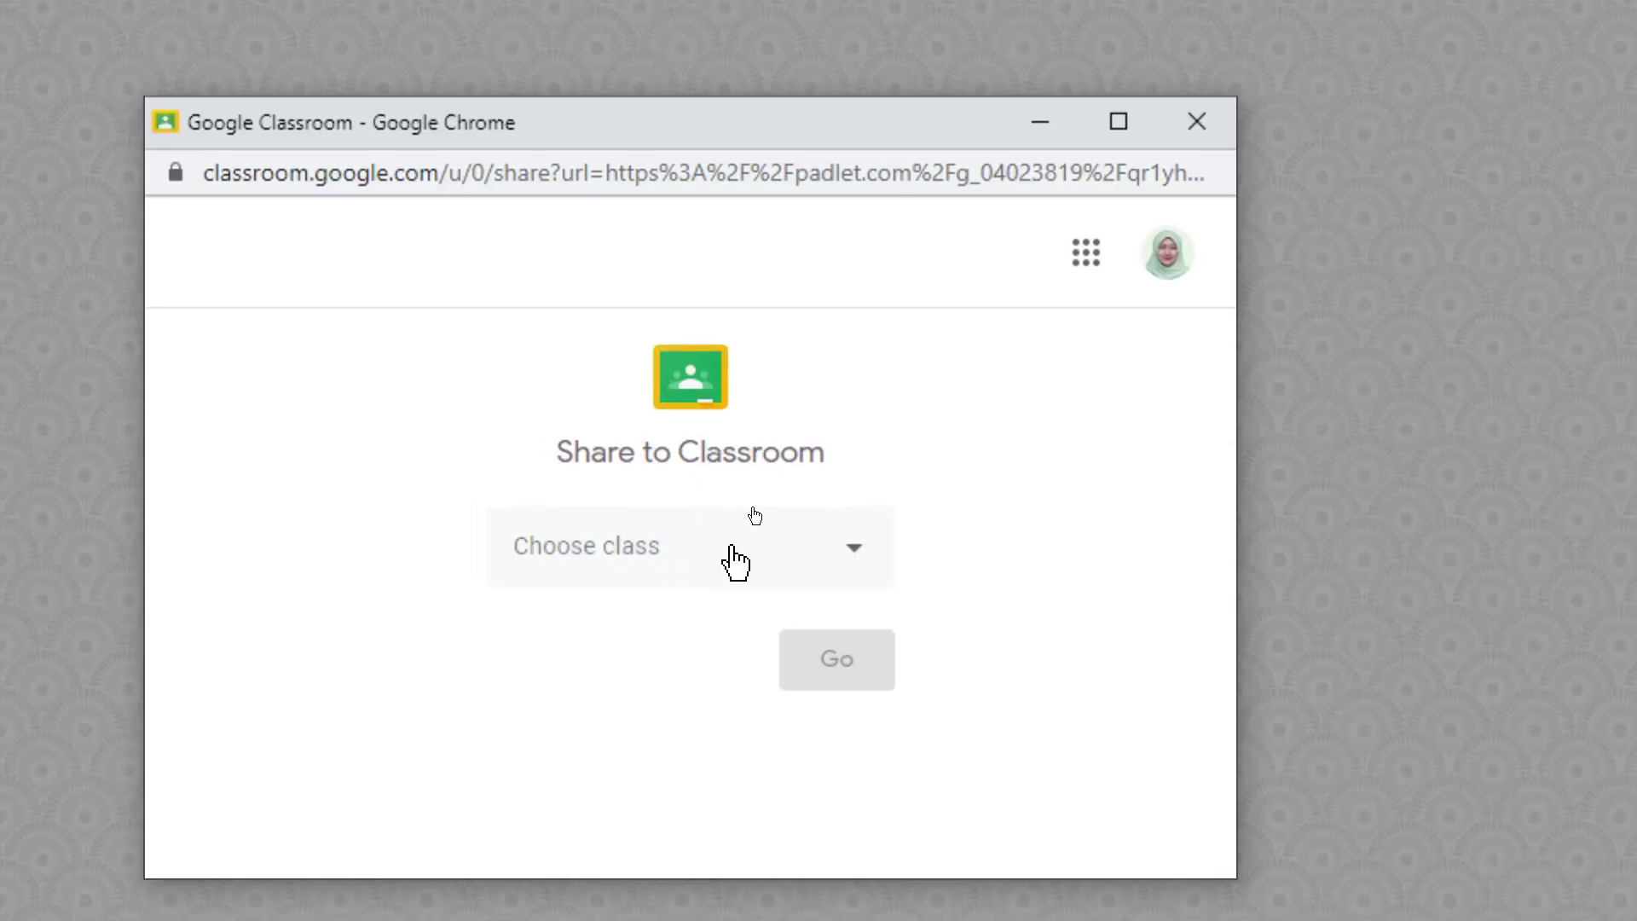
{"action": "left_click", "coordinate": [827, 562]}
{"action": "scroll", "coordinate": [810, 559], "scroll_direction": "down", "scroll_amount": 5}
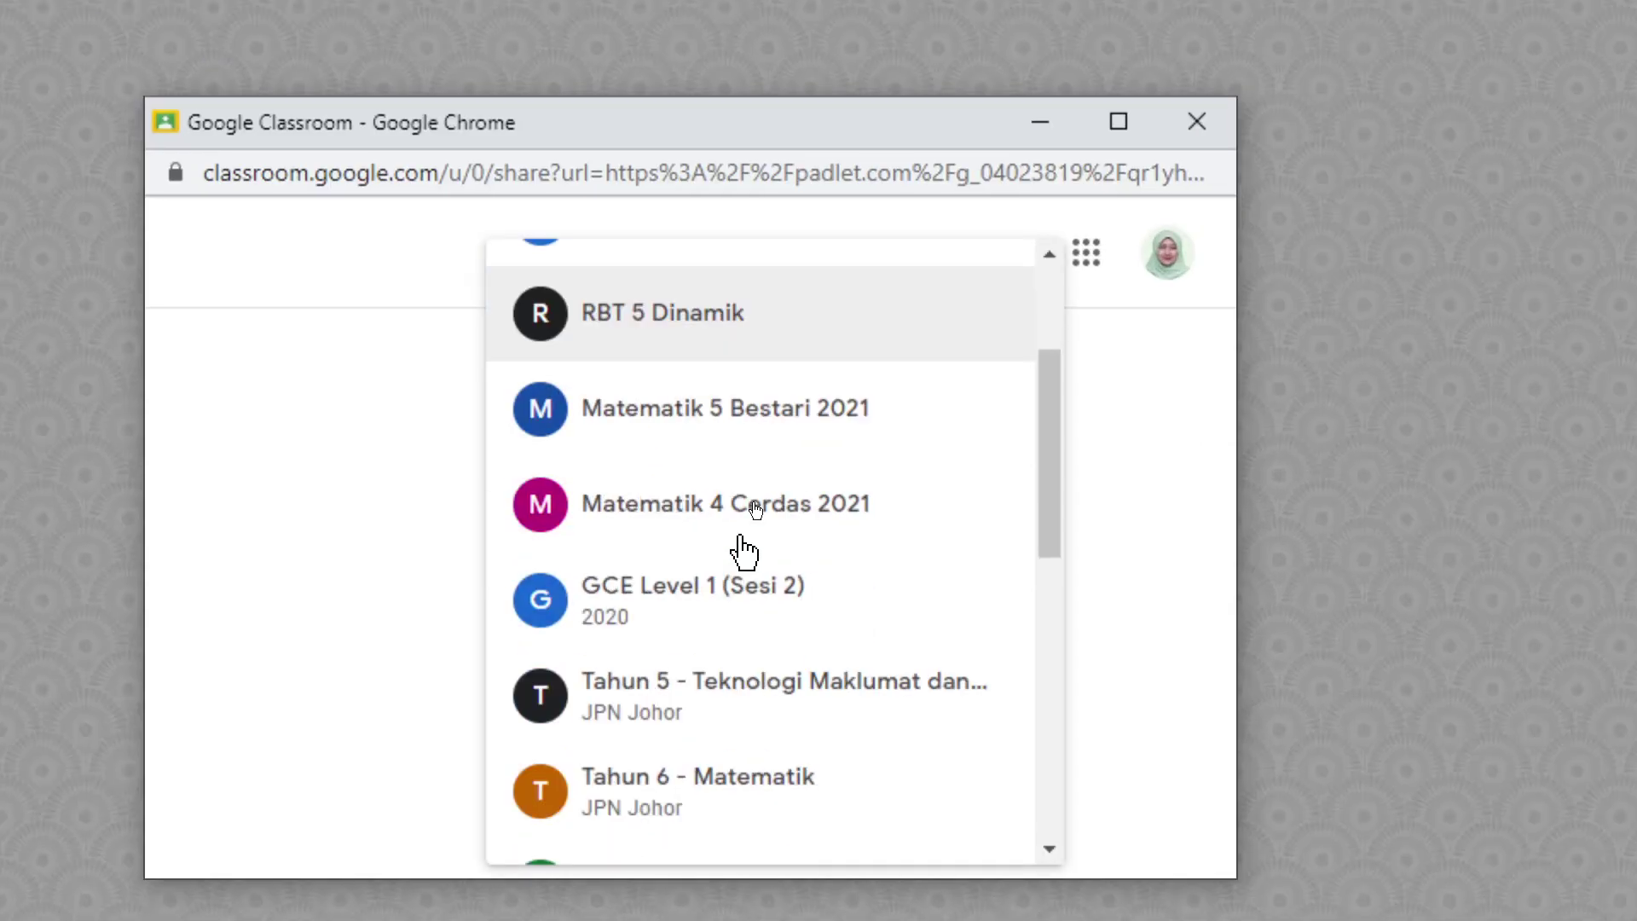
{"action": "scroll", "coordinate": [743, 553], "scroll_direction": "down", "scroll_amount": 6}
{"action": "scroll", "coordinate": [743, 552], "scroll_direction": "up", "scroll_amount": 12}
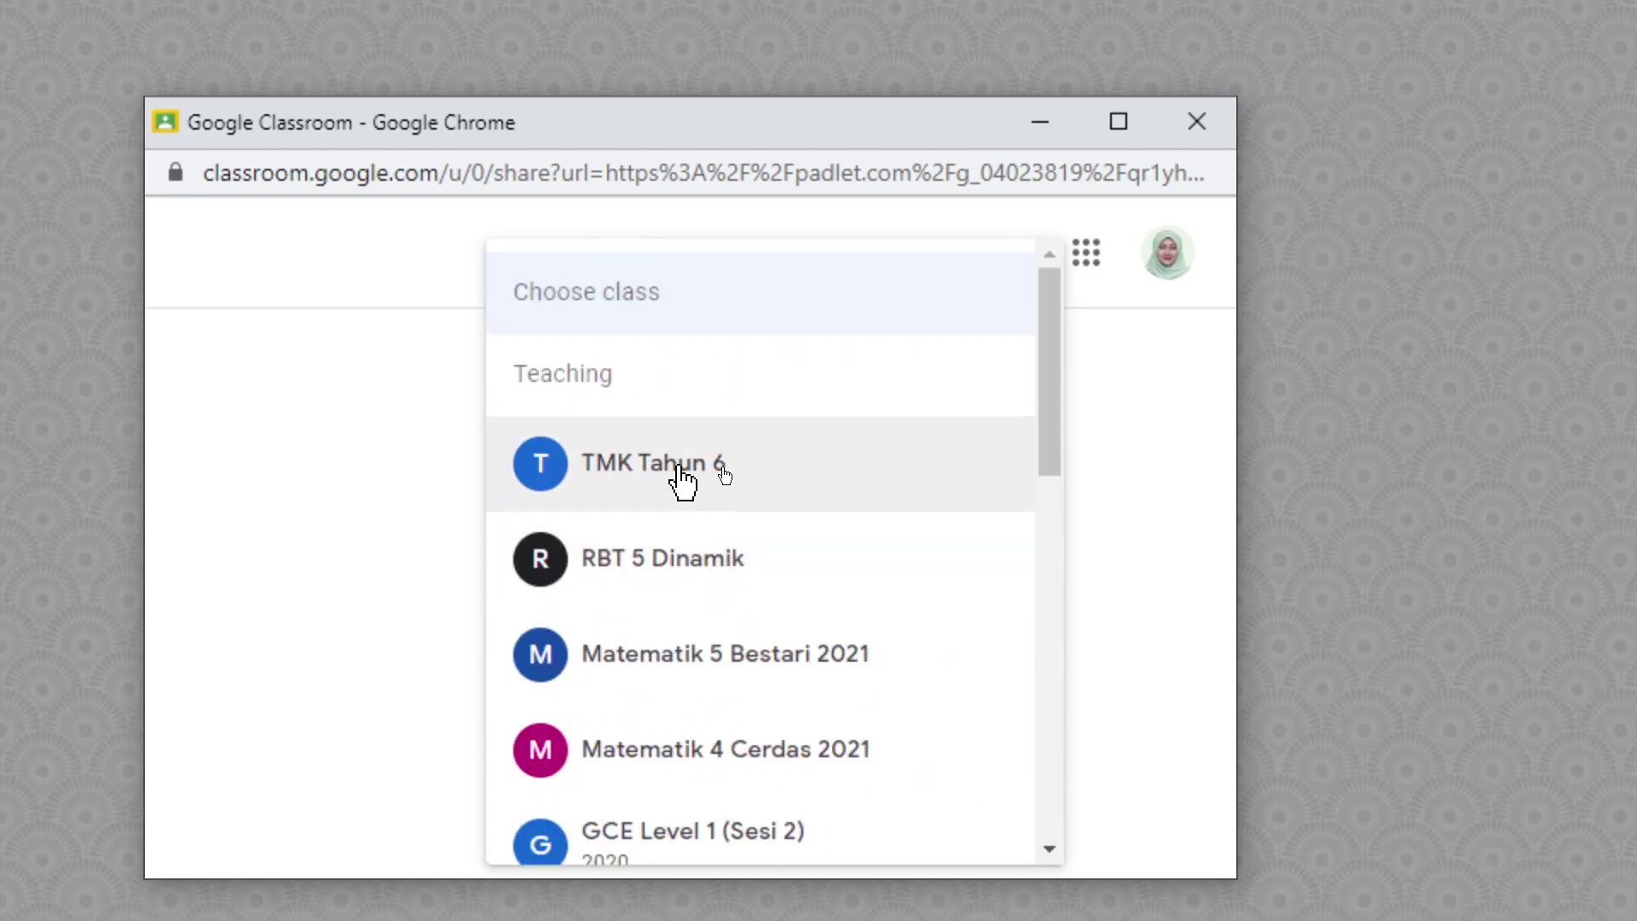
{"action": "scroll", "coordinate": [687, 520], "scroll_direction": "down", "scroll_amount": 2}
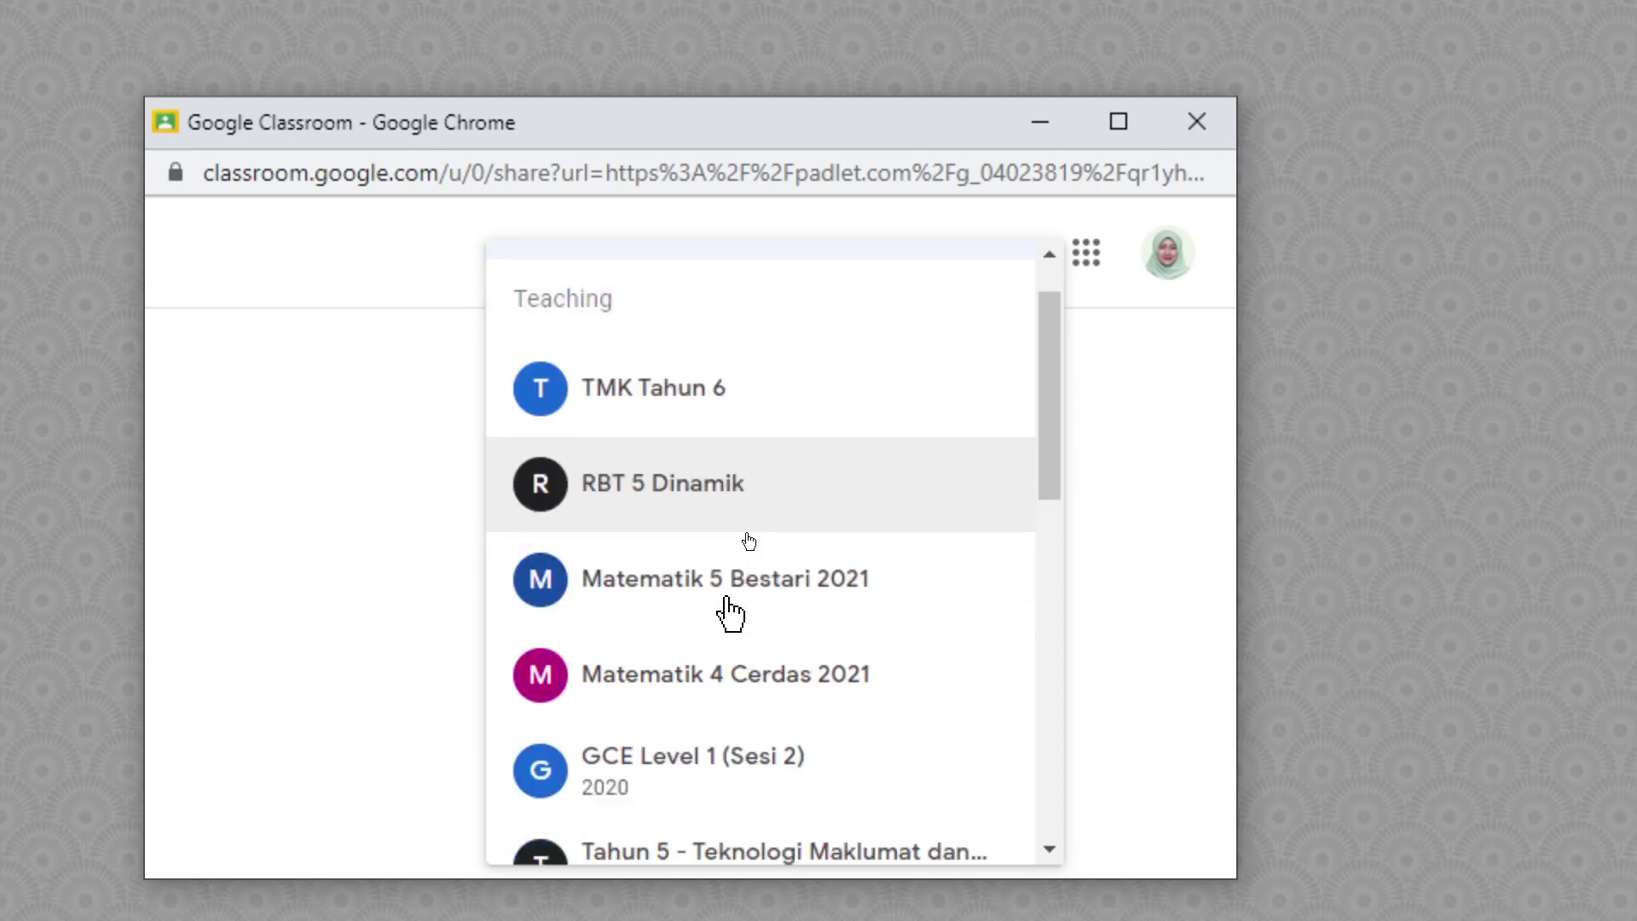
{"action": "scroll", "coordinate": [739, 640], "scroll_direction": "down", "scroll_amount": 2}
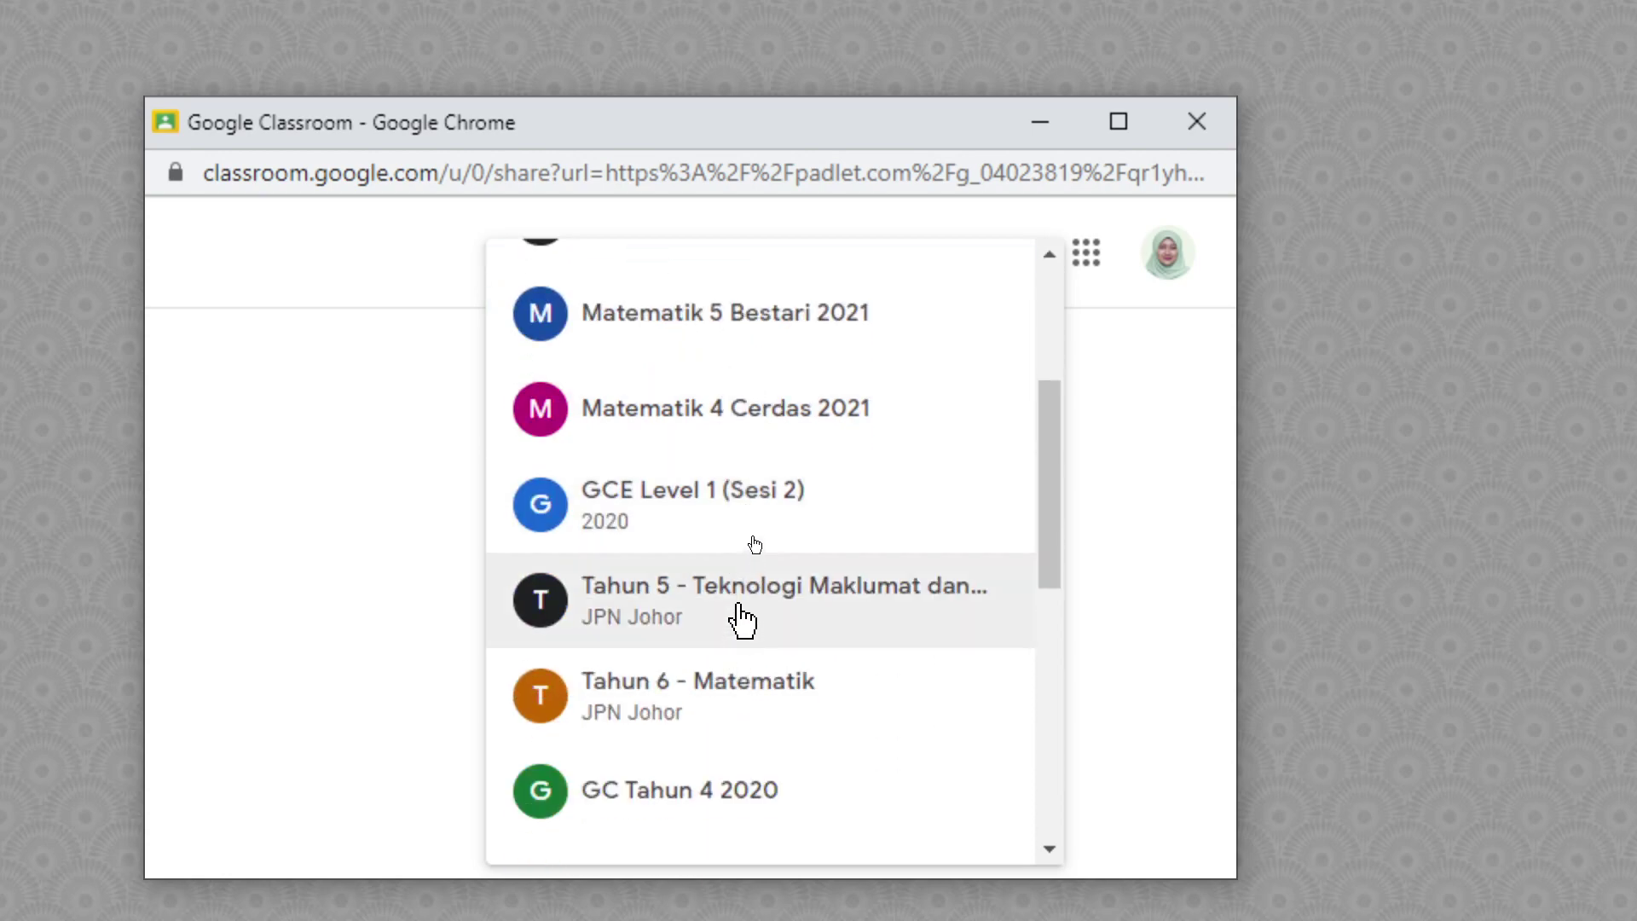
{"action": "left_click", "coordinate": [742, 614]}
- Choose to post it as a question, review the form, then close it without posting
{"action": "left_click", "coordinate": [849, 708]}
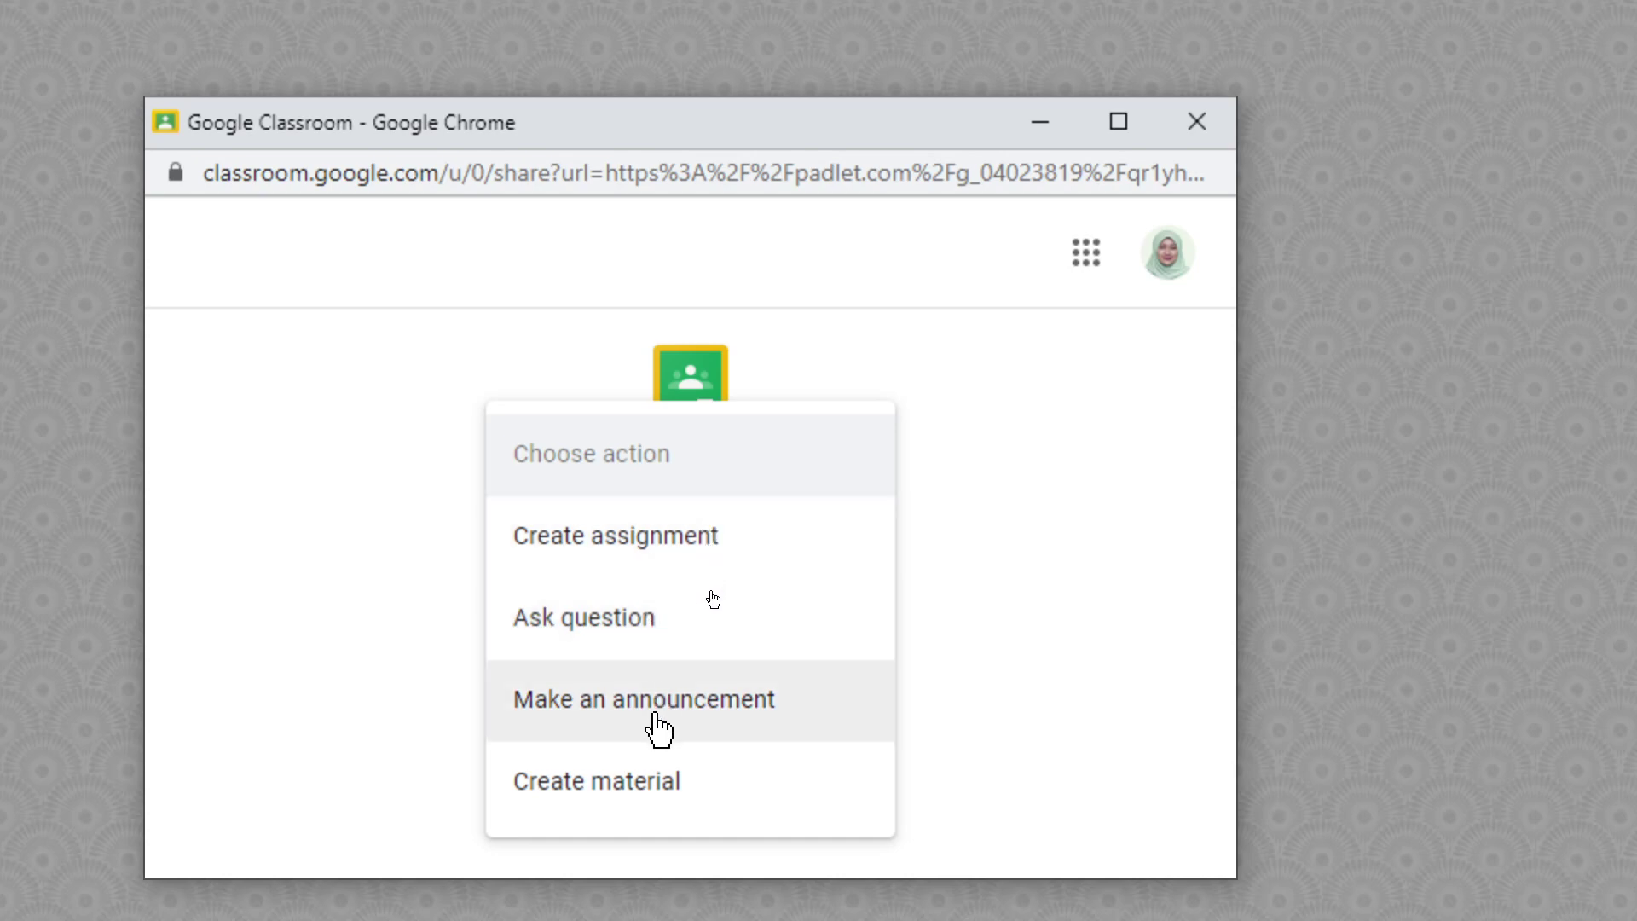
{"action": "left_click", "coordinate": [612, 648]}
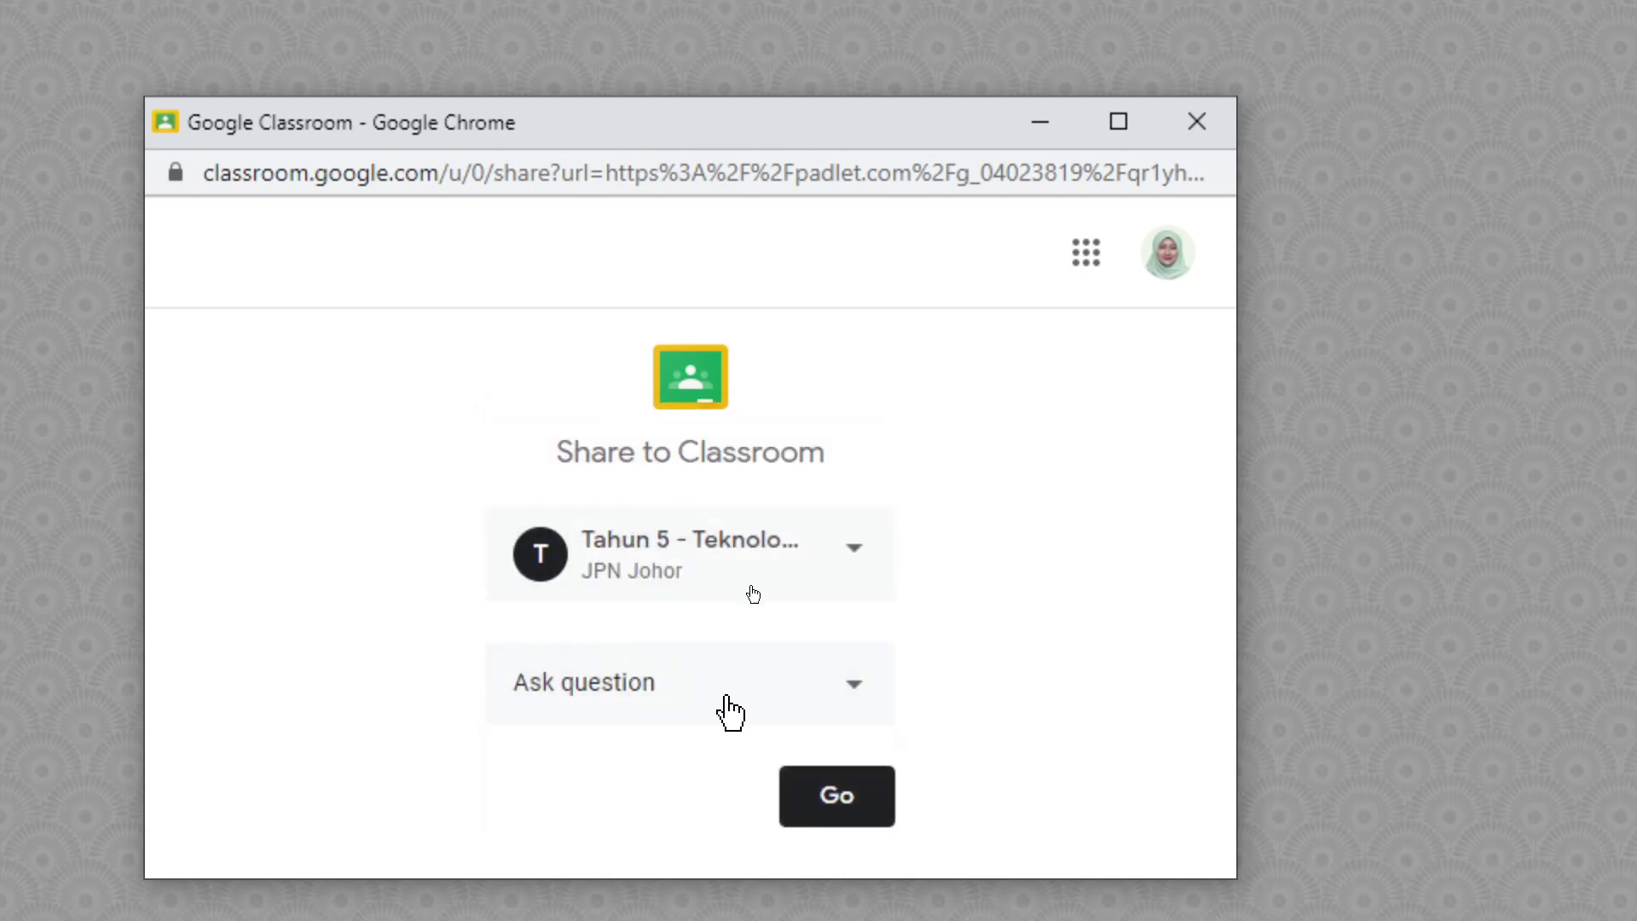
{"action": "left_click", "coordinate": [828, 797]}
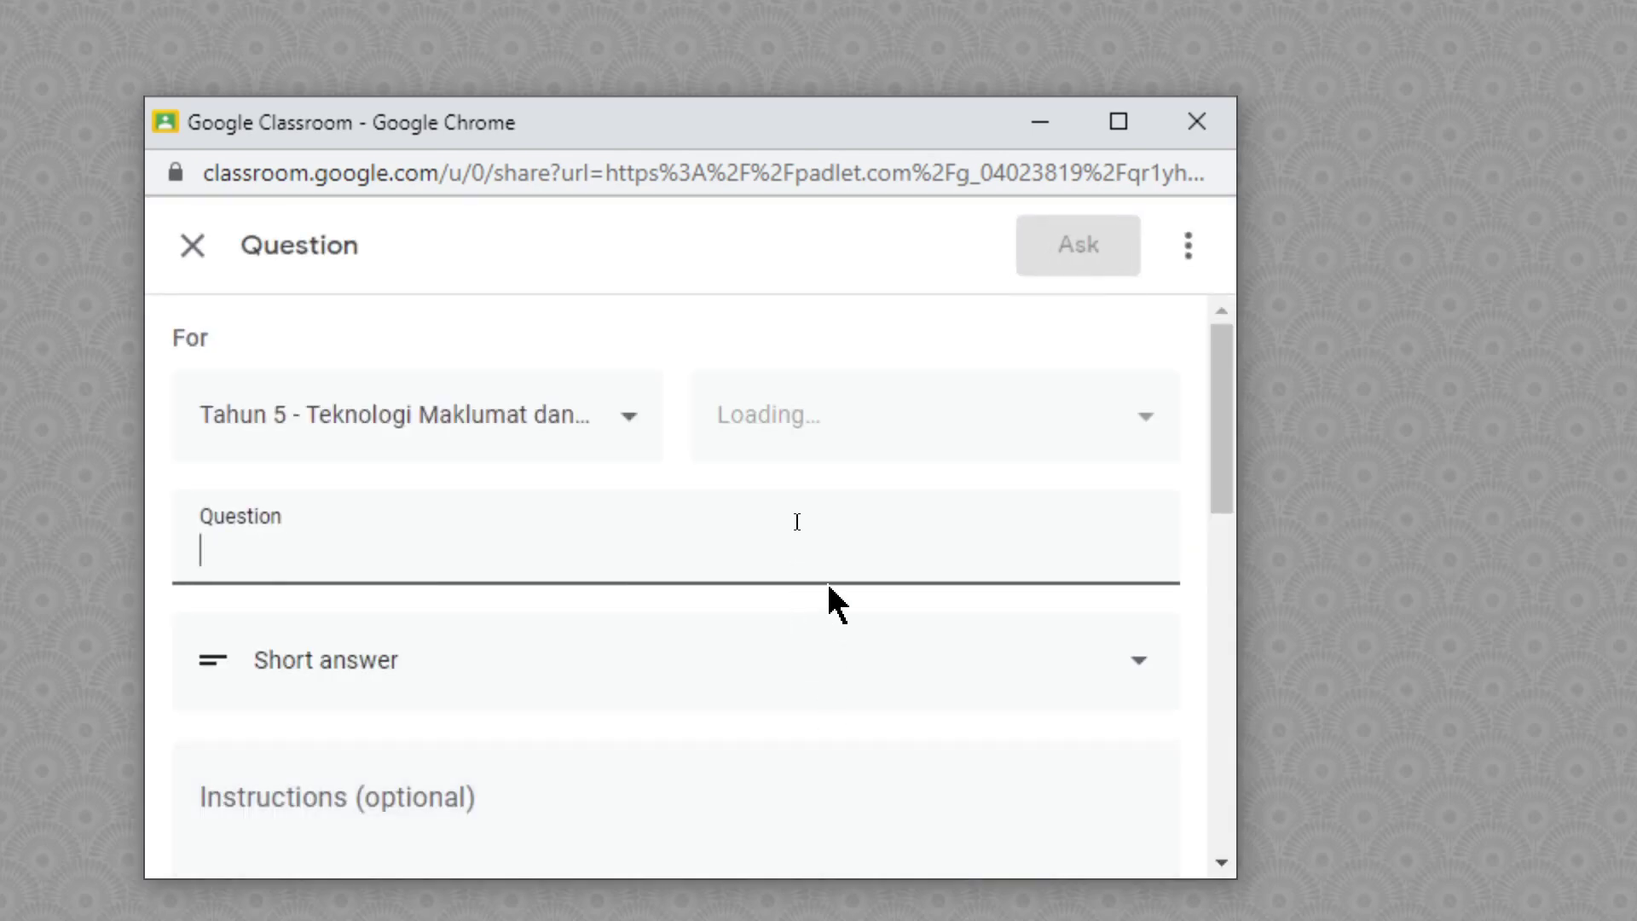
{"action": "scroll", "coordinate": [629, 530], "scroll_direction": "down", "scroll_amount": 2}
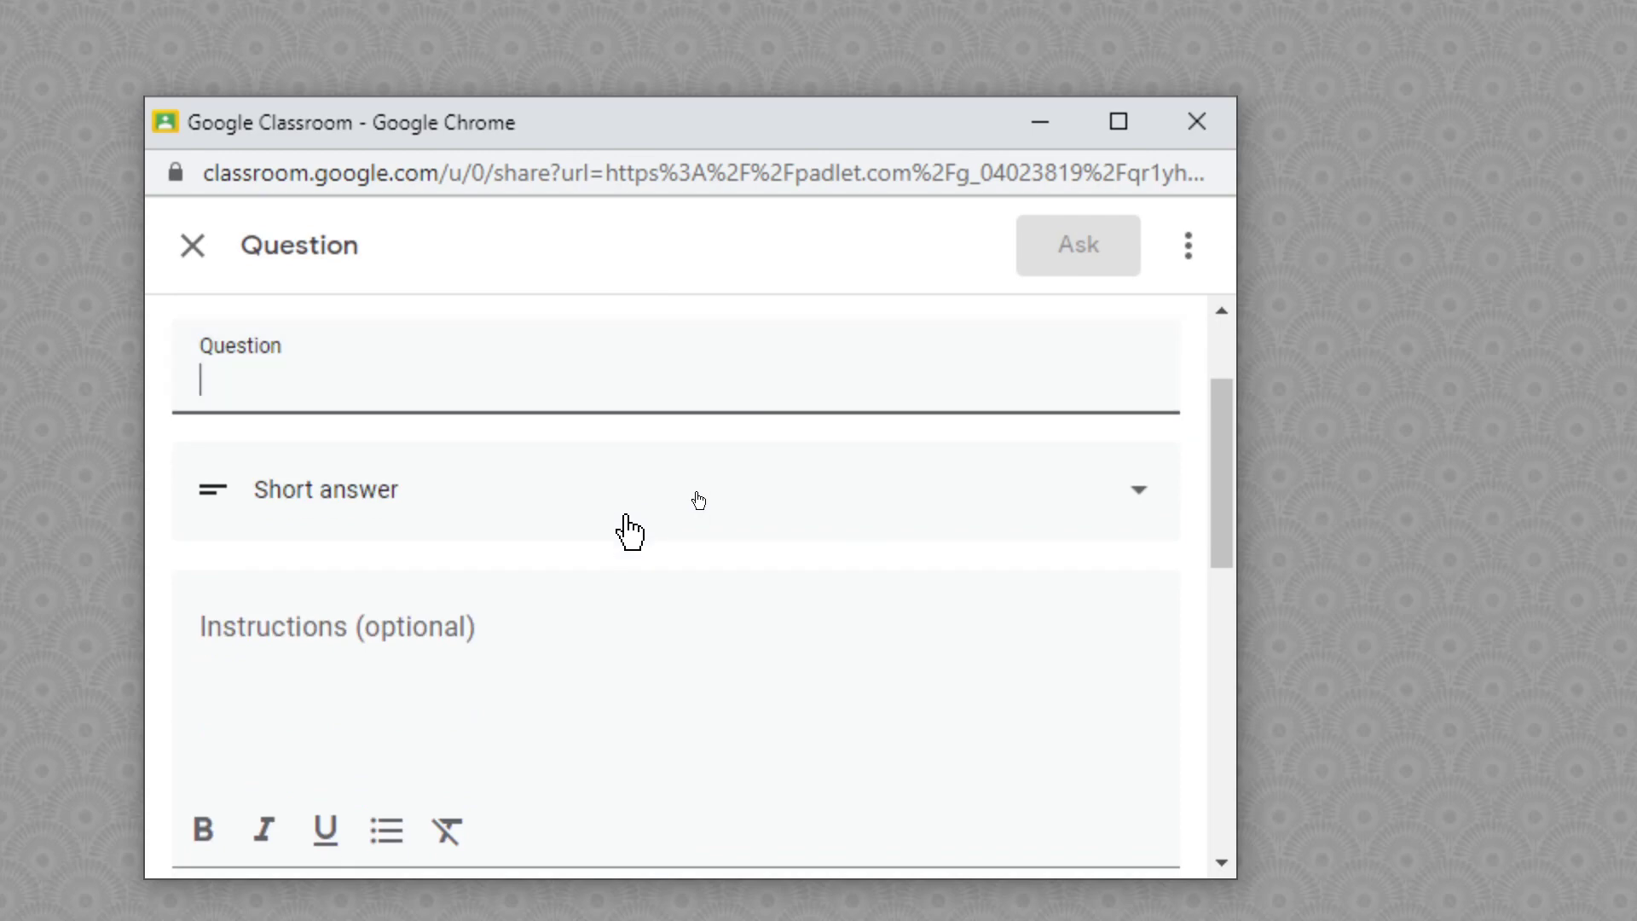
{"action": "scroll", "coordinate": [627, 529], "scroll_direction": "up", "scroll_amount": 2}
{"action": "scroll", "coordinate": [657, 532], "scroll_direction": "down", "scroll_amount": 3}
{"action": "scroll", "coordinate": [680, 534], "scroll_direction": "down", "scroll_amount": 10}
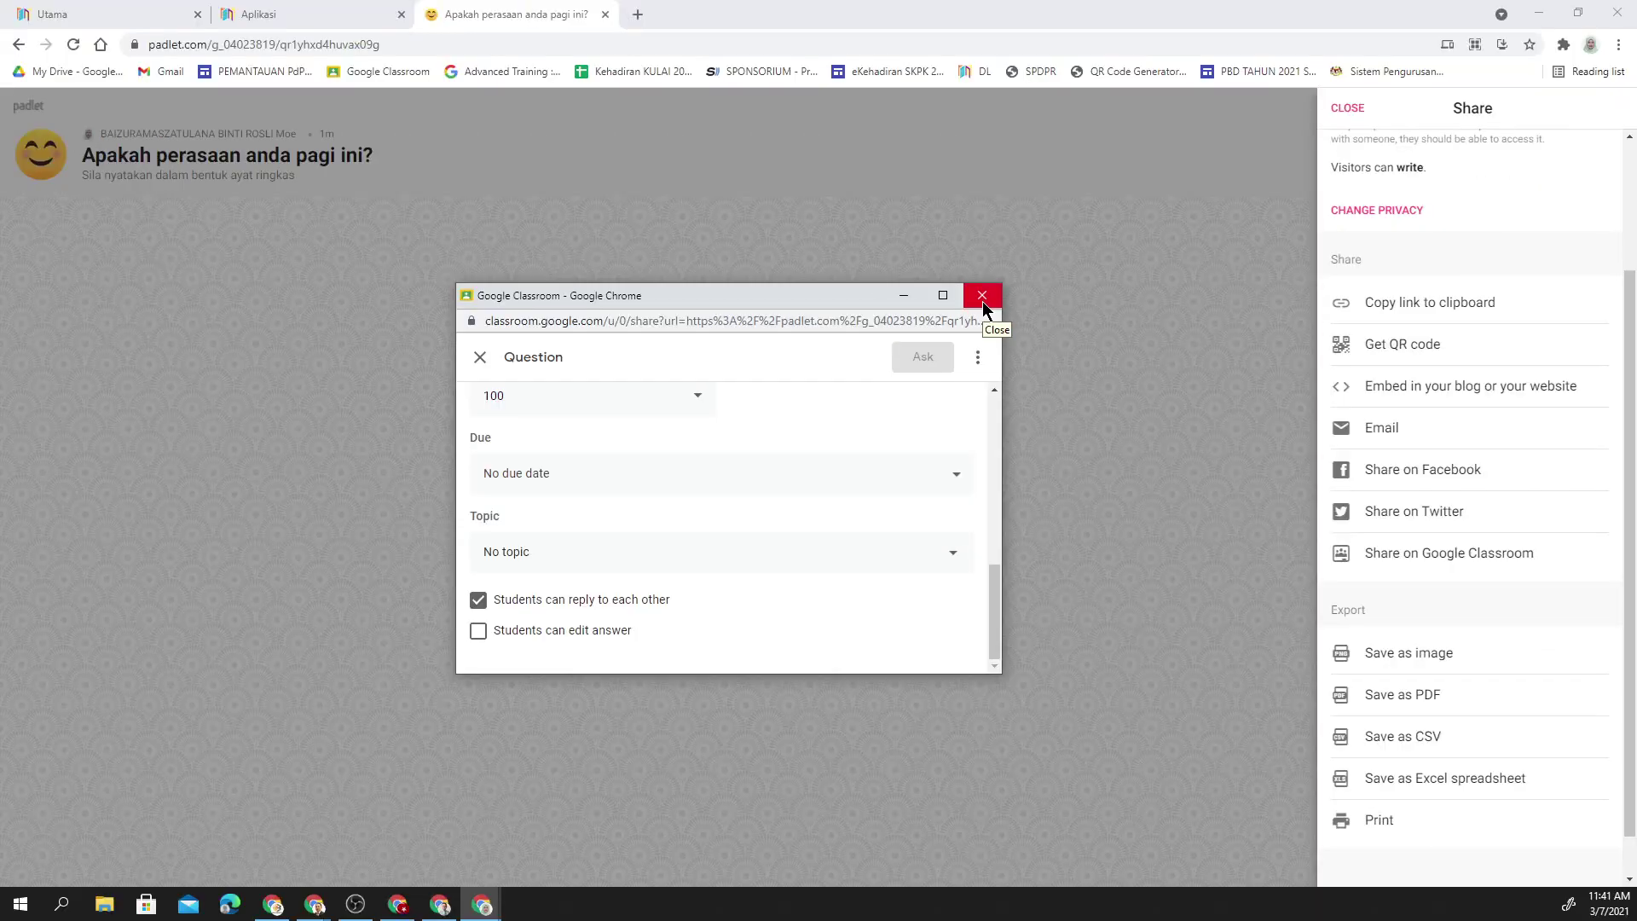
{"action": "left_click", "coordinate": [977, 305]}
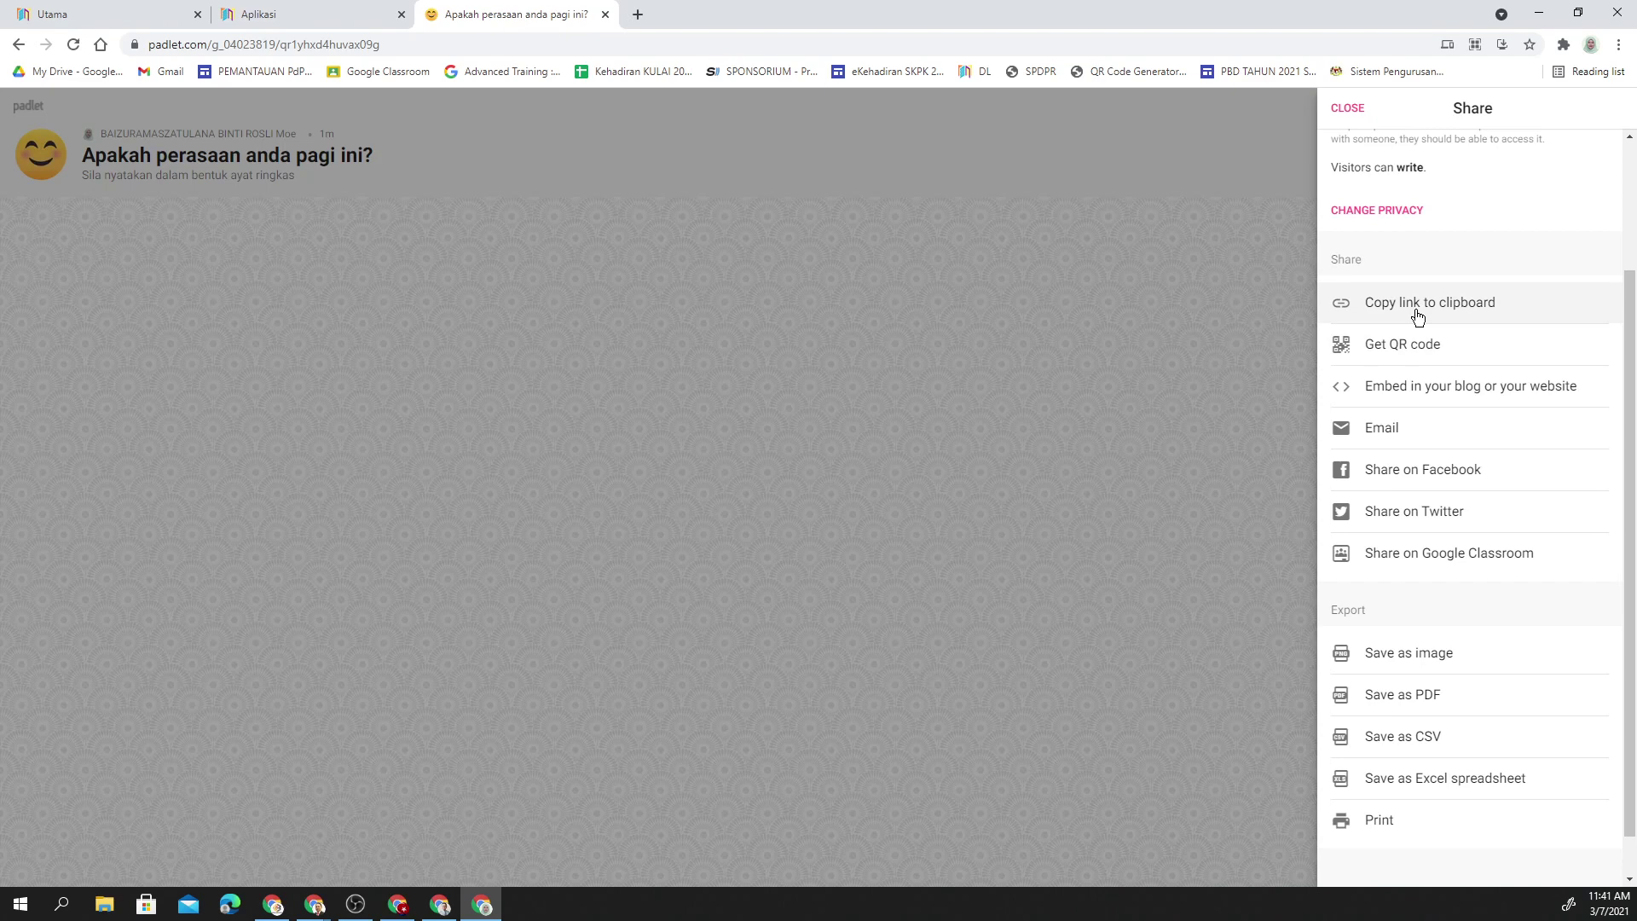
- Copy the wall's link to the clipboard and bring up Windows search
{"action": "left_click", "coordinate": [1417, 317]}
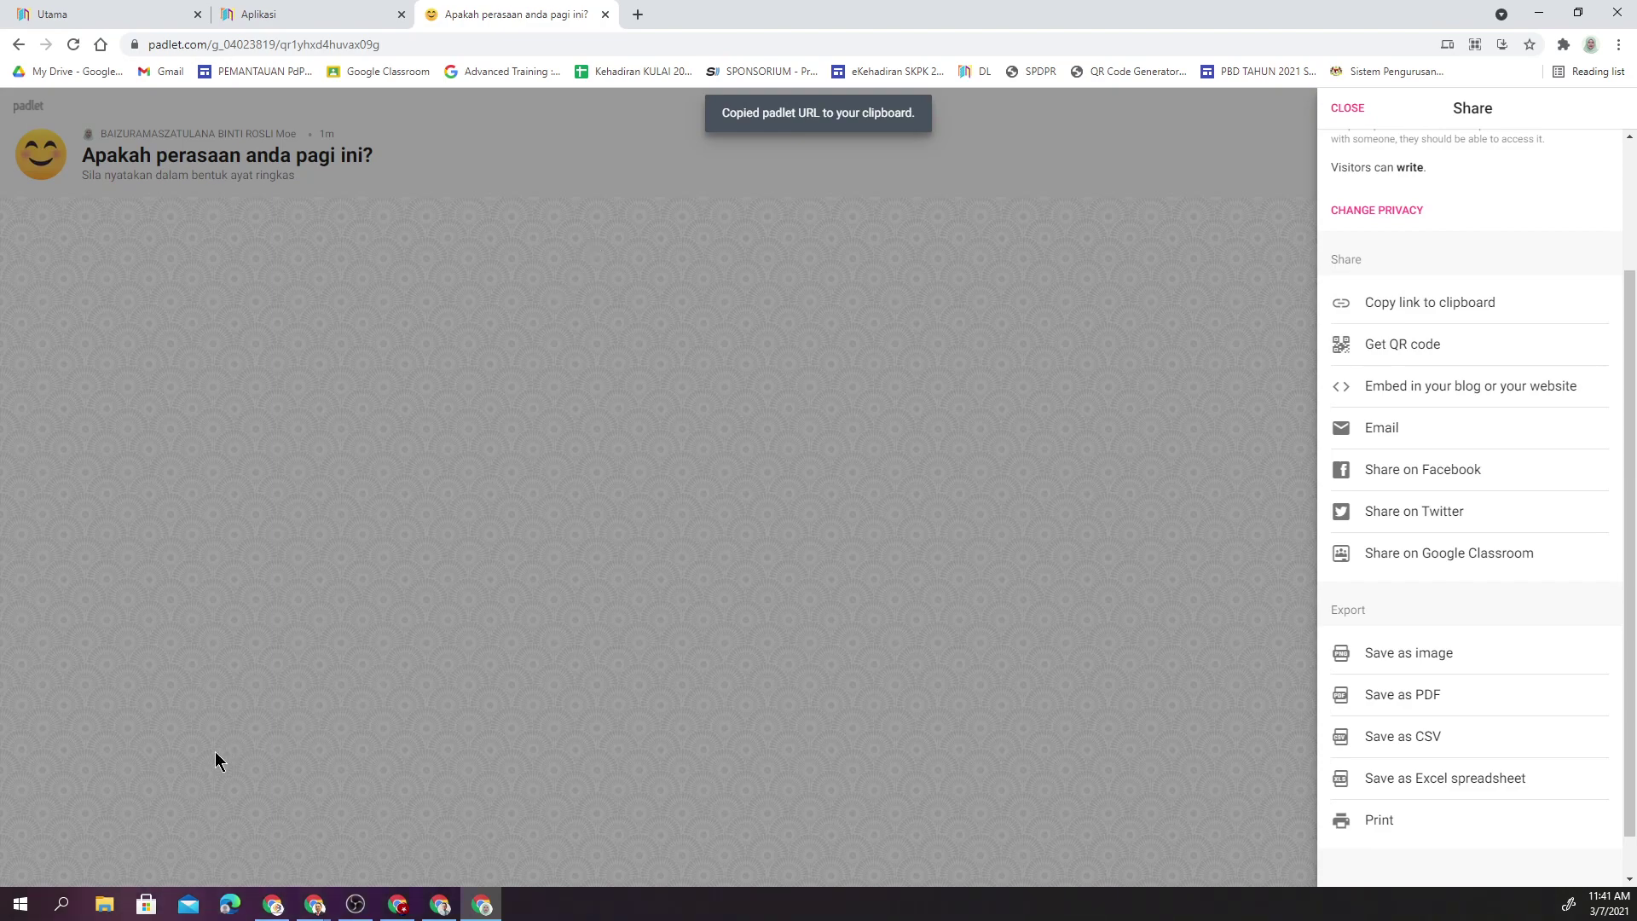
{"action": "left_click", "coordinate": [61, 906]}
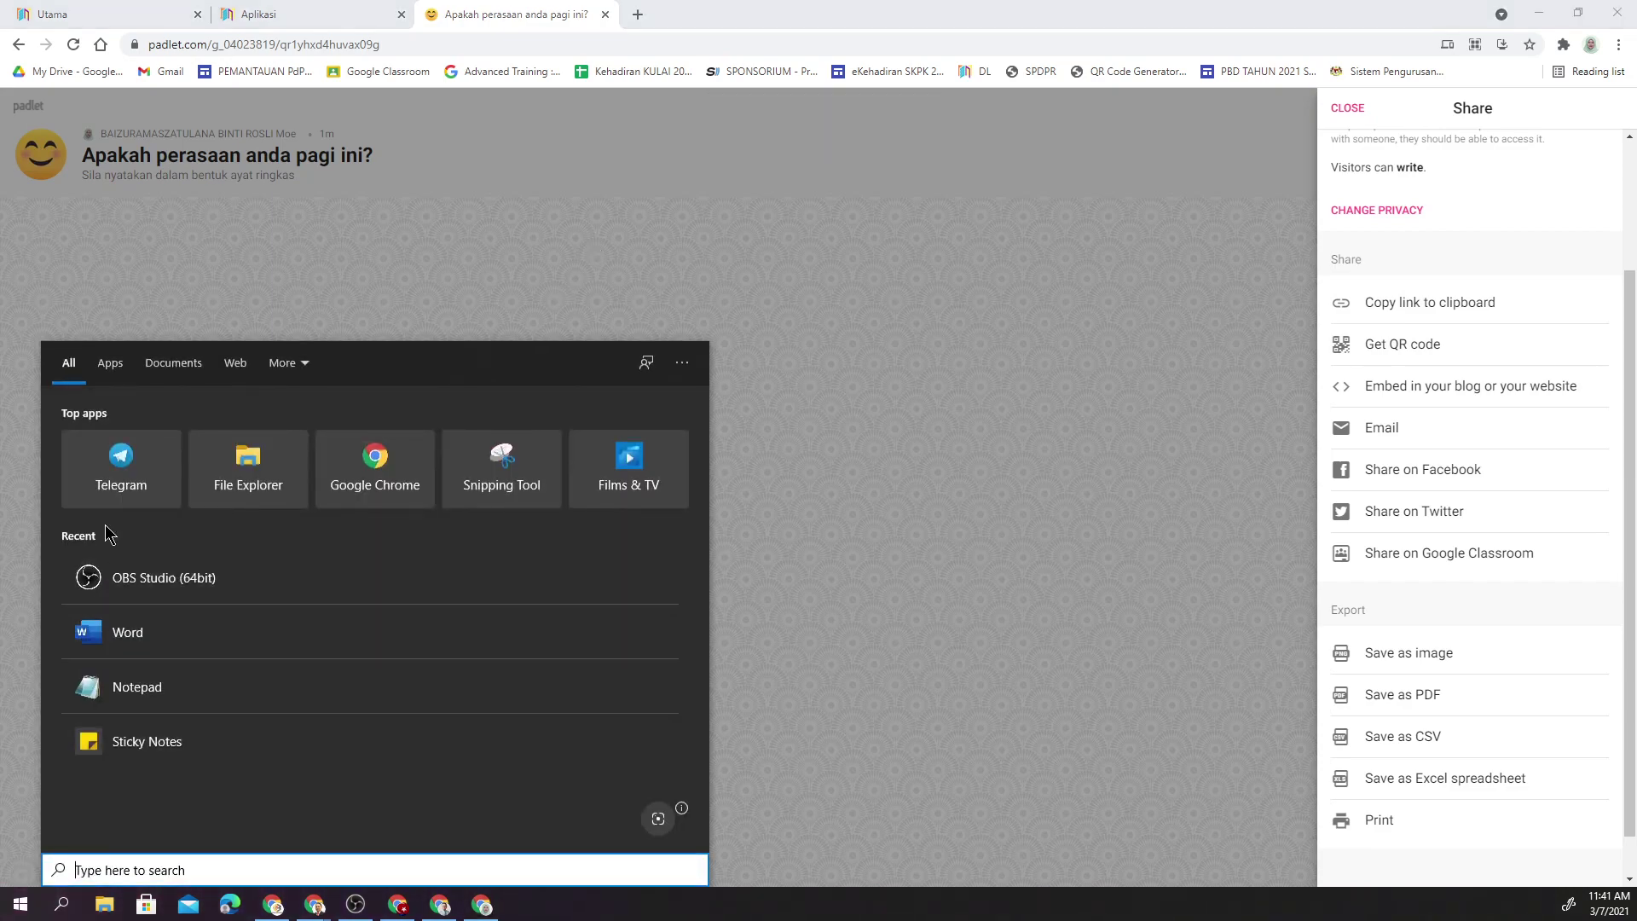
- Post the padlet link in the class Telegram group, then close Telegram and the Share panel
{"action": "left_click", "coordinate": [119, 474]}
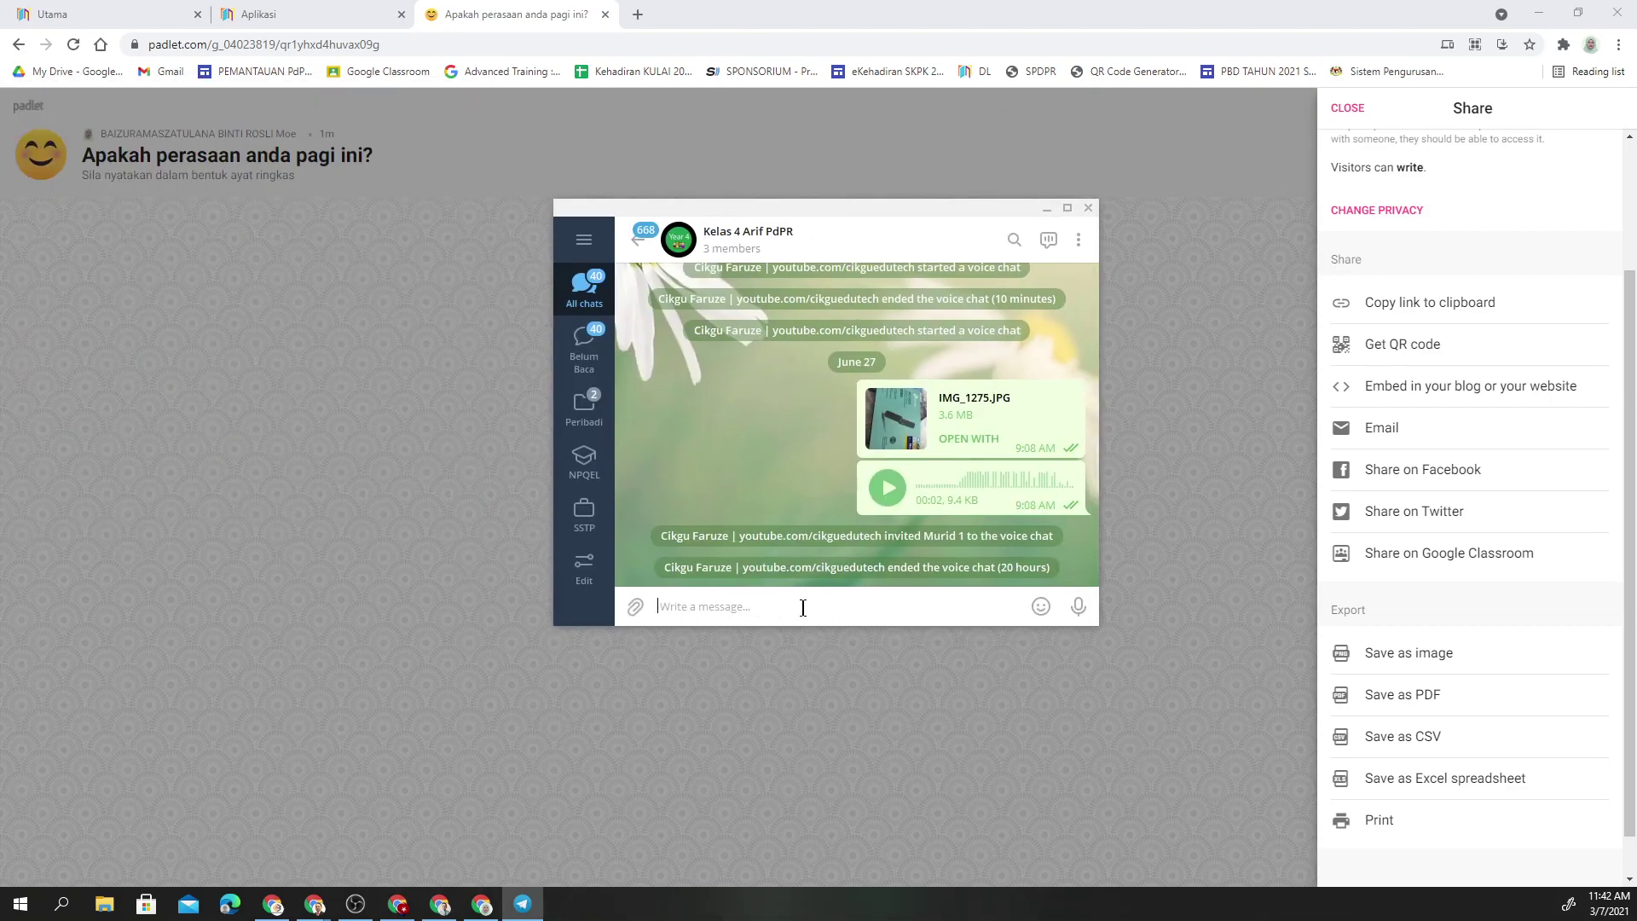
{"action": "key", "text": "ctrl+v"}
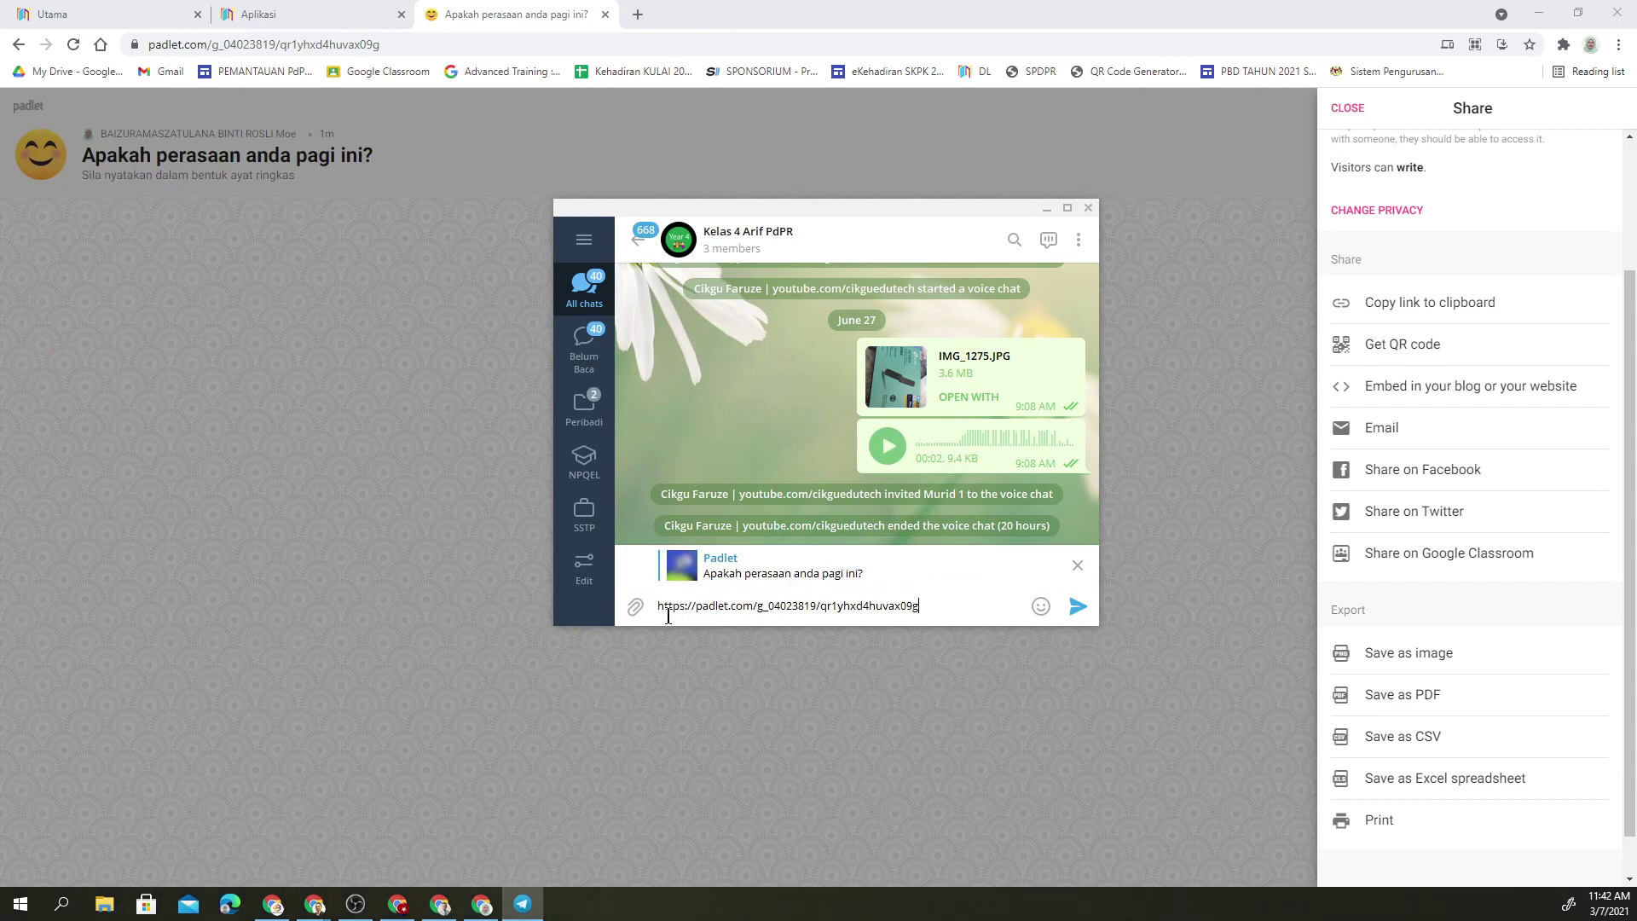
{"action": "left_click", "coordinate": [1078, 606]}
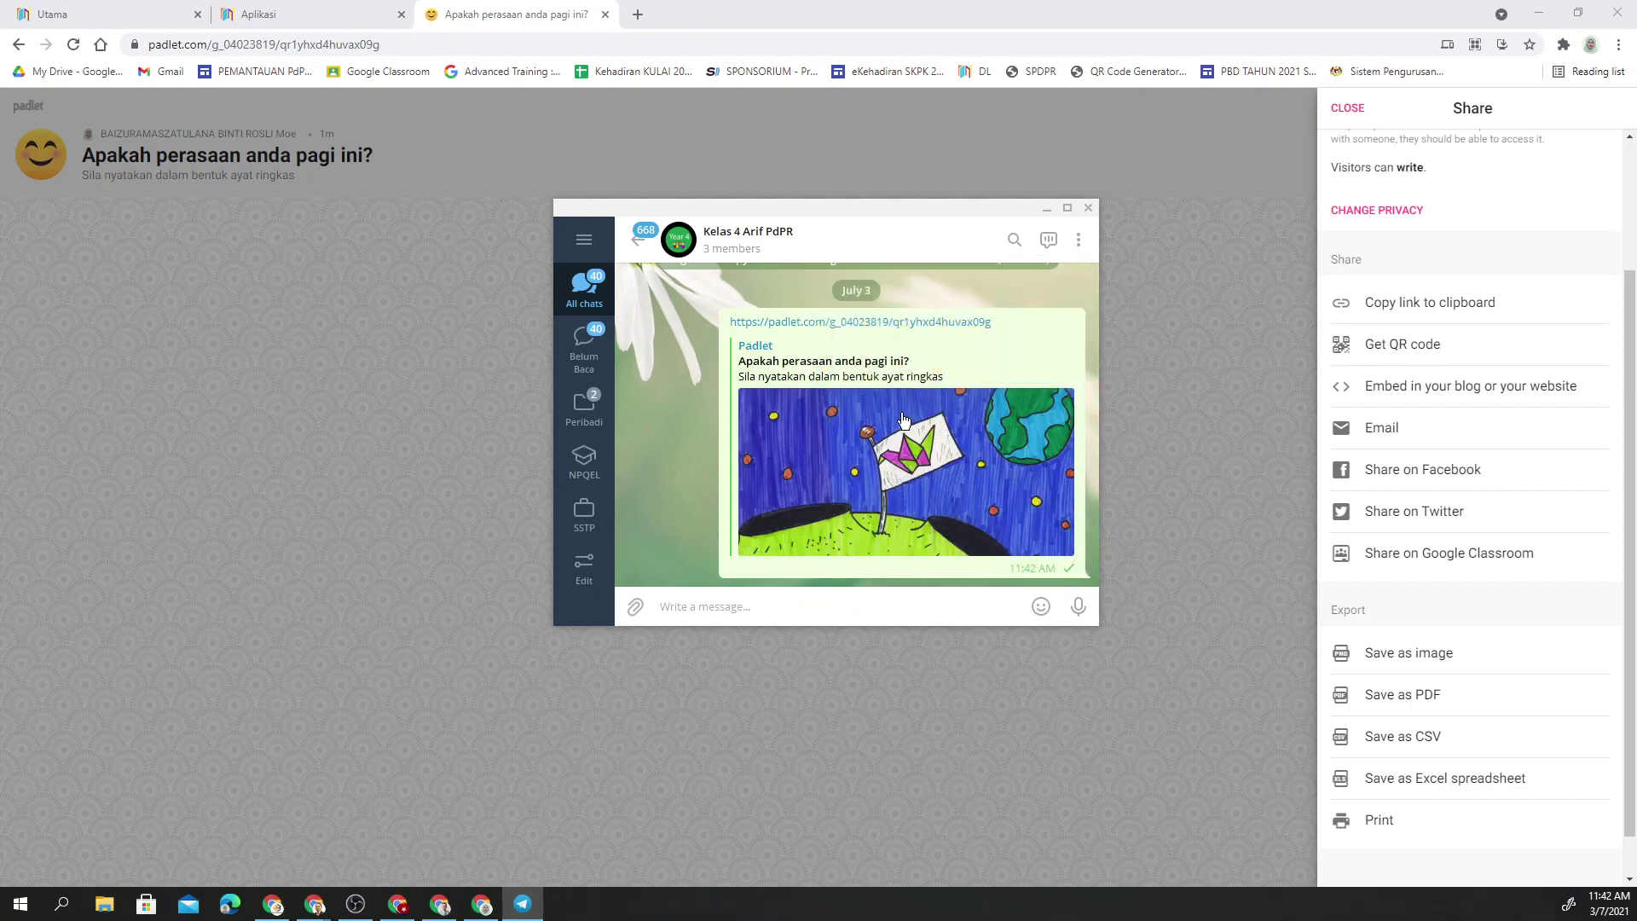
{"action": "mouse_move", "coordinate": [738, 364]}
{"action": "left_mouse_down"}
{"action": "mouse_move", "coordinate": [926, 373]}
{"action": "mouse_move", "coordinate": [728, 381]}
{"action": "left_mouse_up"}
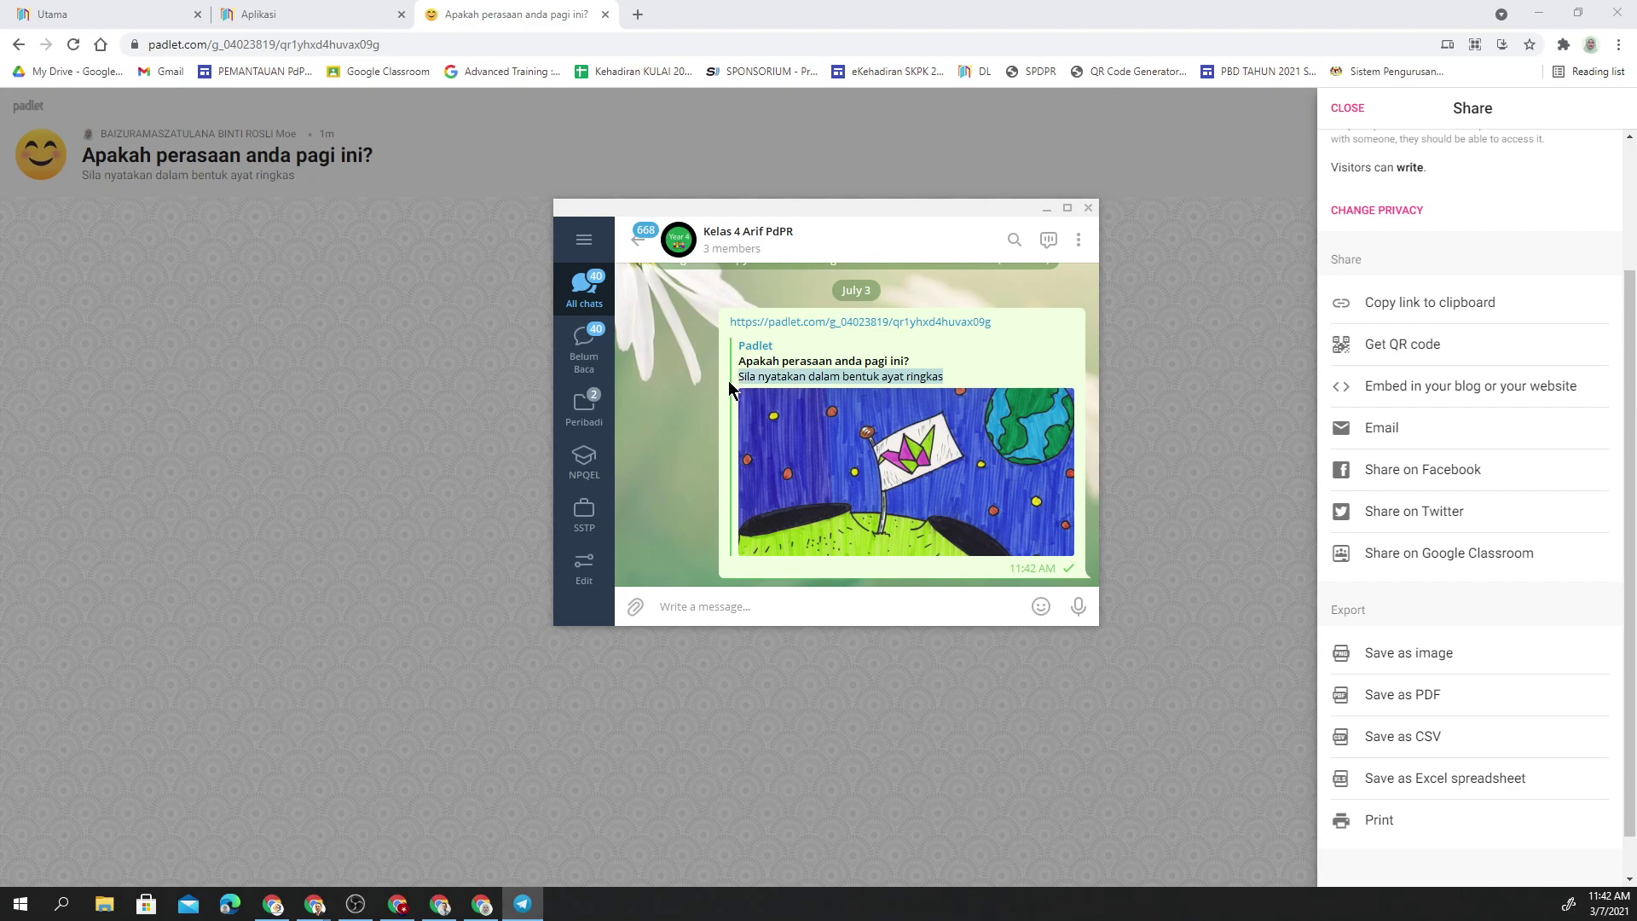
{"action": "left_click", "coordinate": [1087, 208]}
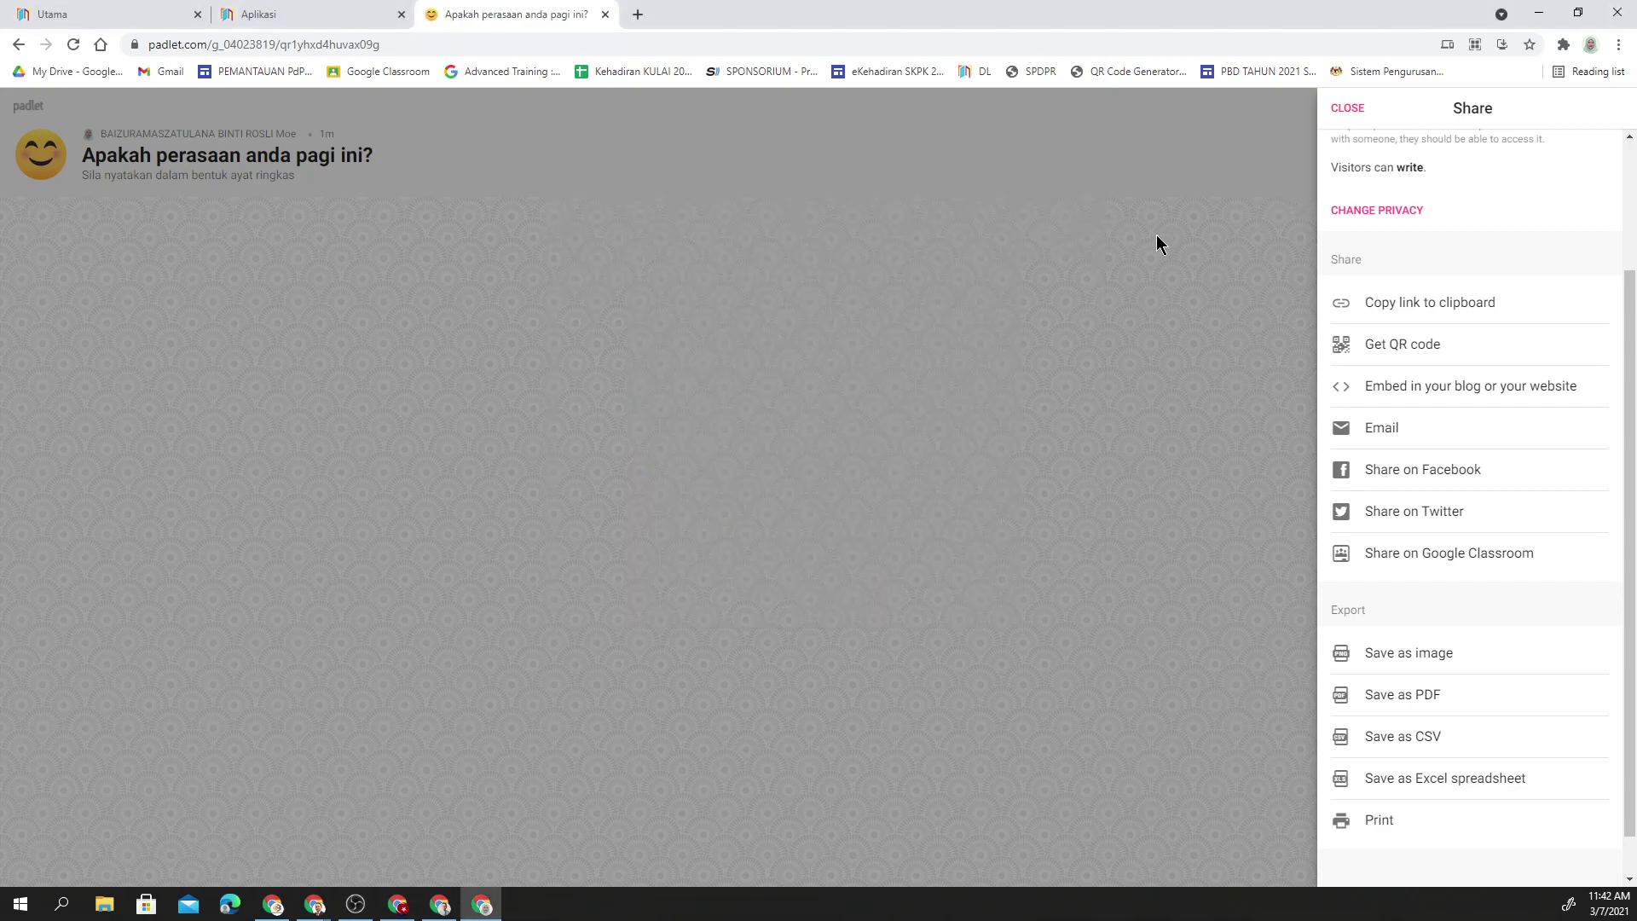
{"action": "left_click", "coordinate": [1156, 237]}
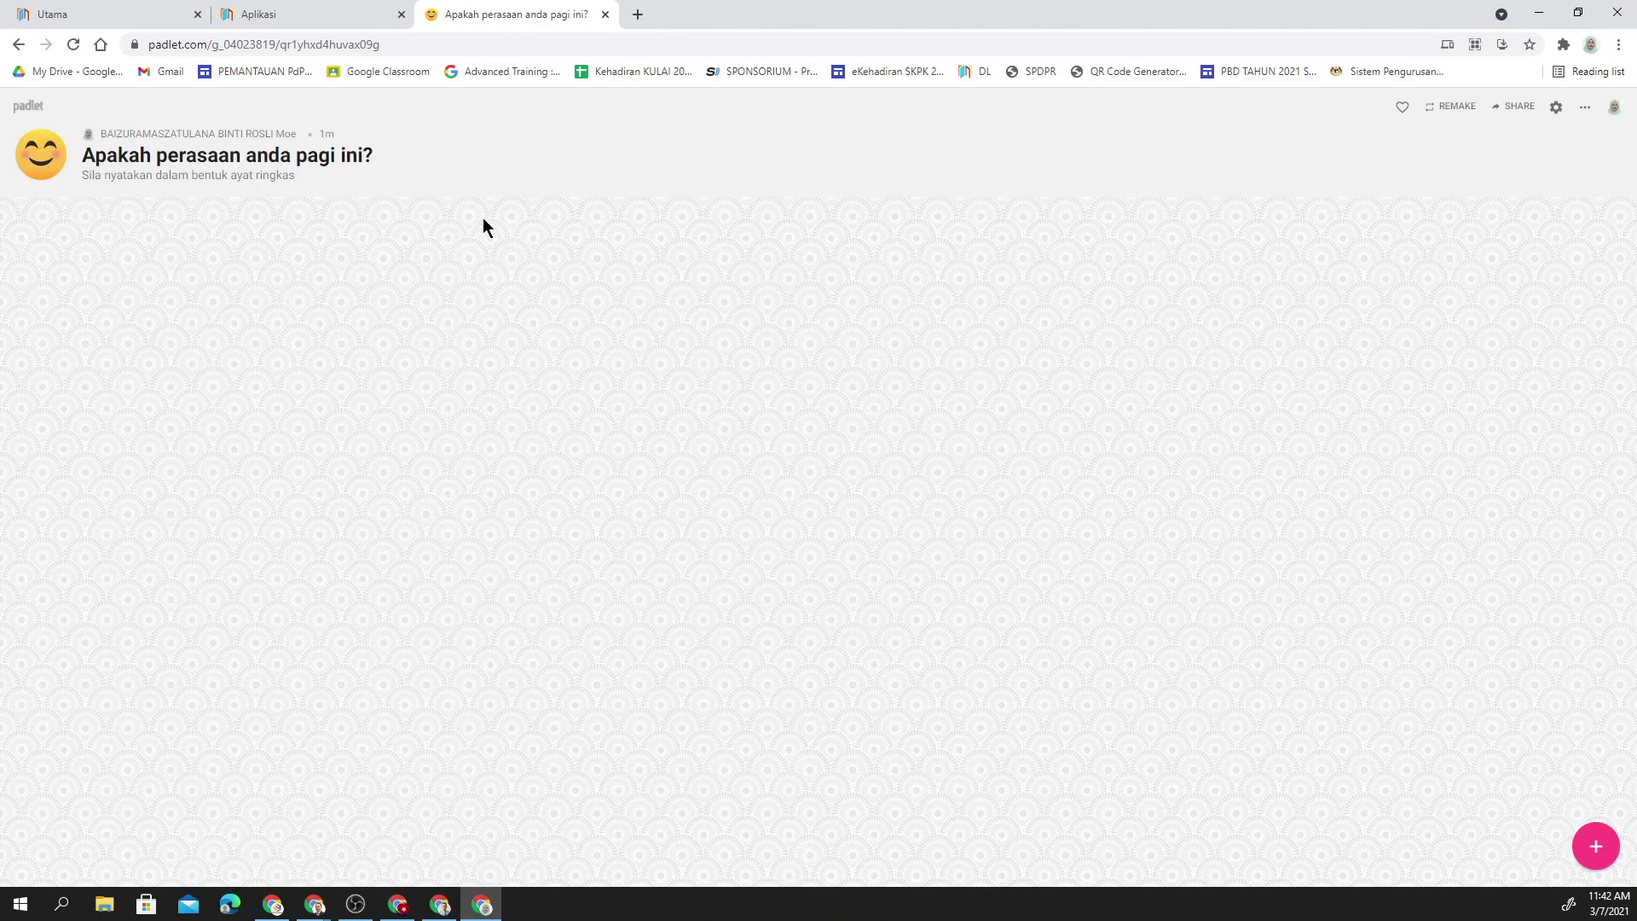
- Load the padlet.com home page in the logged-out browser window via the Padlet logo
{"action": "left_click", "coordinate": [44, 111]}
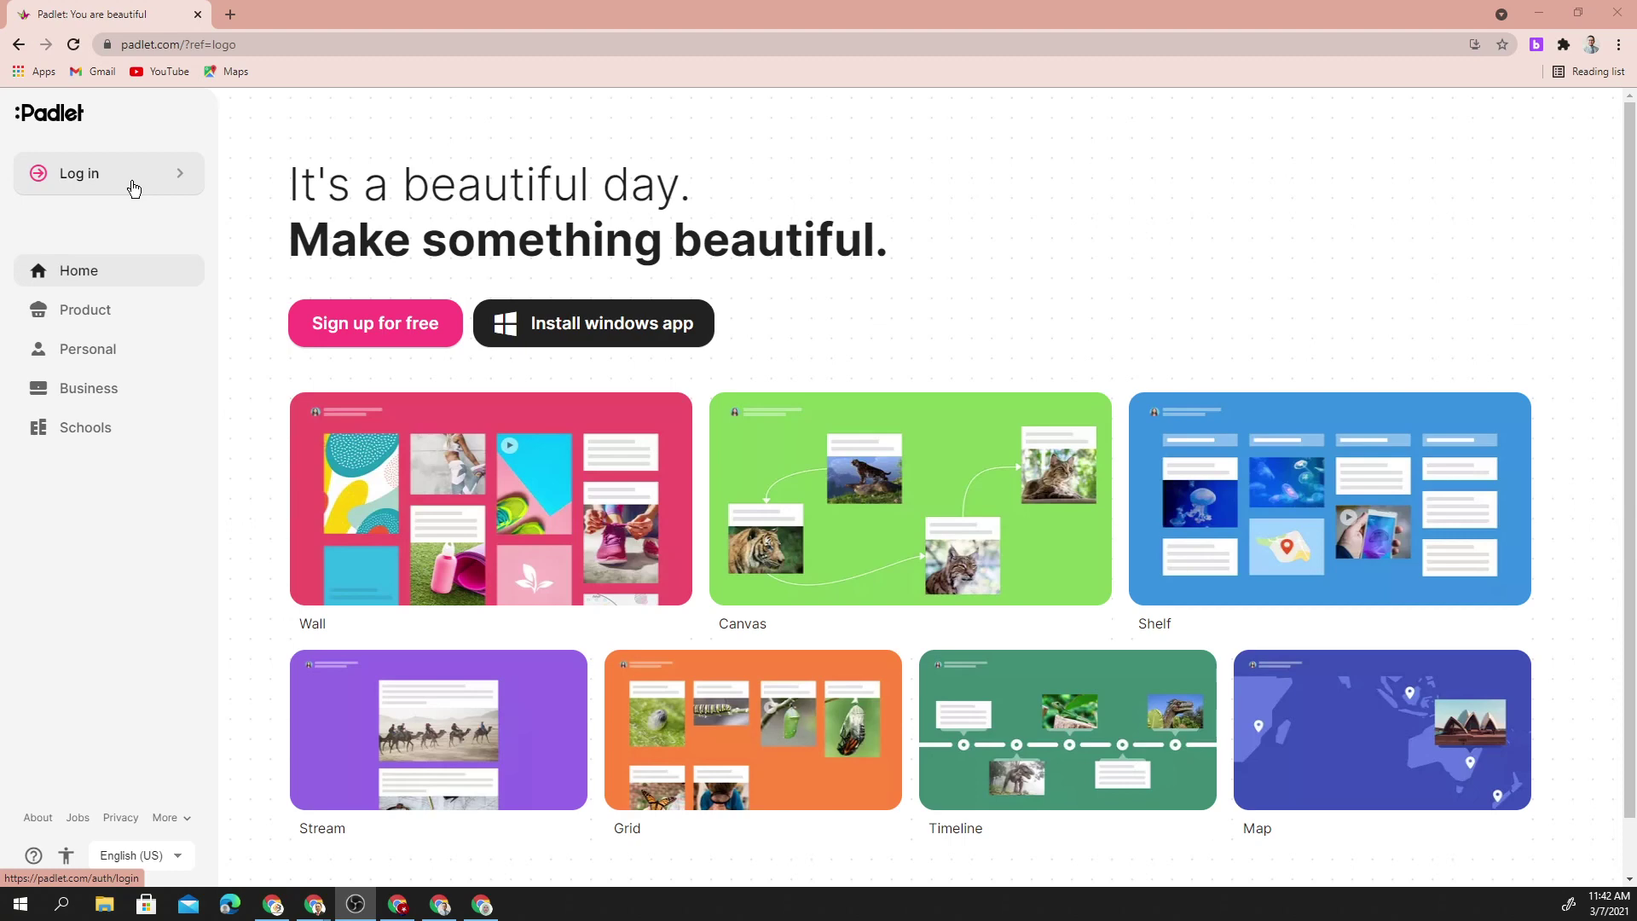
- Paste the copied padlet URL into the logged-out window's address bar and load it
{"action": "left_click", "coordinate": [209, 47]}
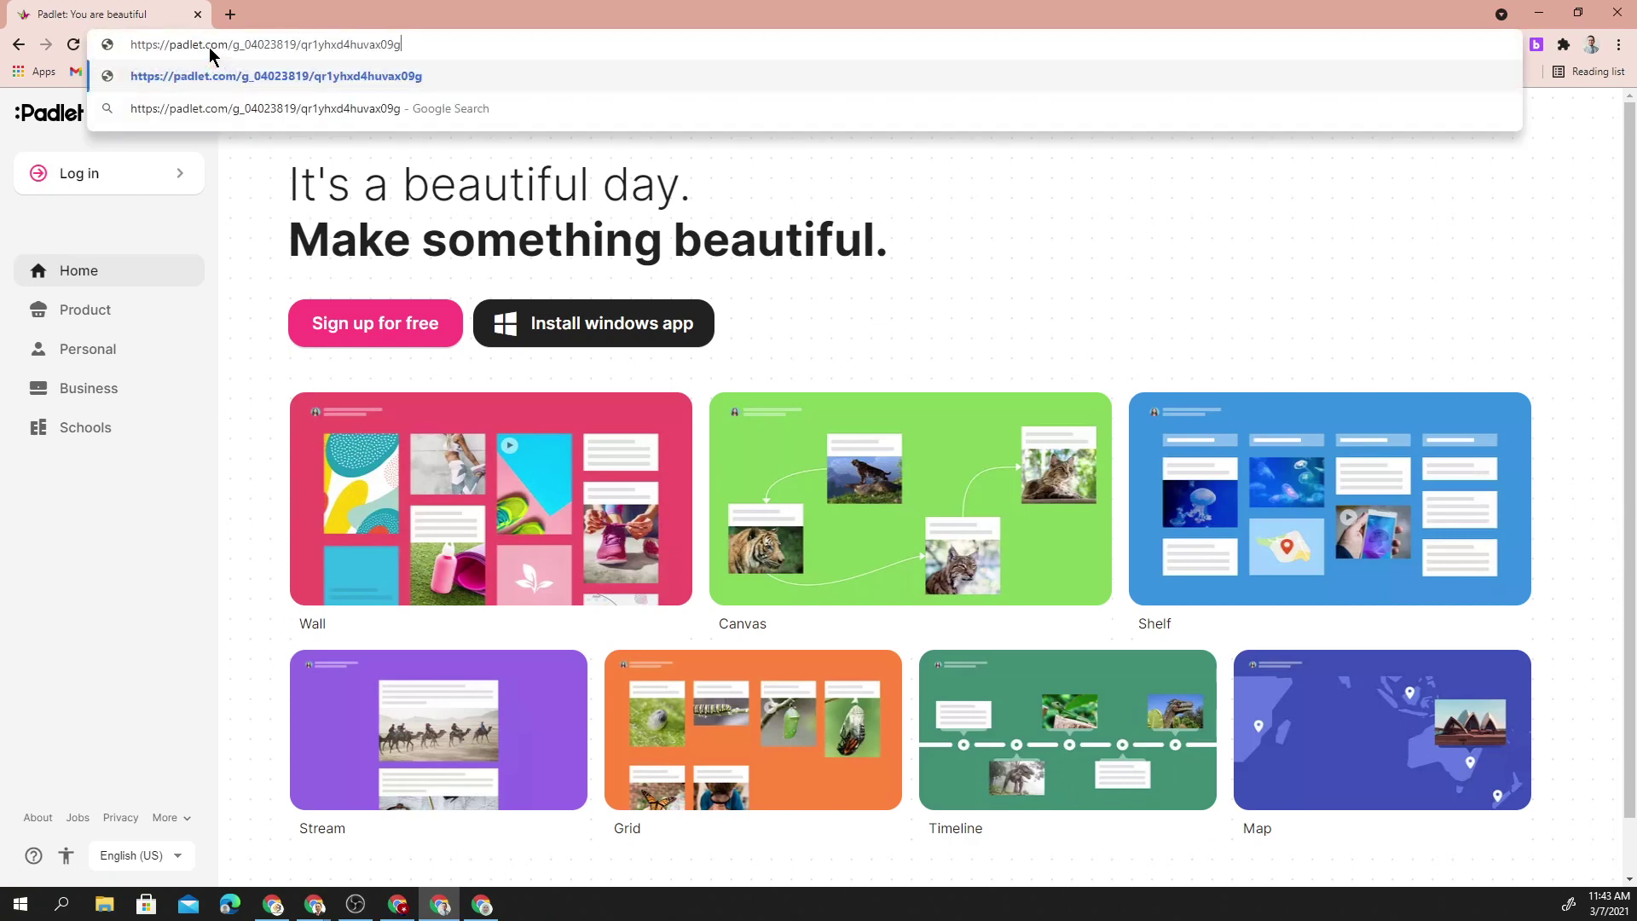
{"action": "key", "text": "Return"}
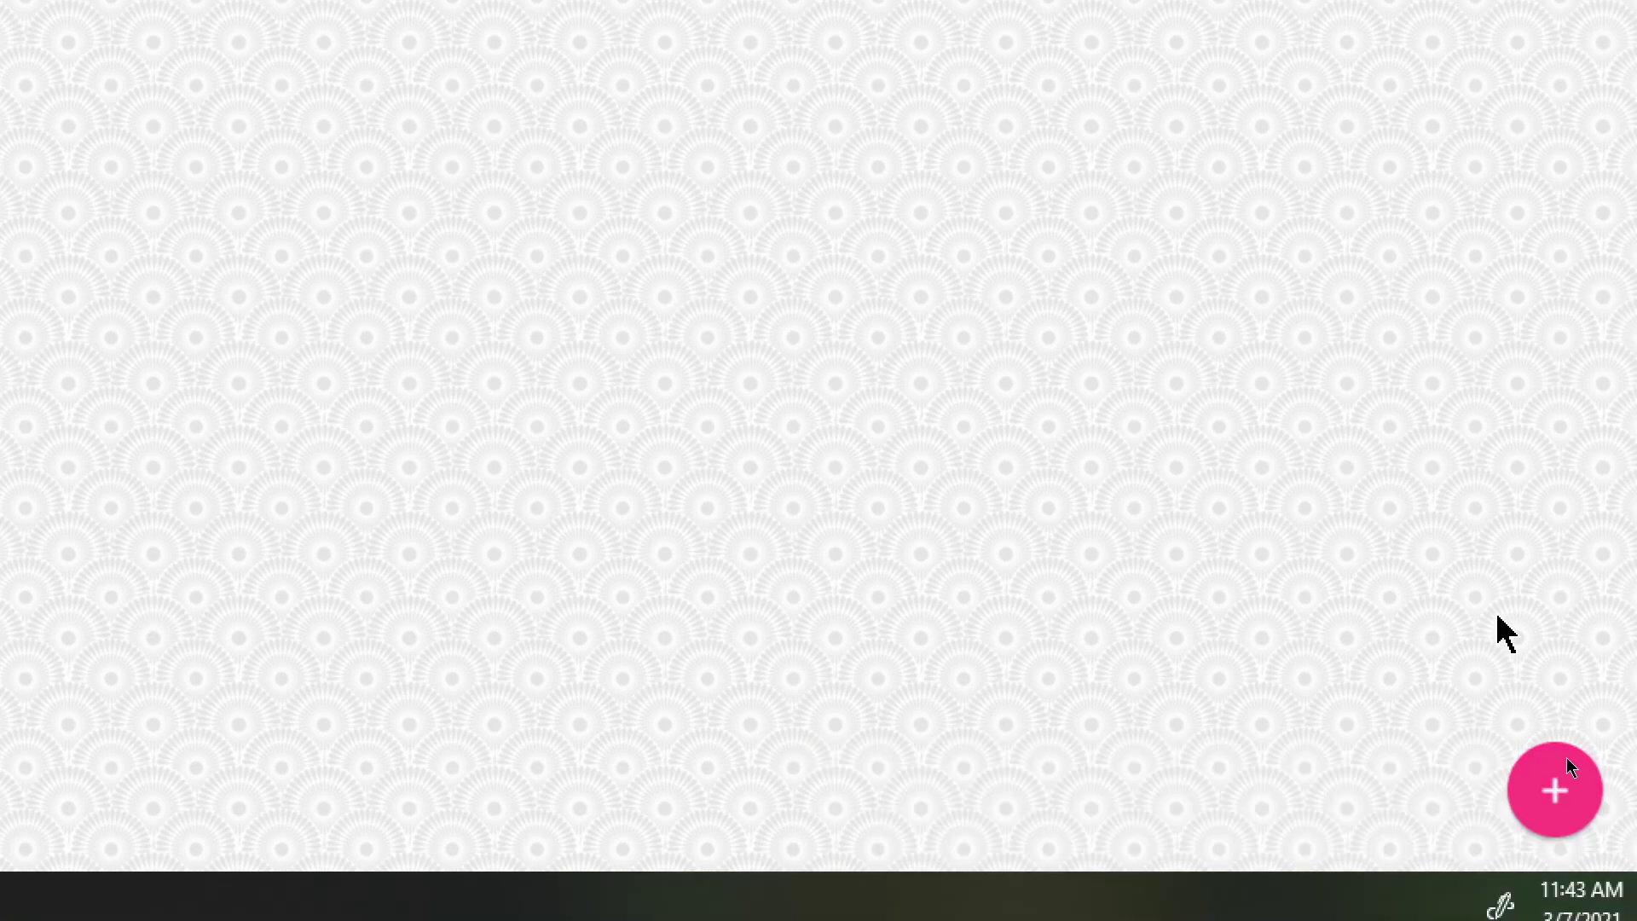
- Publish a post titled with the student's name reading 'Sangat gembira dan seronok'
{"action": "left_click", "coordinate": [1560, 801]}
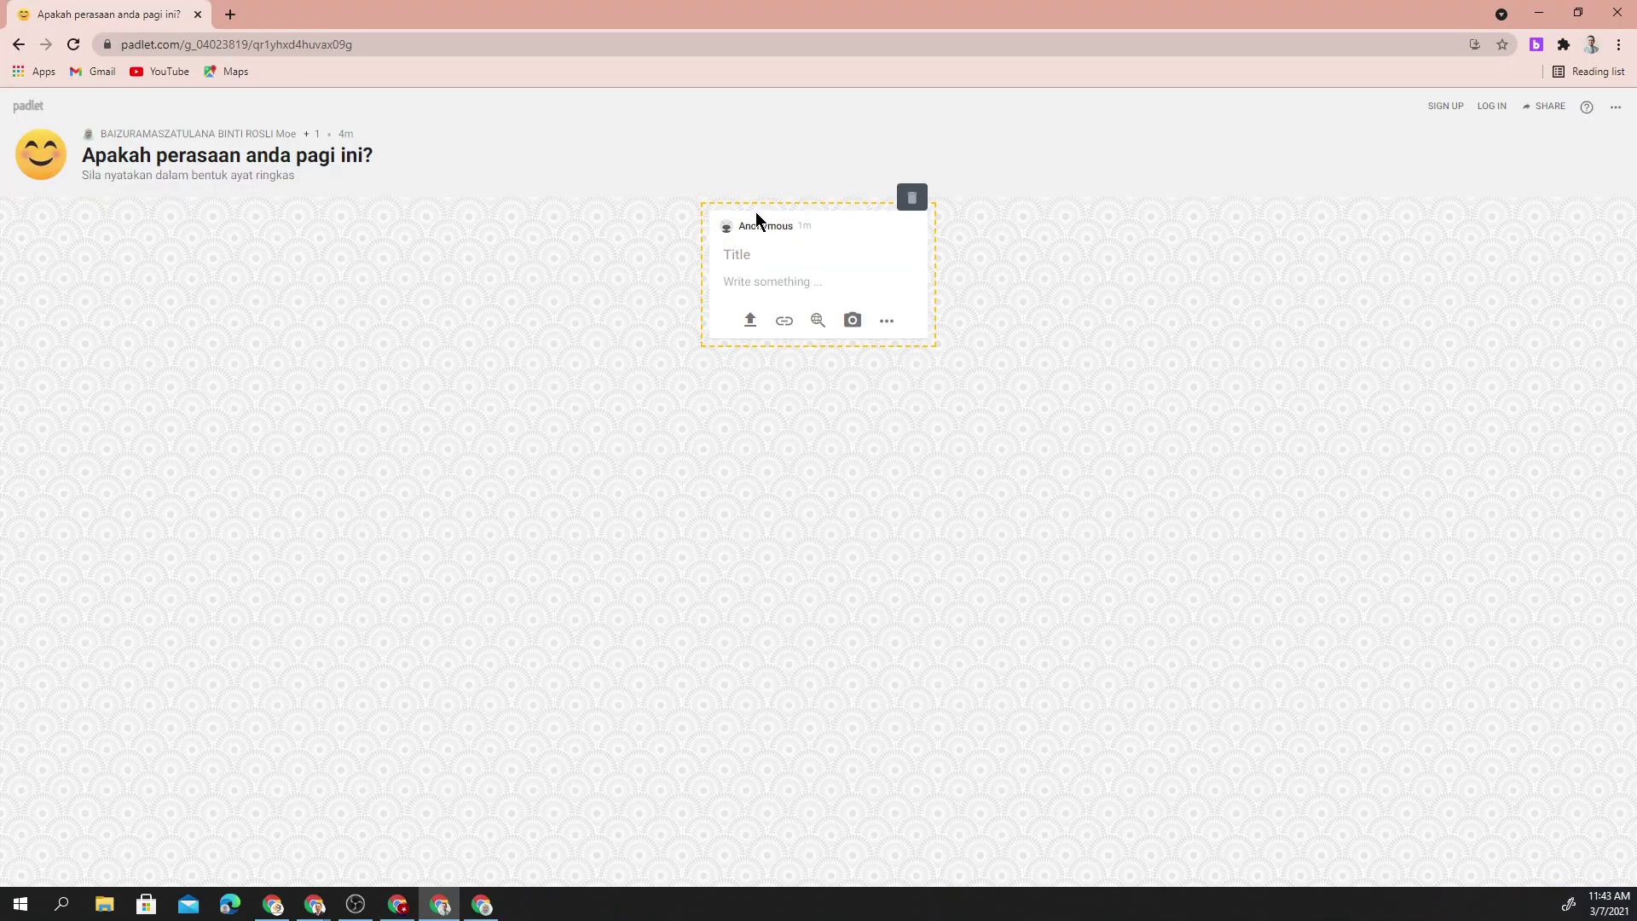
{"action": "left_click", "coordinate": [757, 283]}
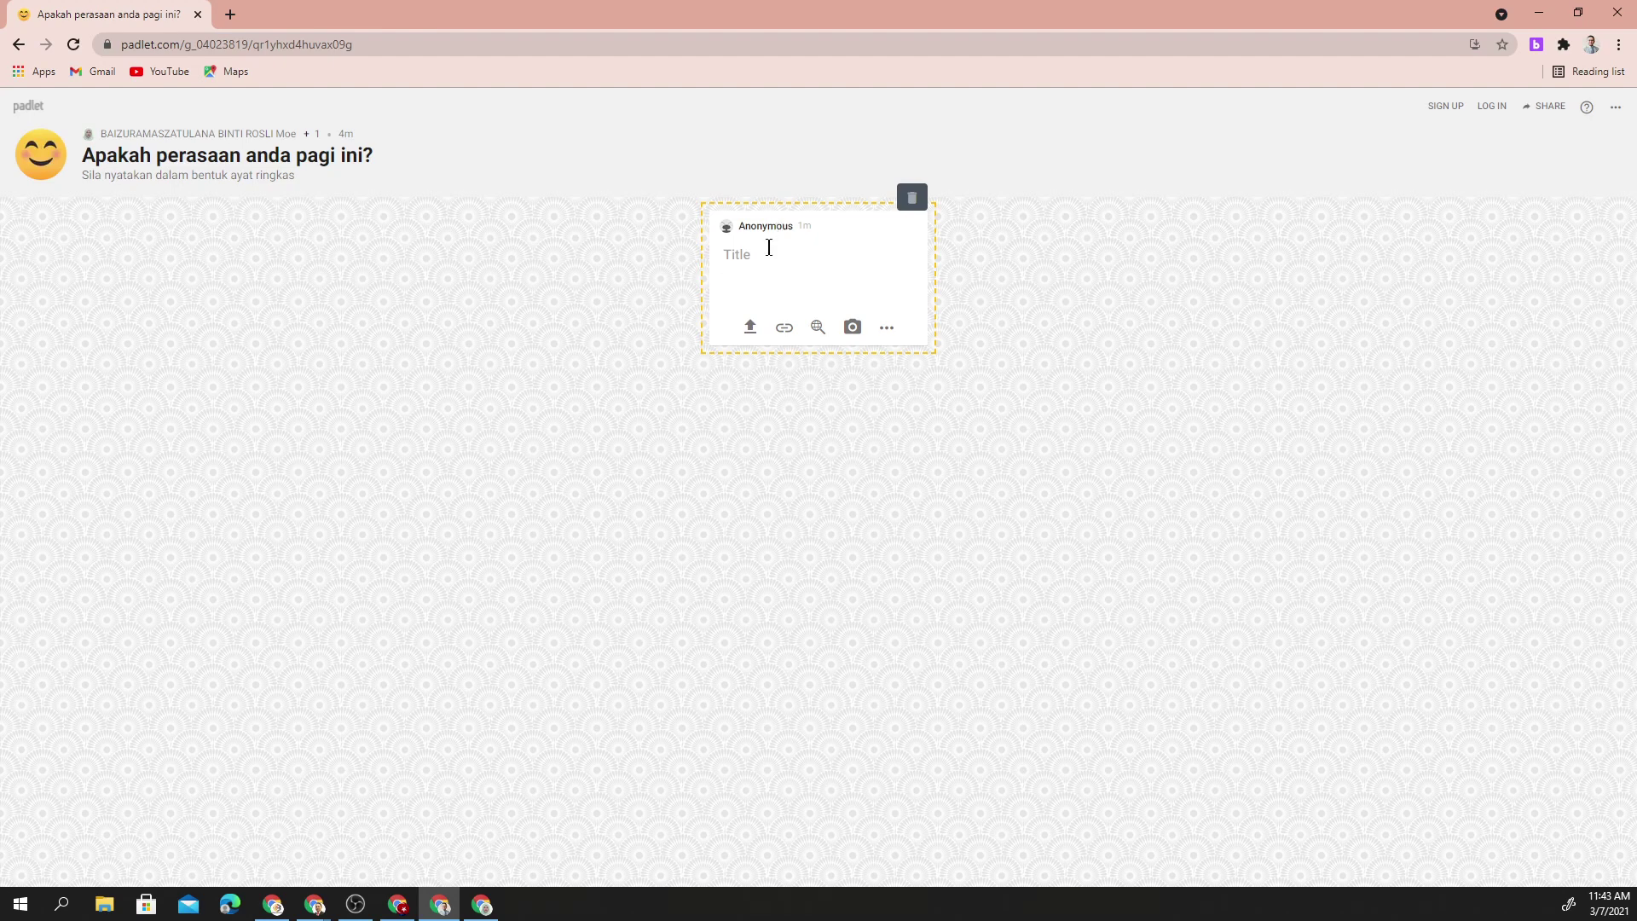
{"action": "left_click", "coordinate": [758, 254]}
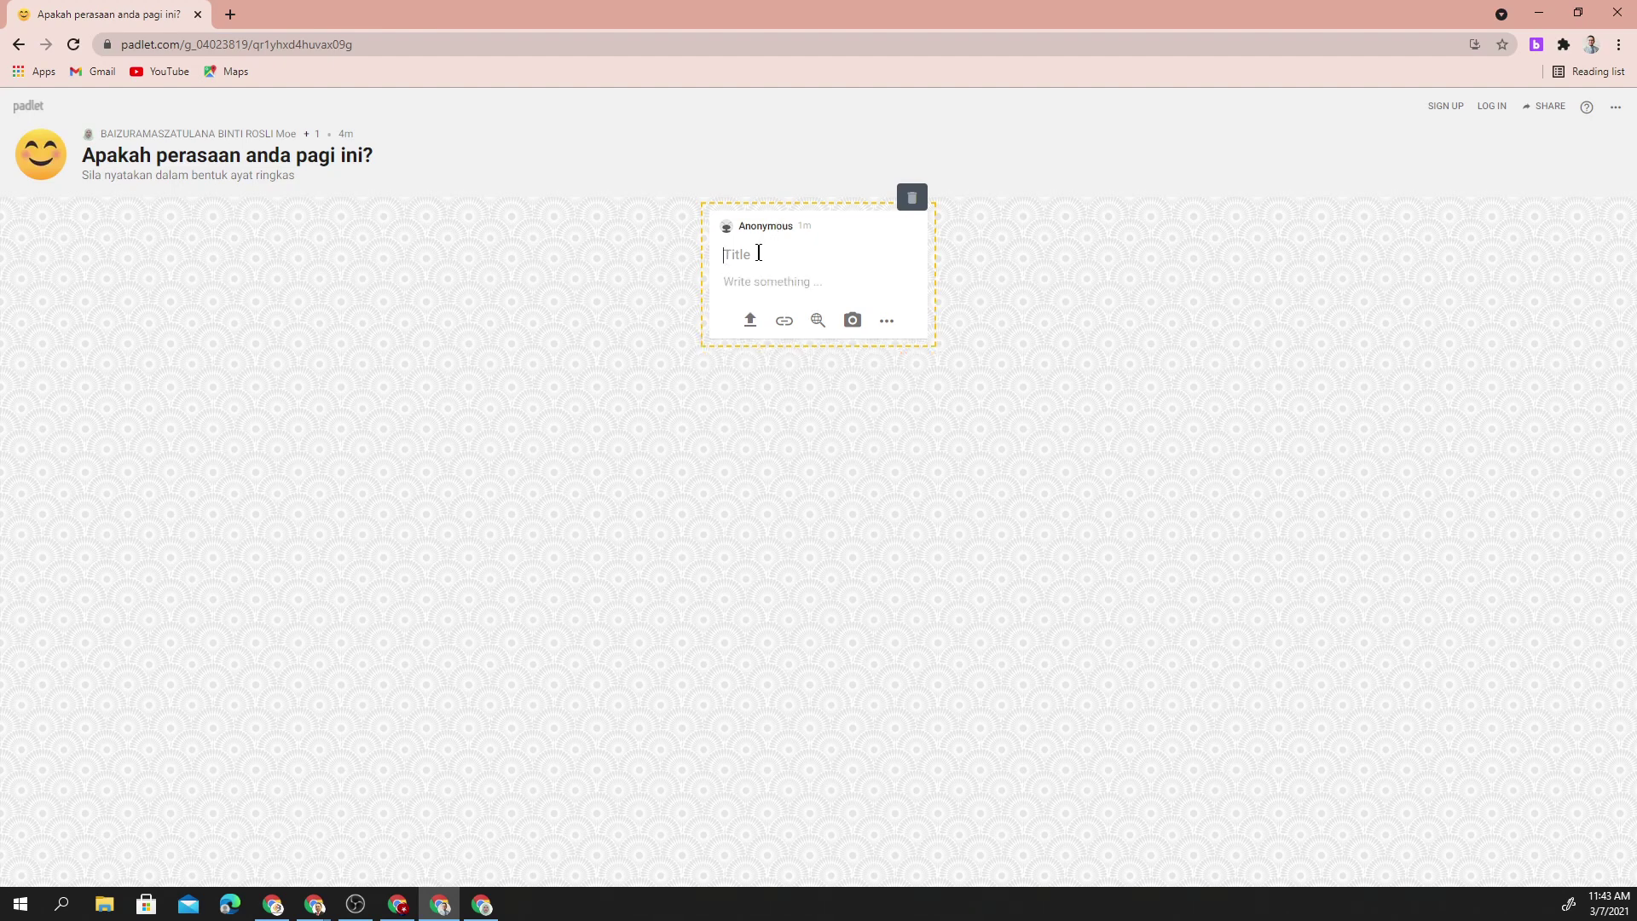
{"action": "left_click", "coordinate": [777, 280]}
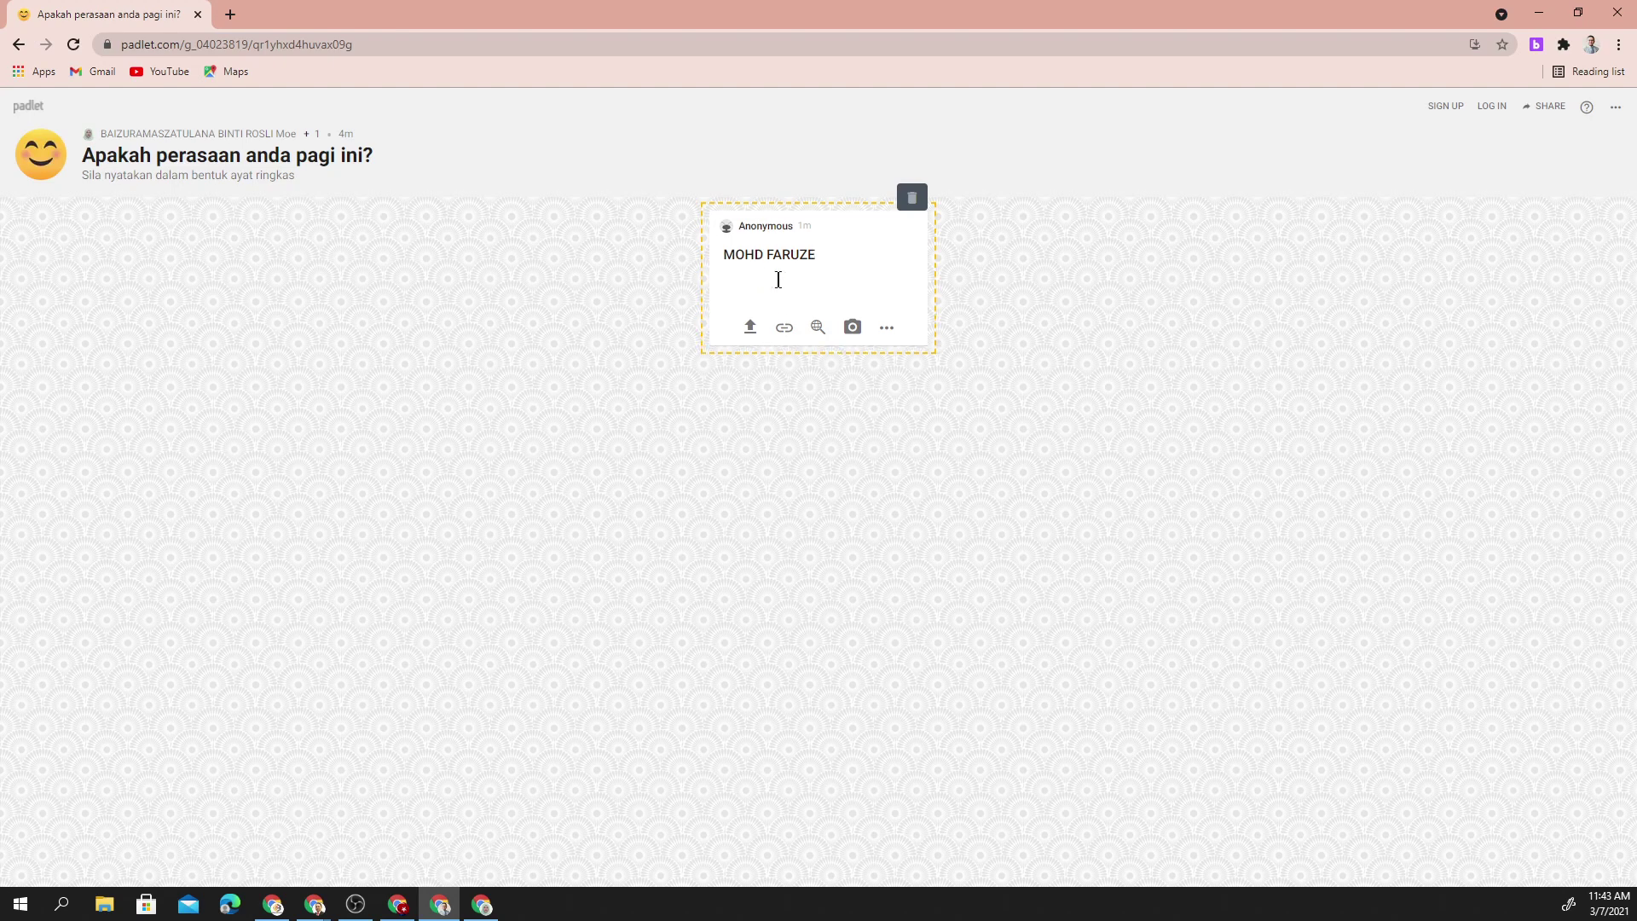
{"action": "type", "text": "Sangat"}
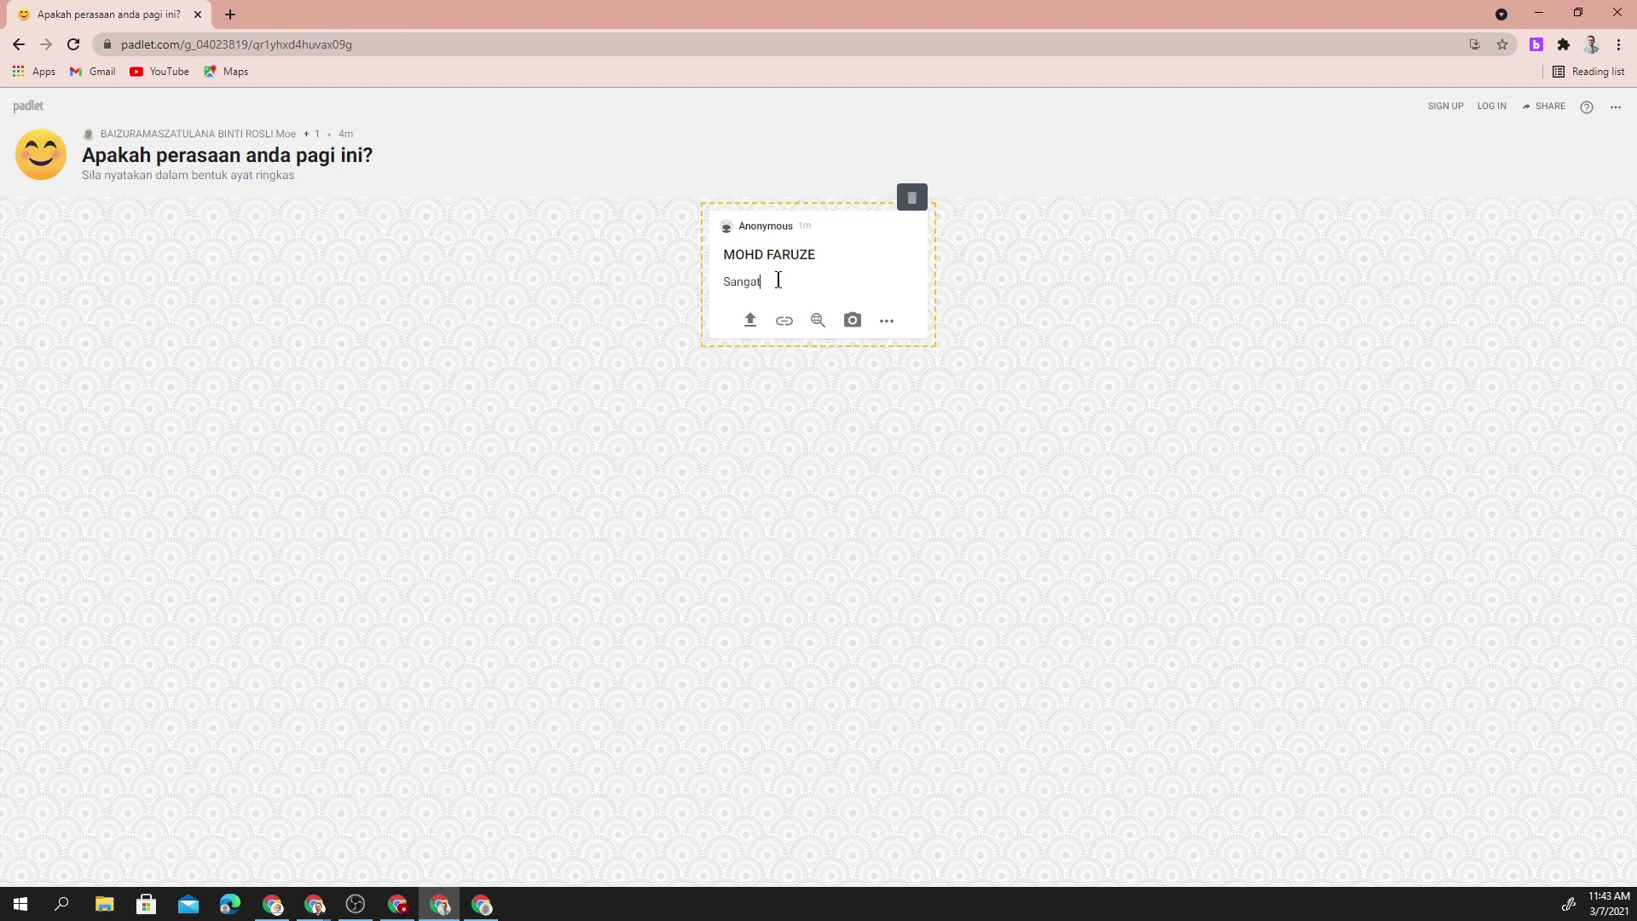
{"action": "type", "text": " gembira dan seronok"}
{"action": "left_click", "coordinate": [1045, 300]}
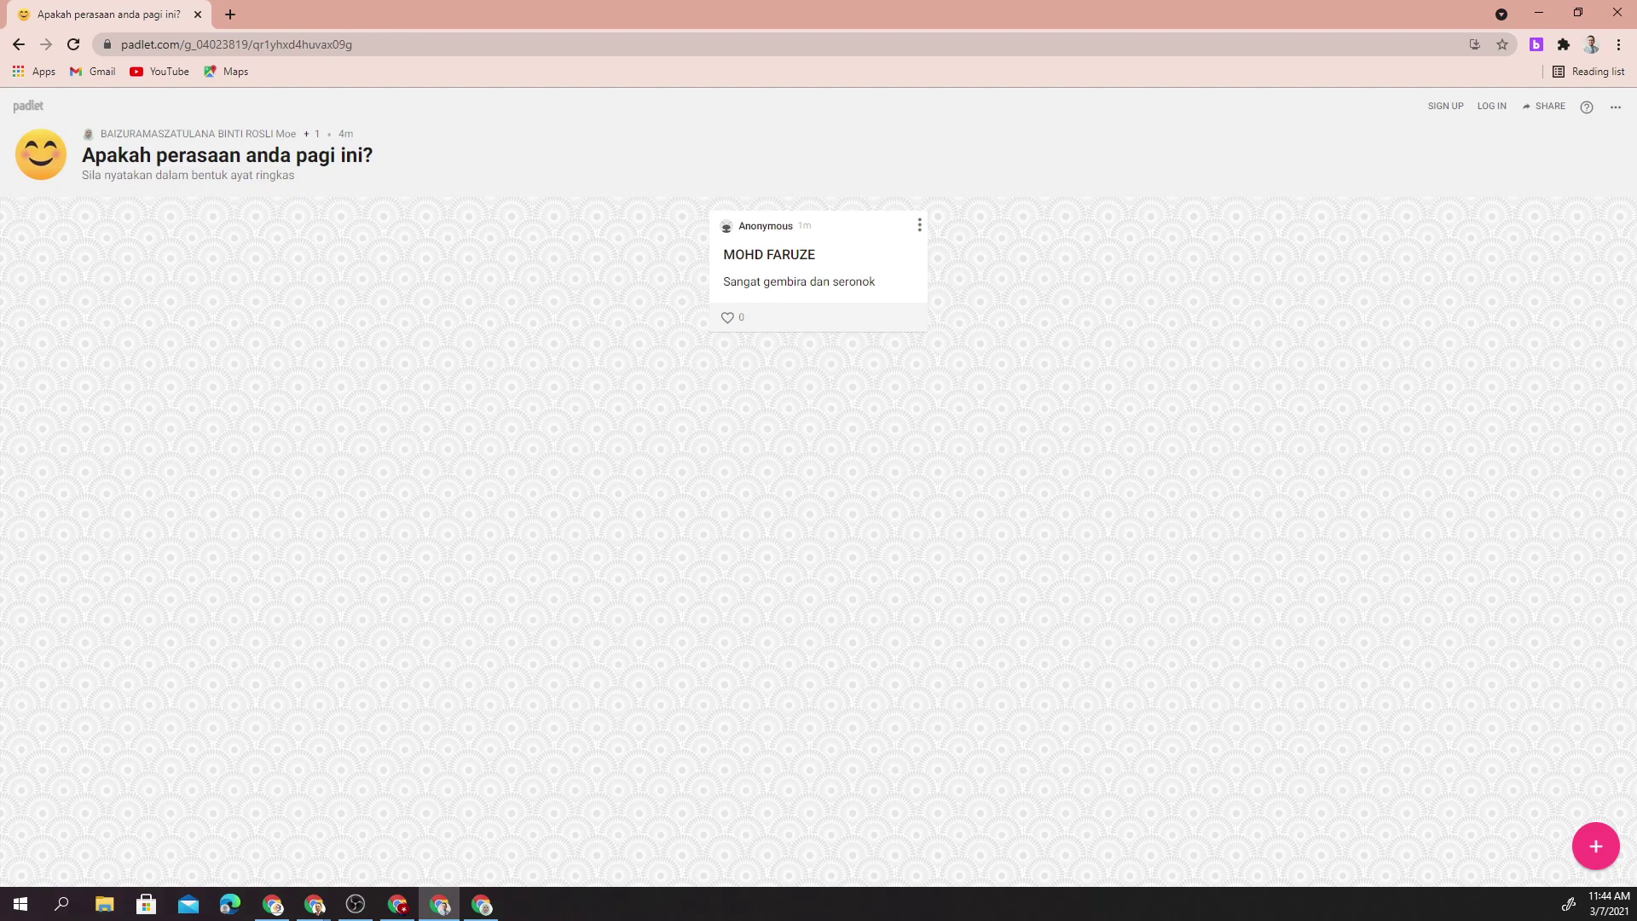
- Close the visitor window and like the student's post so it shows 1 like
{"action": "key", "text": "ctrl+w"}
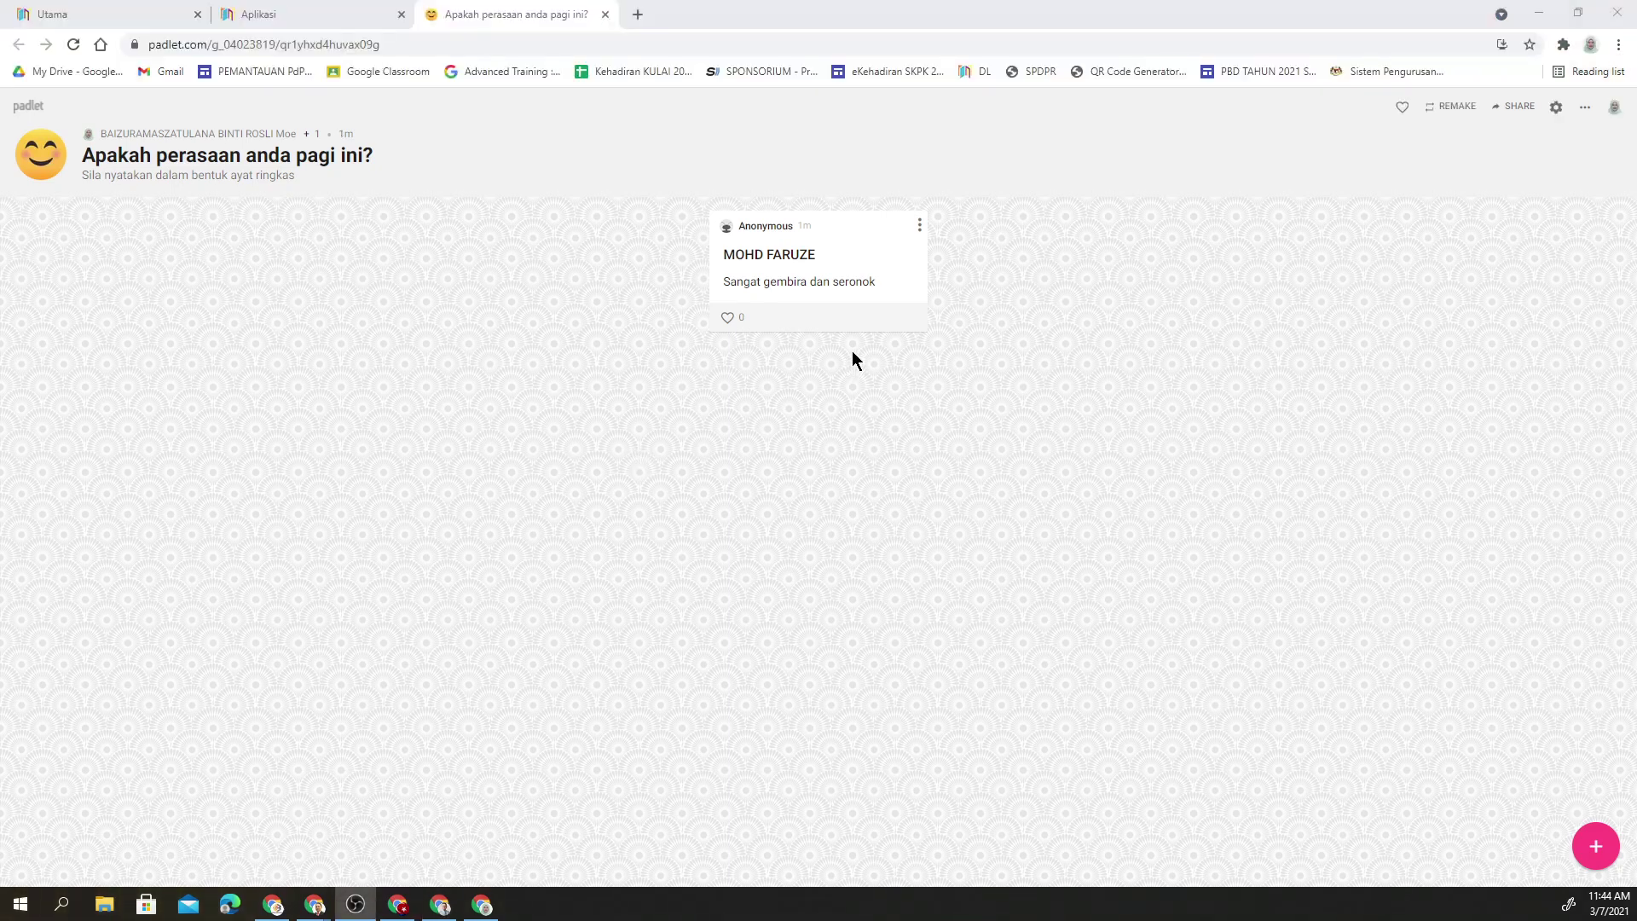
{"action": "left_click_drag", "start_coordinate": [782, 245], "coordinate": [648, 285]}
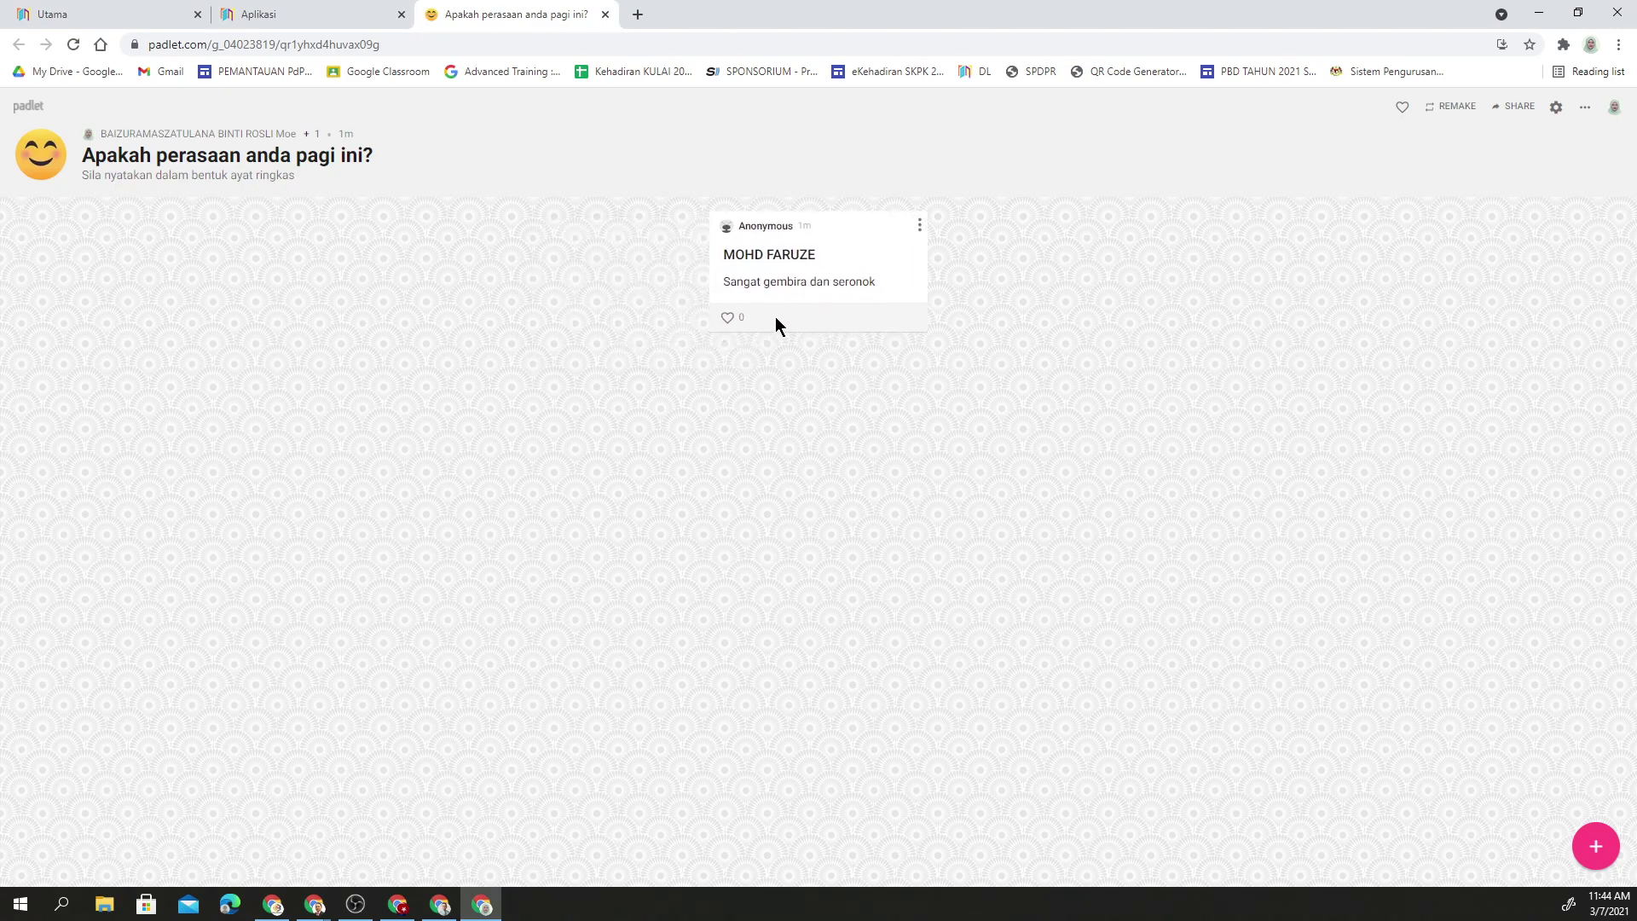
{"action": "left_click", "coordinate": [728, 318]}
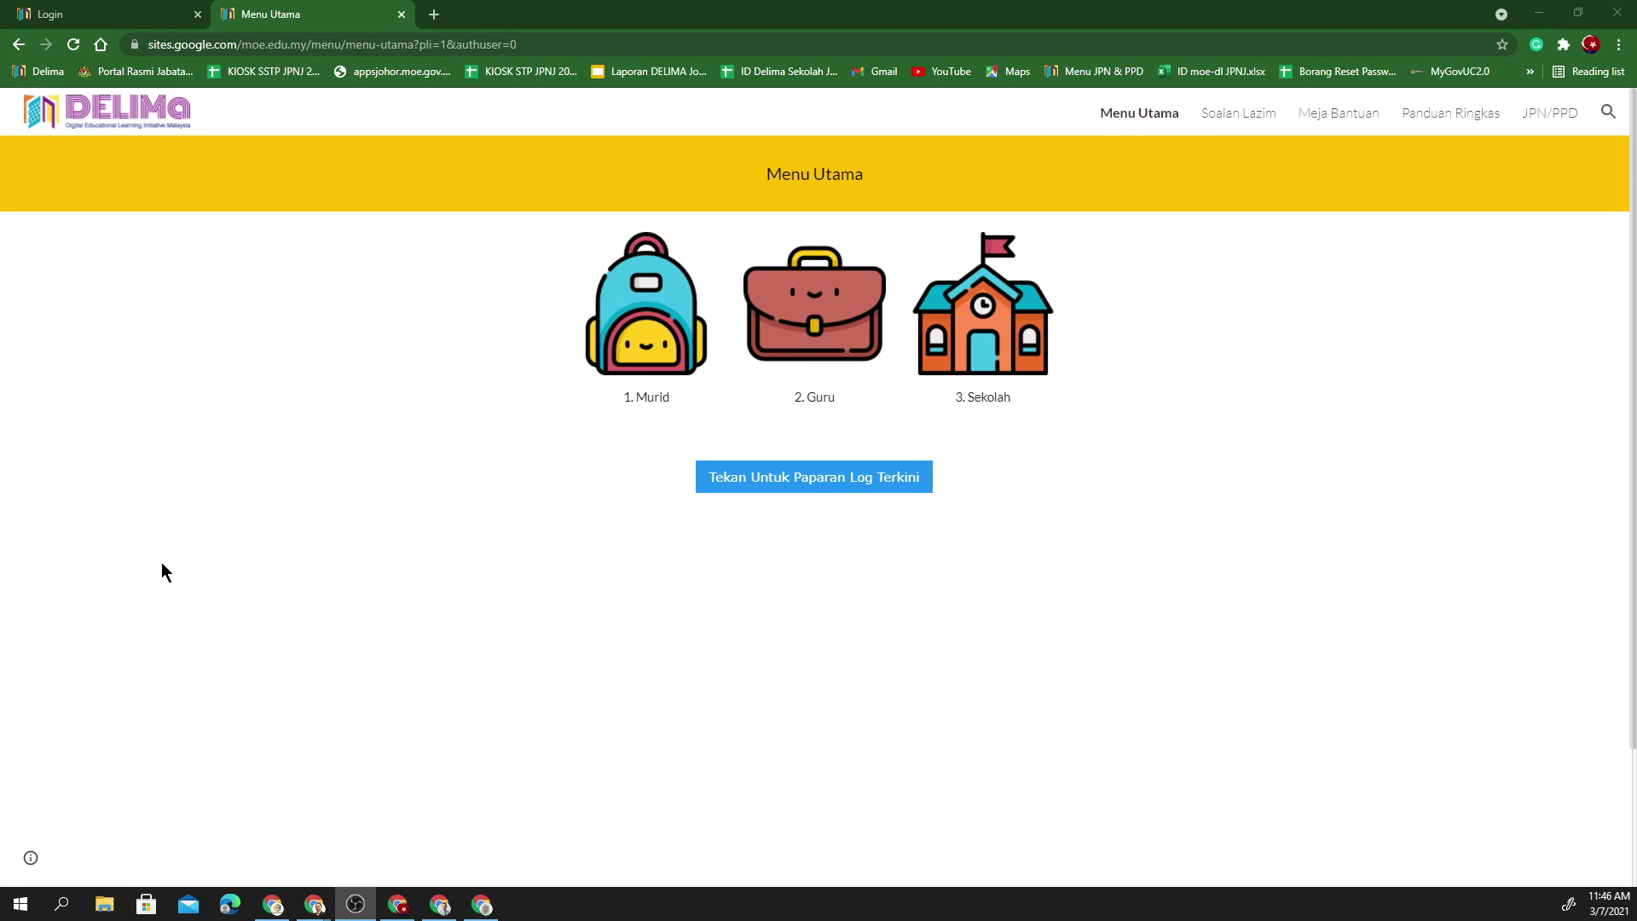
- Launch Padlet from DELIMa's 1. Murid › 3. Aplikasi page under Aplikasi Lain
{"action": "left_click", "coordinate": [675, 362]}
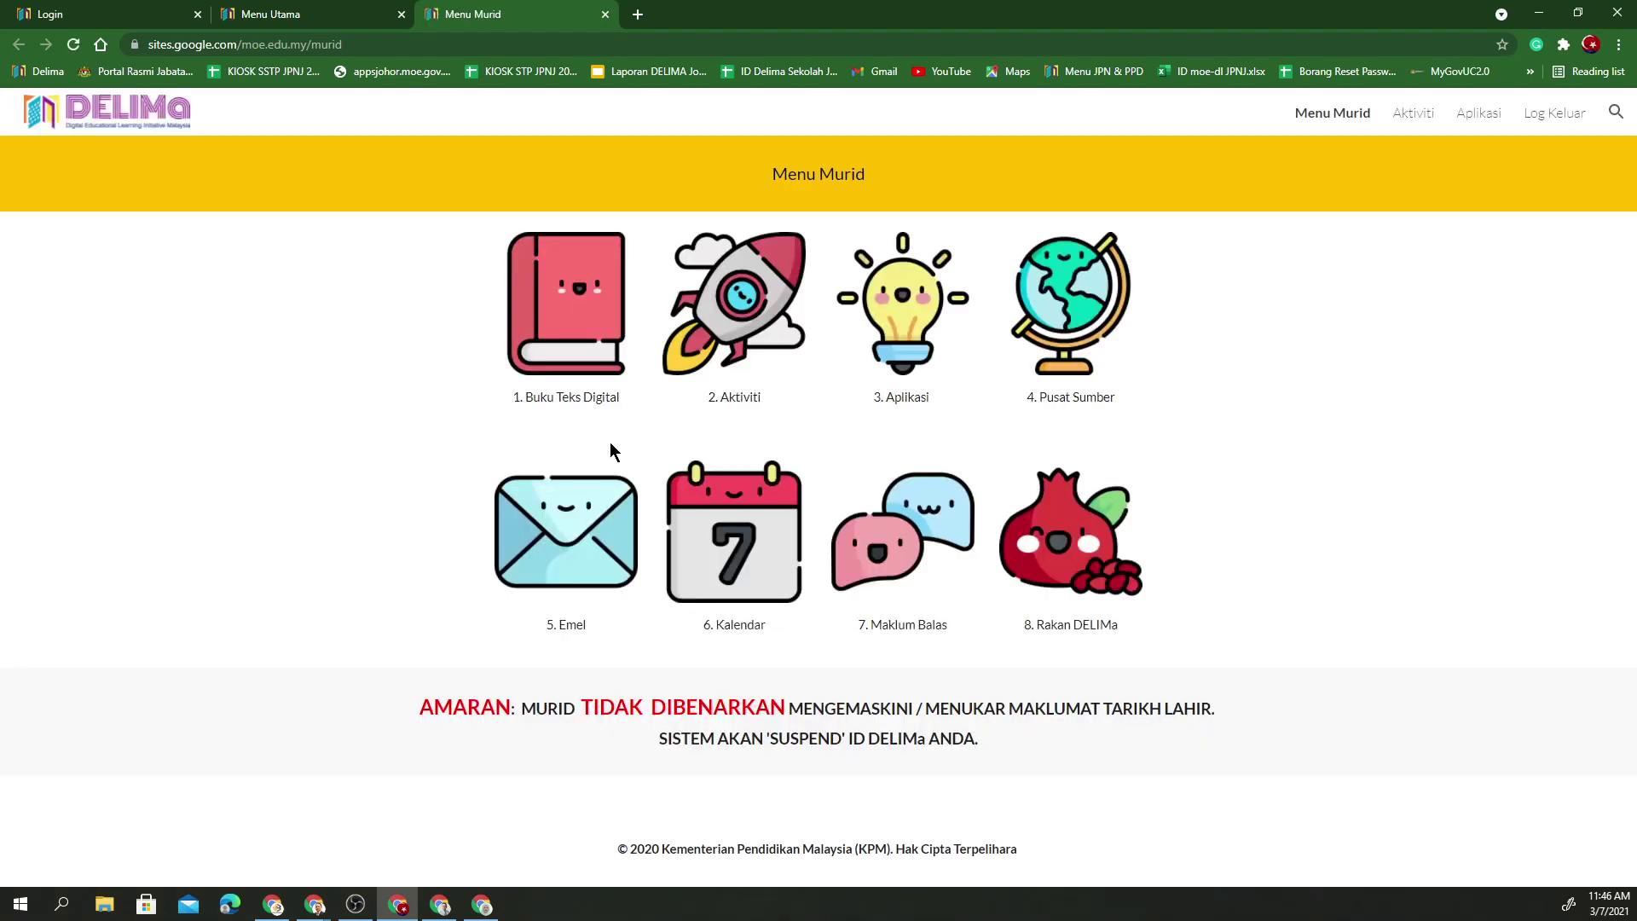
{"action": "left_click", "coordinate": [912, 355]}
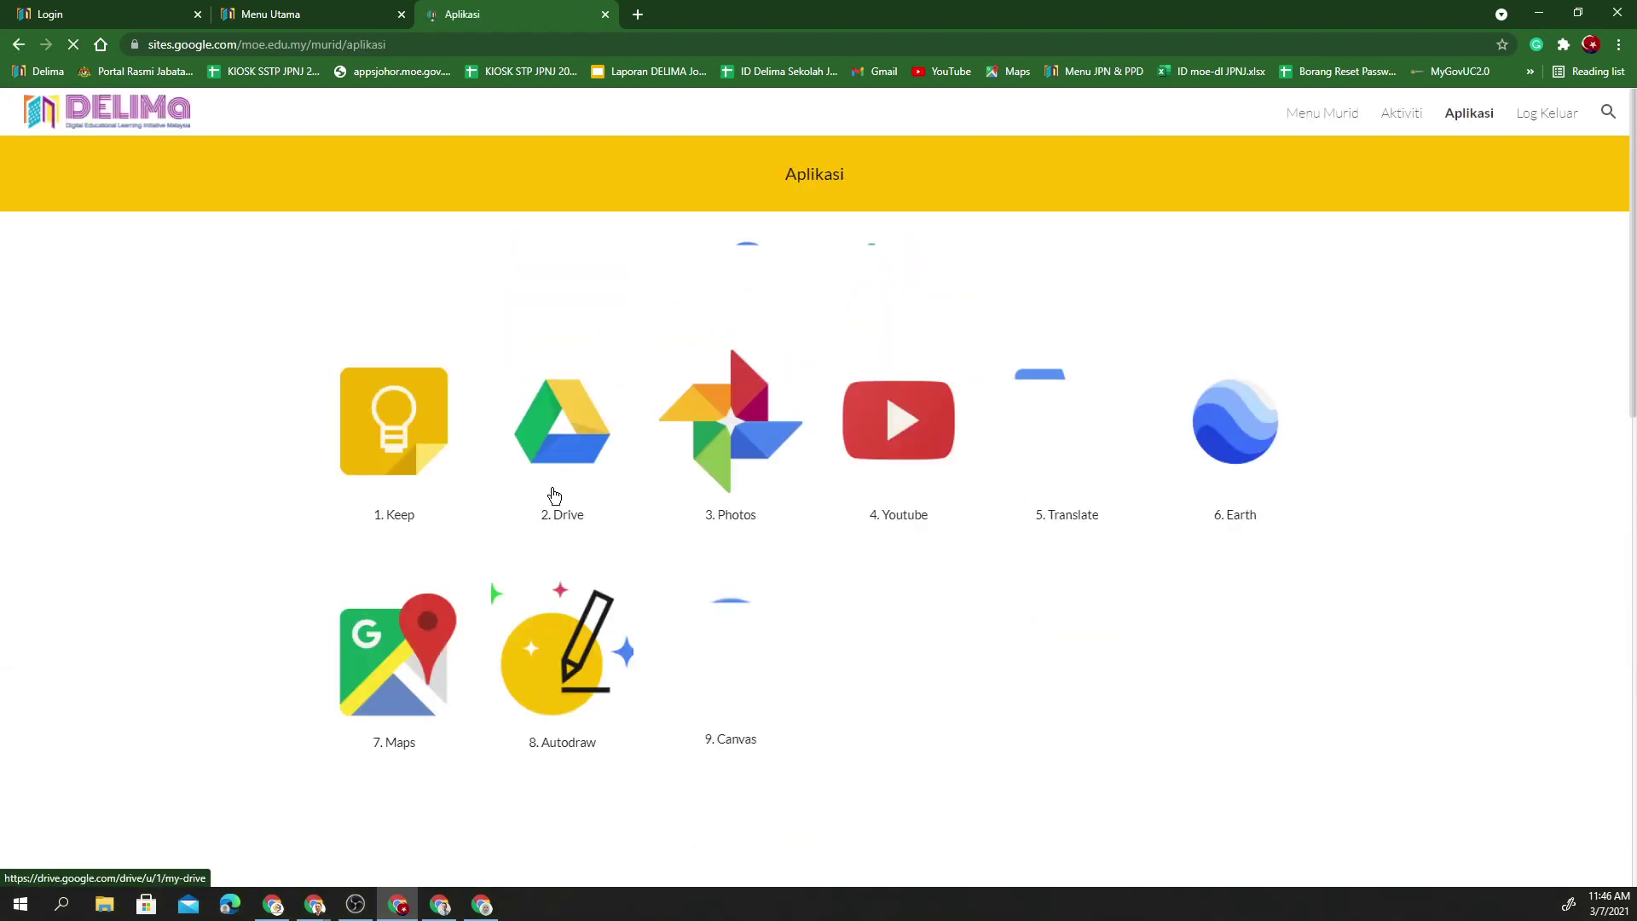
{"action": "scroll", "coordinate": [543, 542], "scroll_direction": "down", "scroll_amount": 4}
{"action": "scroll", "coordinate": [544, 535], "scroll_direction": "down", "scroll_amount": 8}
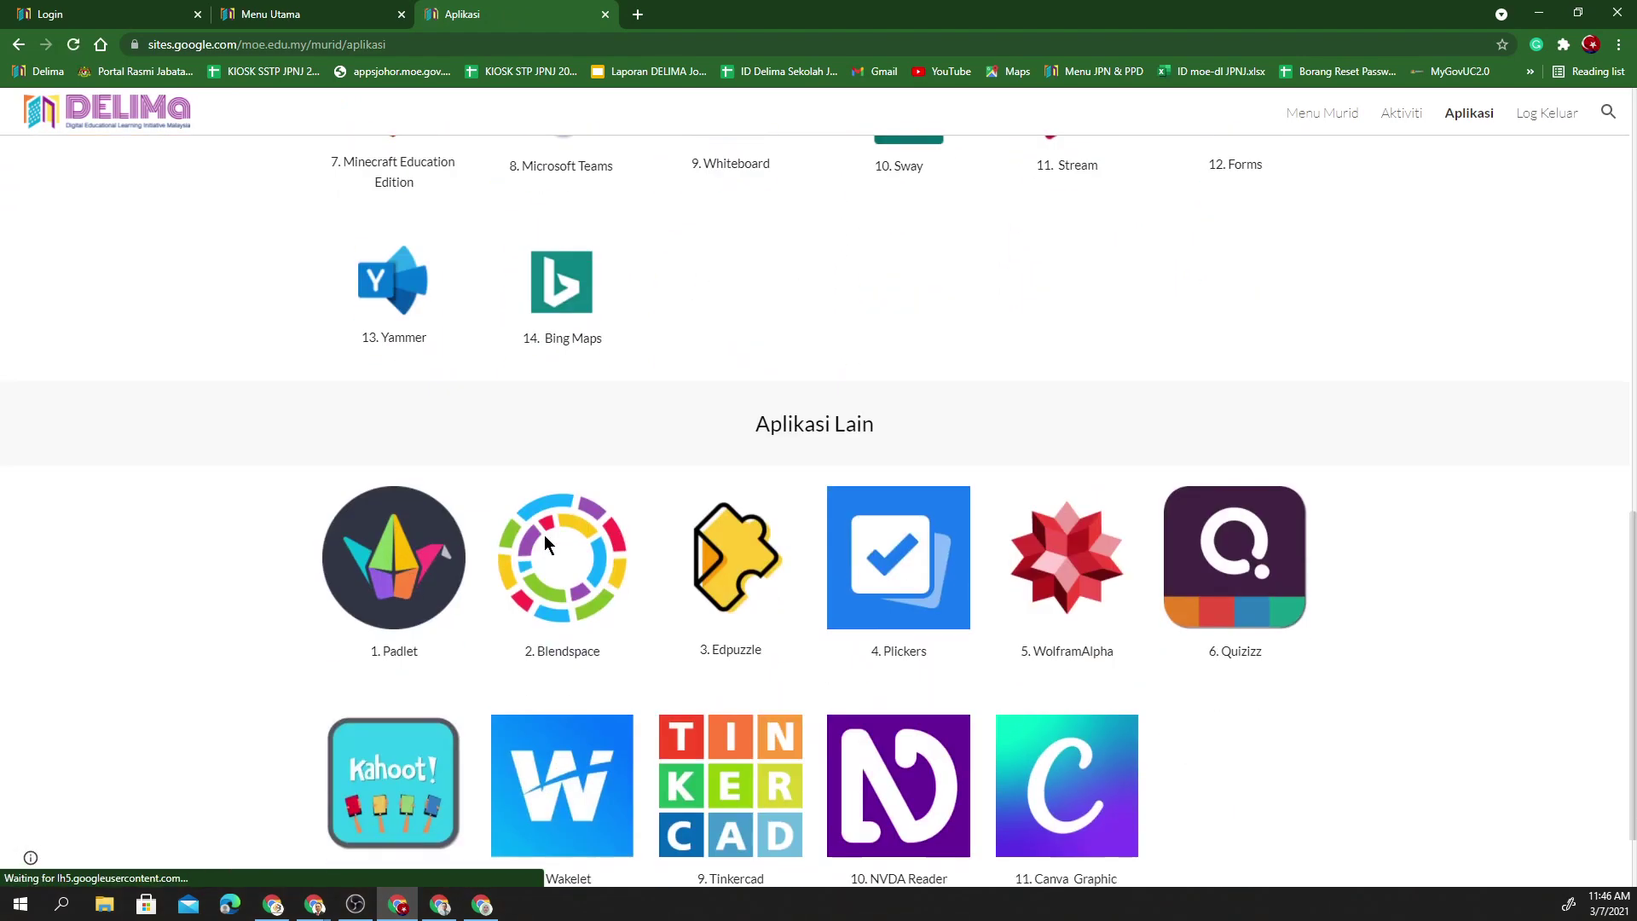
{"action": "left_click", "coordinate": [405, 501]}
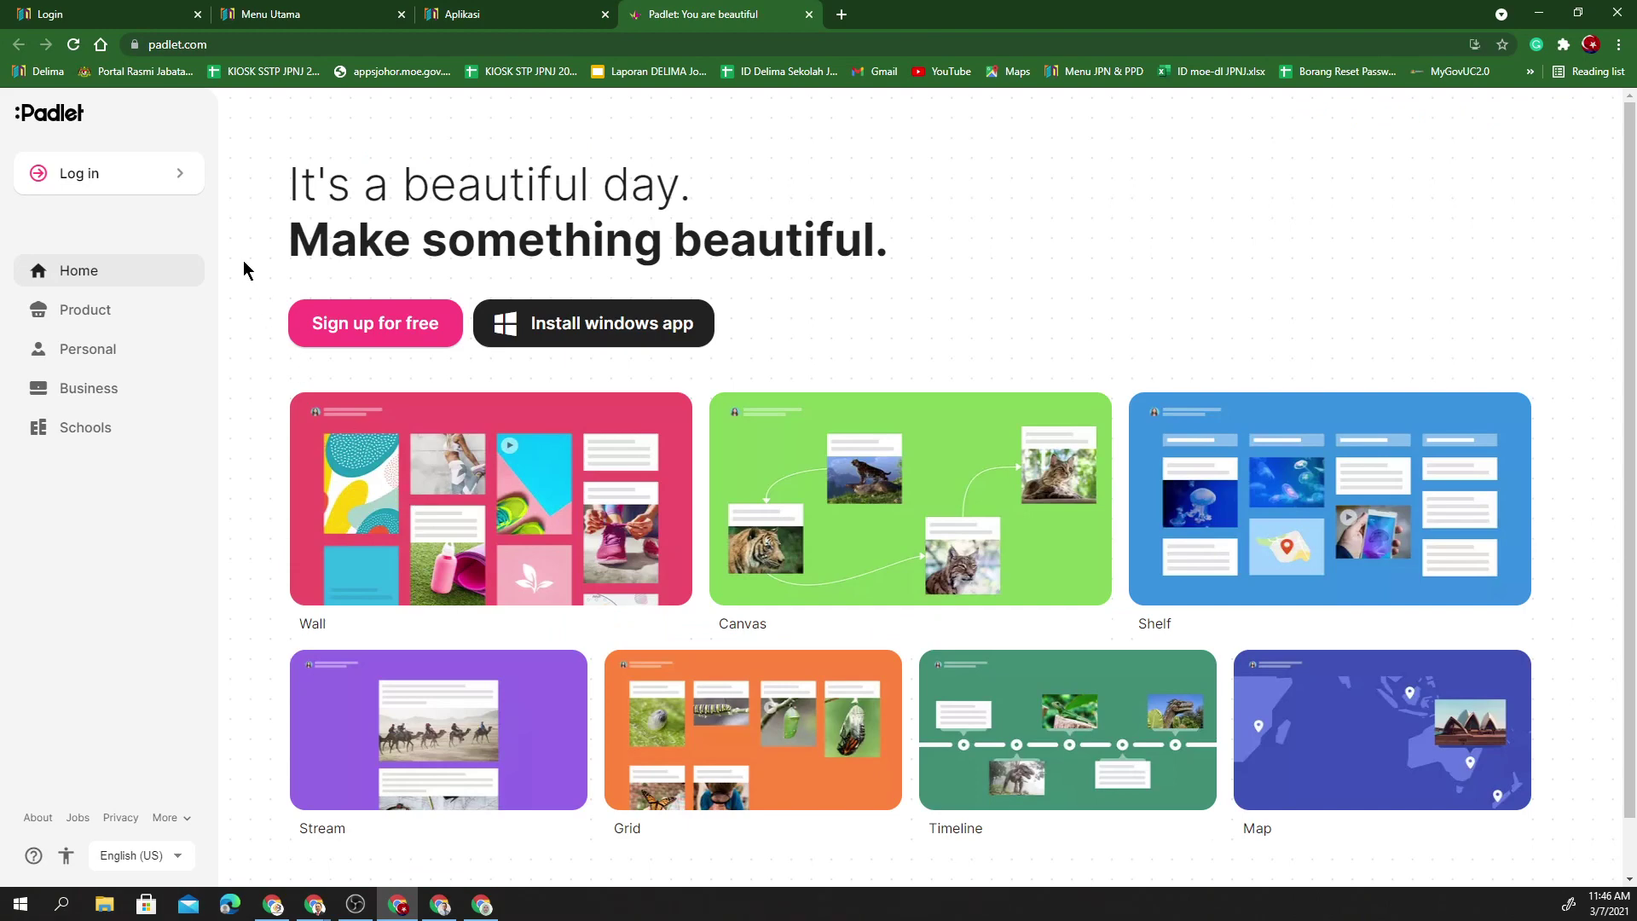
- Log in to Padlet with Google, choosing the school account
{"action": "left_click", "coordinate": [166, 189]}
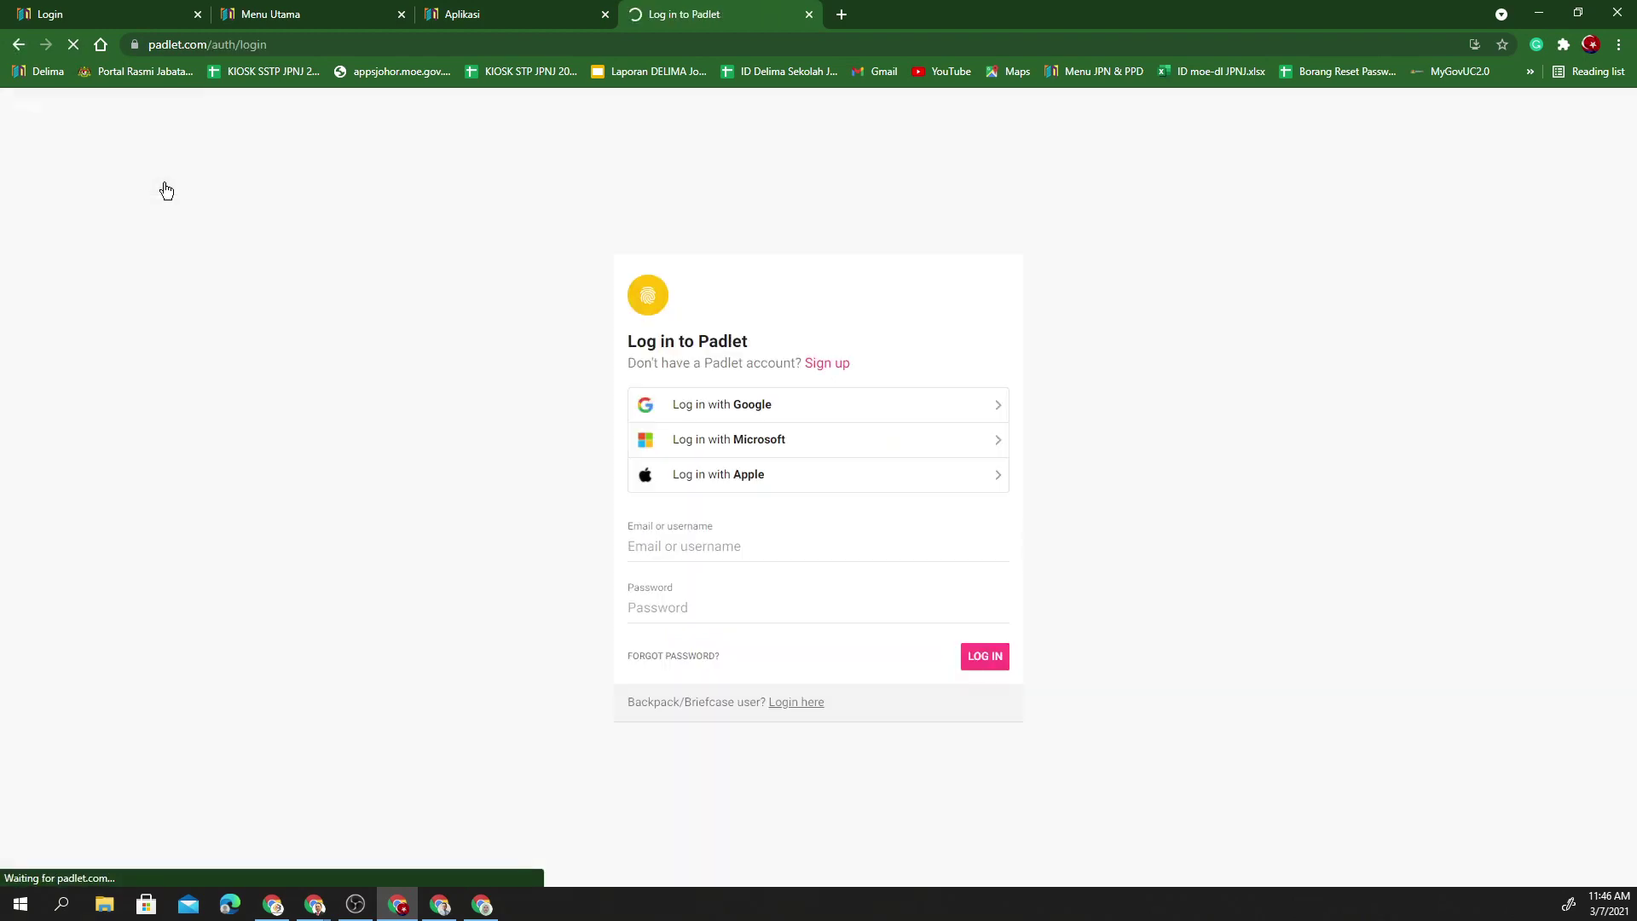
{"action": "left_click", "coordinate": [738, 418]}
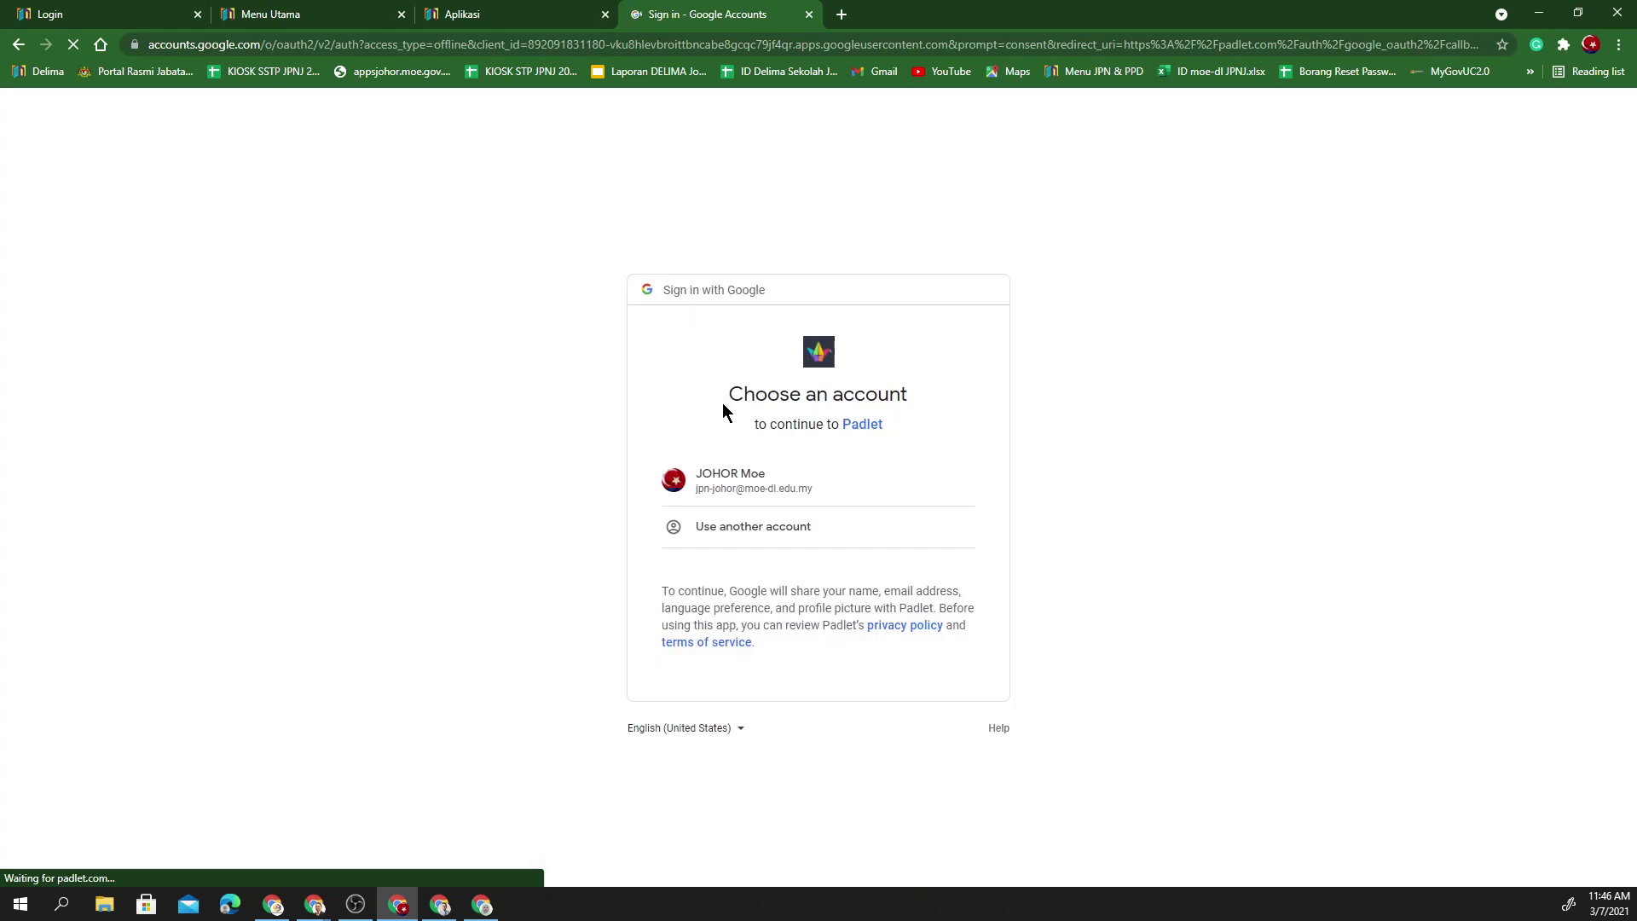
{"action": "left_click", "coordinate": [748, 488]}
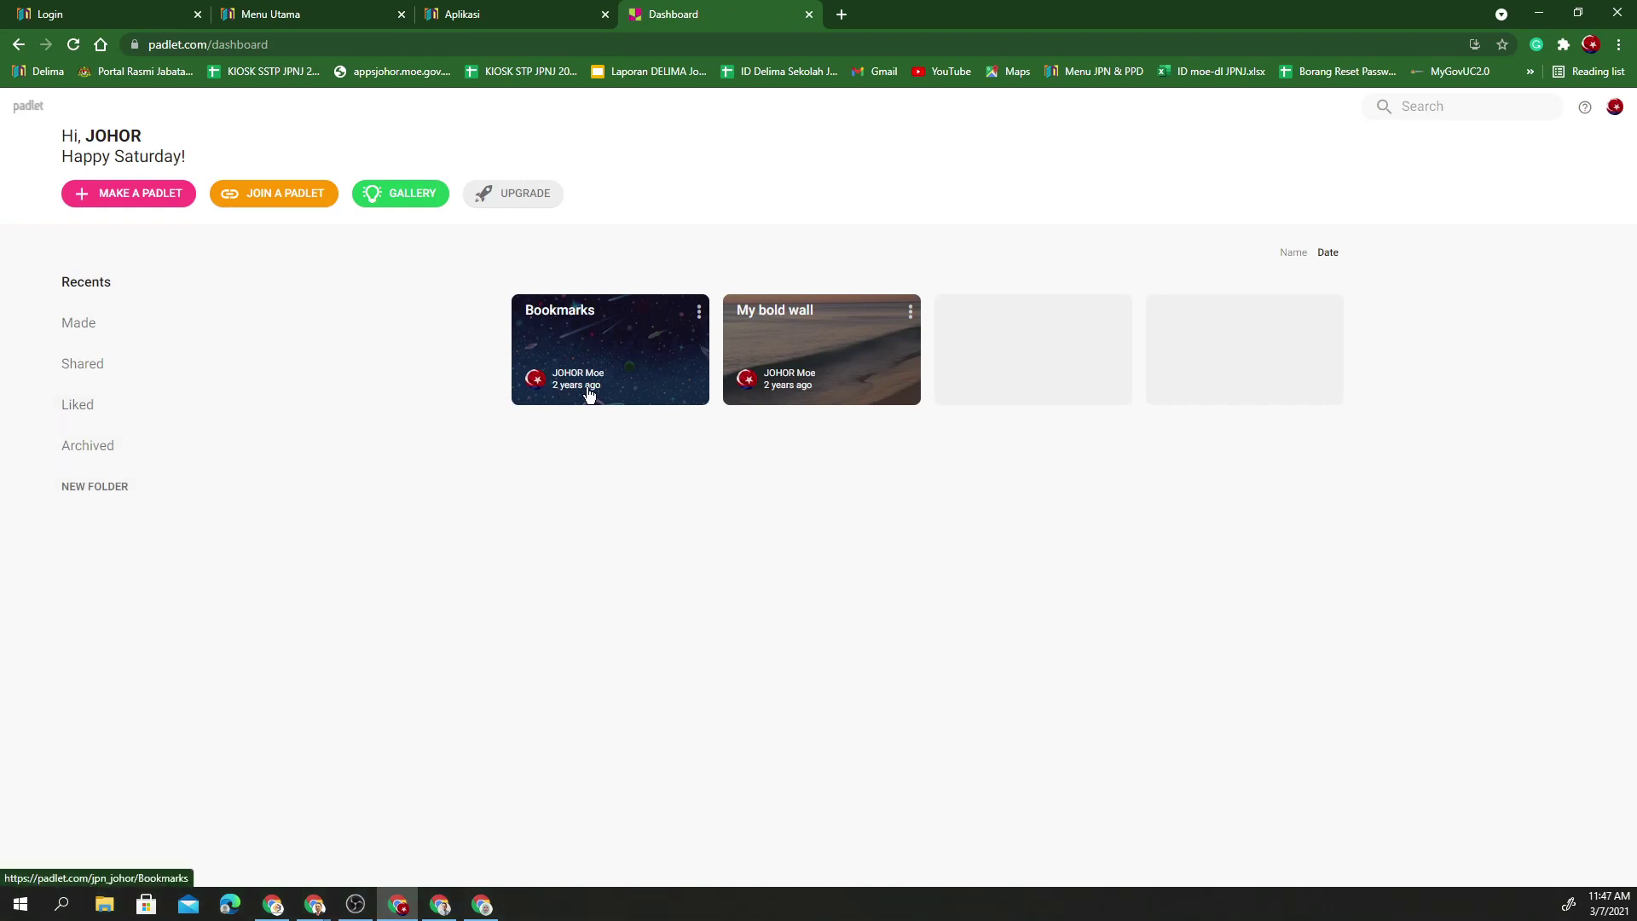
- Open the Paste padlet URL dialog, copy the padlet link from the Kelas 4 Arif PdPR Telegram chat, and close Telegram
{"action": "left_click", "coordinate": [286, 205]}
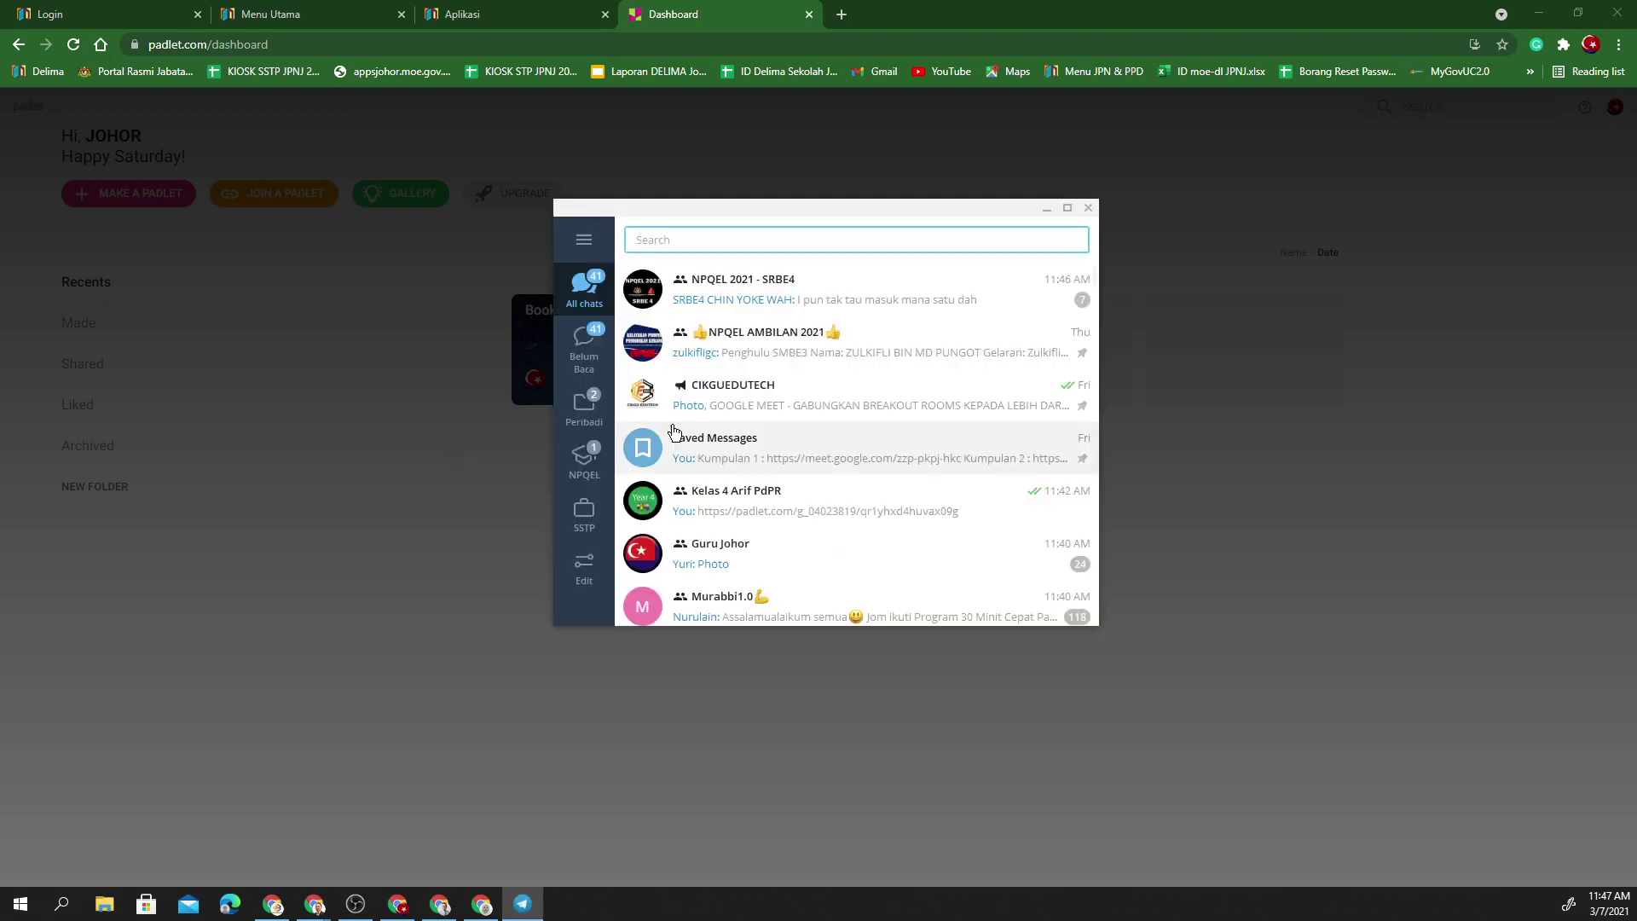
{"action": "left_click", "coordinate": [710, 506]}
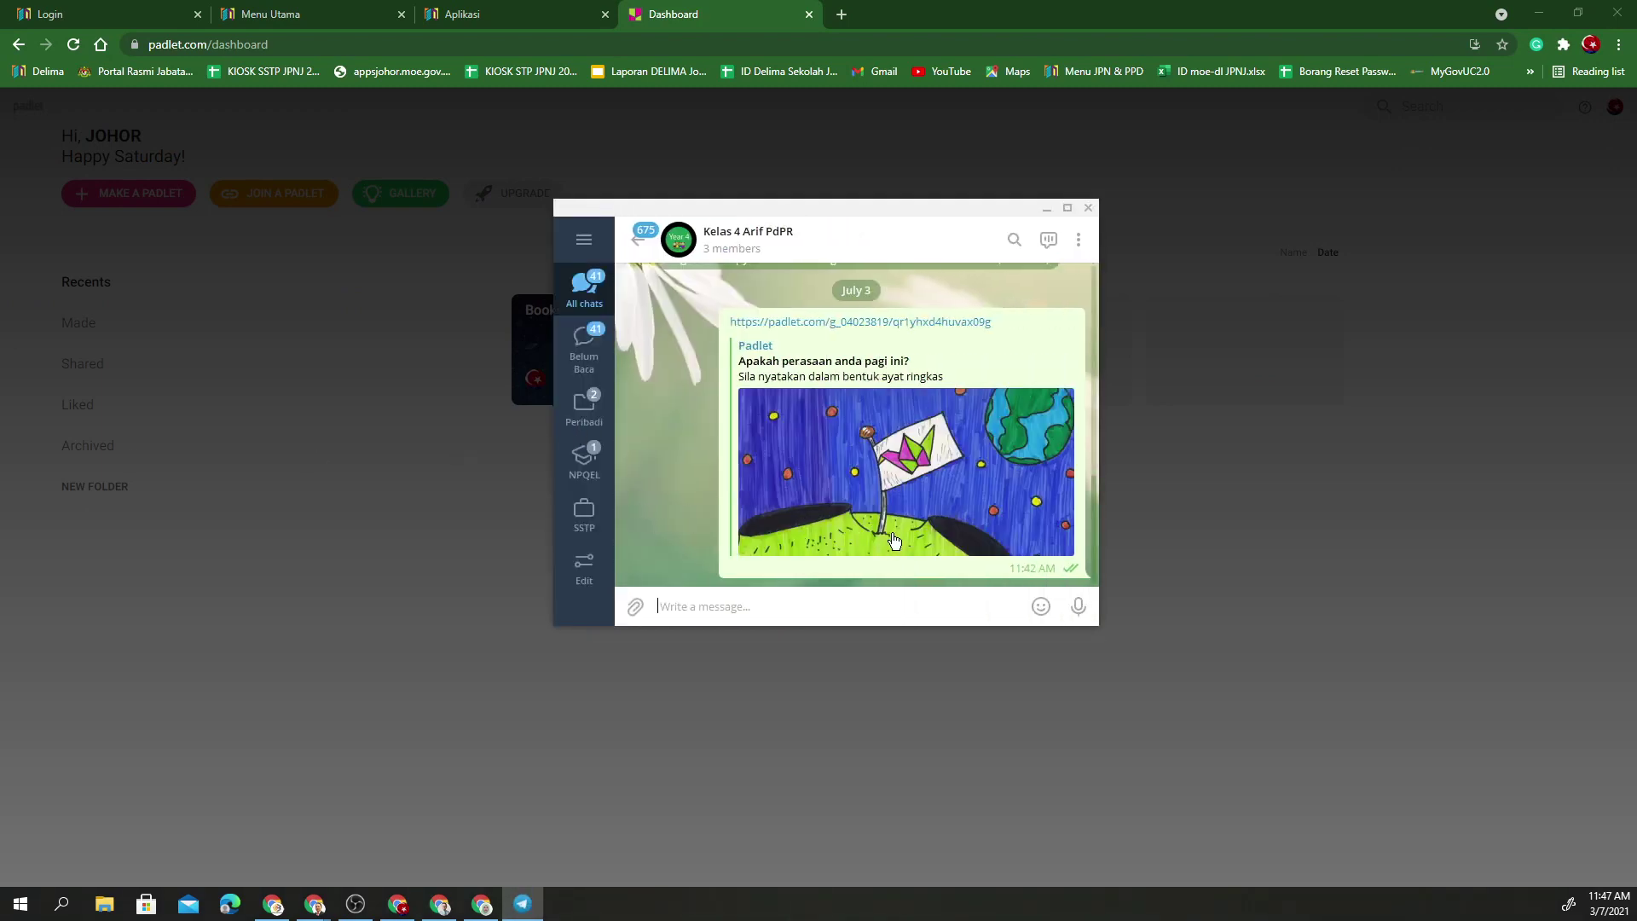
{"action": "right_click", "coordinate": [905, 330]}
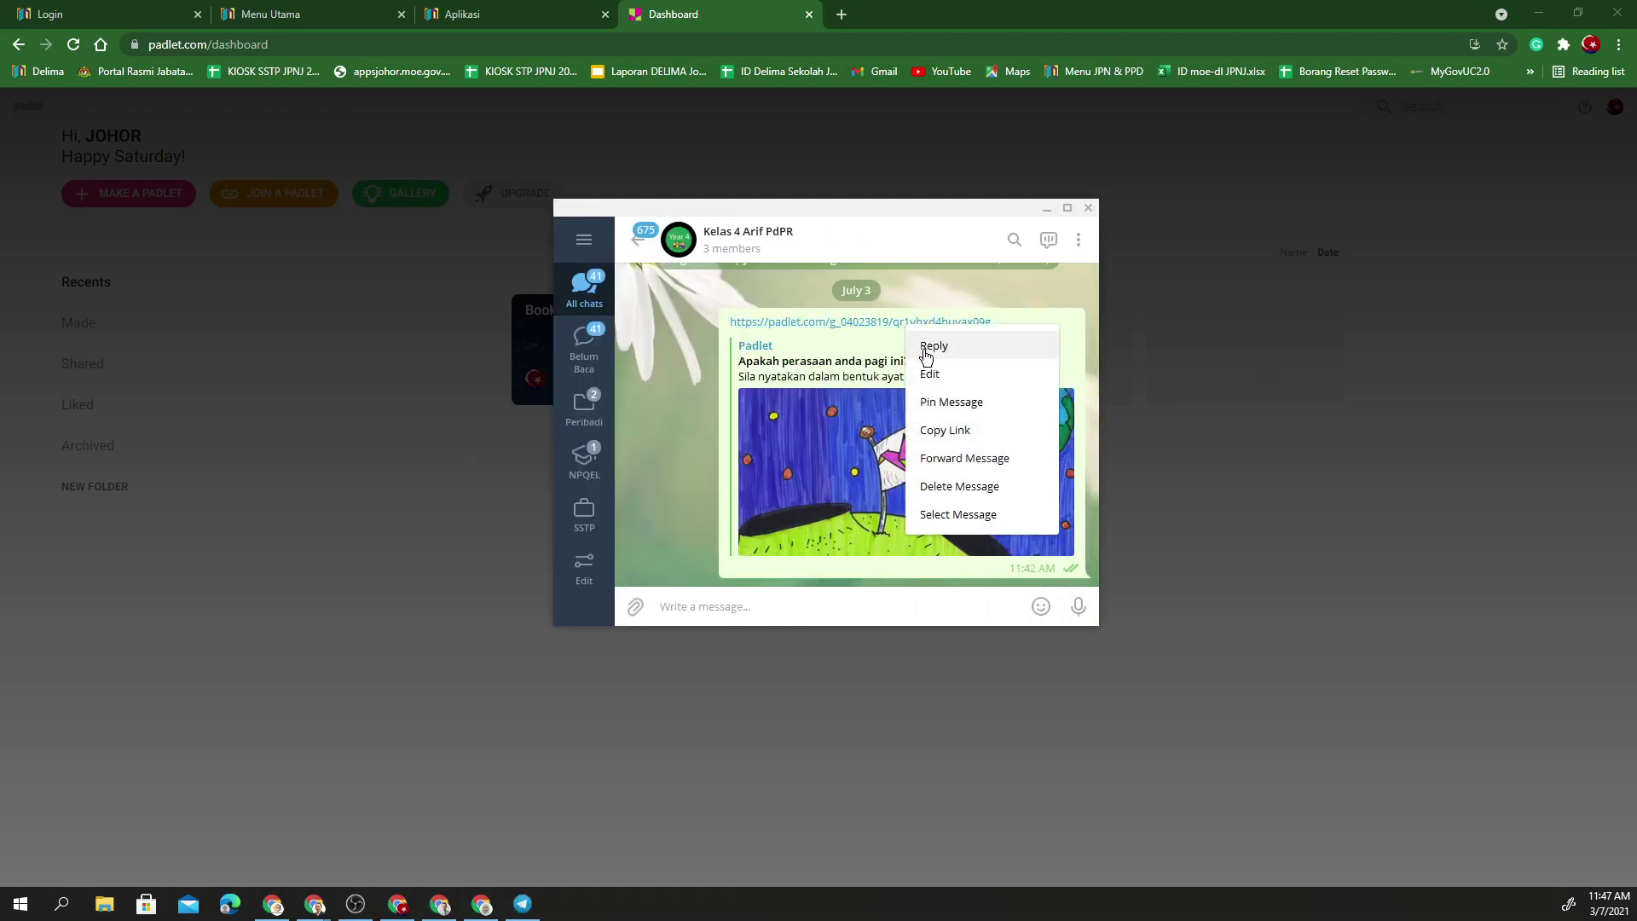
{"action": "left_click", "coordinate": [951, 430]}
{"action": "left_click", "coordinate": [1089, 207]}
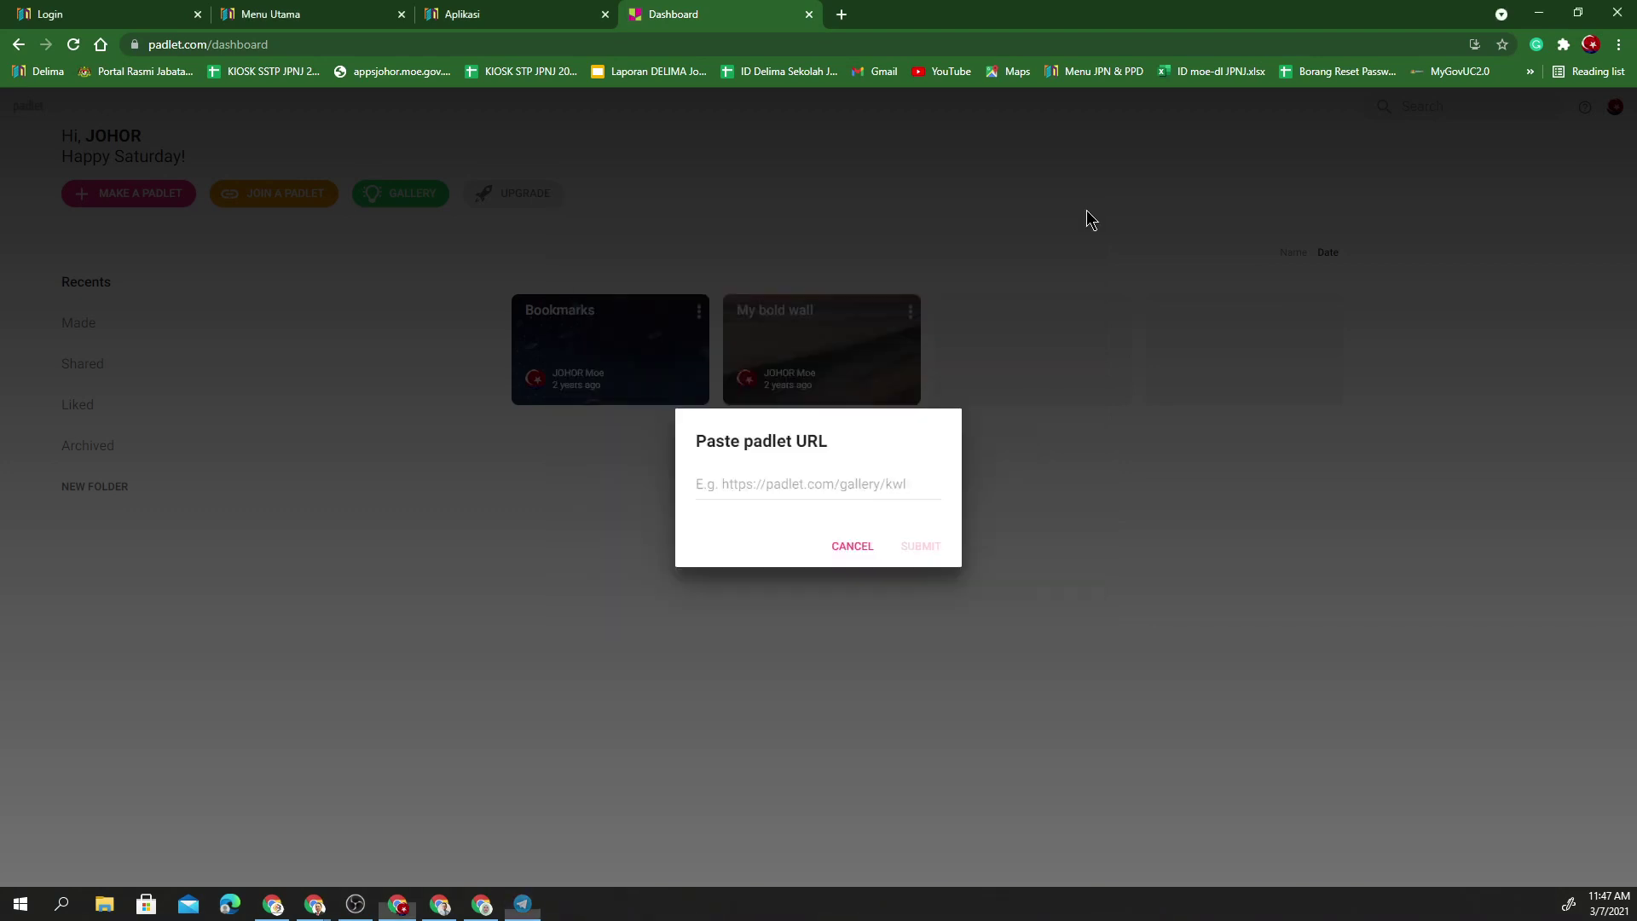
- Paste the copied link into the padlet URL field and submit it to join the wall
{"action": "left_click", "coordinate": [764, 485]}
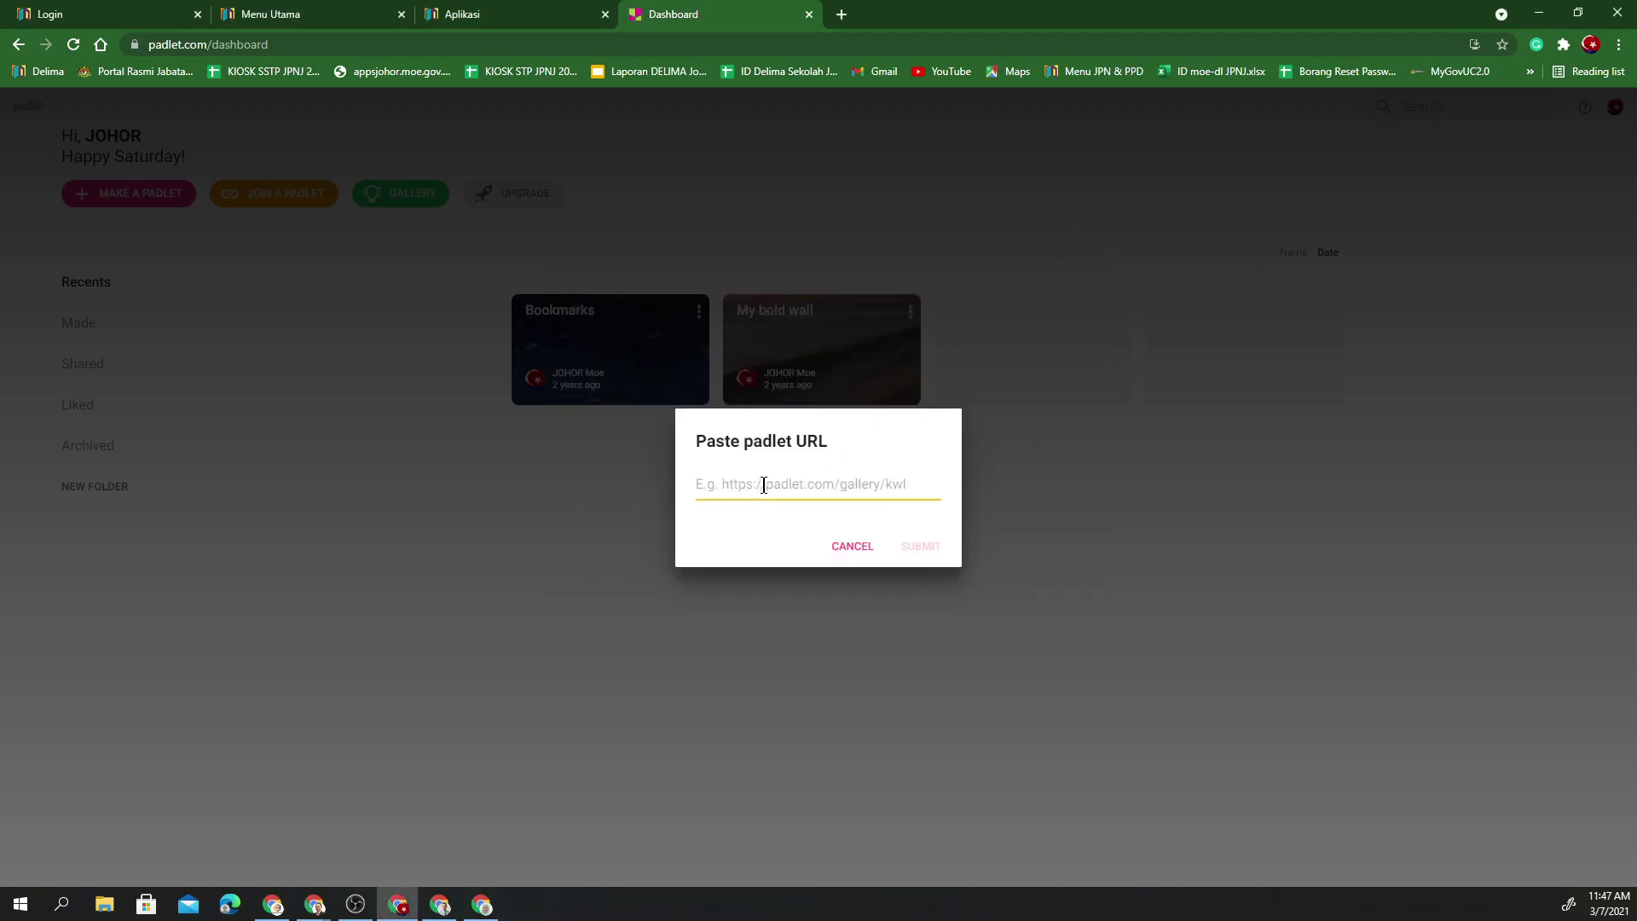
{"action": "key", "text": "ctrl+v"}
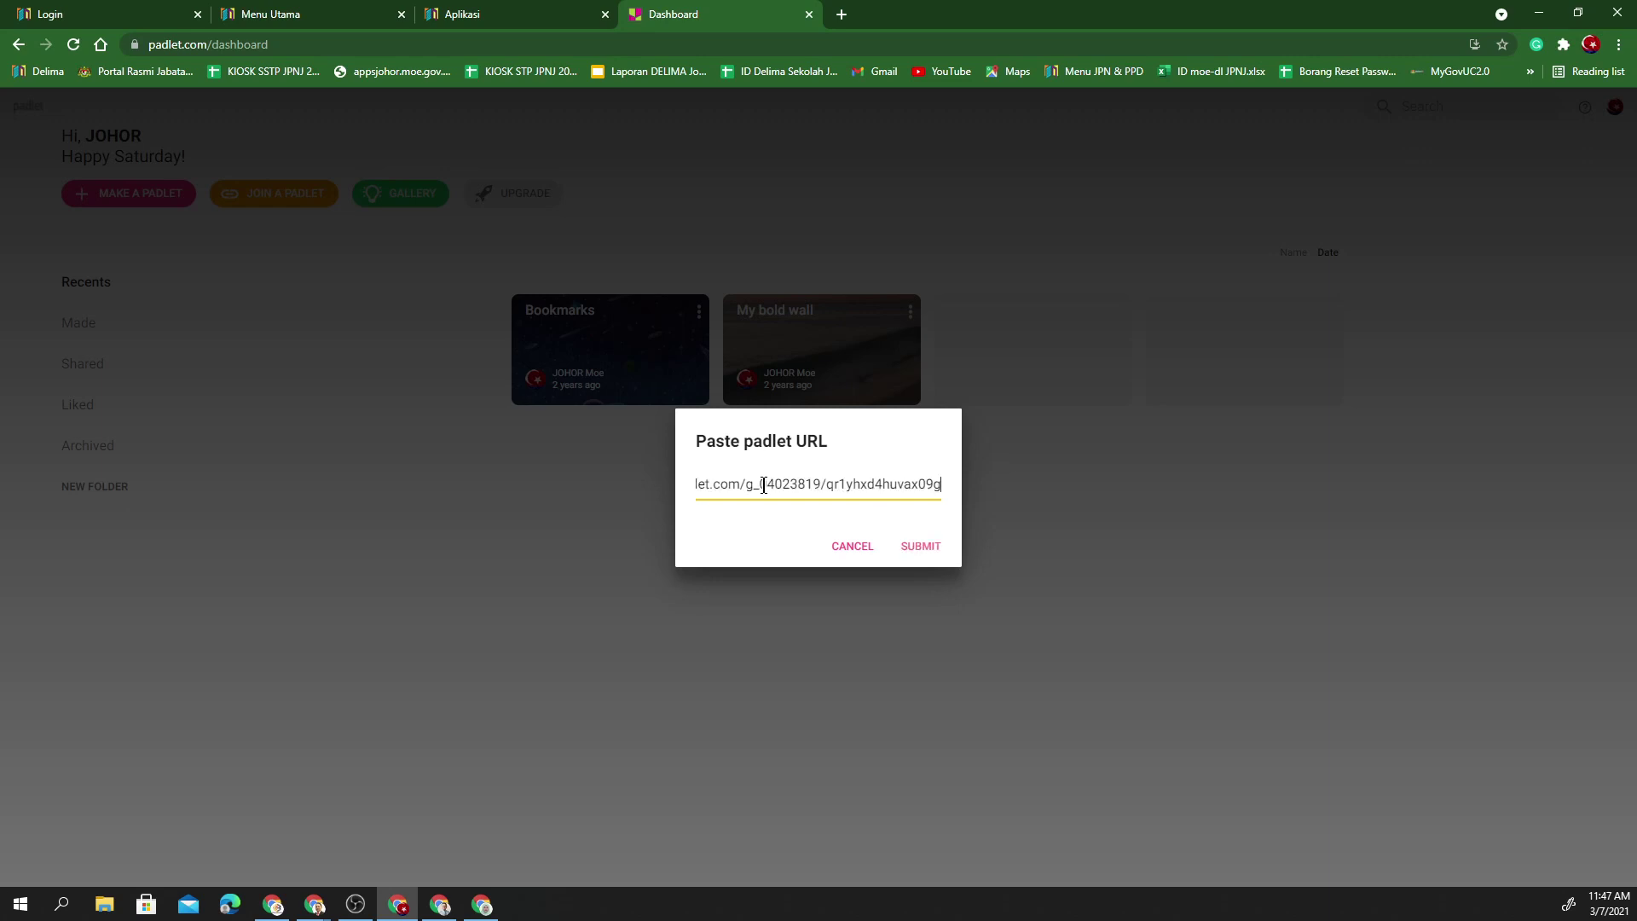
{"action": "left_click", "coordinate": [929, 550]}
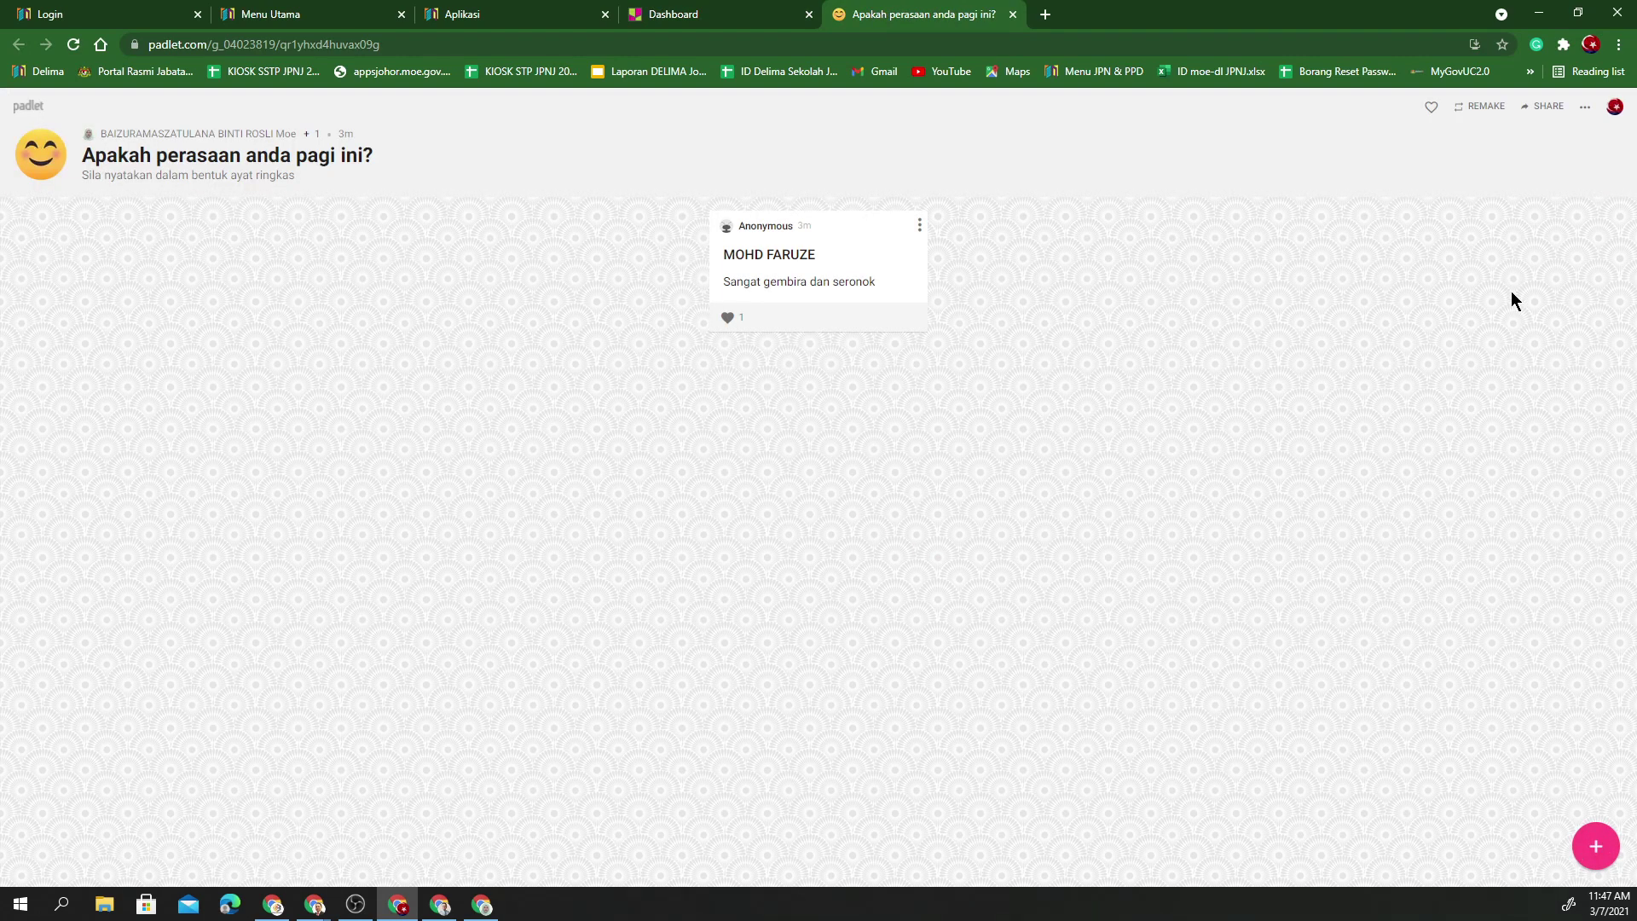
- Start a new post on the wall with a student's name as its title
{"action": "left_click", "coordinate": [1617, 109]}
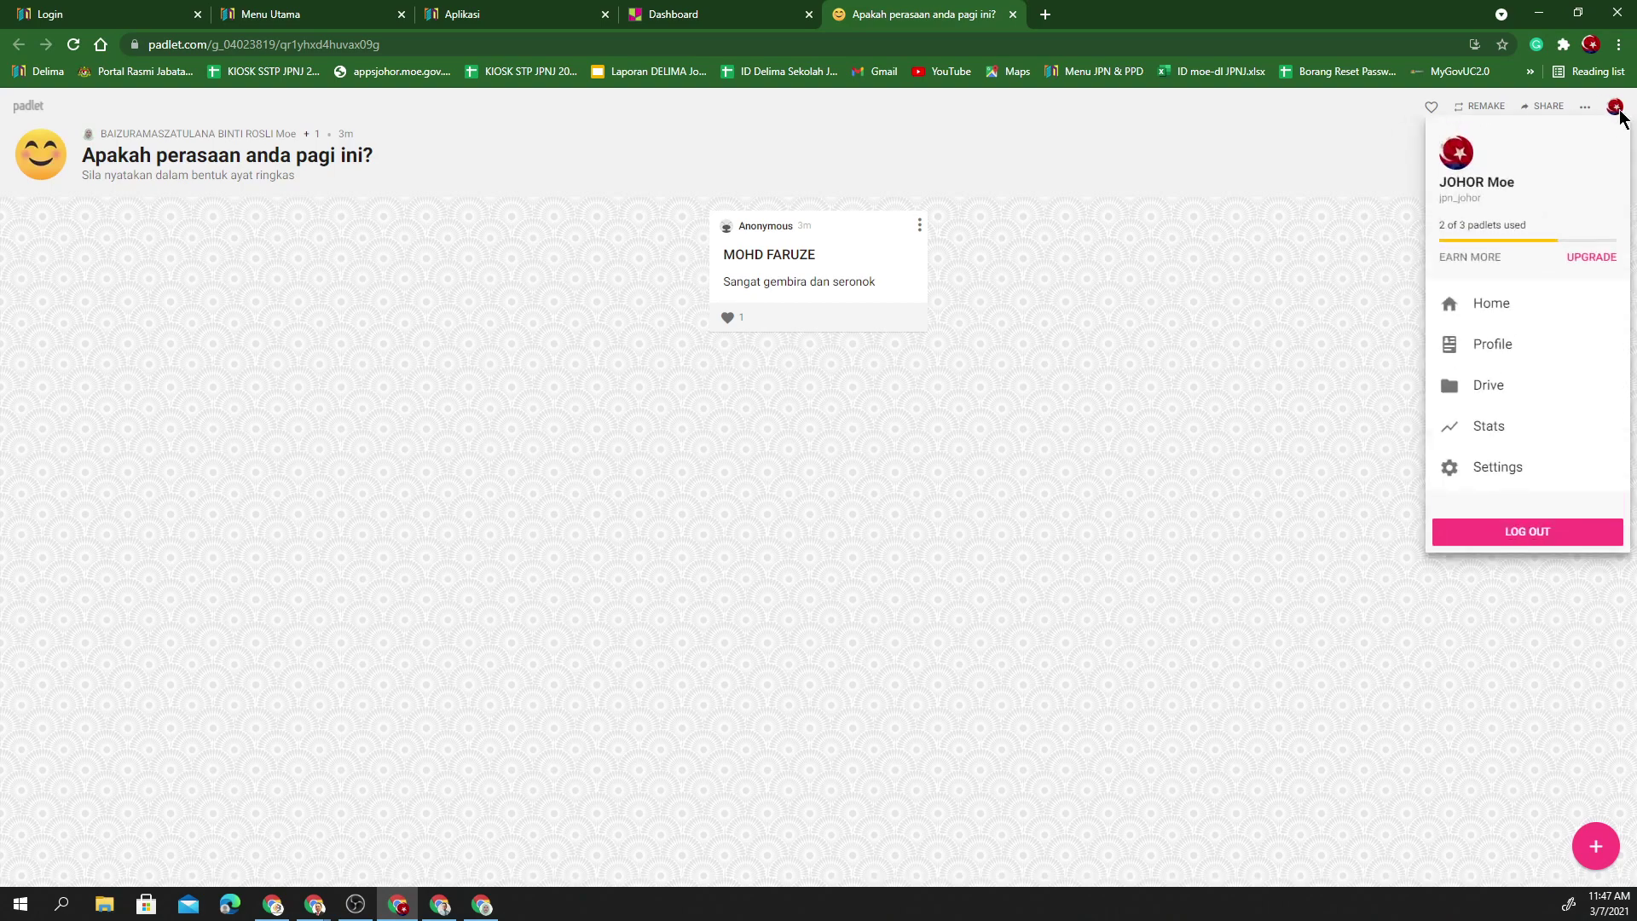
{"action": "left_click", "coordinate": [1309, 257]}
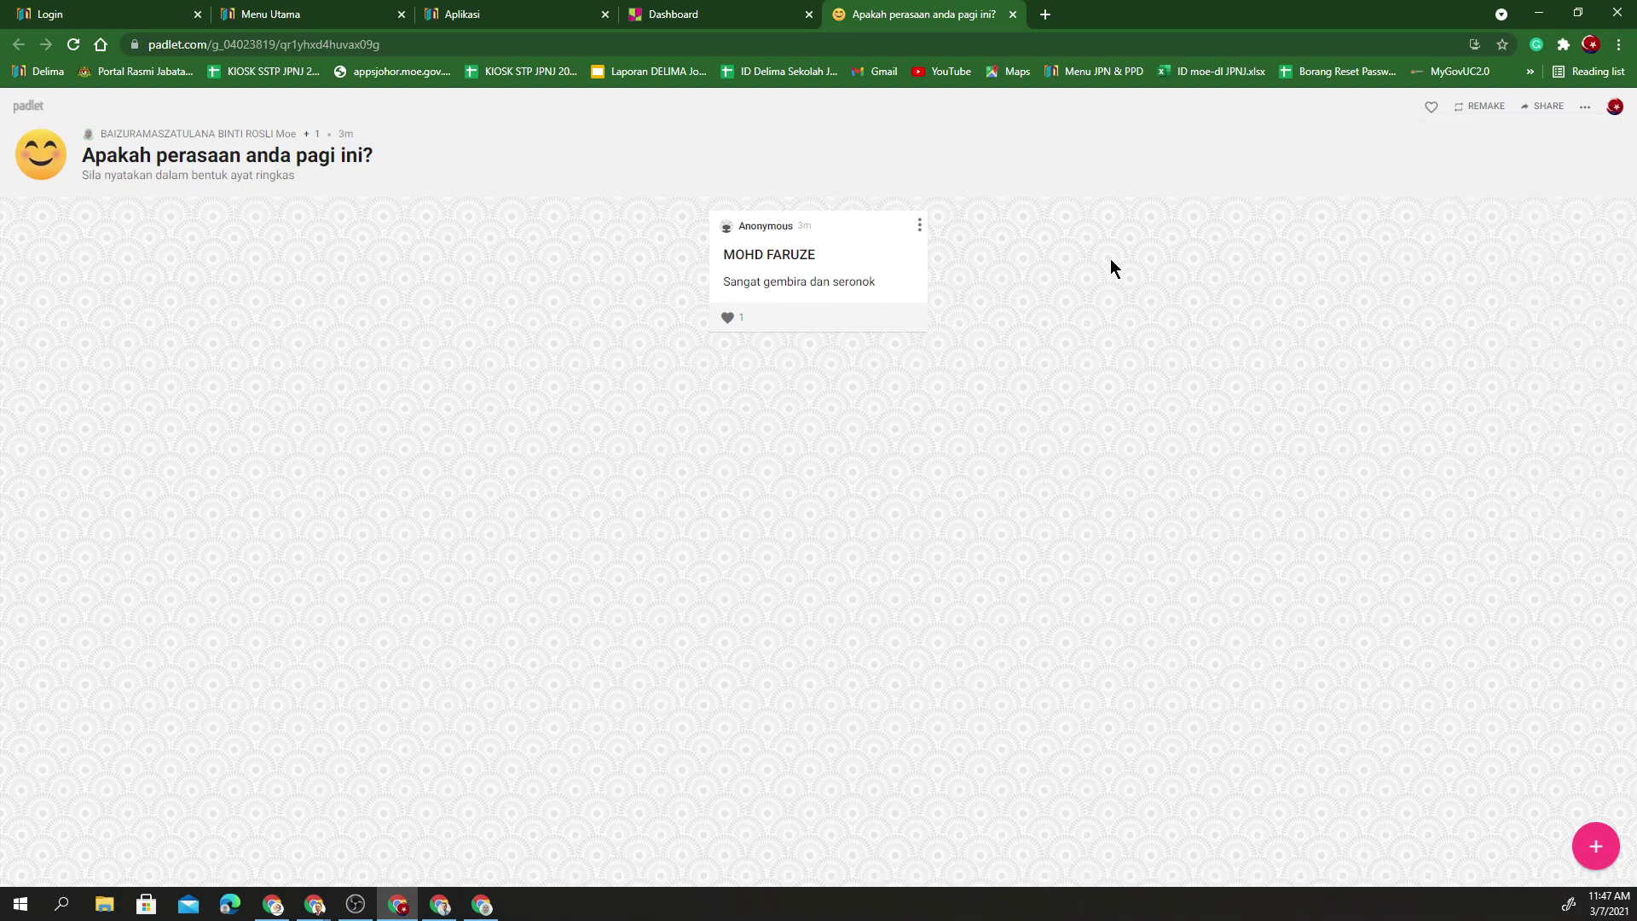
{"action": "left_click", "coordinate": [1597, 851]}
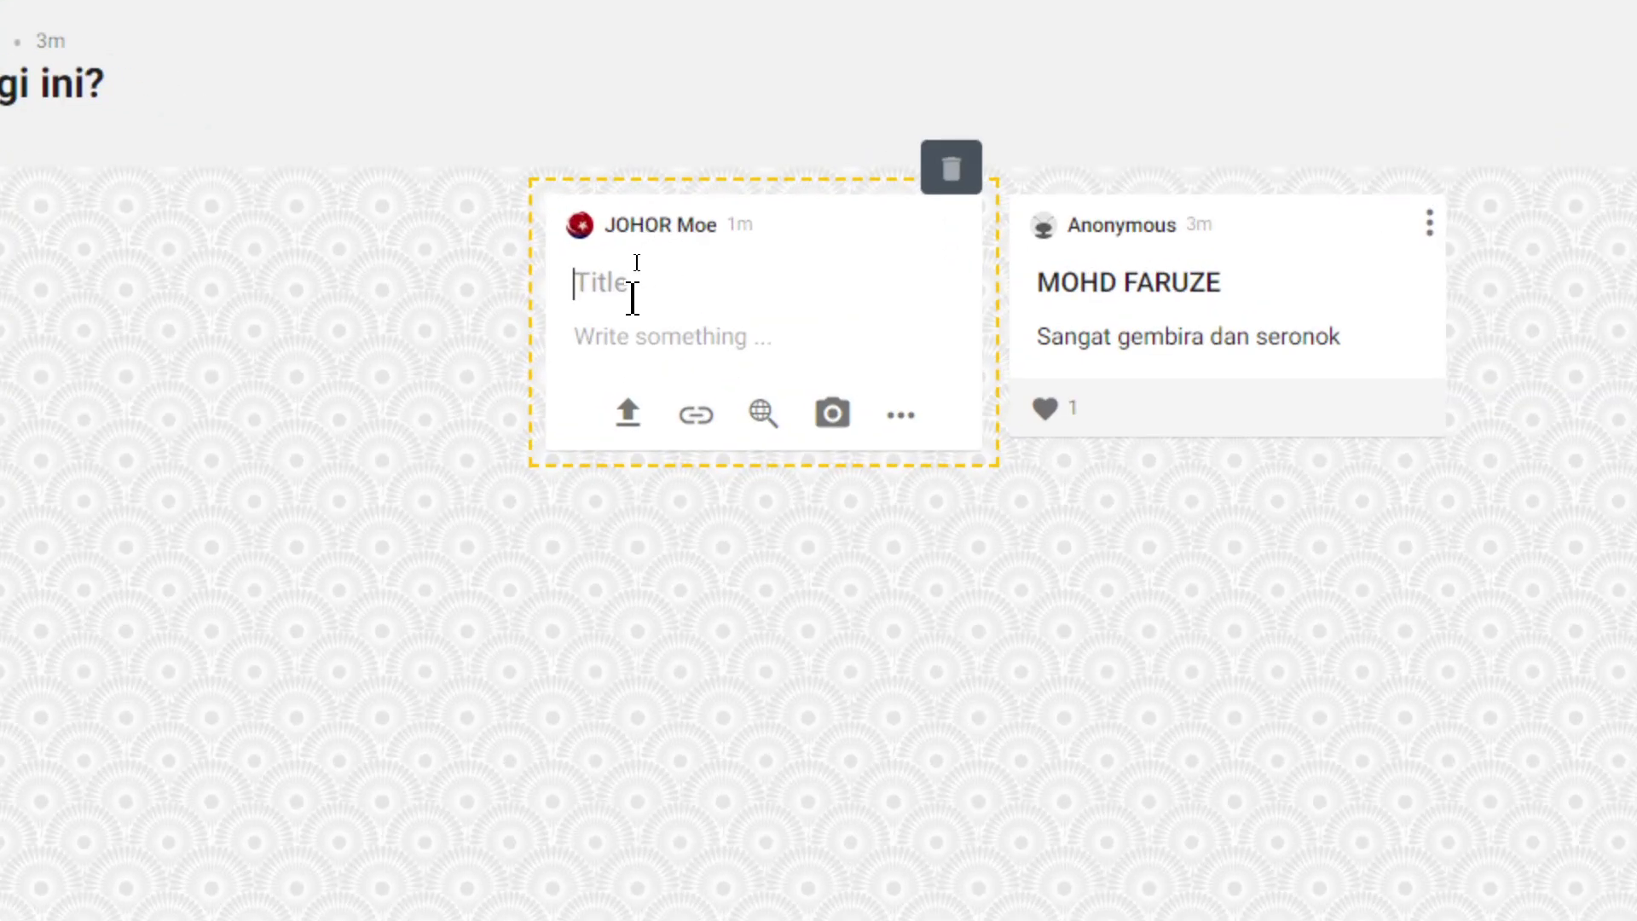
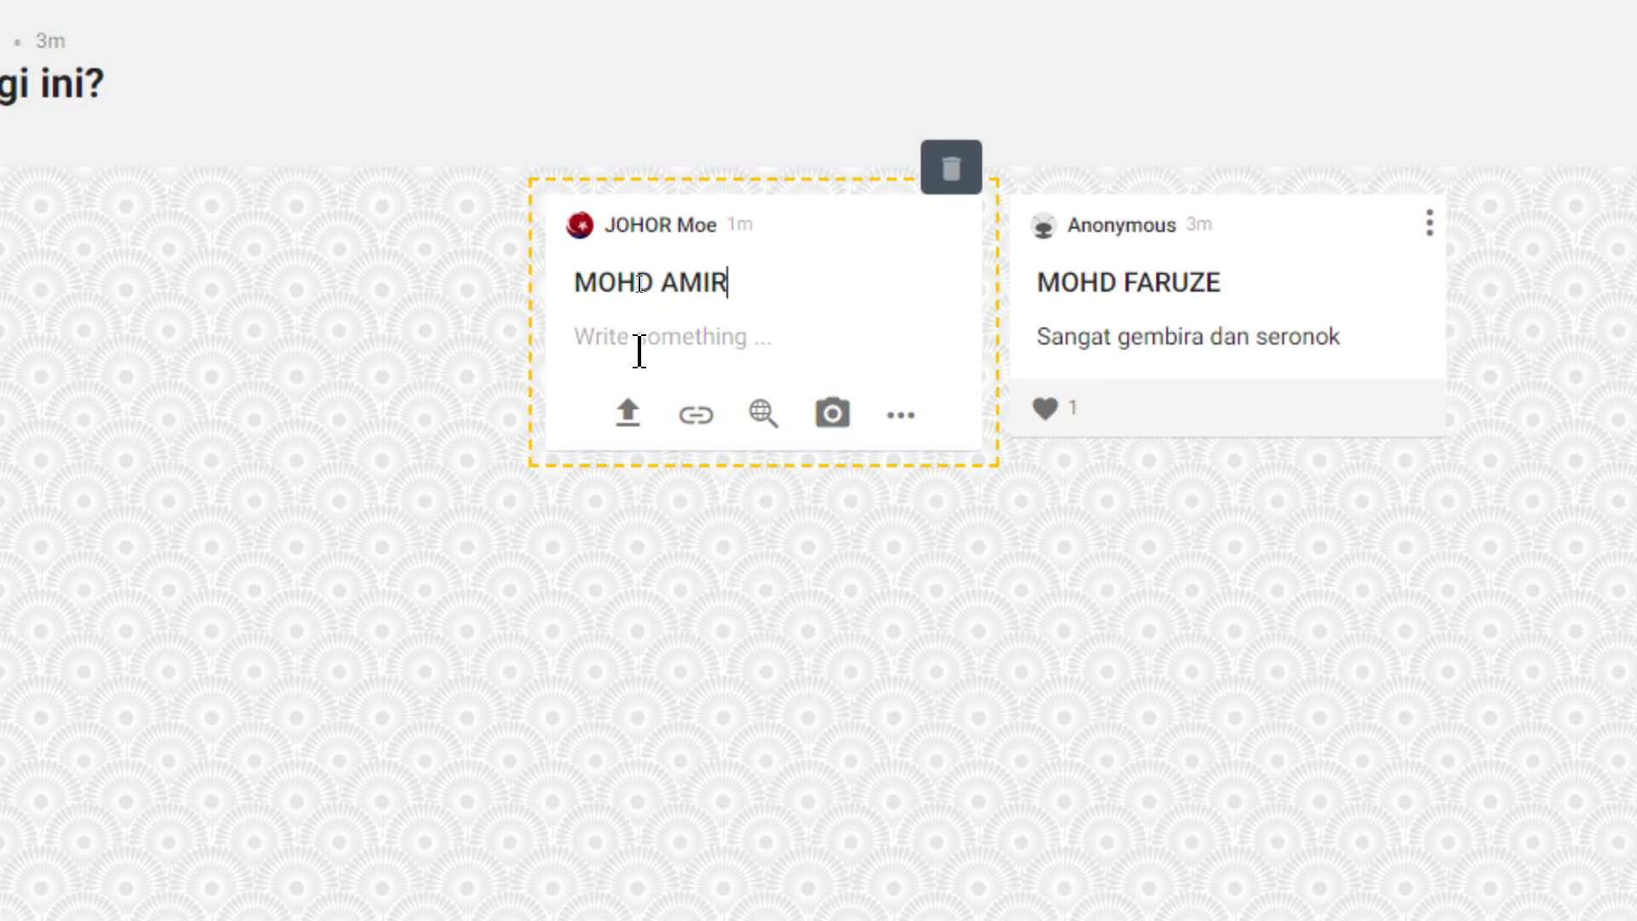
- Write 'Sangat penat dan letih' as the post's body text
{"action": "left_click", "coordinate": [640, 336]}
{"action": "type", "text": "Sana"}
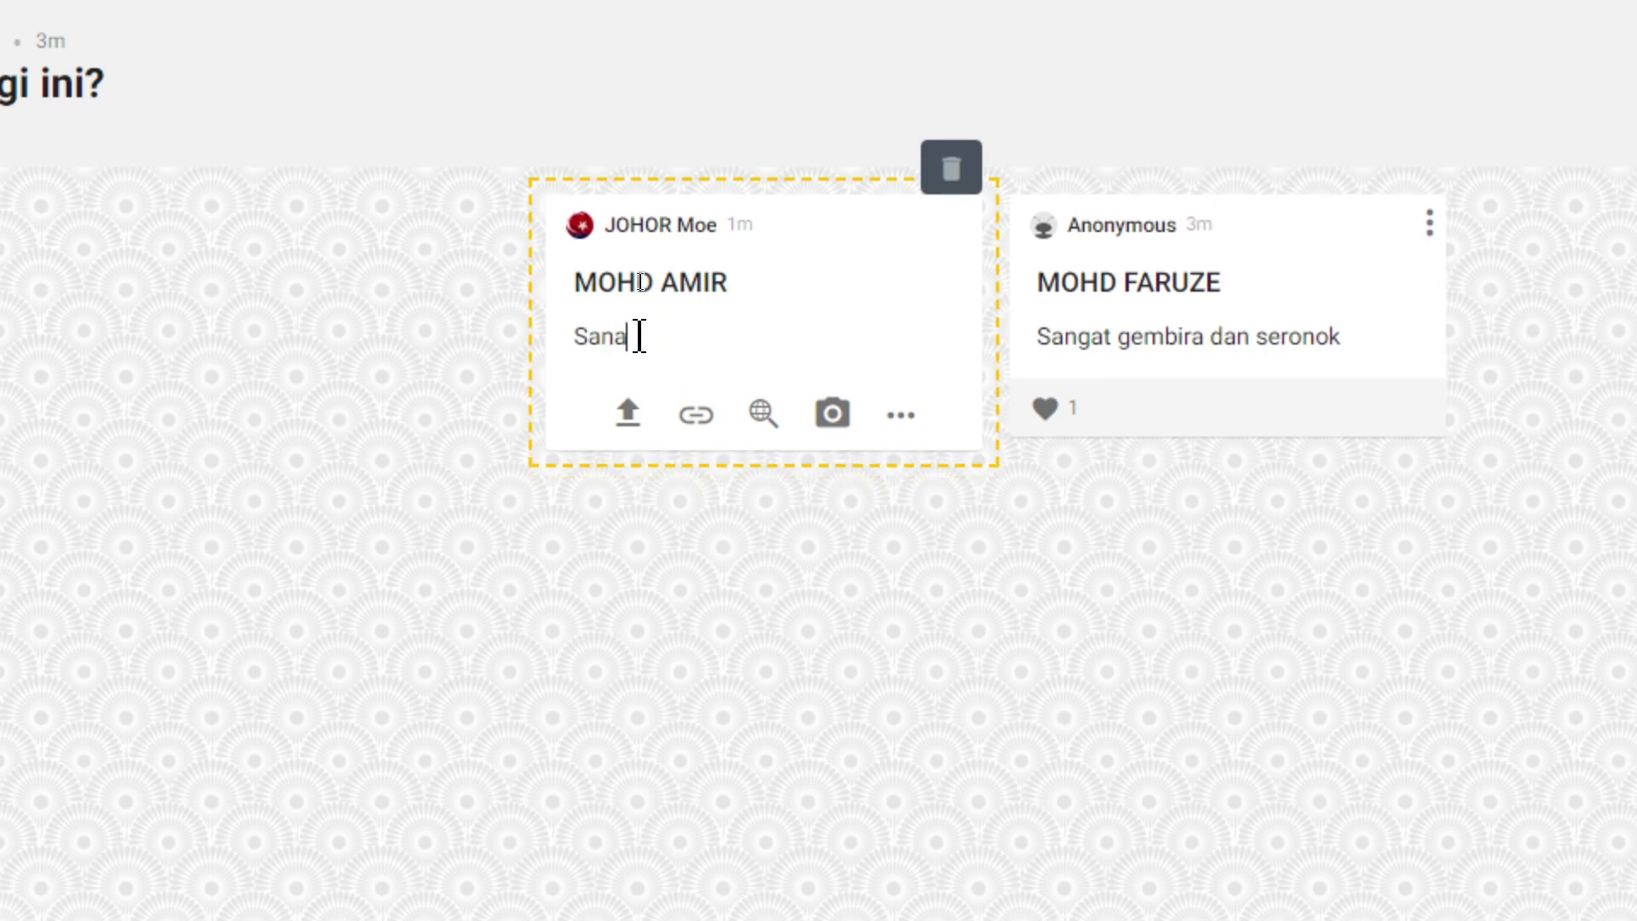
{"action": "key", "text": "BackSpace"}
{"action": "type", "text": "gat pent"}
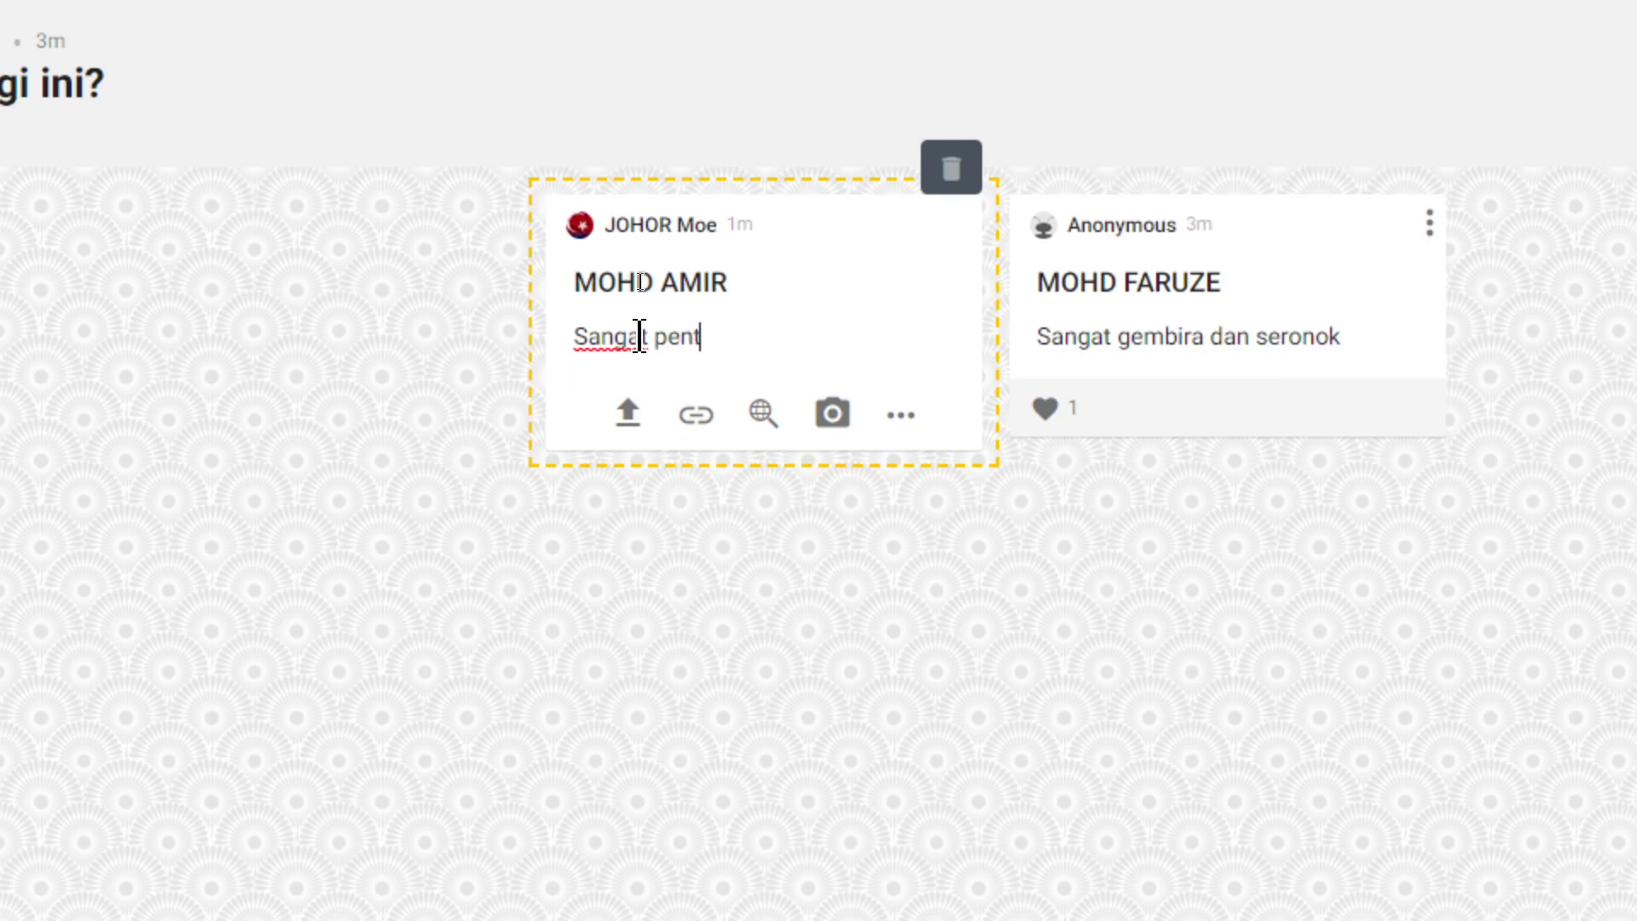
{"action": "key", "text": "BackSpace"}
{"action": "type", "text": "at danm"}
{"action": "key", "text": "BackSpace"}
{"action": "type", "text": "letih"}
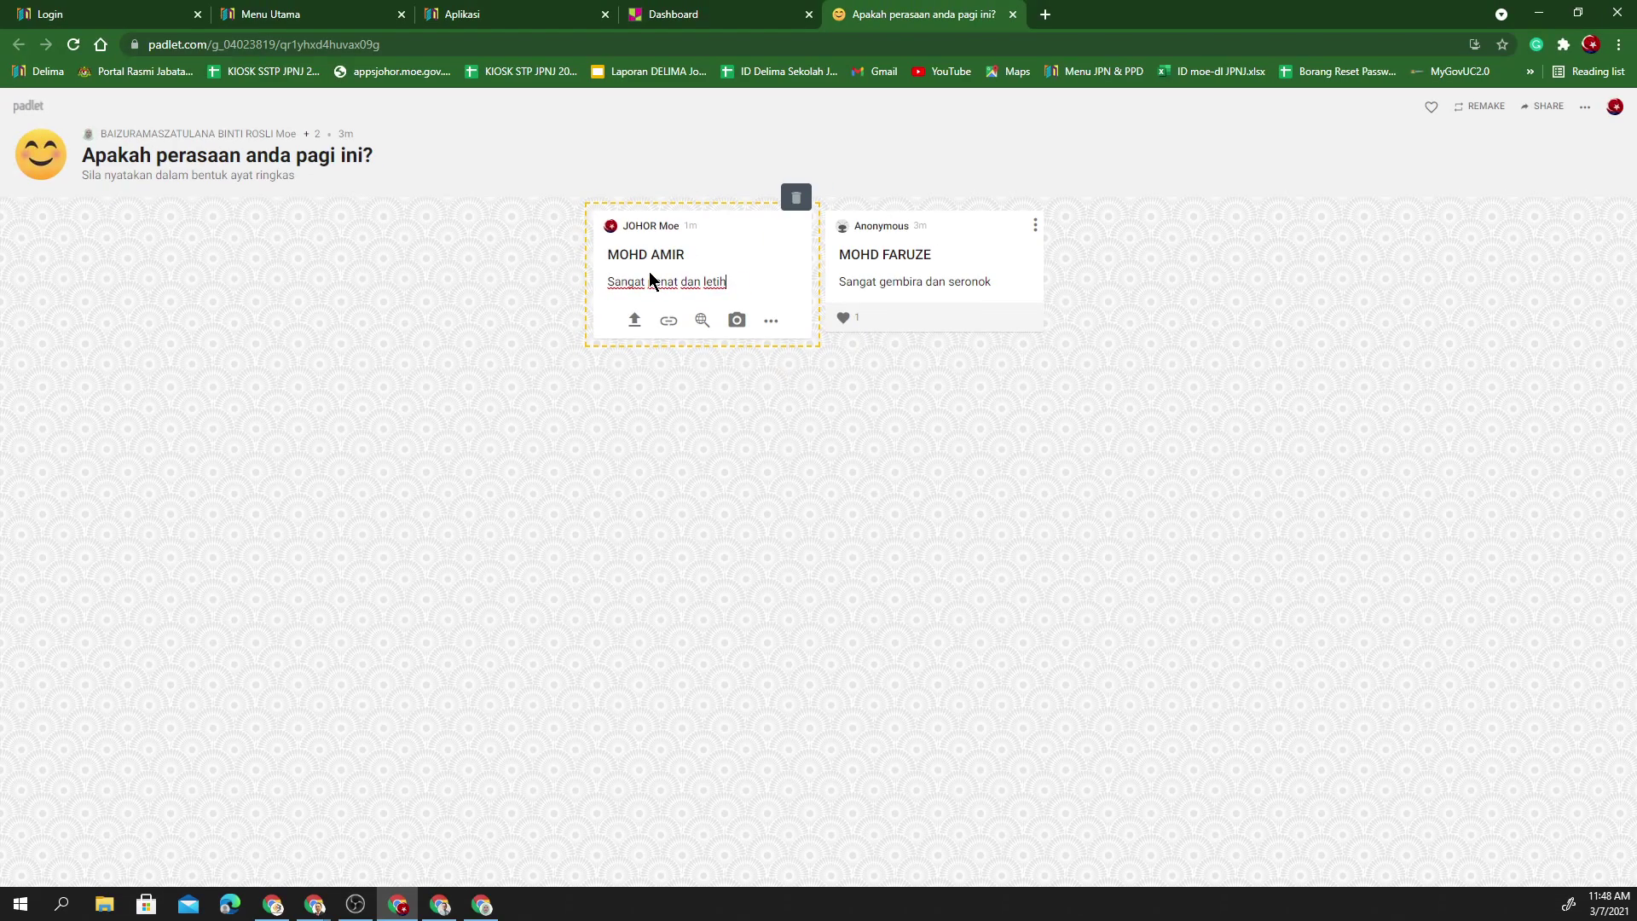
- Upload the portrait JPG photo from the Pictures folder as the post's attachment
{"action": "left_click", "coordinate": [636, 322]}
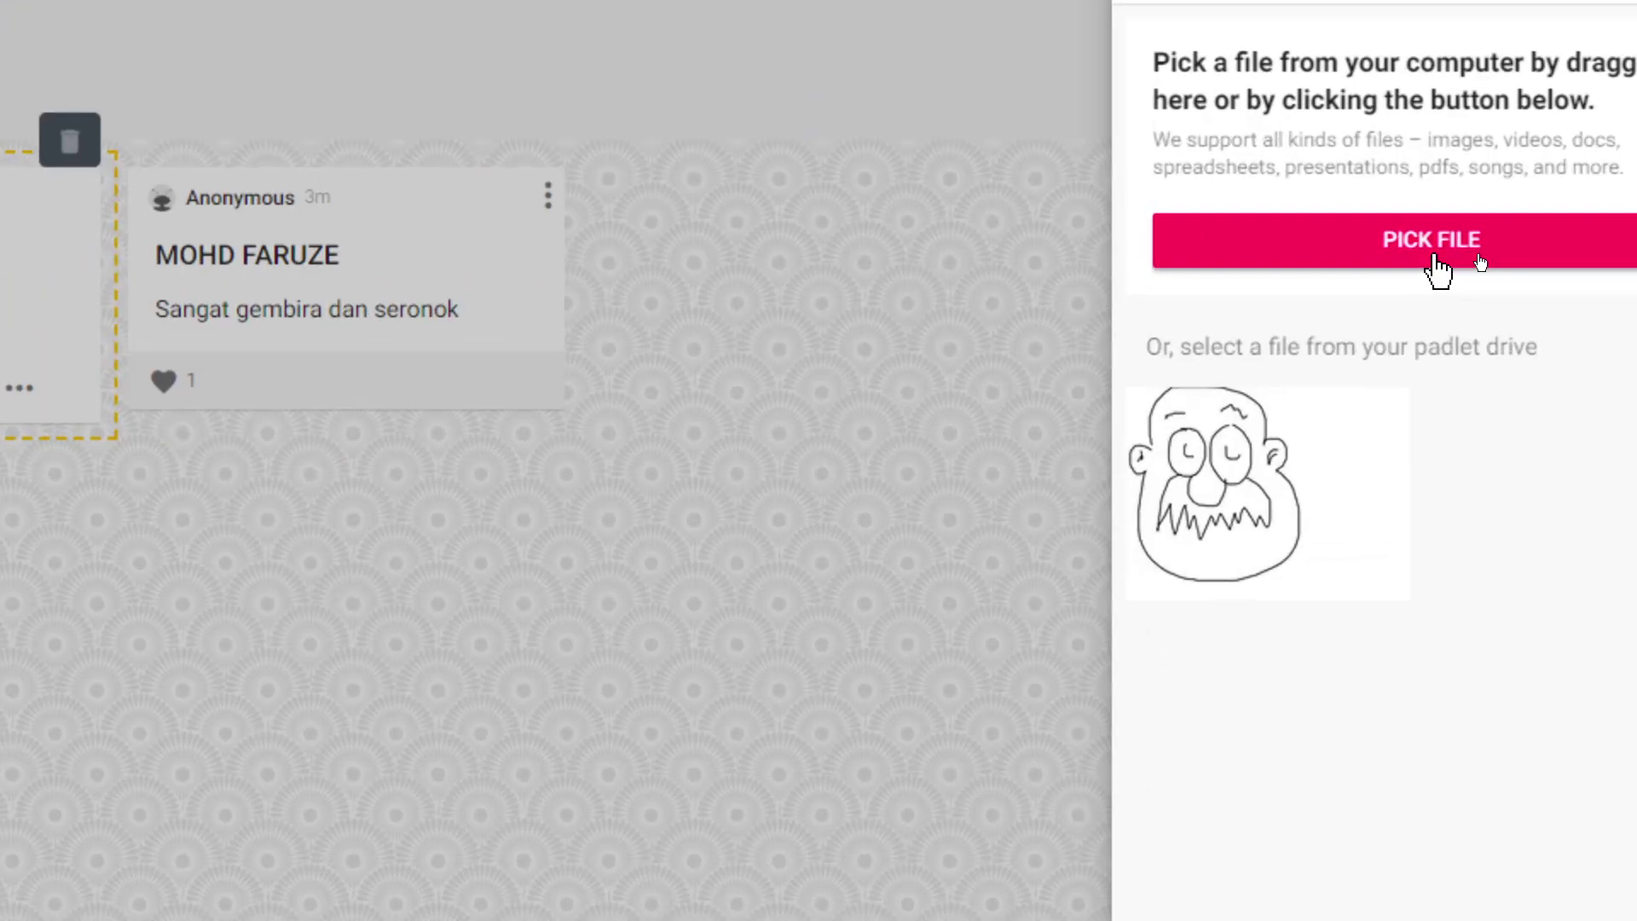
{"action": "left_click", "coordinate": [1437, 254]}
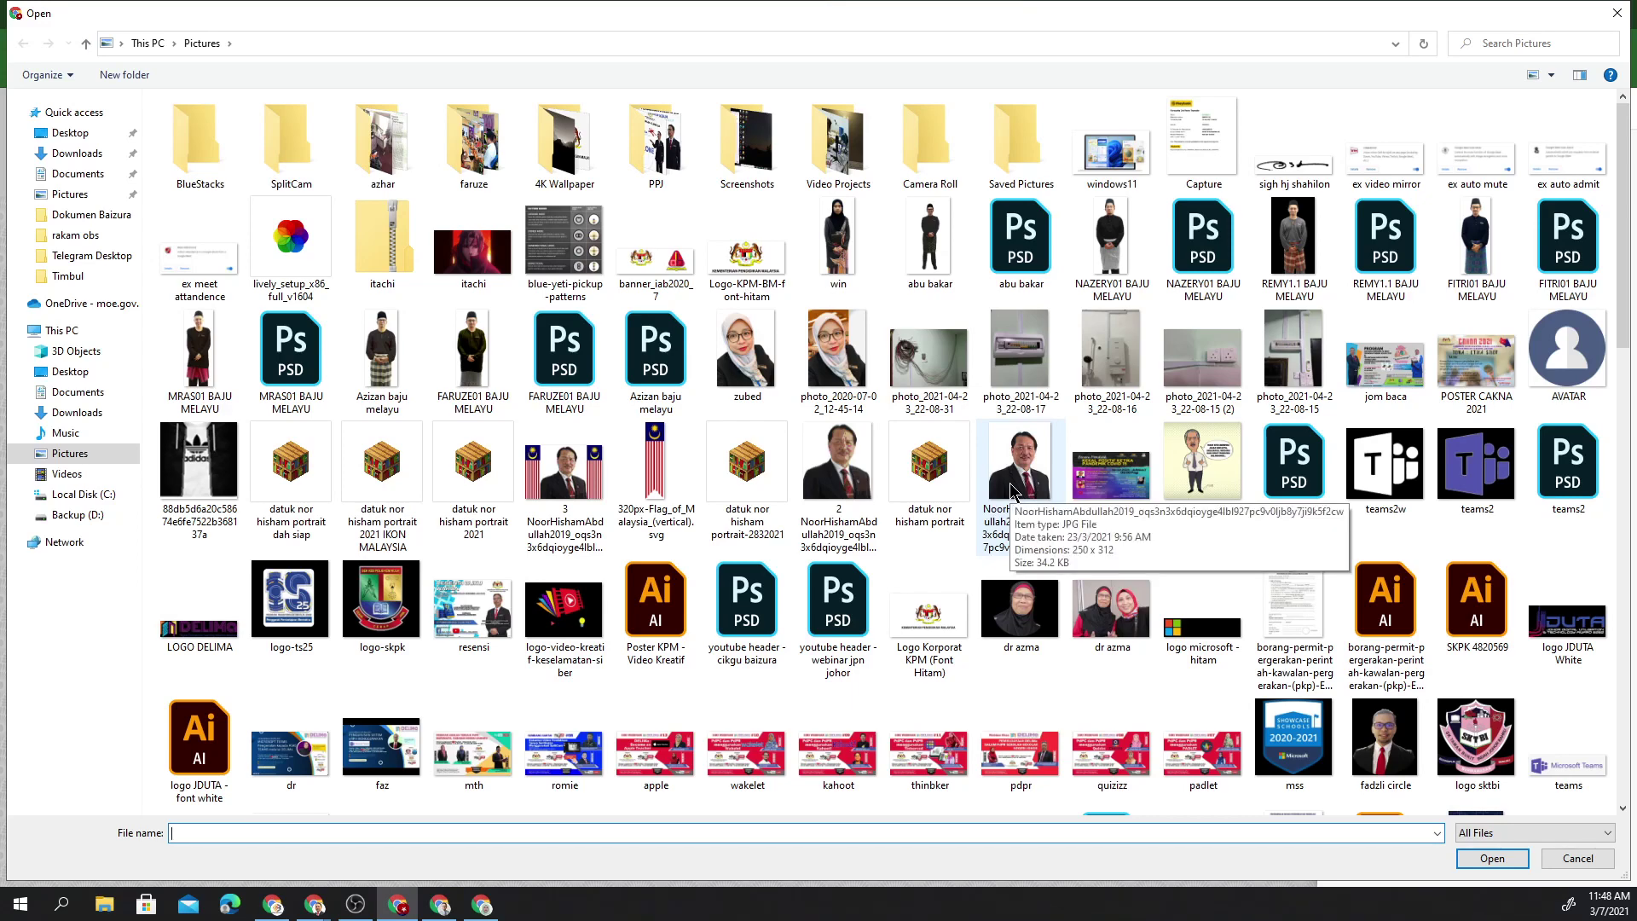
{"action": "left_click", "coordinate": [1014, 491]}
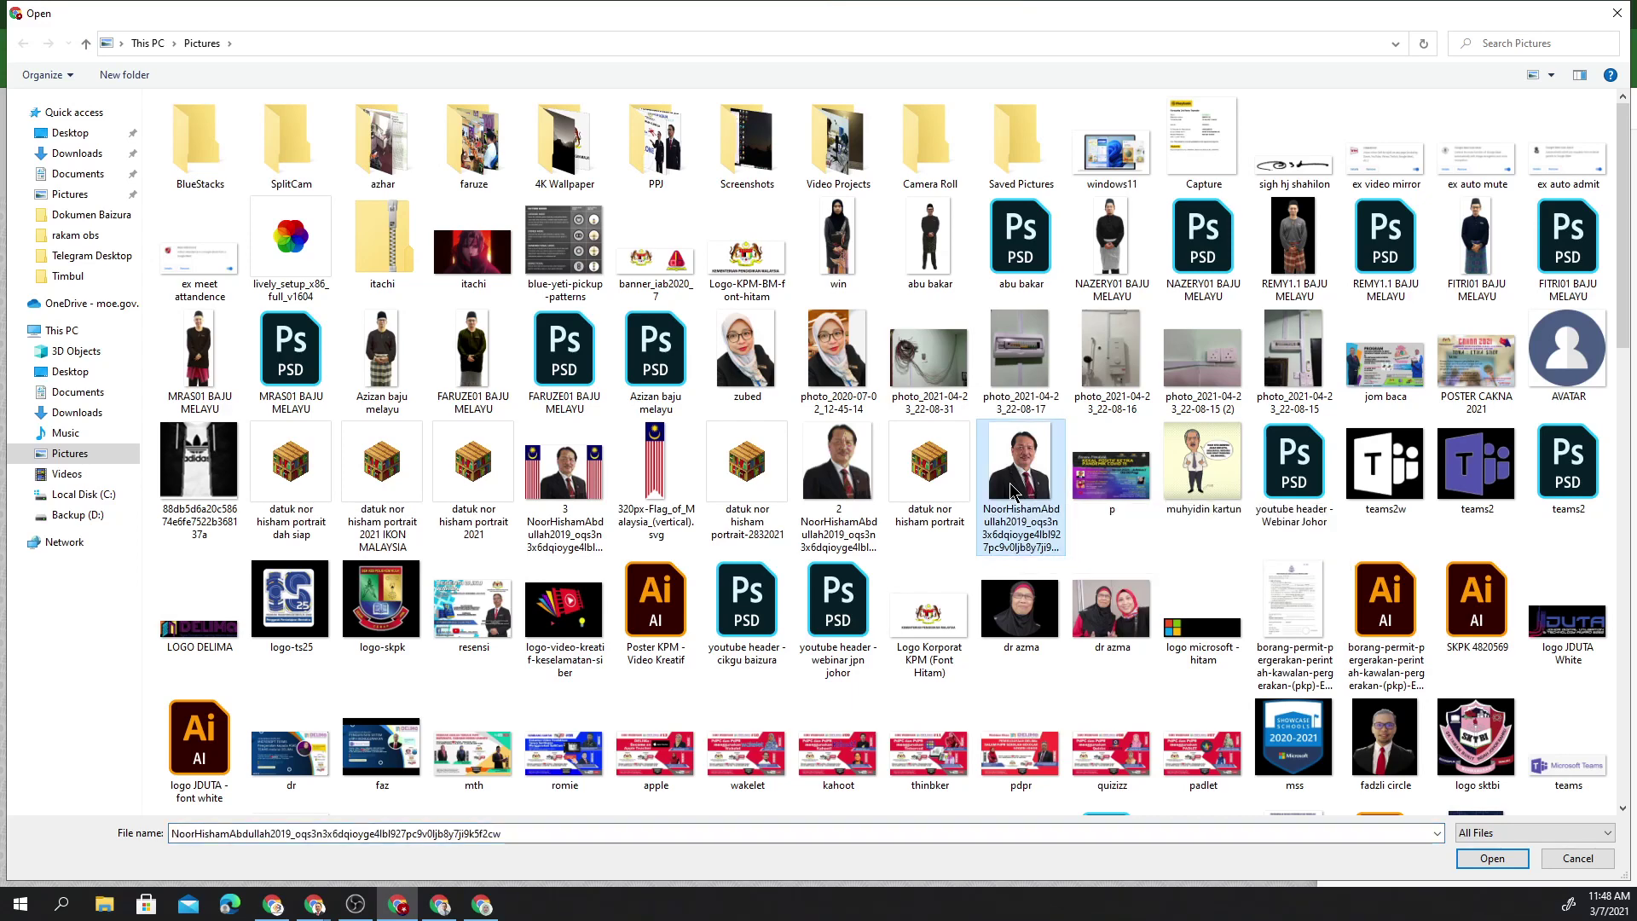
{"action": "double_click", "coordinate": [1014, 492]}
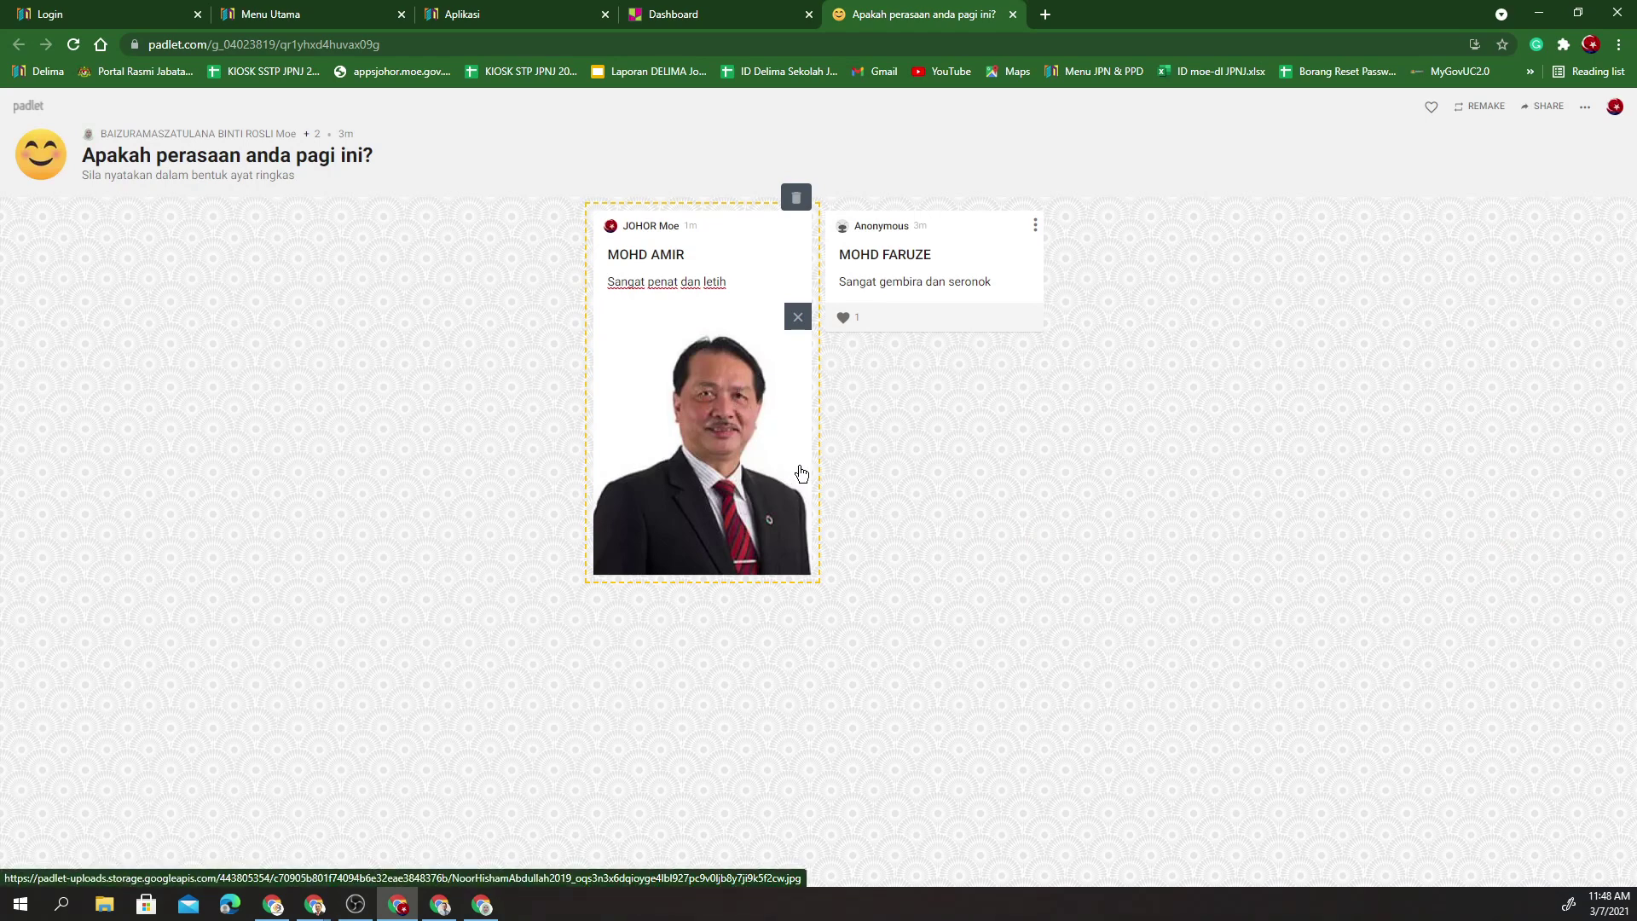
- Publish the 'Sangat penat dan letih' post and begin another blank post
{"action": "left_click", "coordinate": [887, 444]}
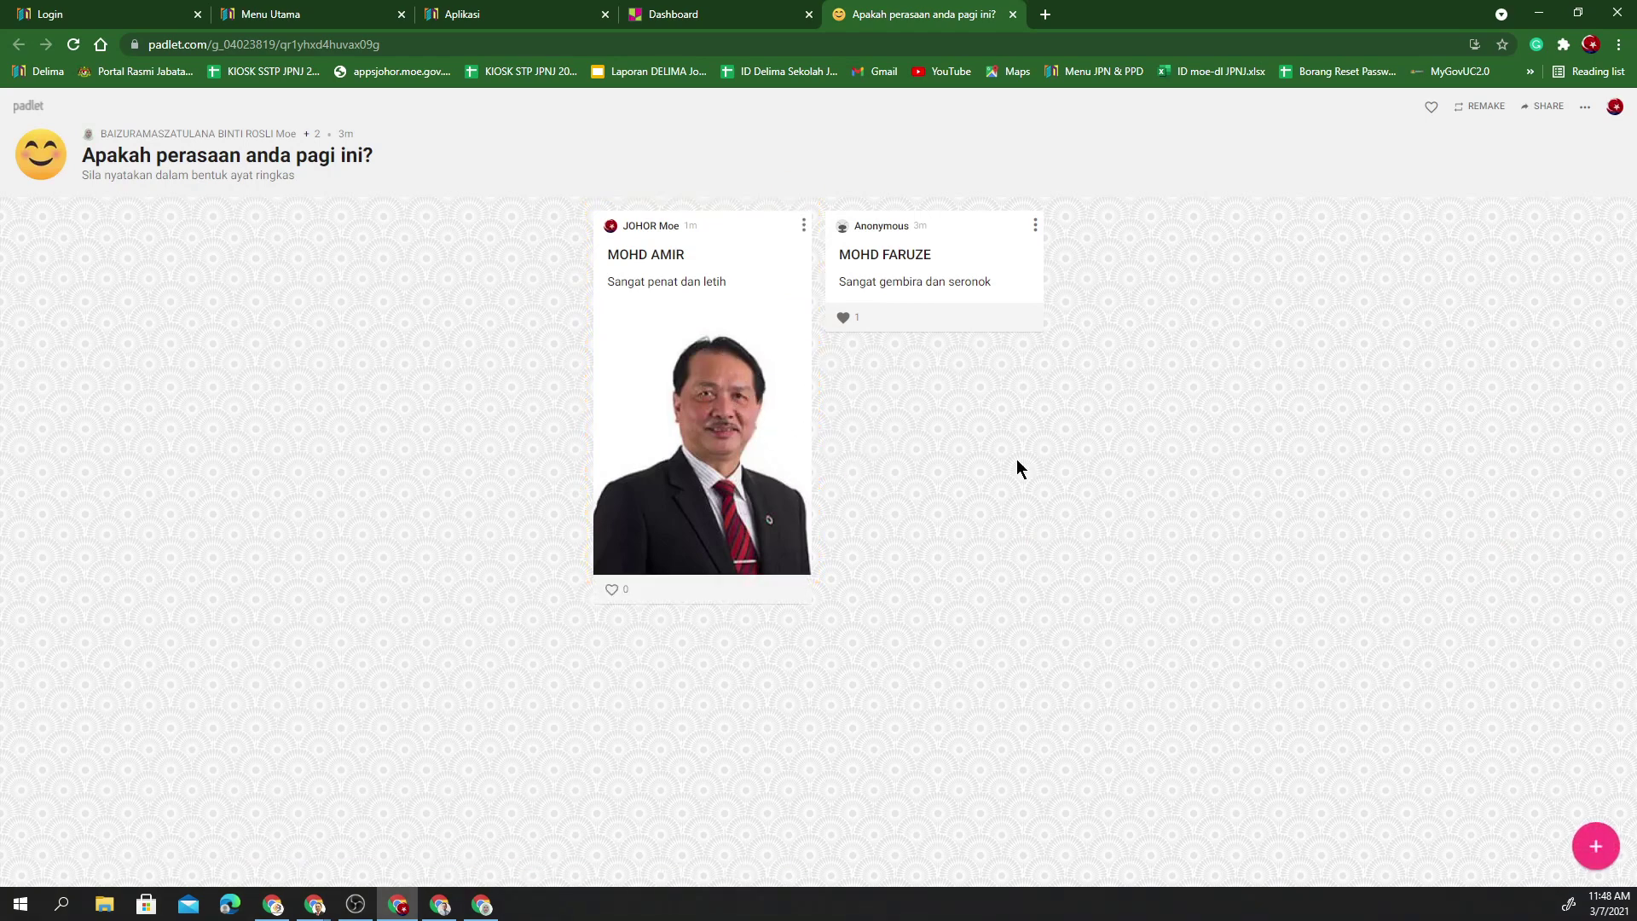
{"action": "left_click", "coordinate": [1594, 852]}
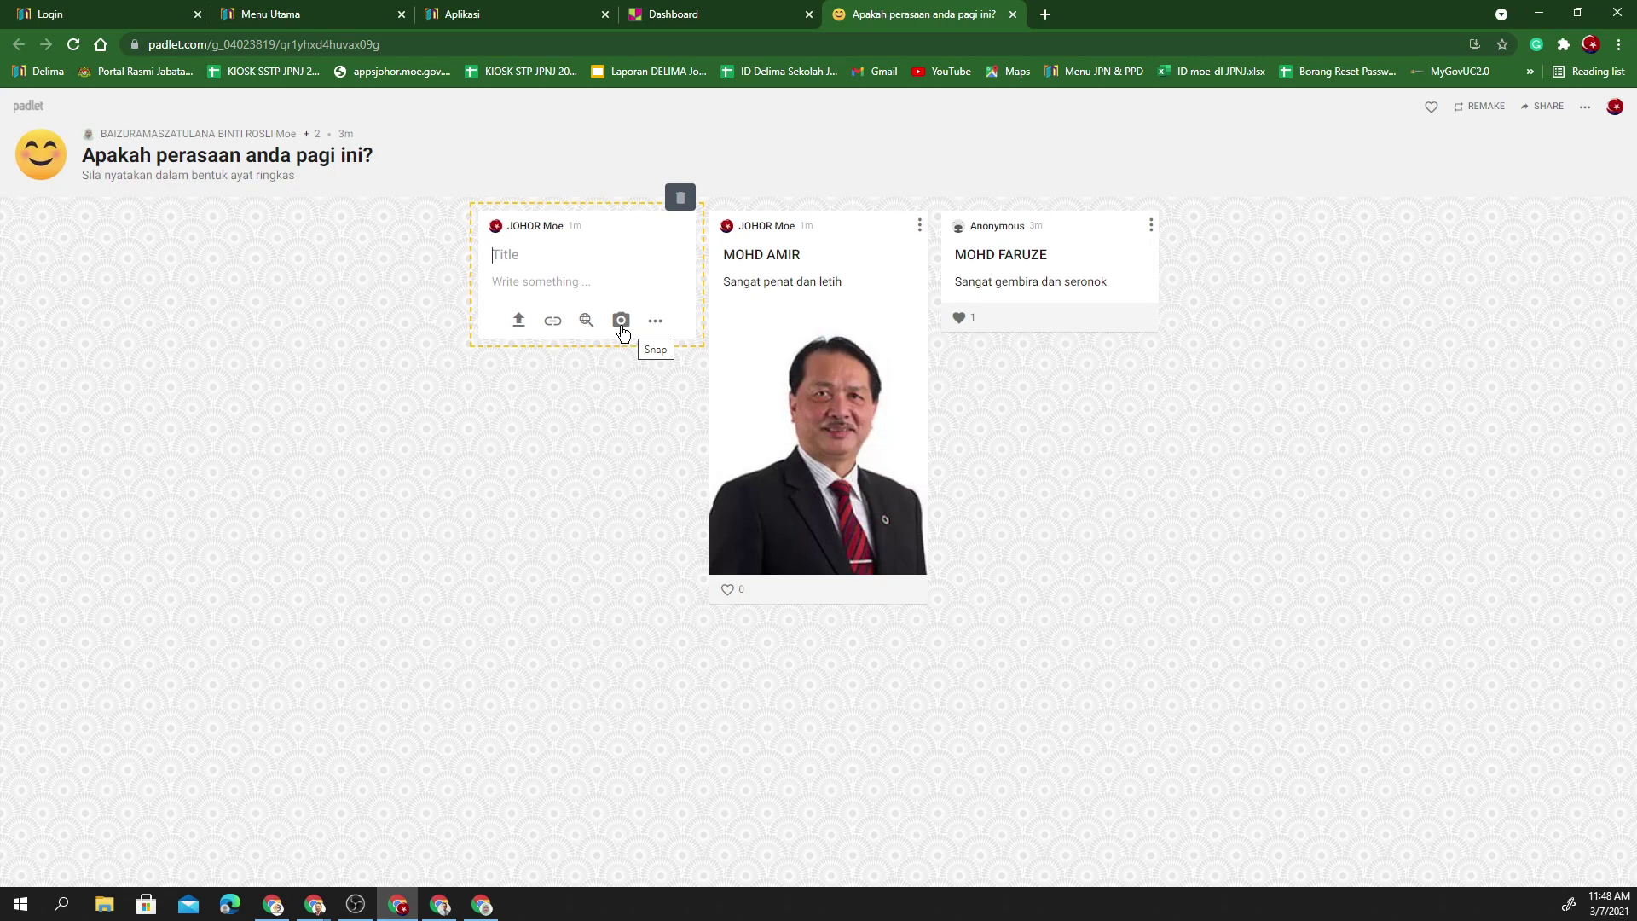
- Try the Snap camera attachment, allowing camera access, then close the photo booth
{"action": "left_click", "coordinate": [622, 324]}
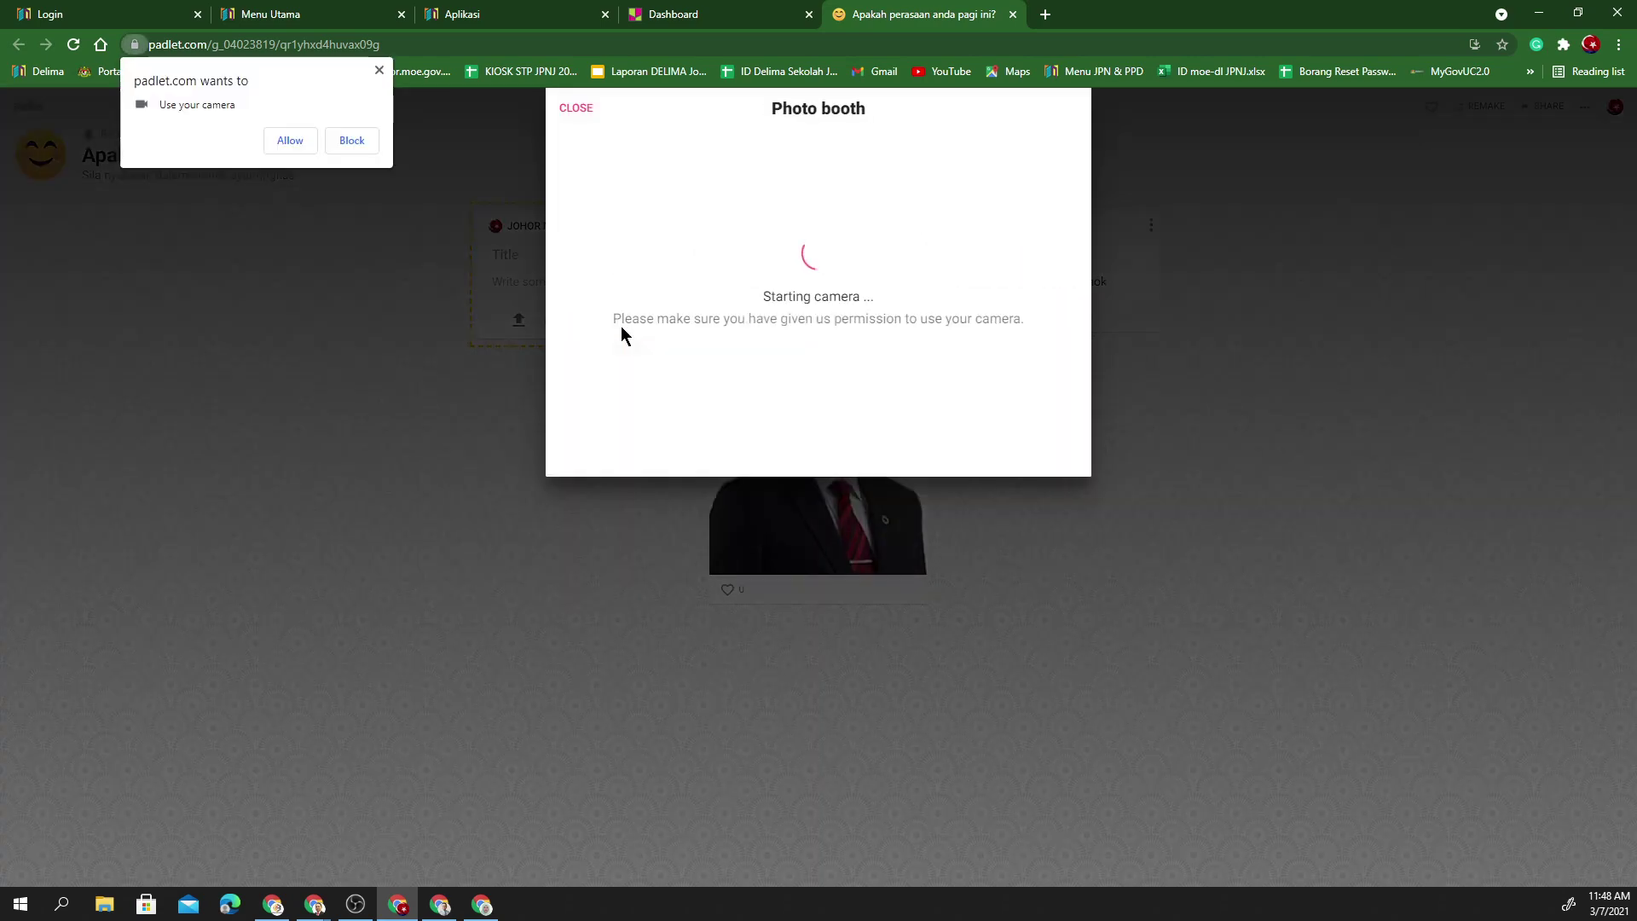
{"action": "left_click", "coordinate": [297, 145]}
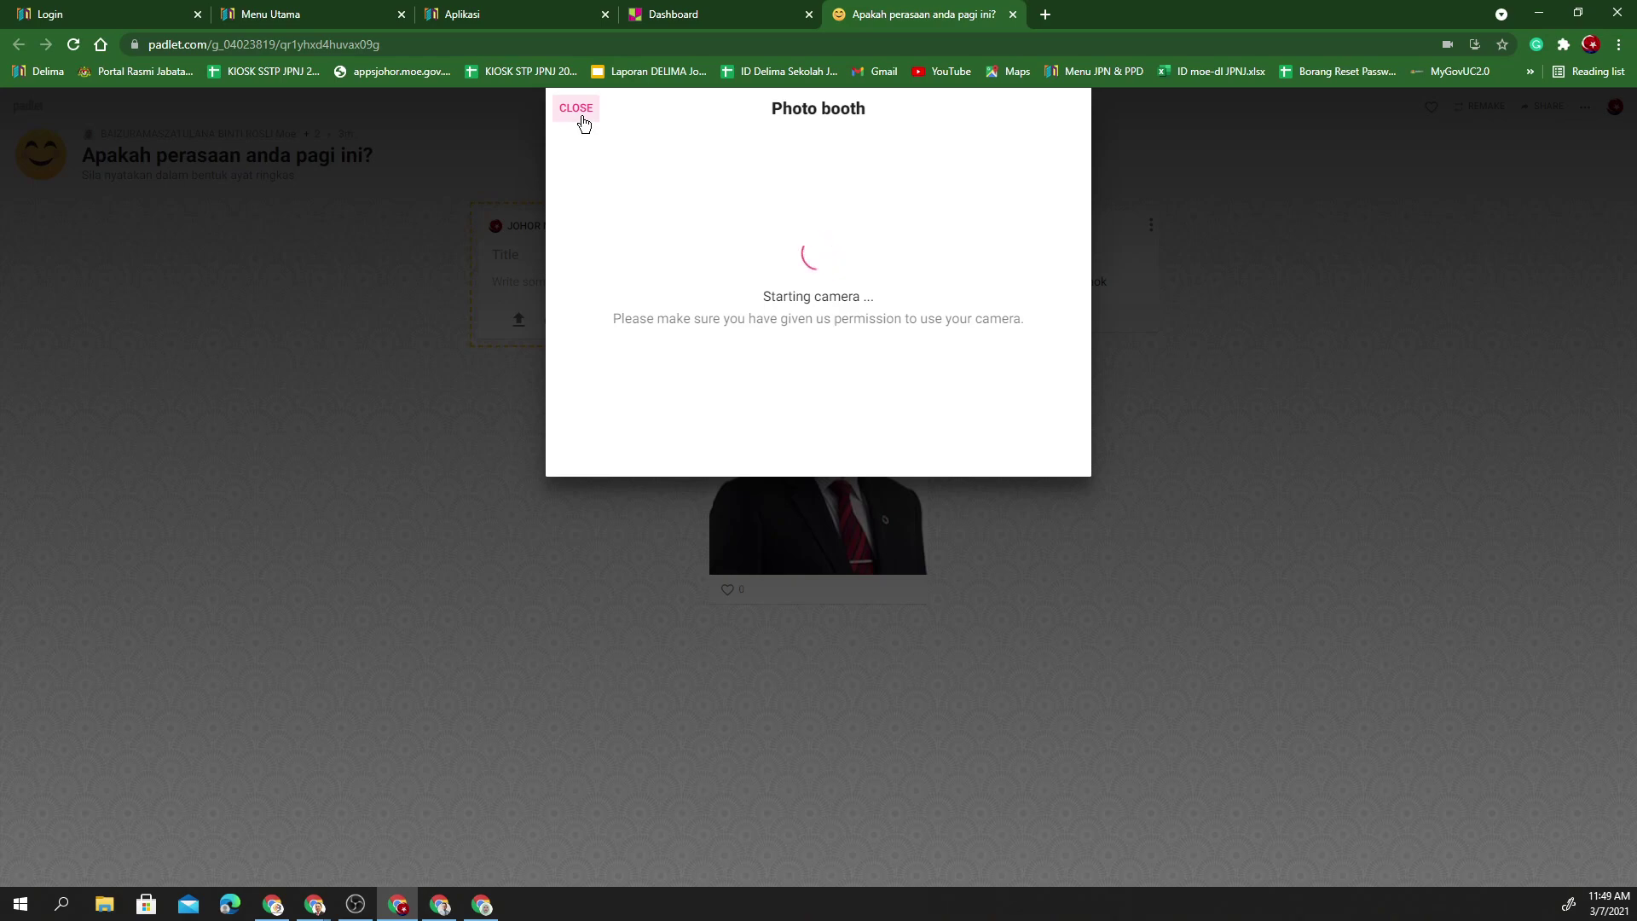
{"action": "left_click", "coordinate": [577, 109]}
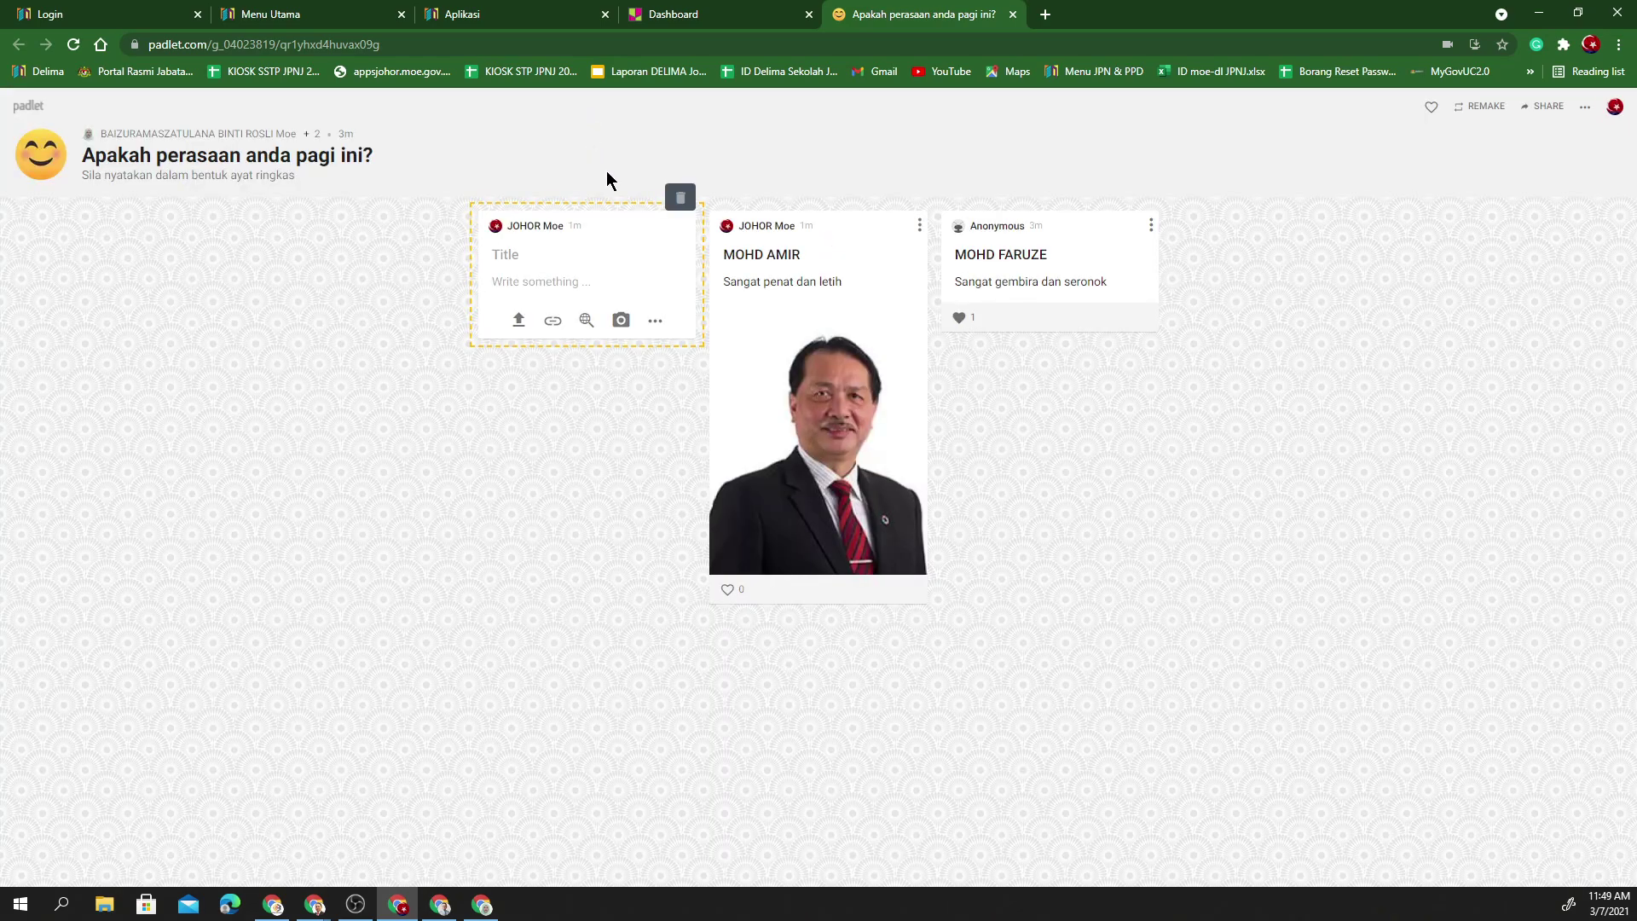
- Close the attachment options and clipboard prompt, then discard the empty draft post
{"action": "left_click", "coordinate": [655, 328]}
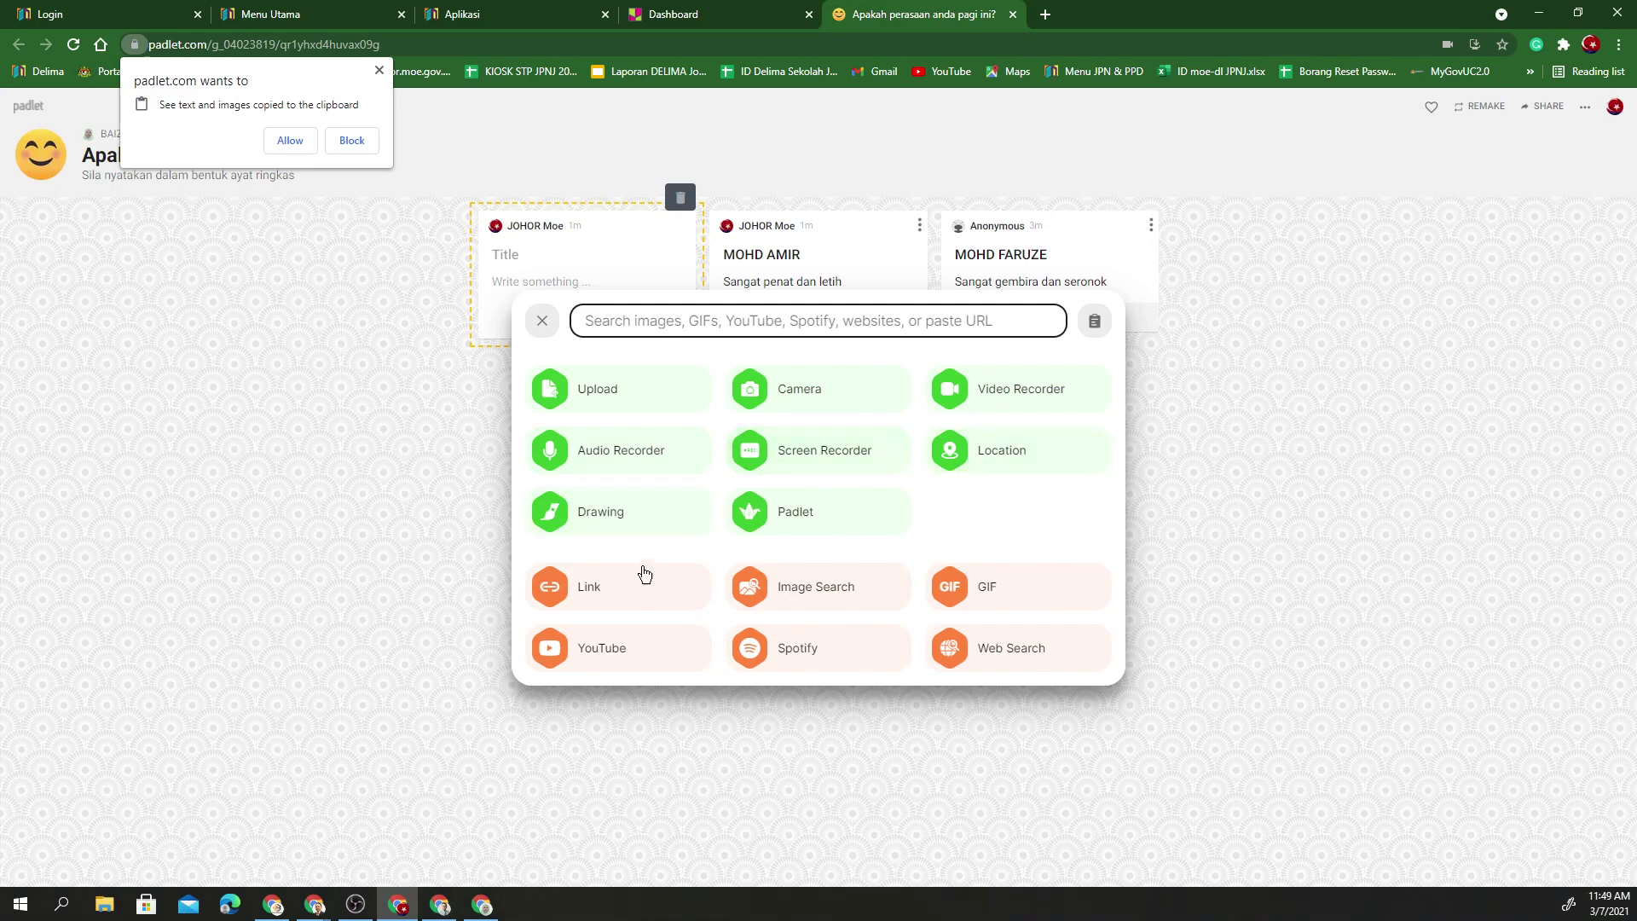
{"action": "left_click", "coordinate": [1238, 407]}
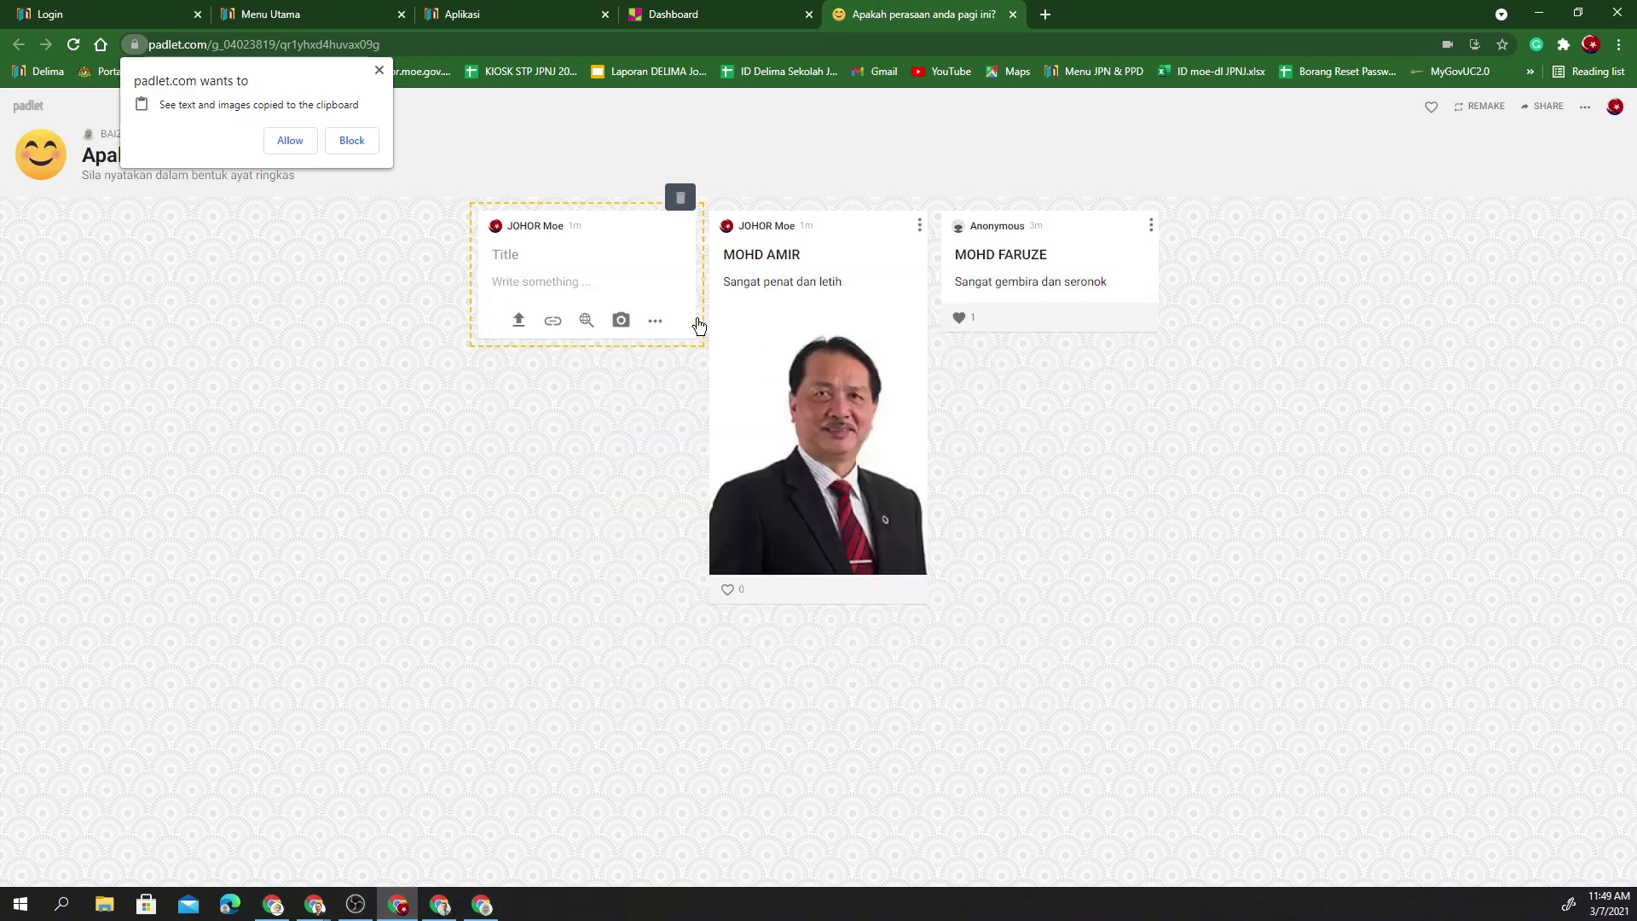
{"action": "left_click", "coordinate": [380, 70]}
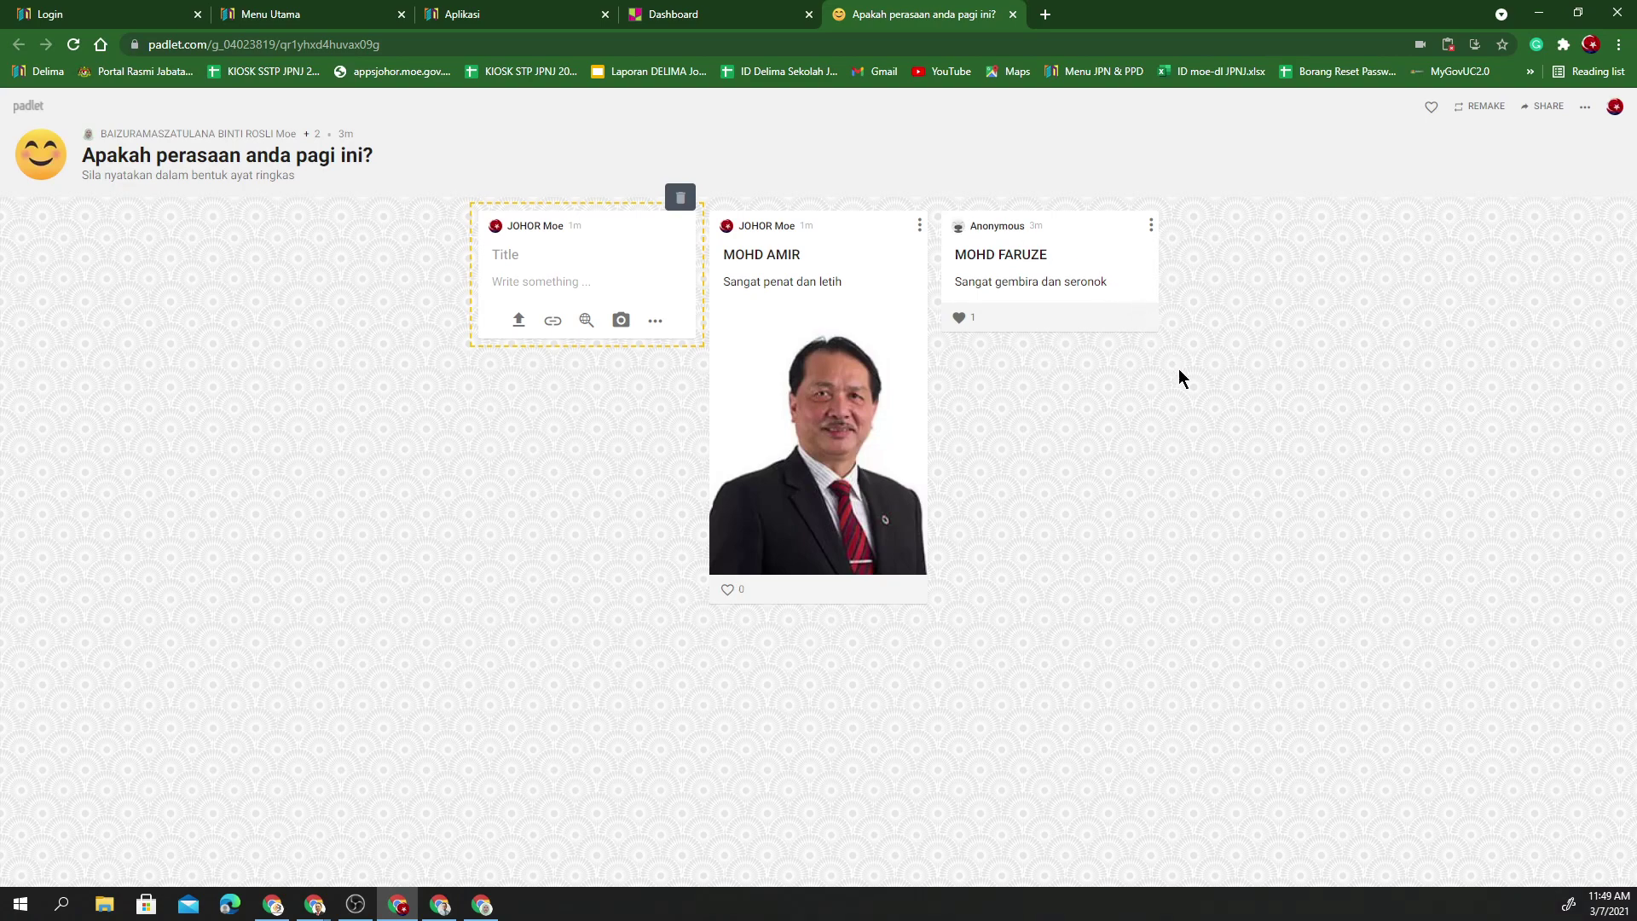
{"action": "left_click", "coordinate": [1170, 445]}
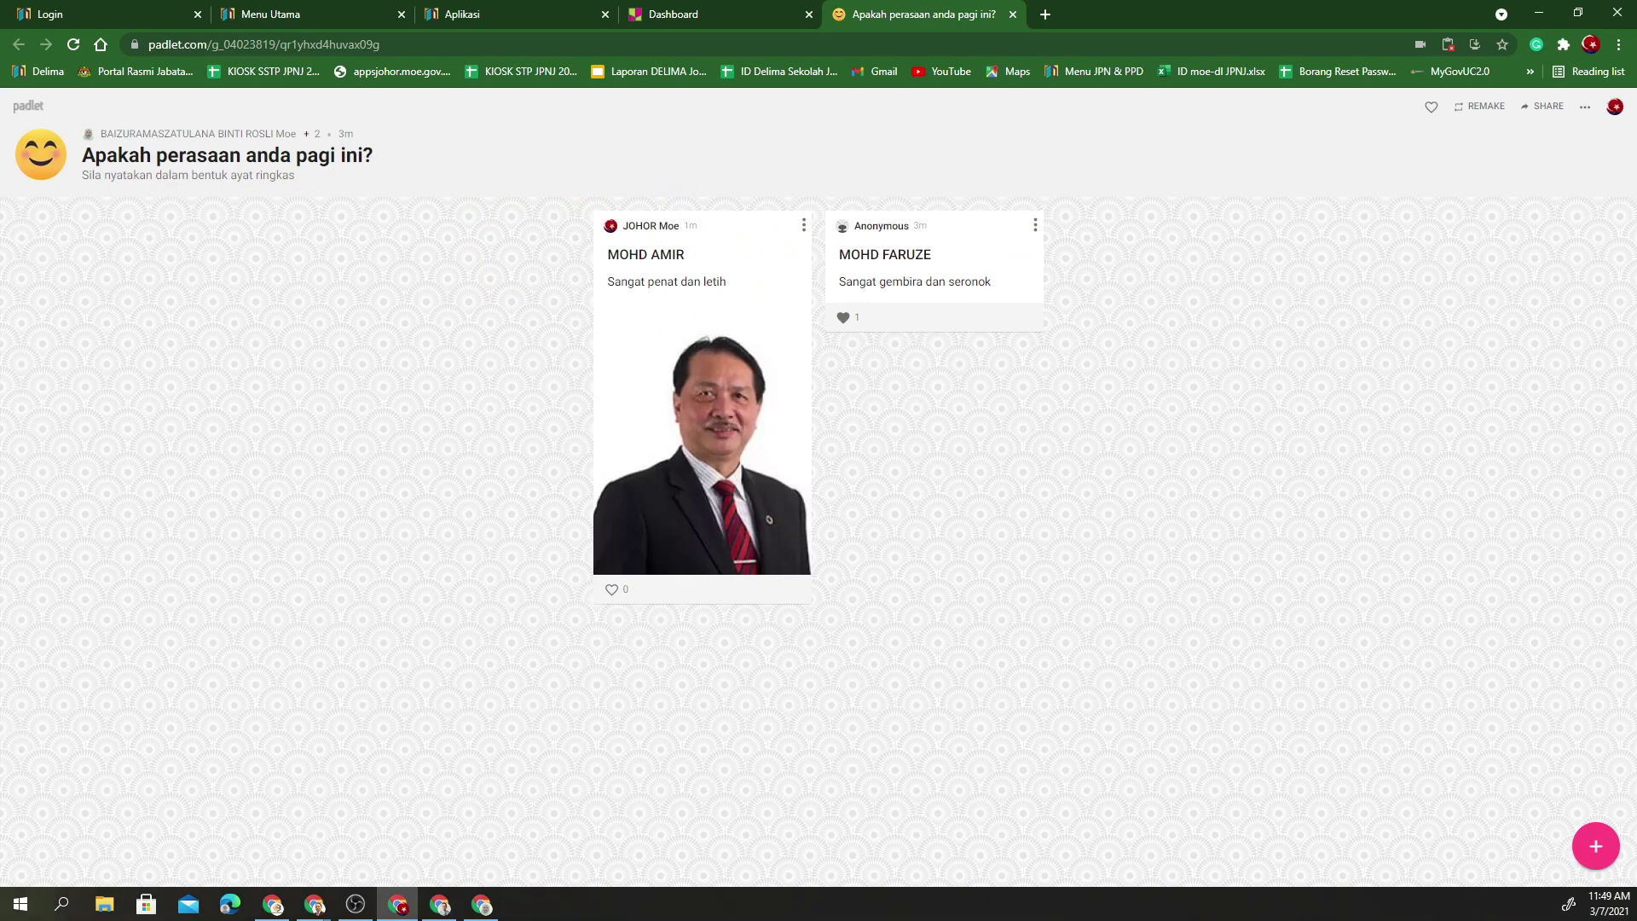
- Switch to the owner's Chrome window and open that account's Padlet dashboard
{"action": "key", "text": "alt+Tab"}
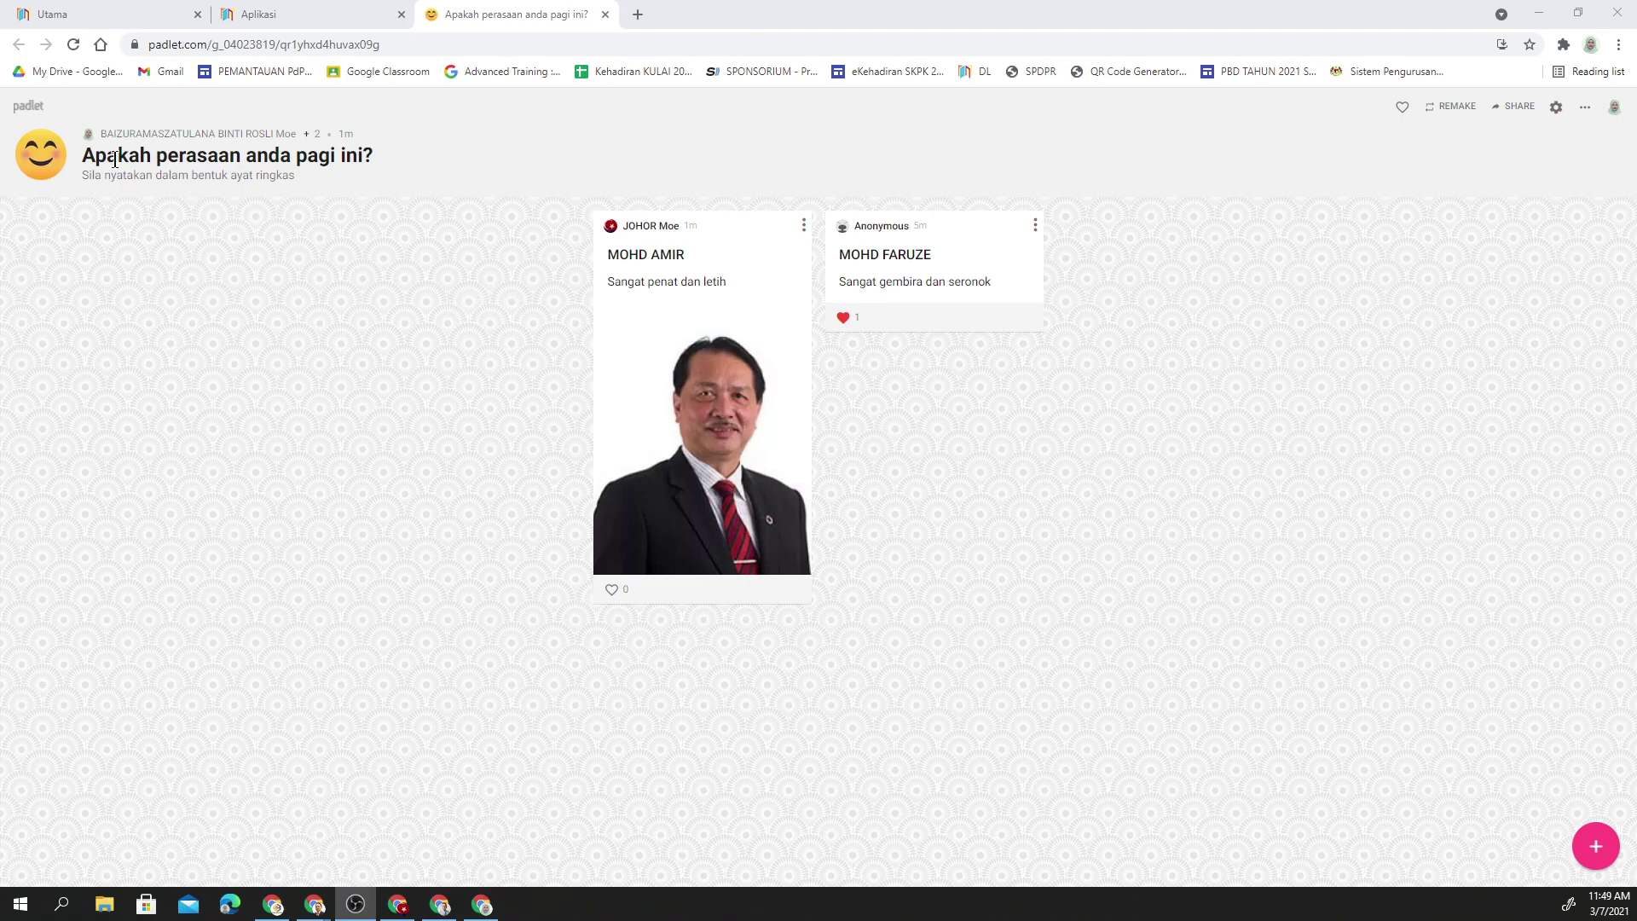
{"action": "left_click", "coordinate": [33, 117]}
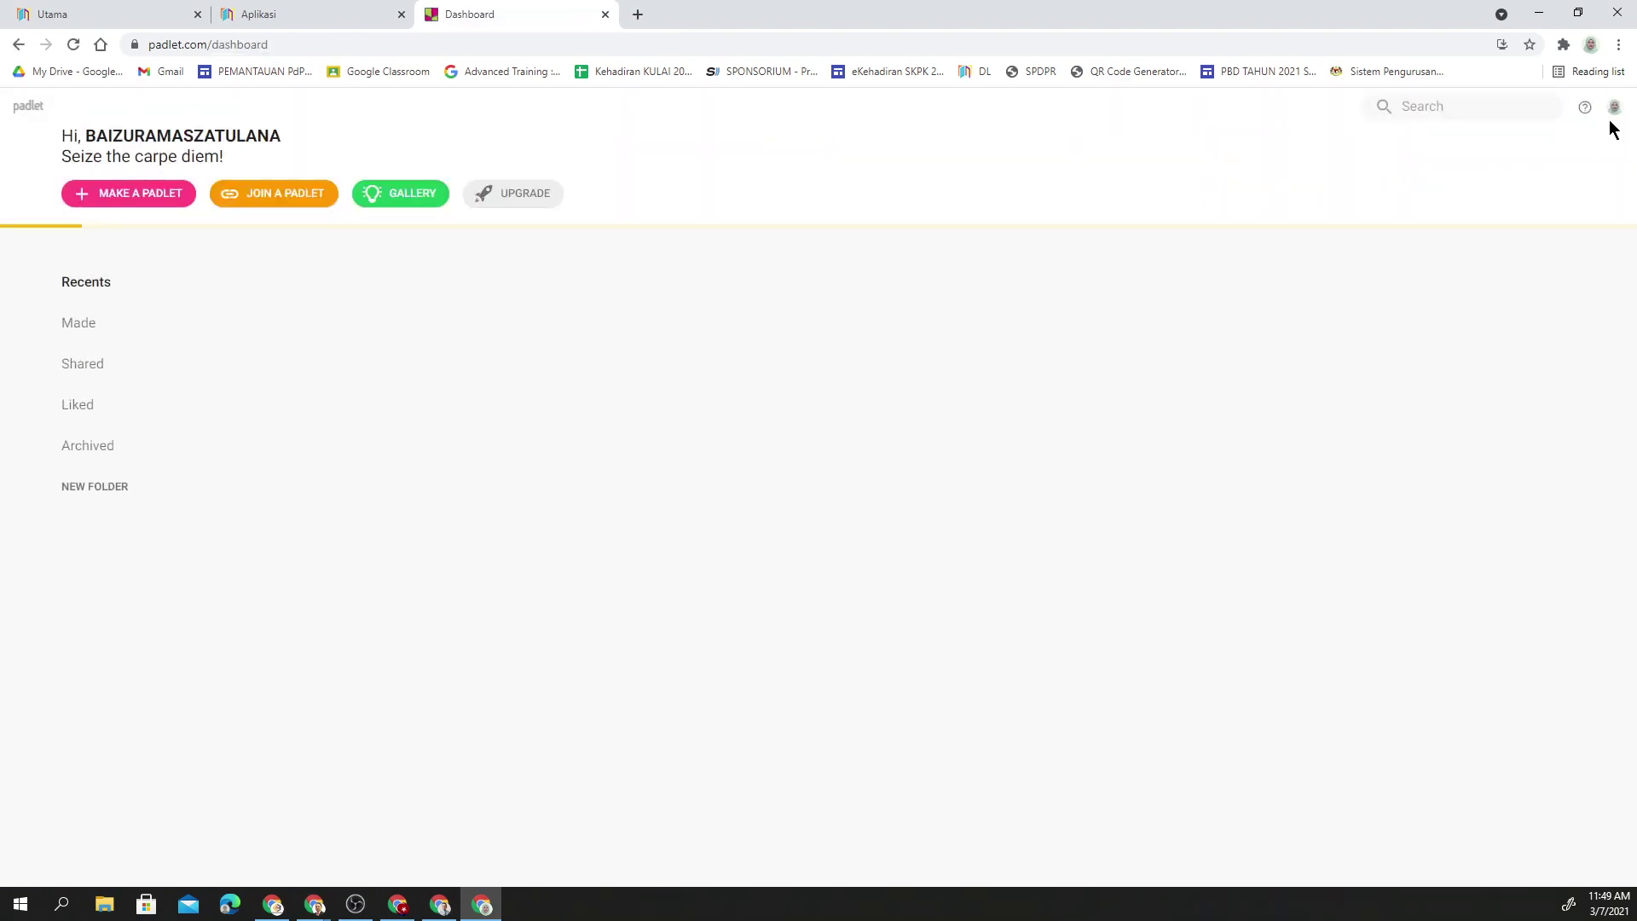
{"action": "left_click", "coordinate": [1614, 107]}
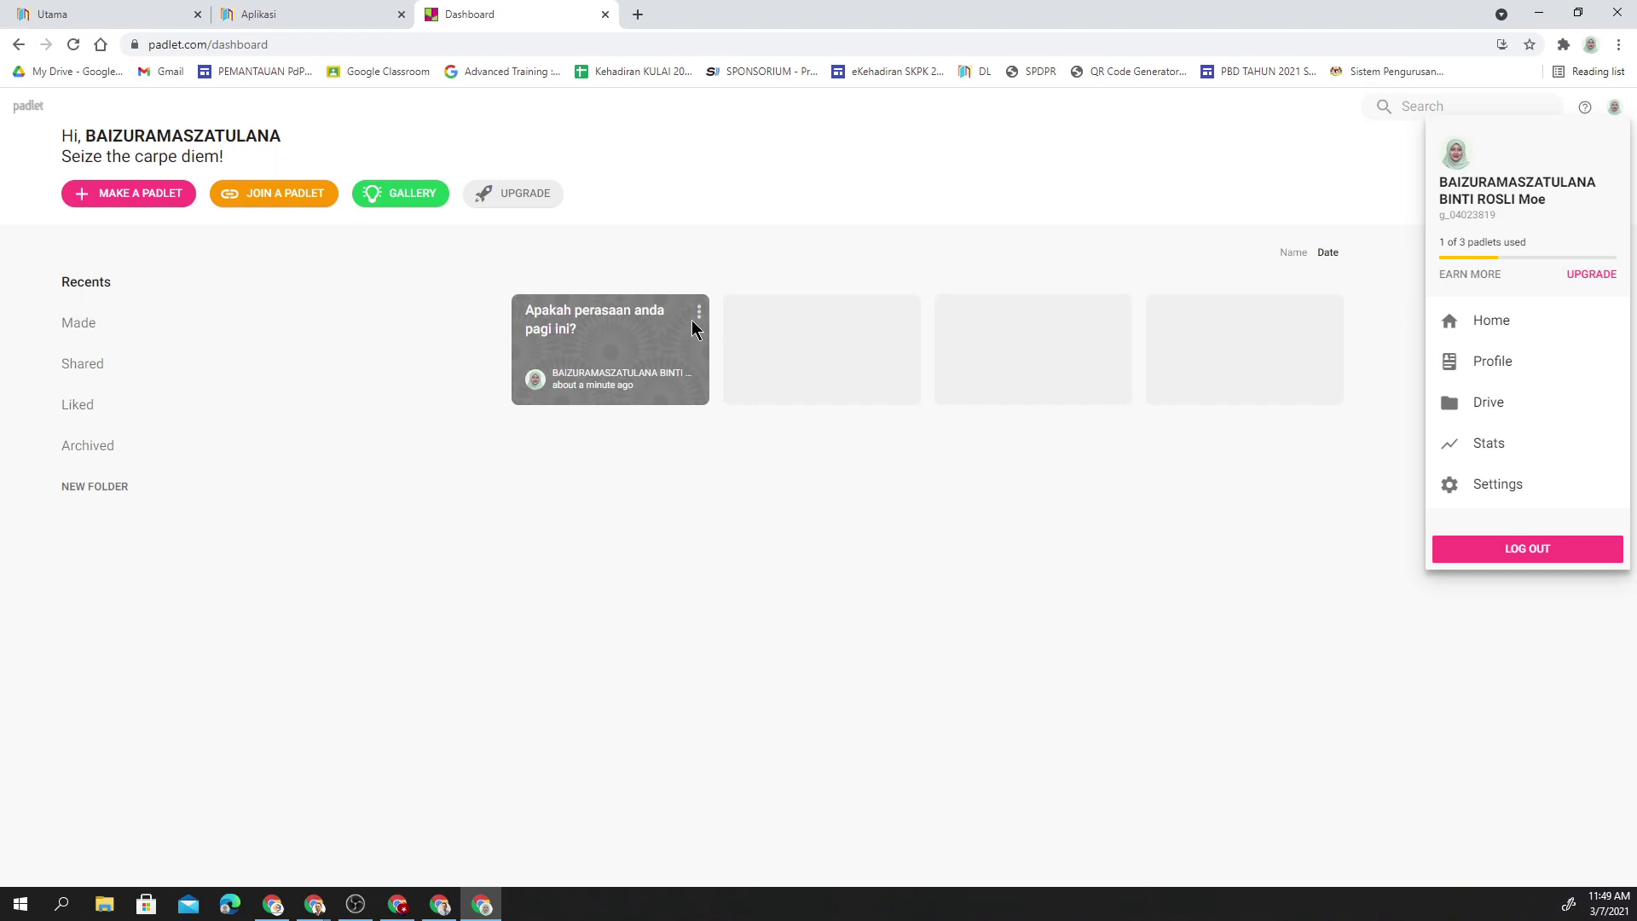
{"action": "left_click", "coordinate": [656, 472]}
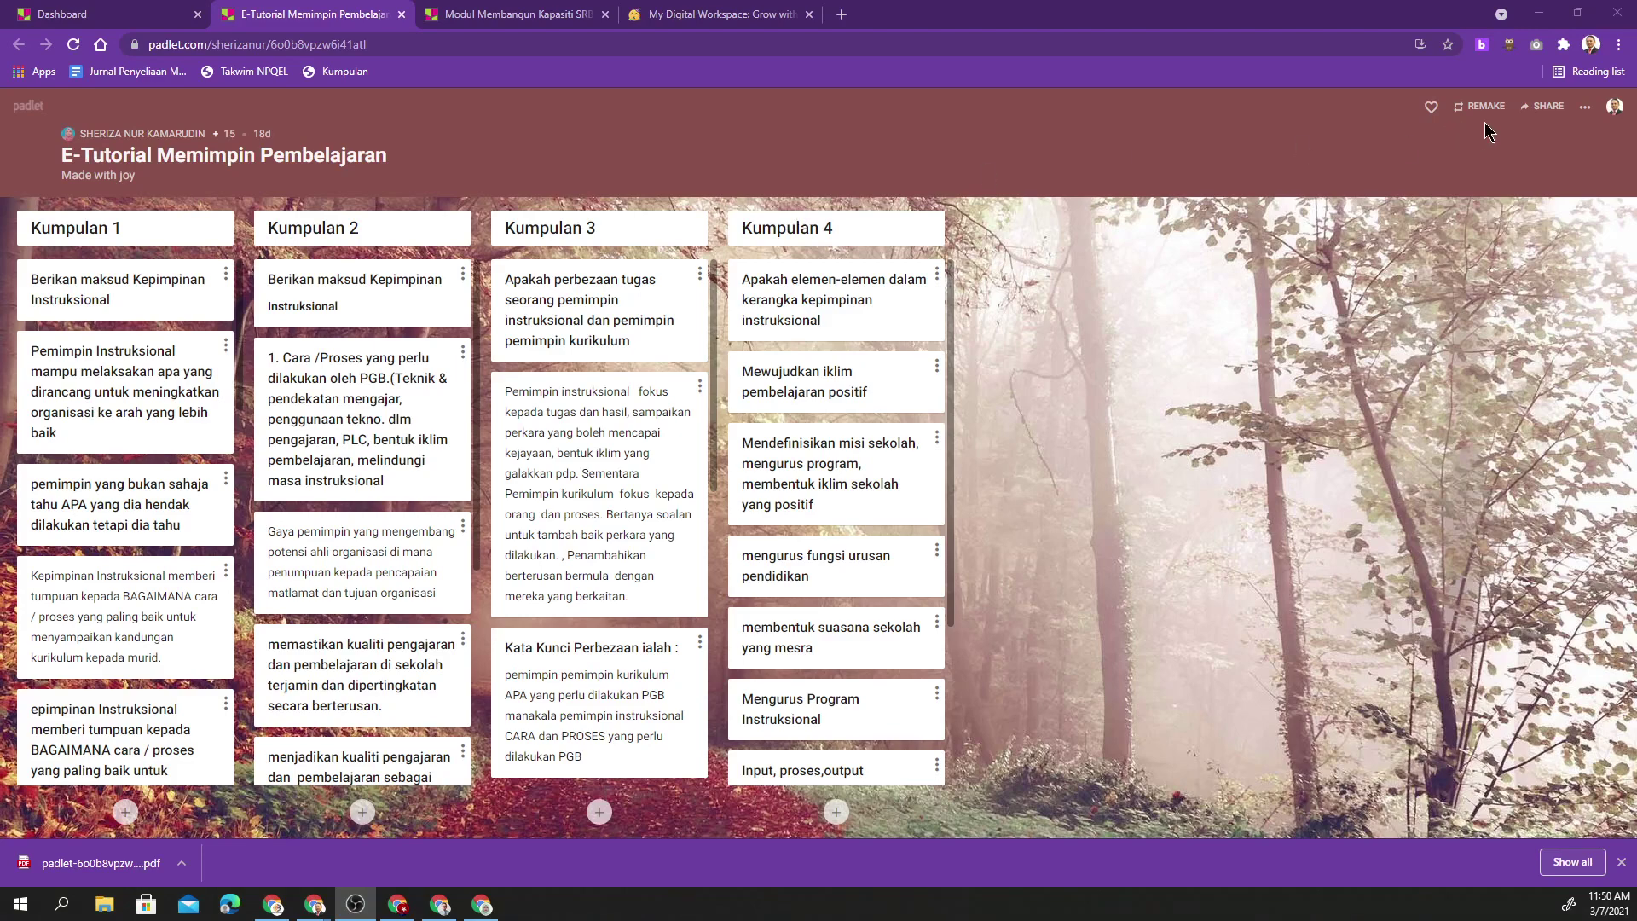
- Export the E-Tutorial Memimpin Pembelajaran wall as an A4 portrait PDF and download it
{"action": "left_click", "coordinate": [1548, 107]}
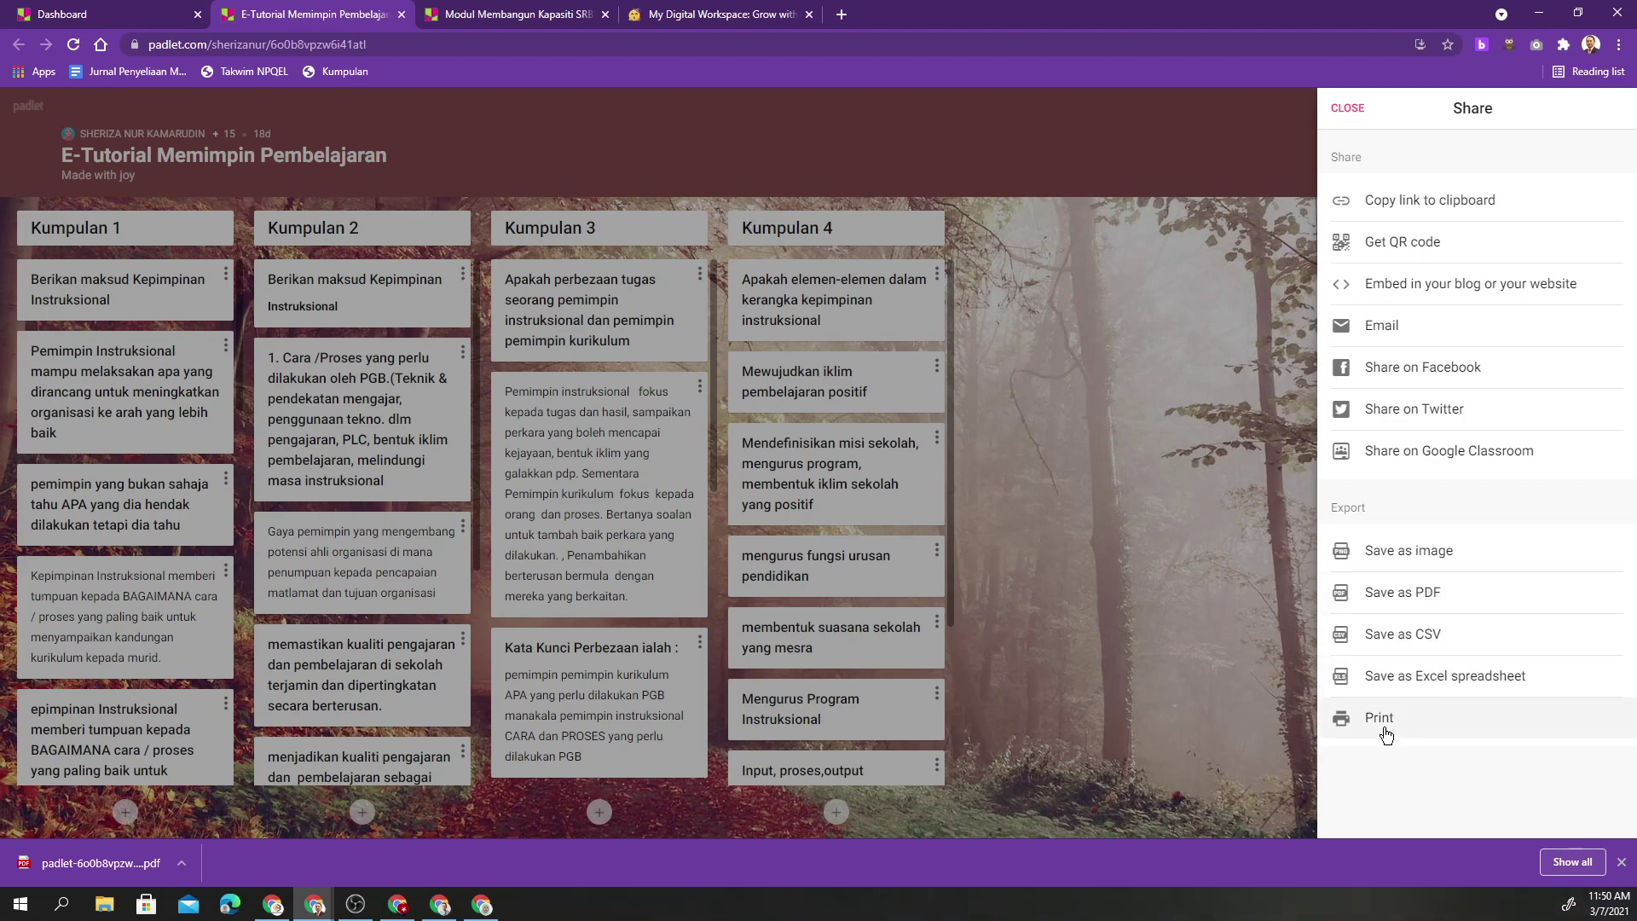
{"action": "left_click", "coordinate": [1407, 606]}
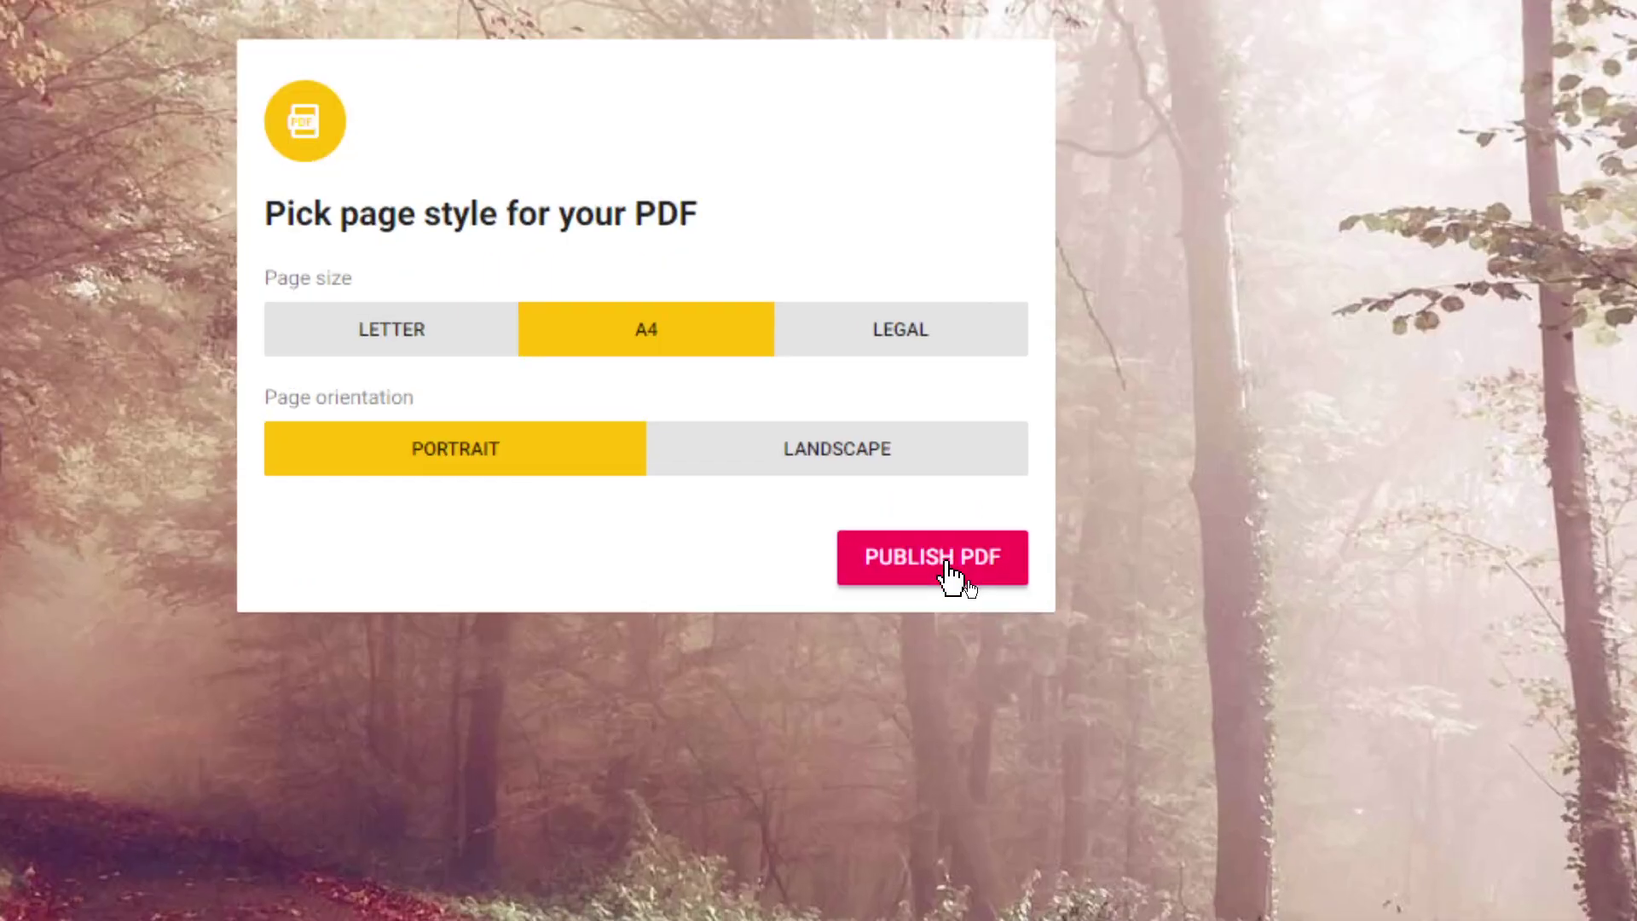
{"action": "left_click", "coordinate": [952, 580]}
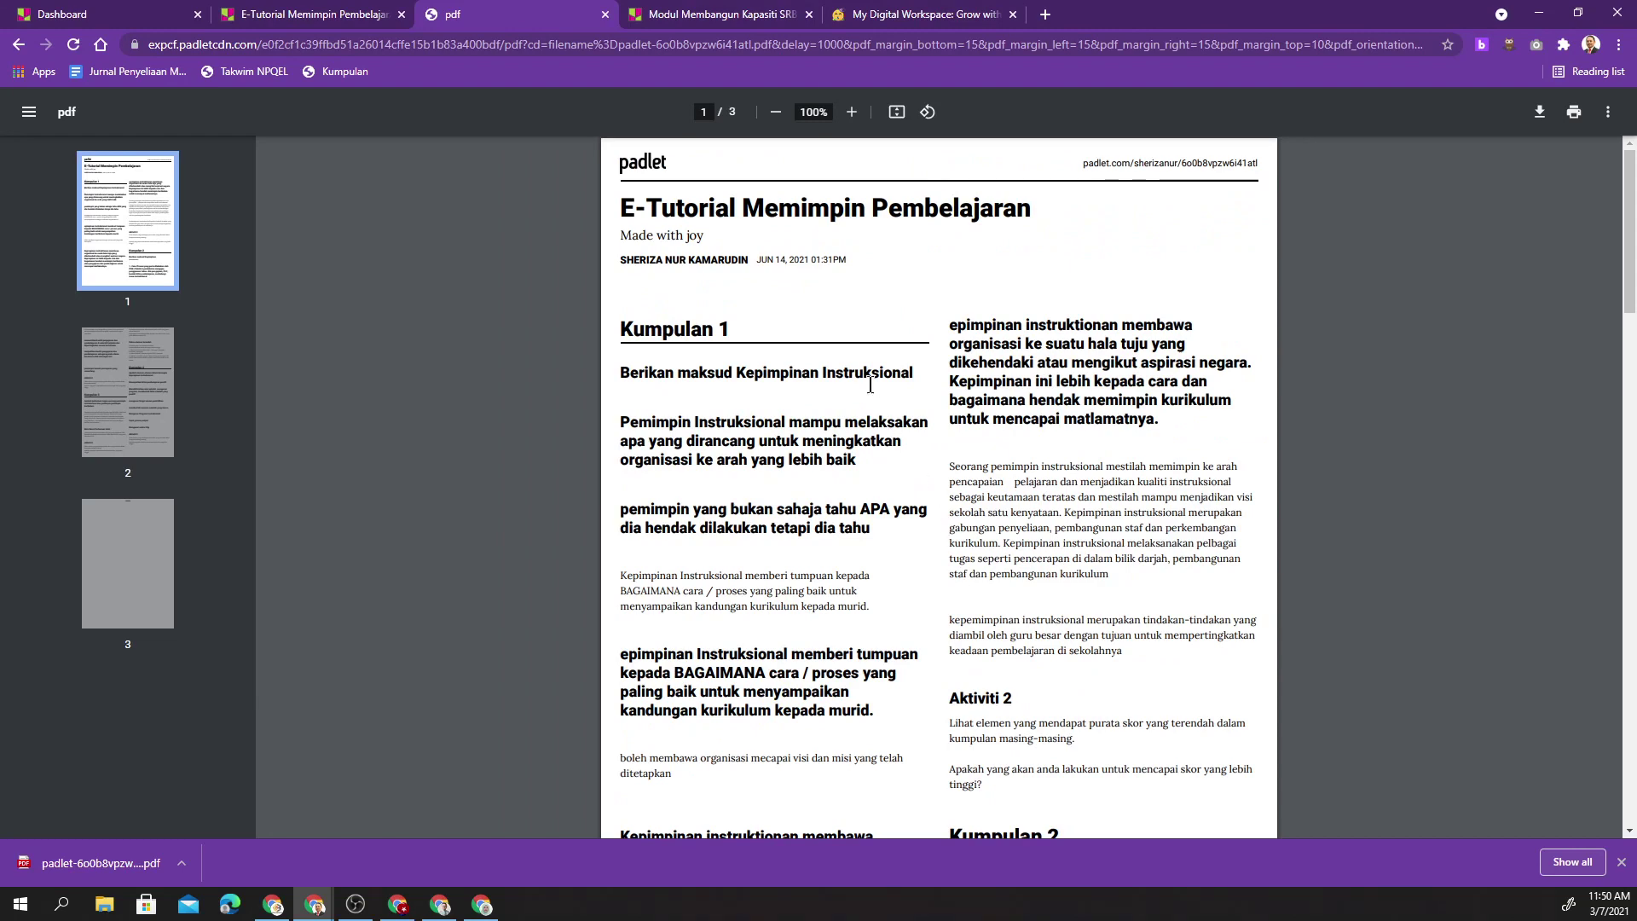
{"action": "scroll", "coordinate": [1073, 434], "scroll_direction": "down", "scroll_amount": 3}
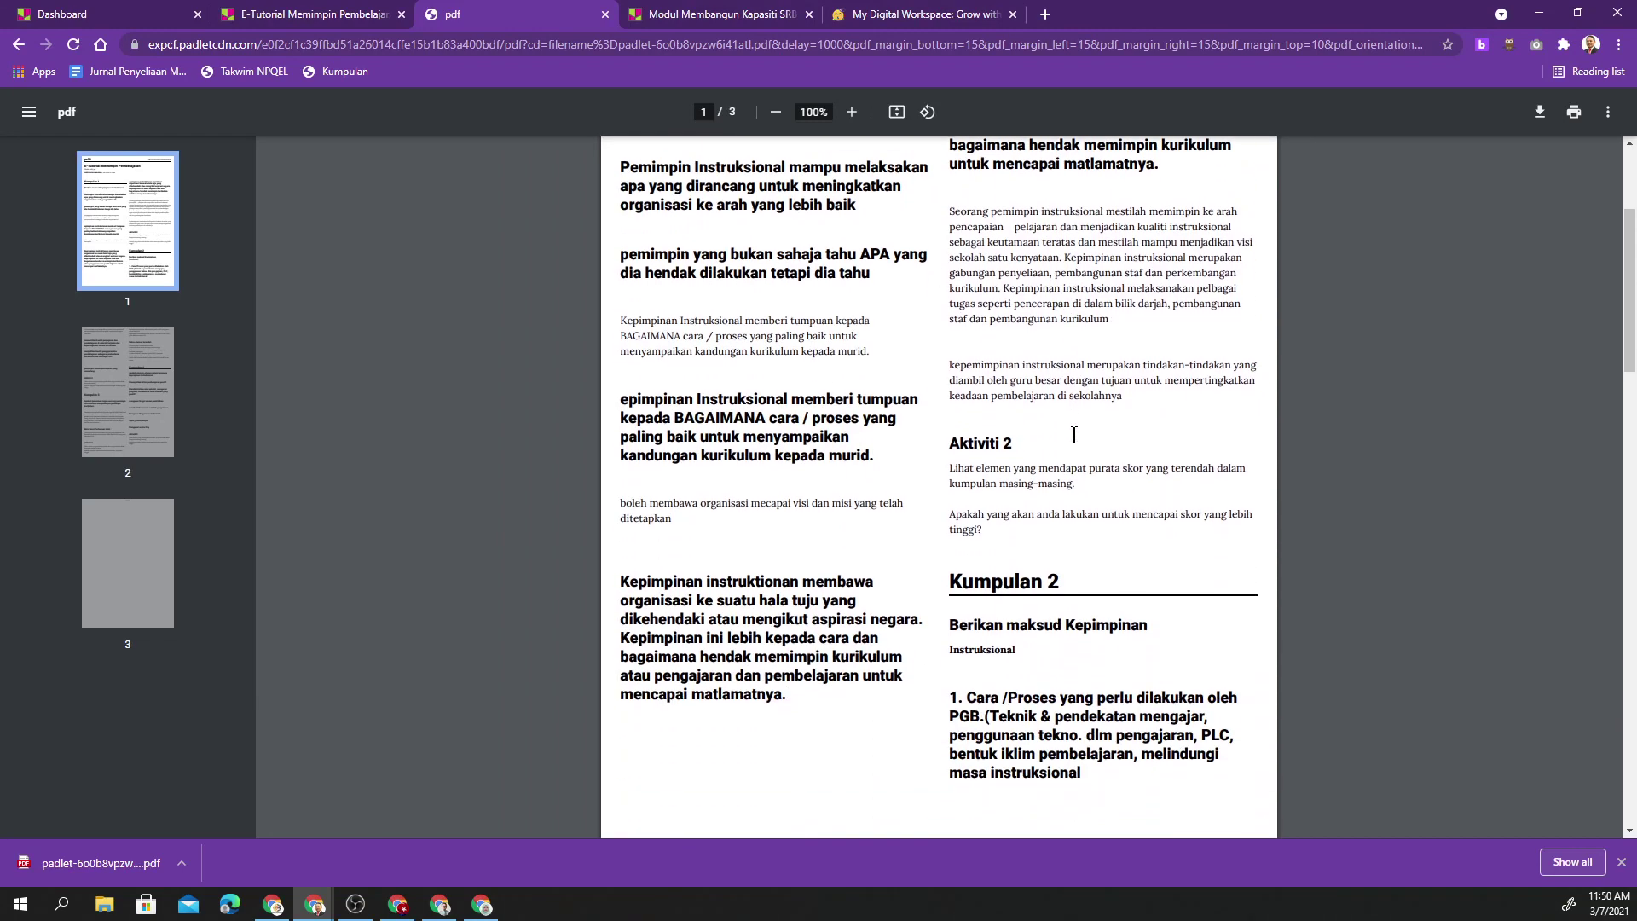
{"action": "scroll", "coordinate": [1074, 435], "scroll_direction": "down", "scroll_amount": 1}
{"action": "scroll", "coordinate": [1073, 434], "scroll_direction": "down", "scroll_amount": 2}
{"action": "scroll", "coordinate": [1305, 359], "scroll_direction": "up", "scroll_amount": 5}
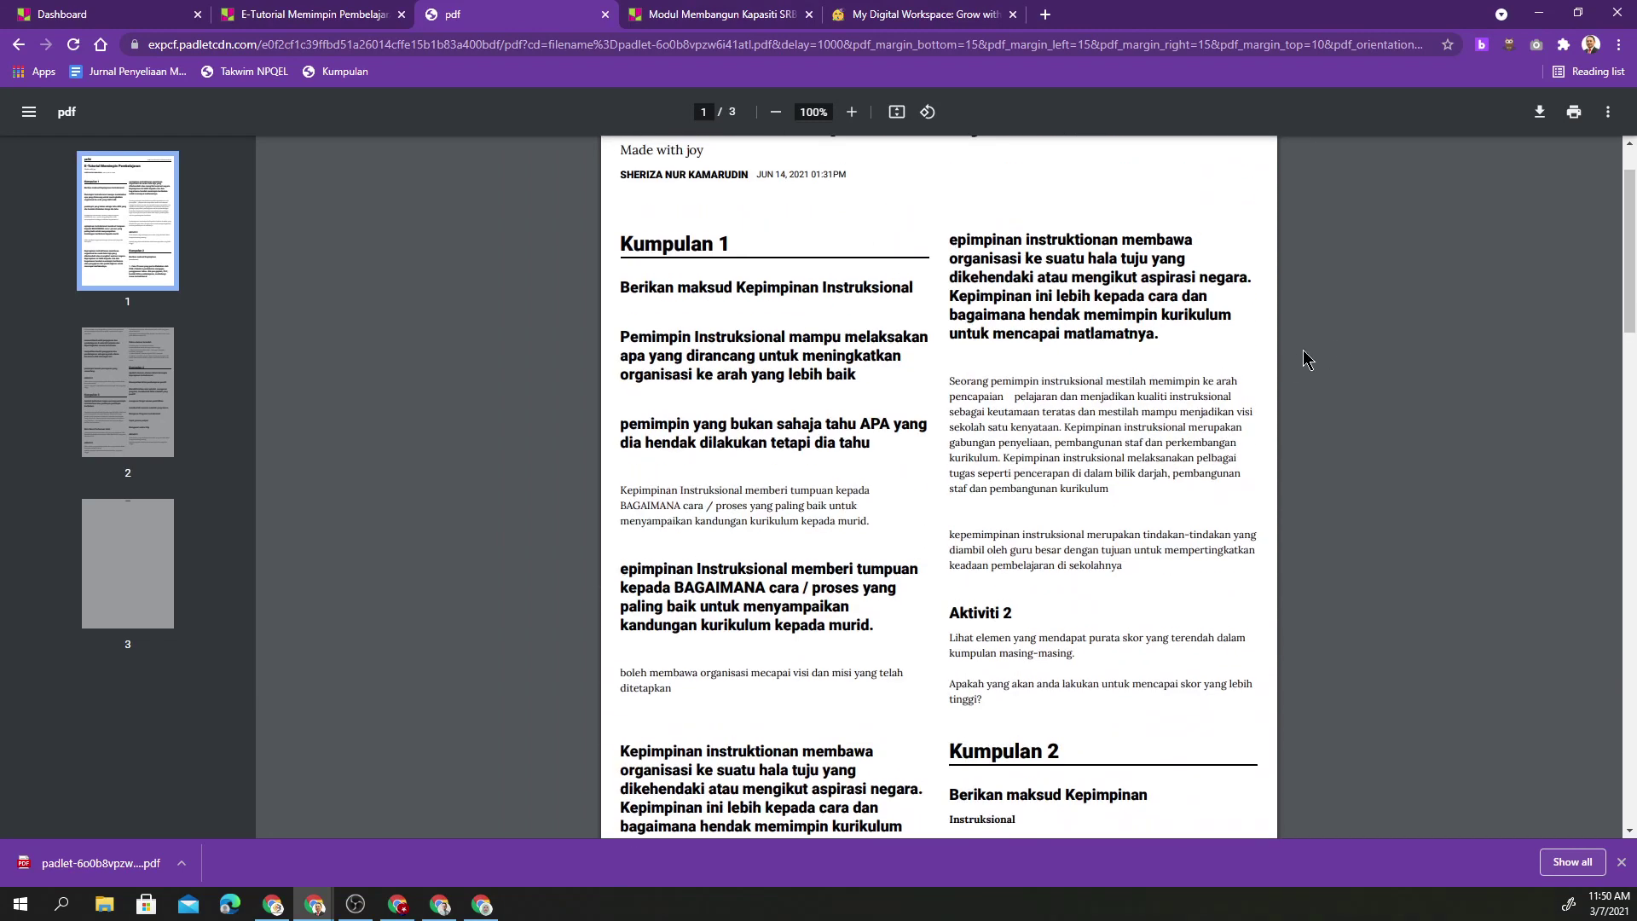
{"action": "left_click", "coordinate": [1539, 113]}
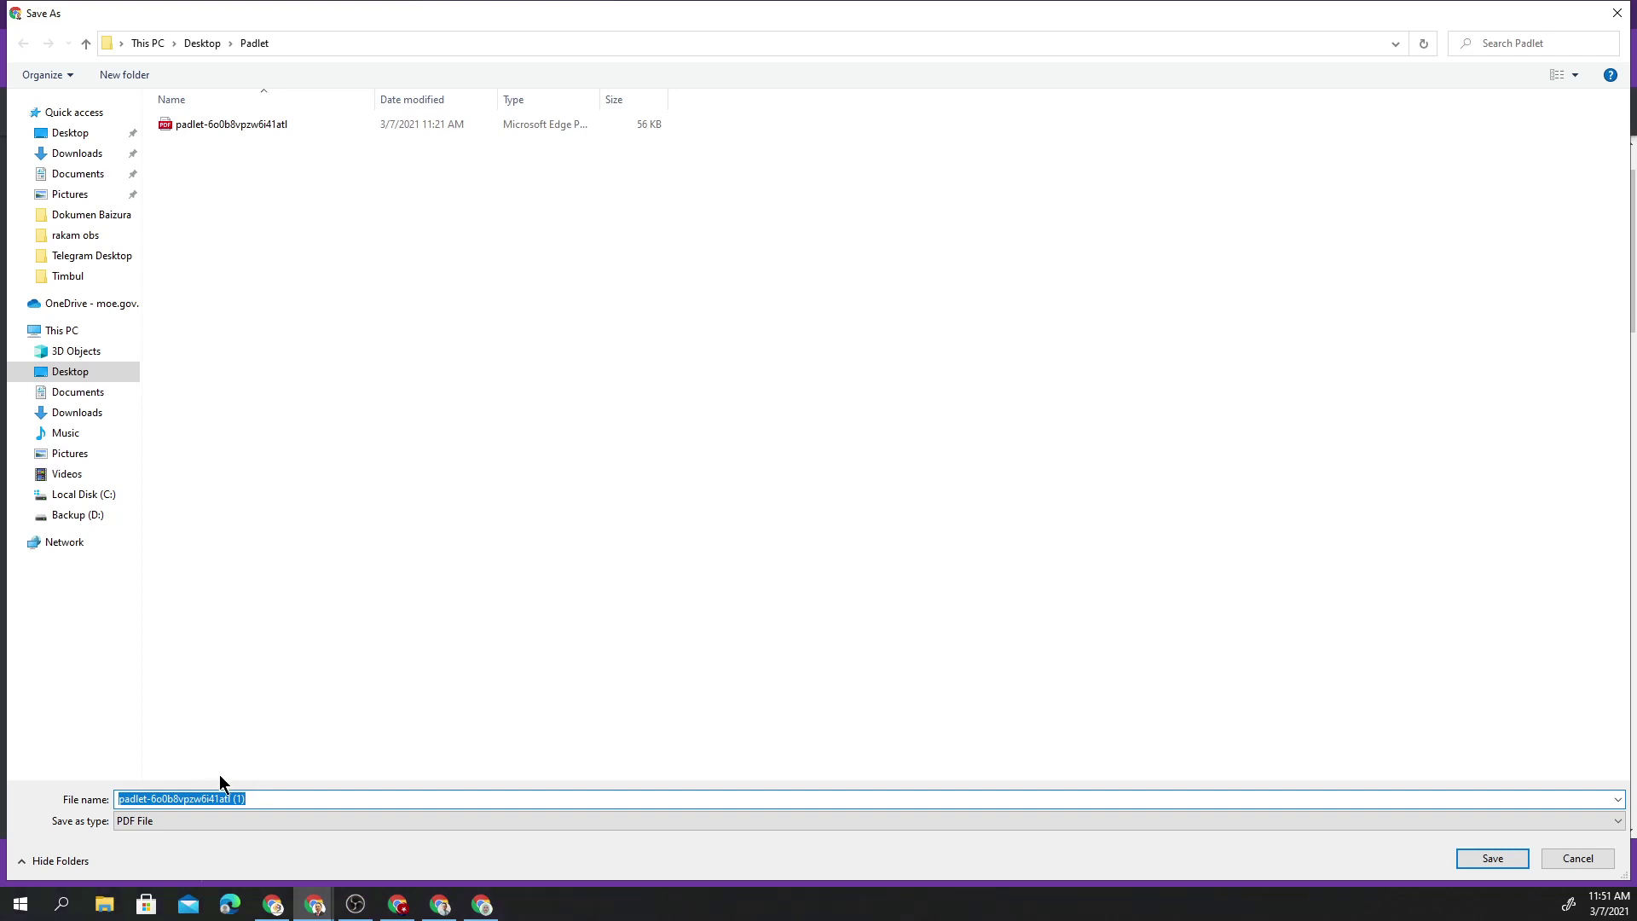
- Save the PDF as '3.7.21 - Aktiviti 1' in the Padlet folder and close the wall's Share panel
{"action": "left_click", "coordinate": [243, 802]}
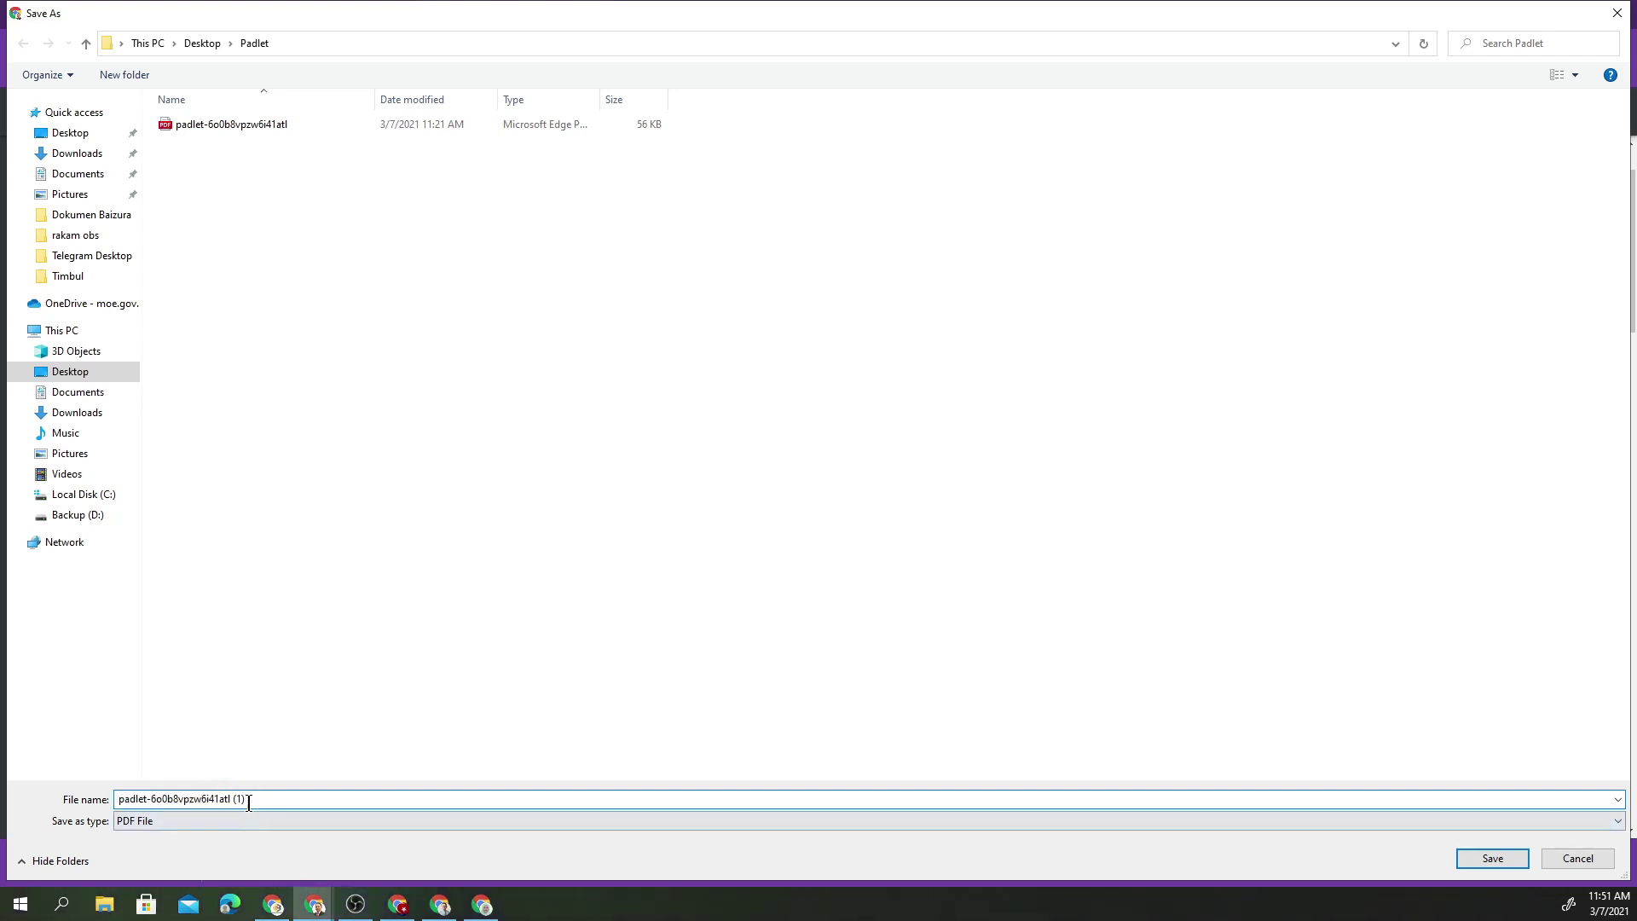
{"action": "key", "text": "ctrl+a"}
{"action": "type", "text": "3"}
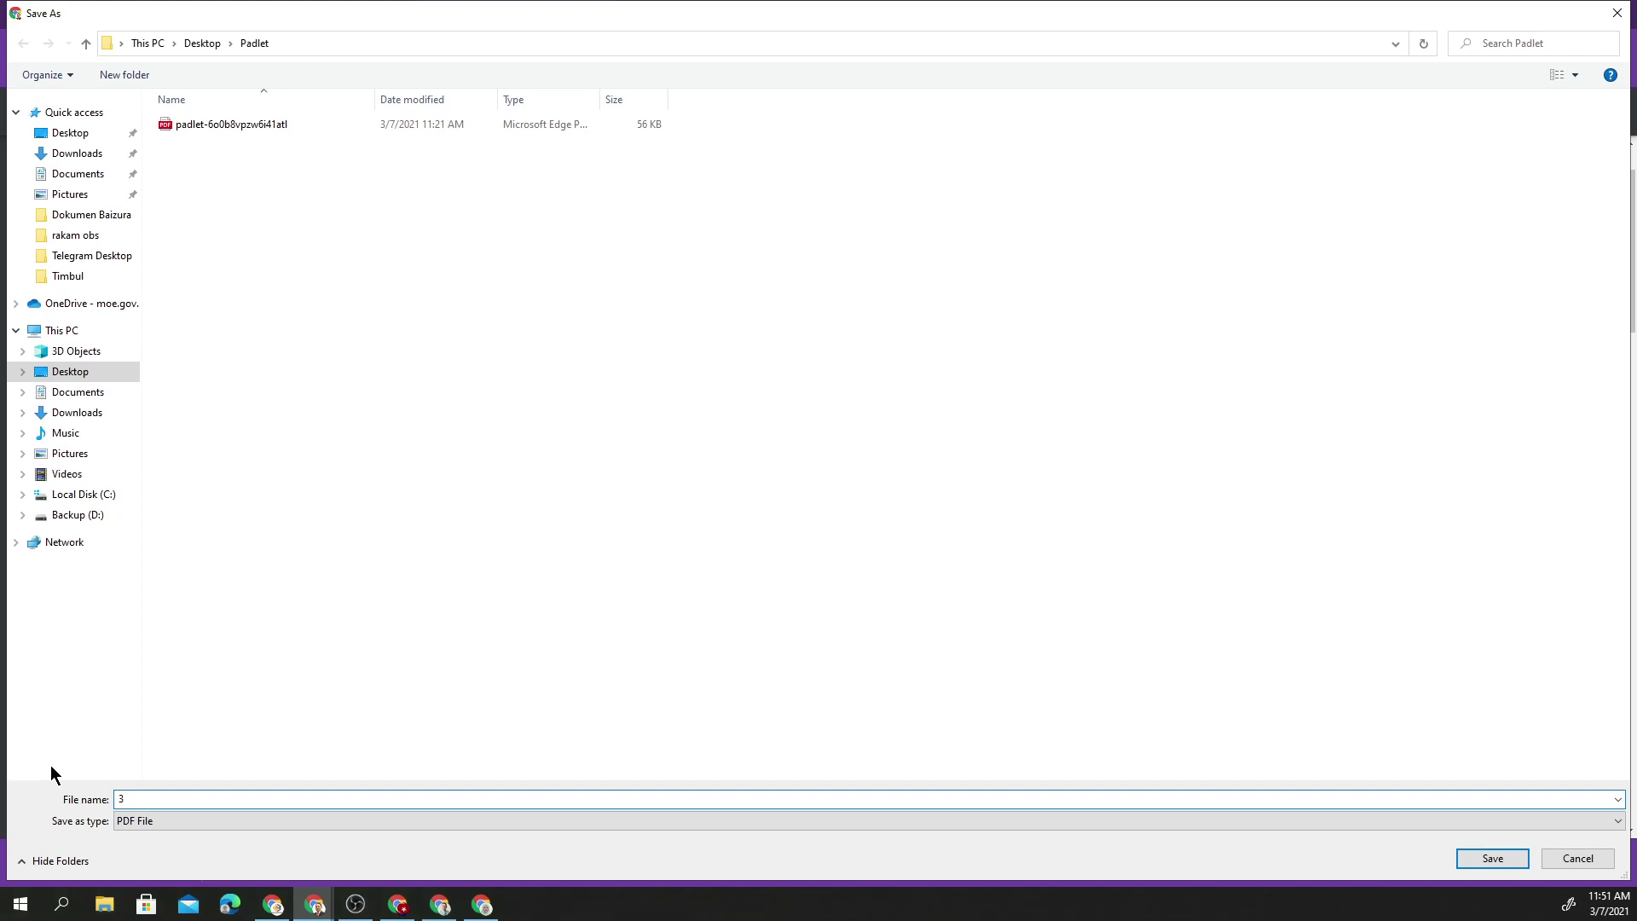
{"action": "type", "text": ".7.21 - Aktiviti 1"}
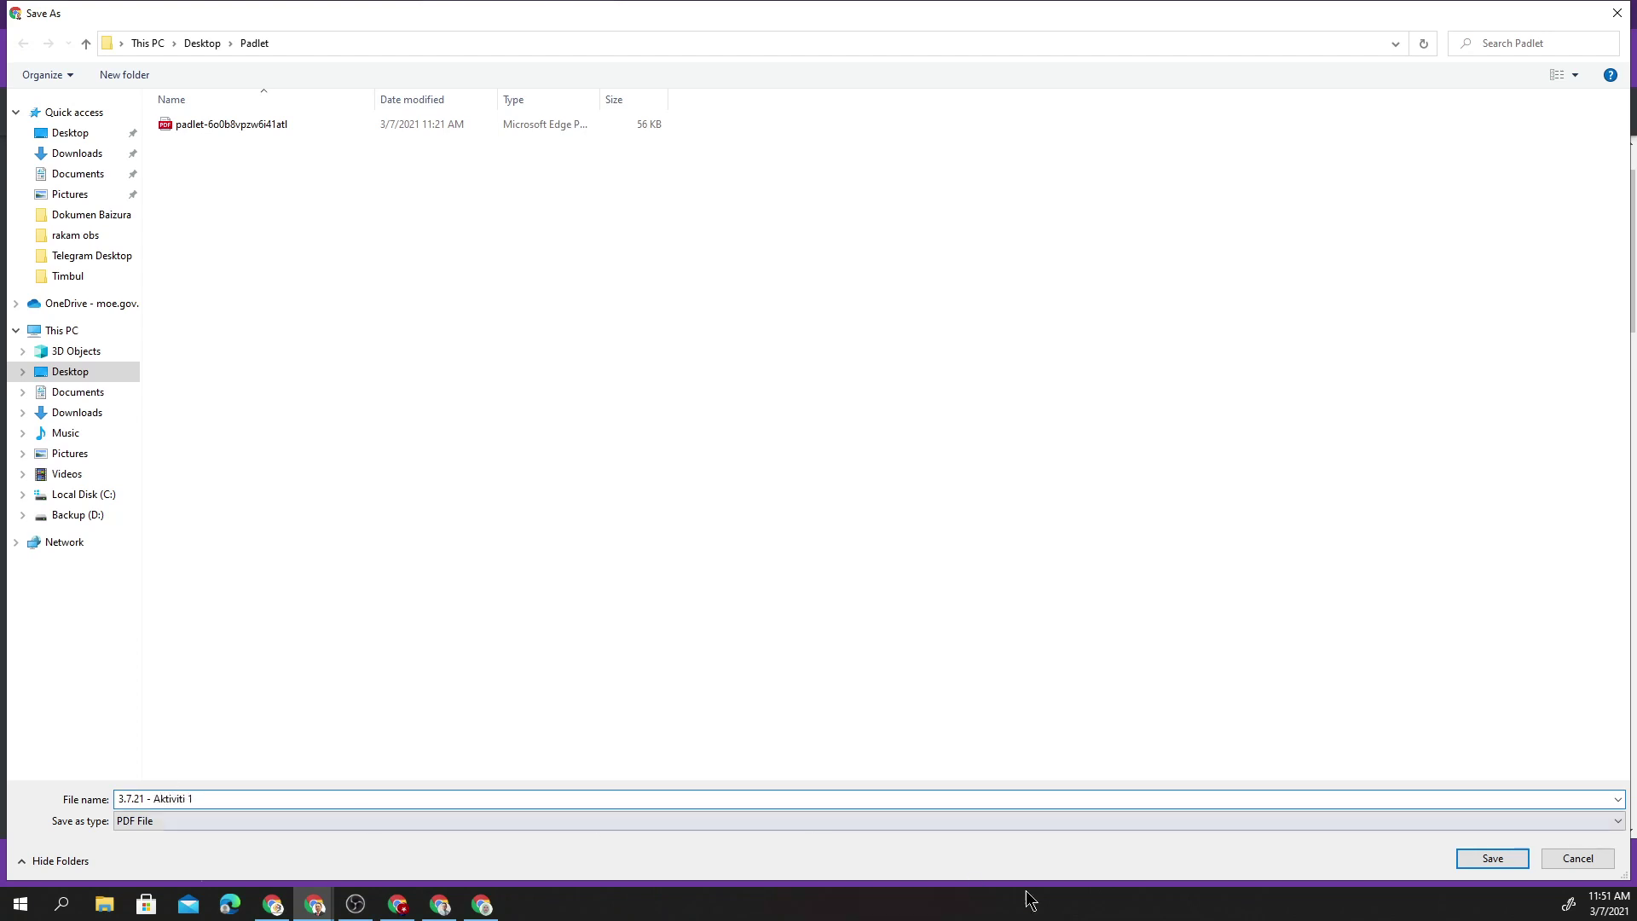
{"action": "left_click", "coordinate": [1492, 862]}
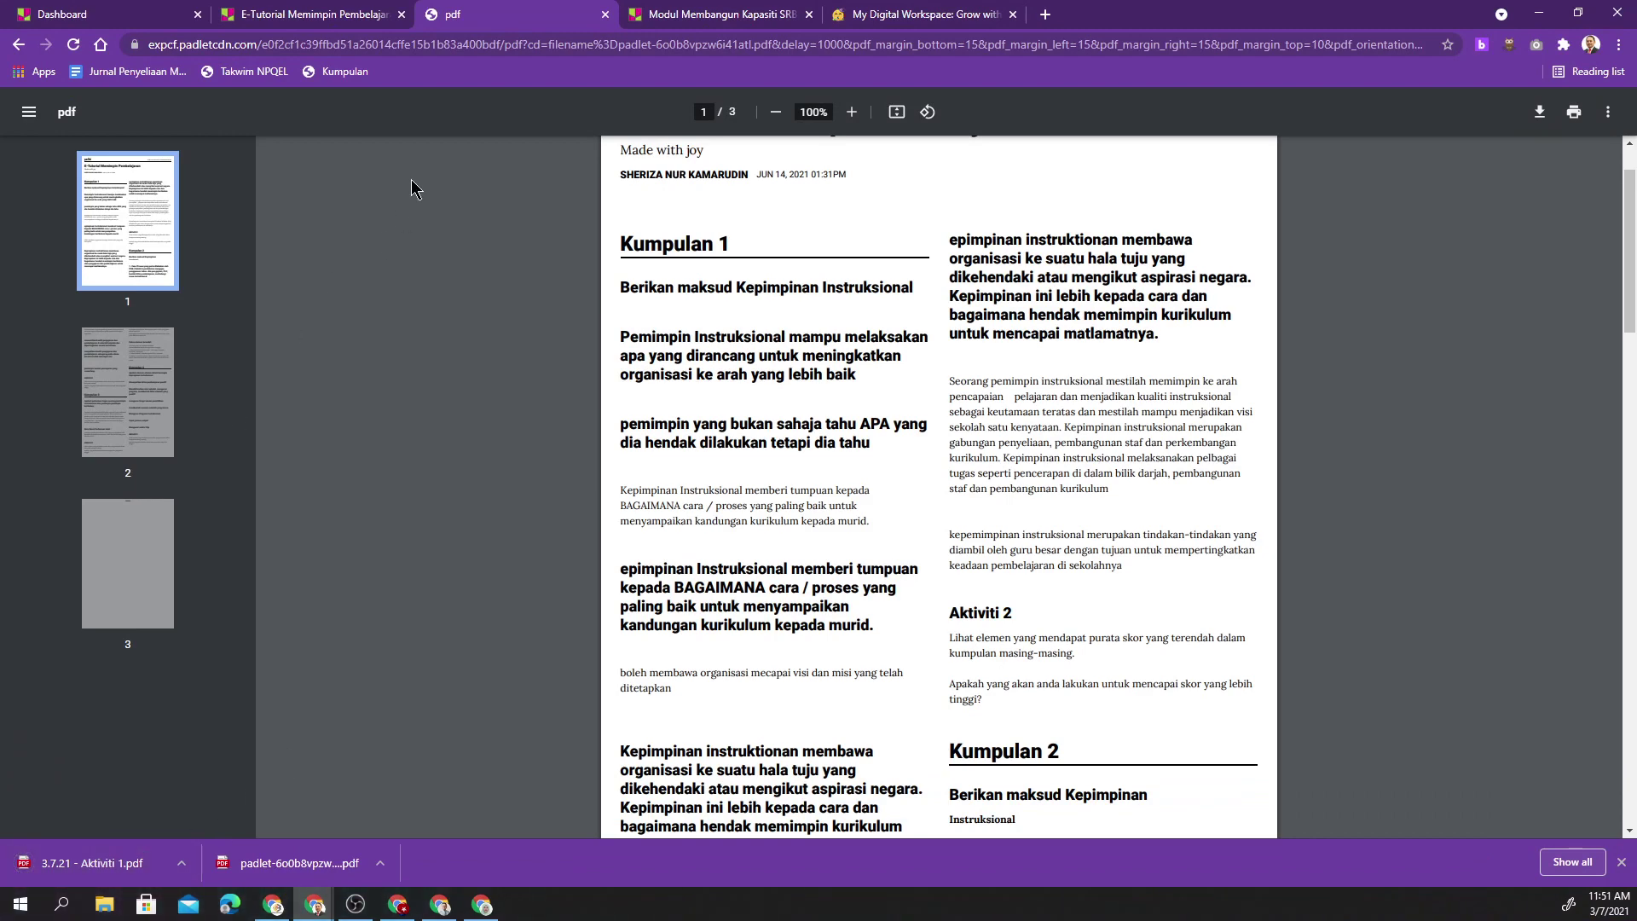
{"action": "left_click", "coordinate": [337, 24]}
{"action": "left_click", "coordinate": [1156, 397]}
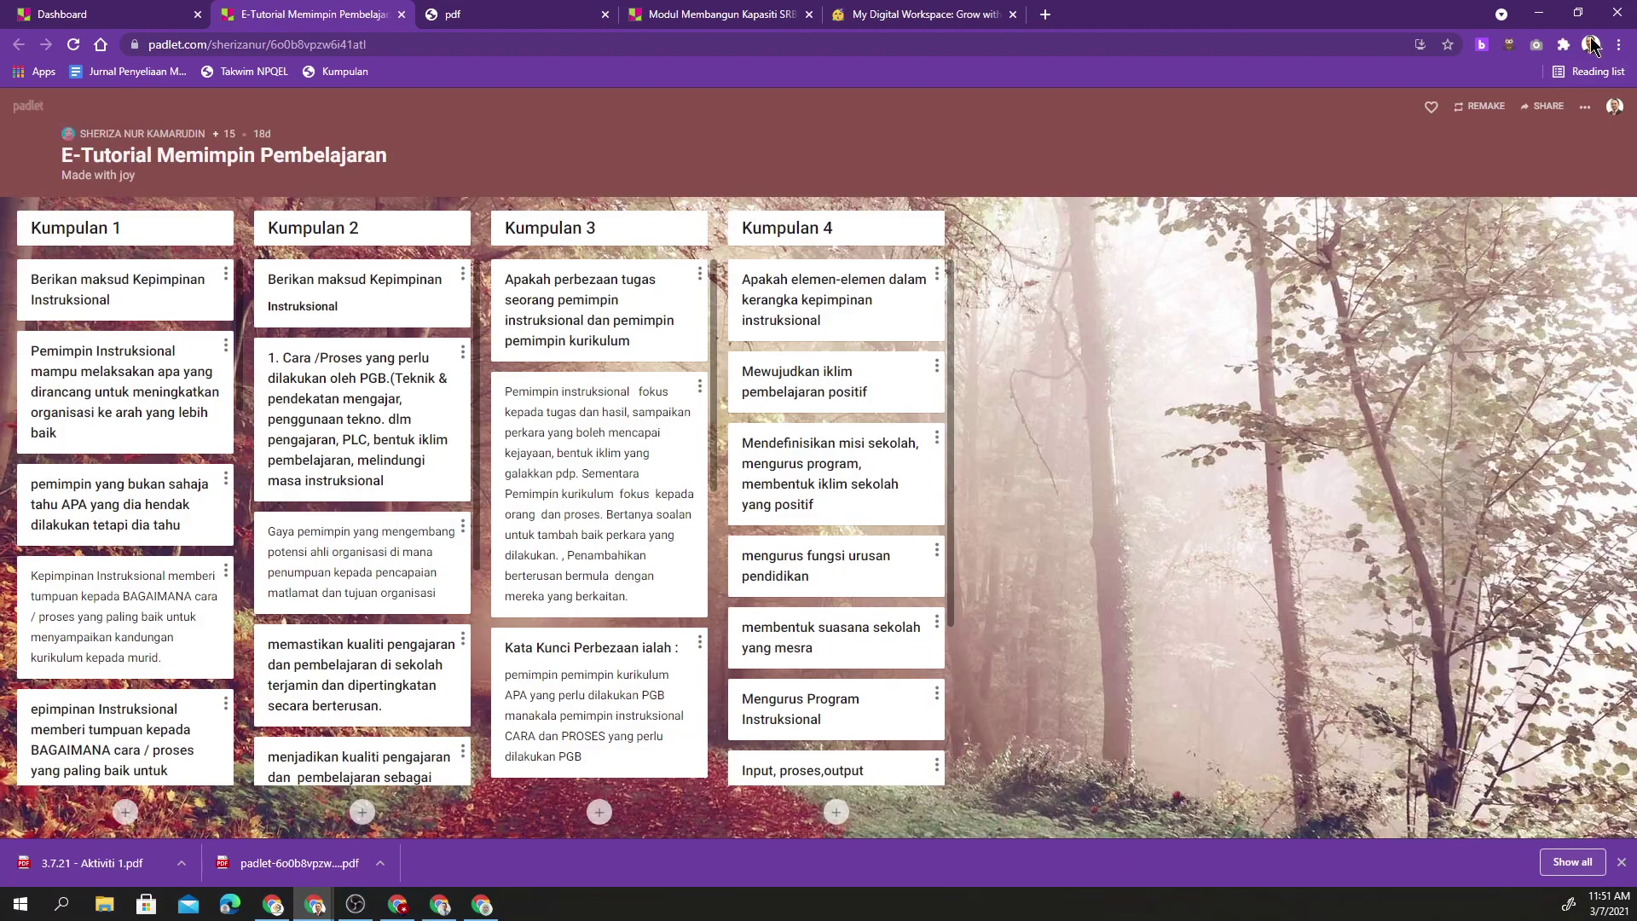
- In the other Chrome profile, archive the 'Apakah perasaan anda pagi ini?' padlet
{"action": "left_click", "coordinate": [1591, 44]}
{"action": "left_click", "coordinate": [1478, 416]}
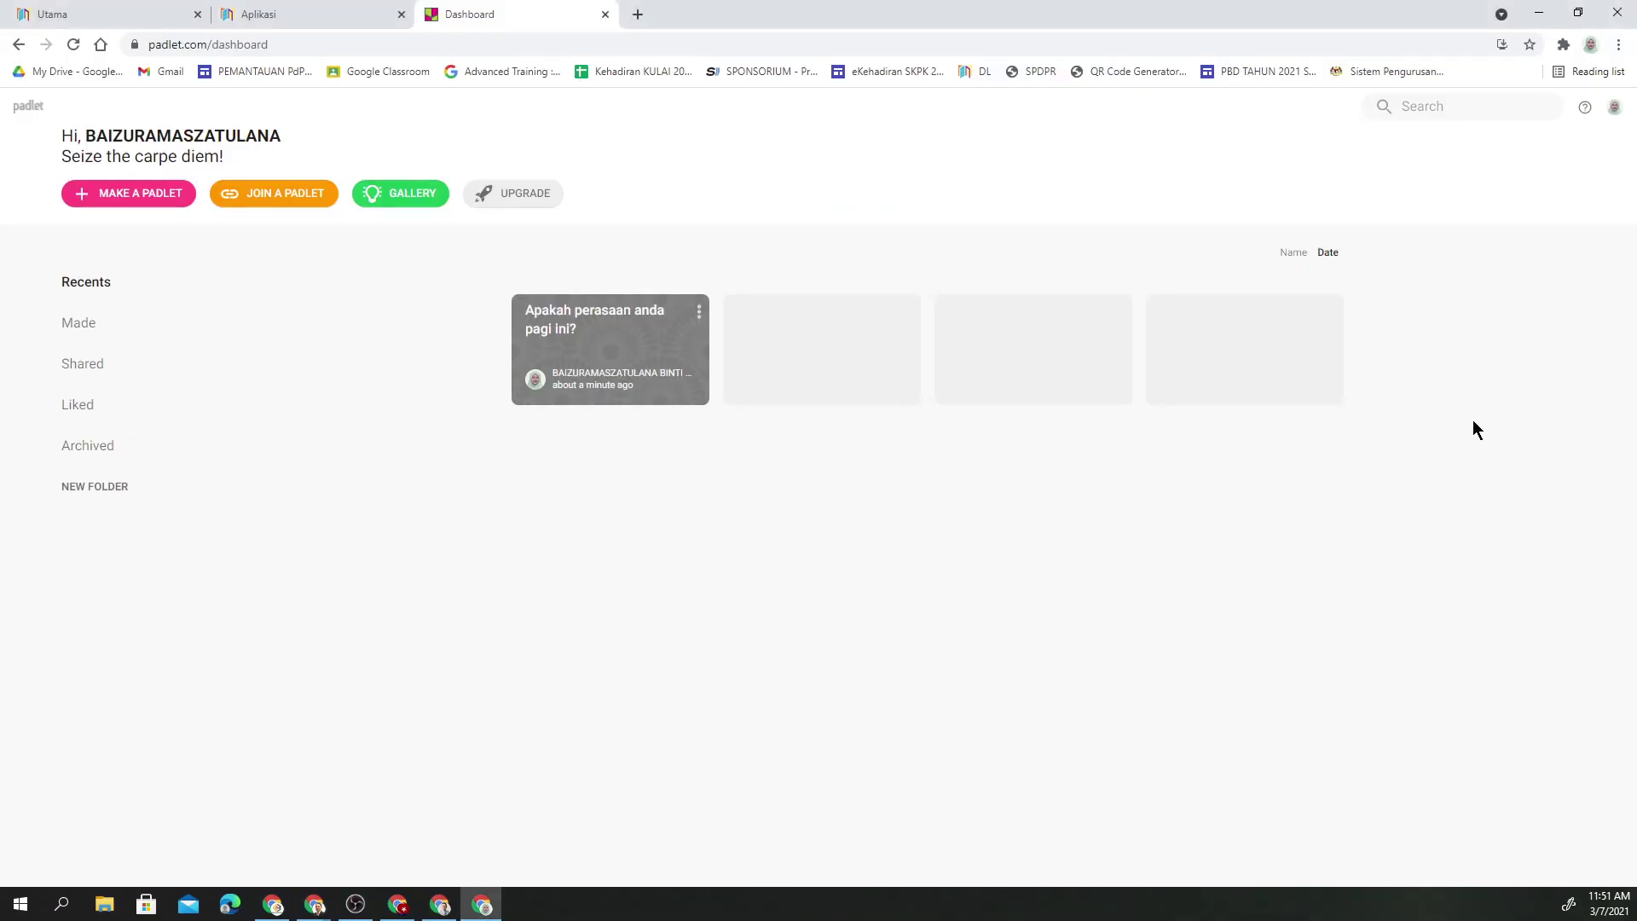
{"action": "left_click", "coordinate": [699, 324]}
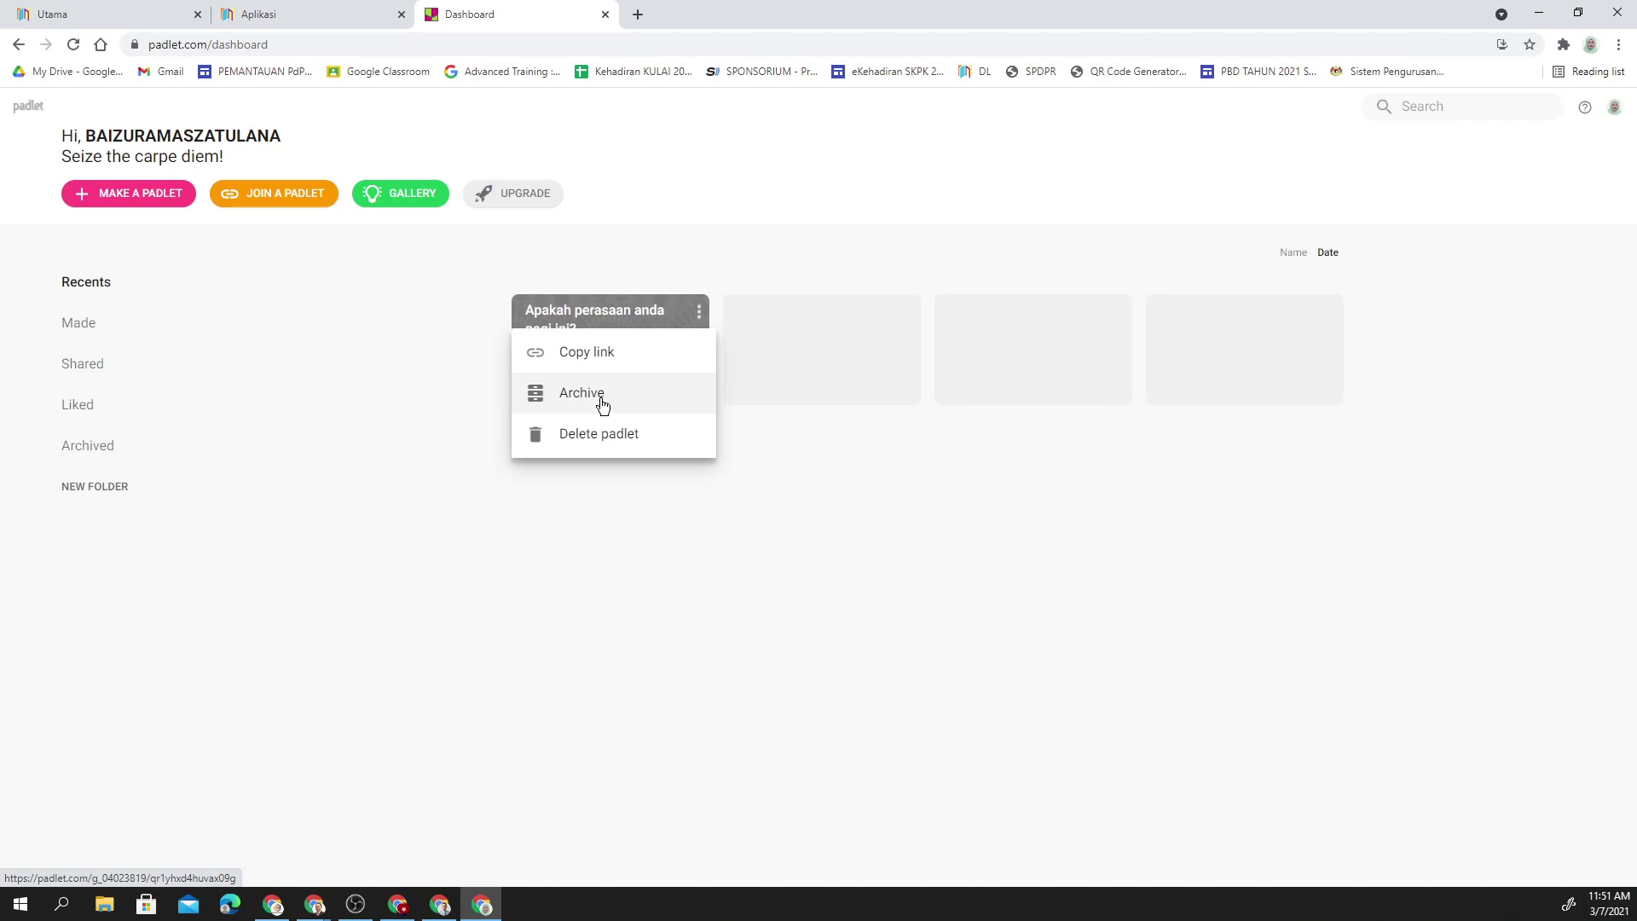
{"action": "left_click", "coordinate": [603, 404]}
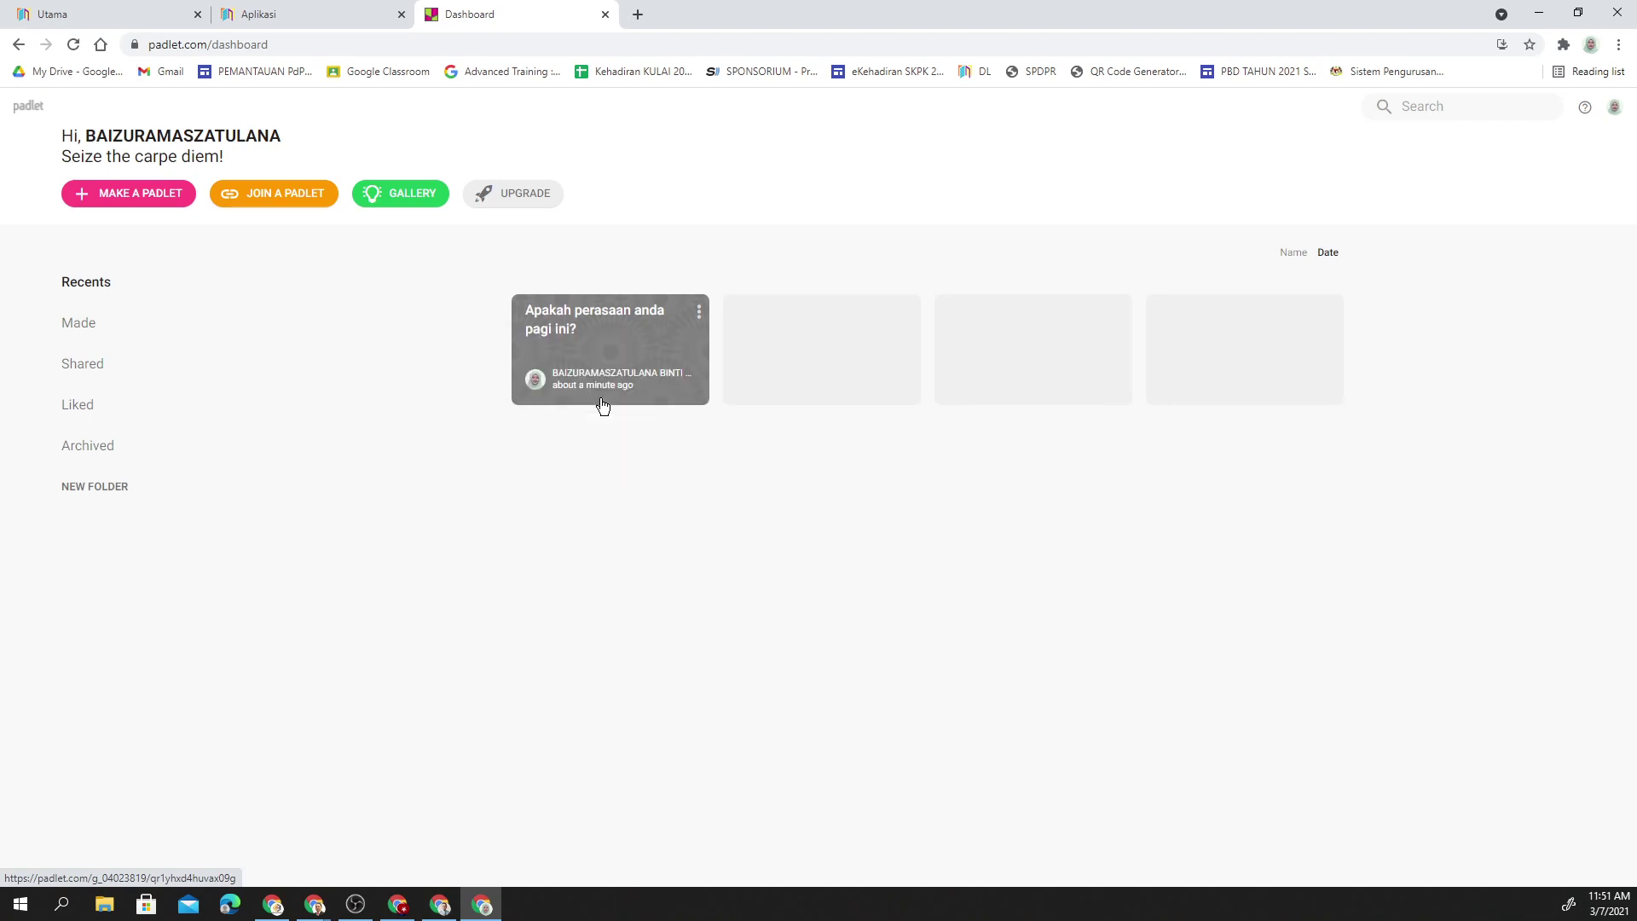
- Unarchive the padlet from the Archived list and return to Recents
{"action": "left_click", "coordinate": [1614, 109]}
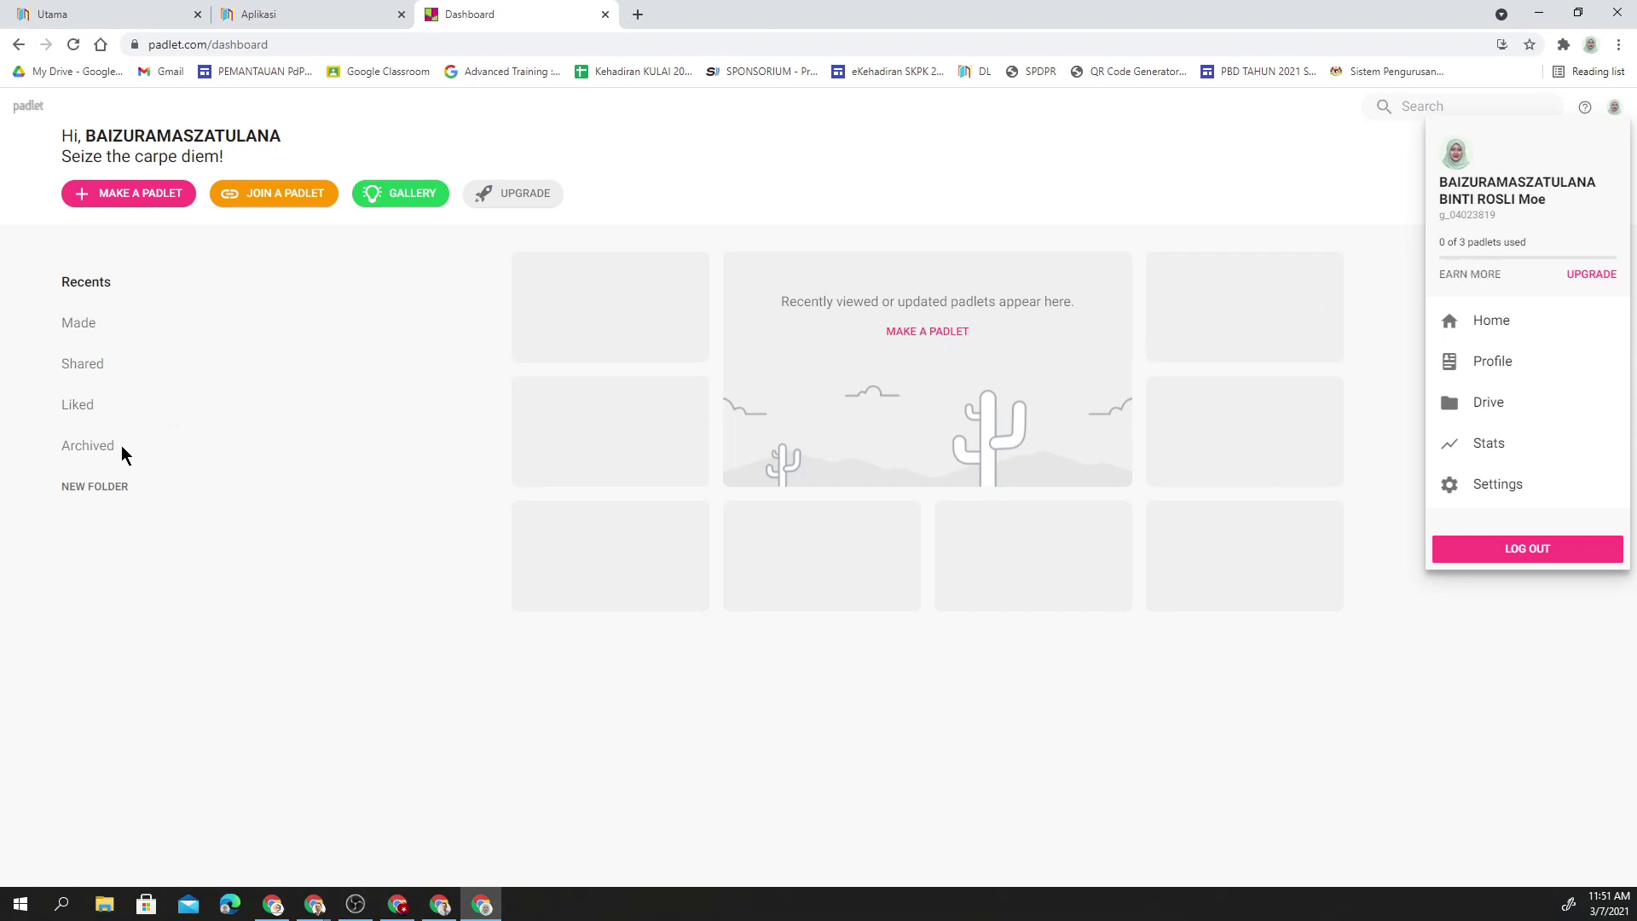
{"action": "left_click", "coordinate": [104, 451]}
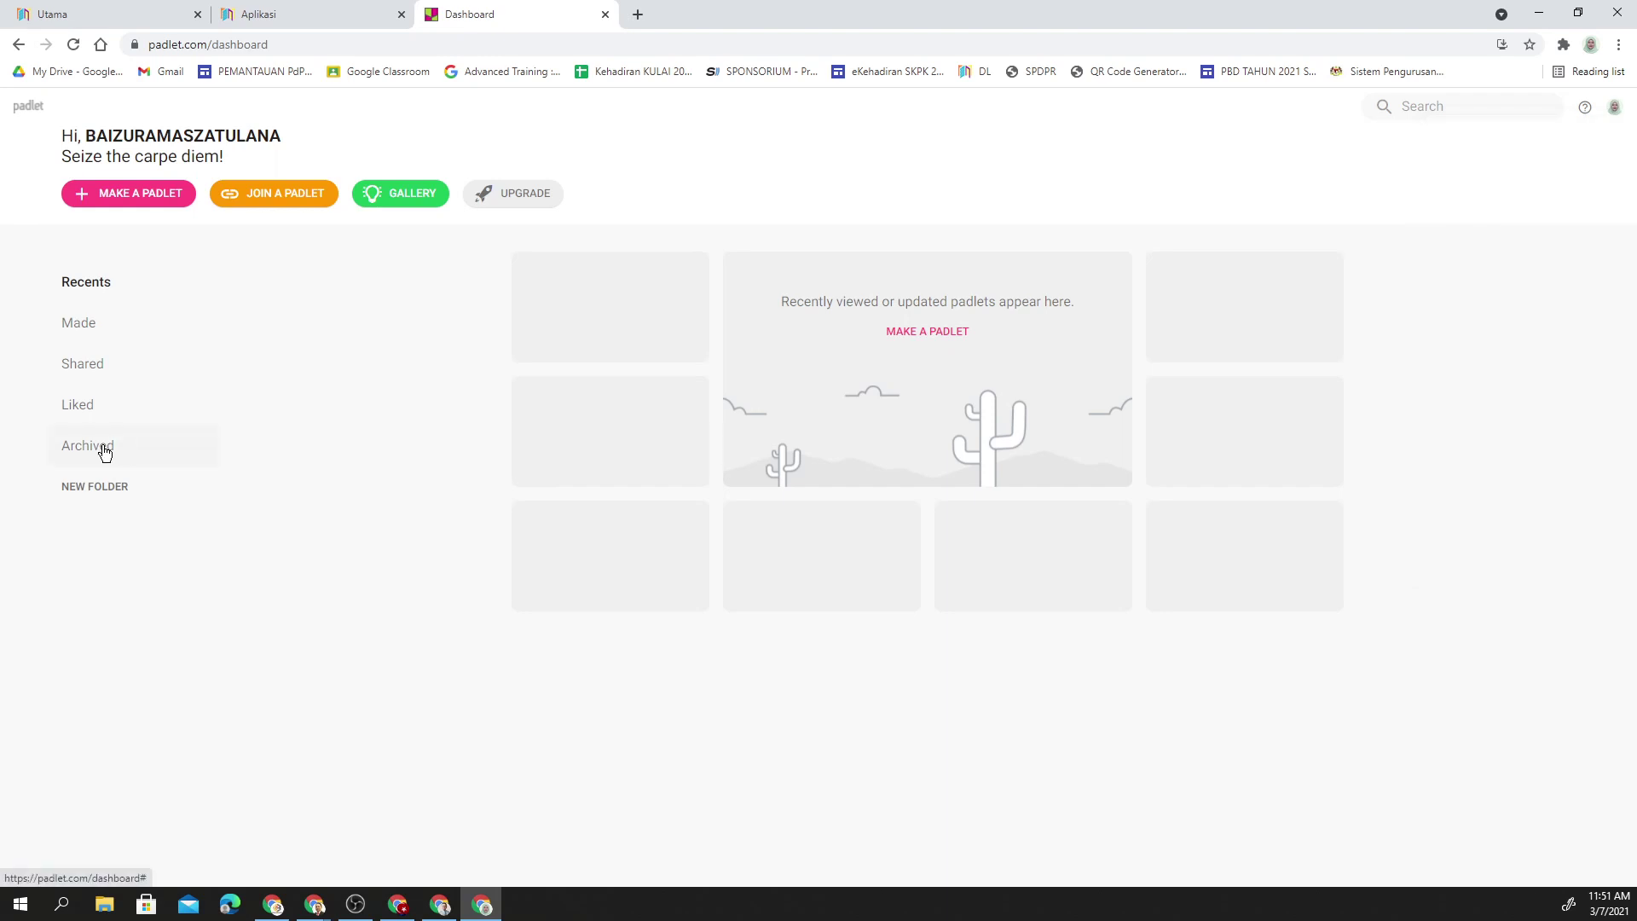
{"action": "left_click", "coordinate": [104, 451]}
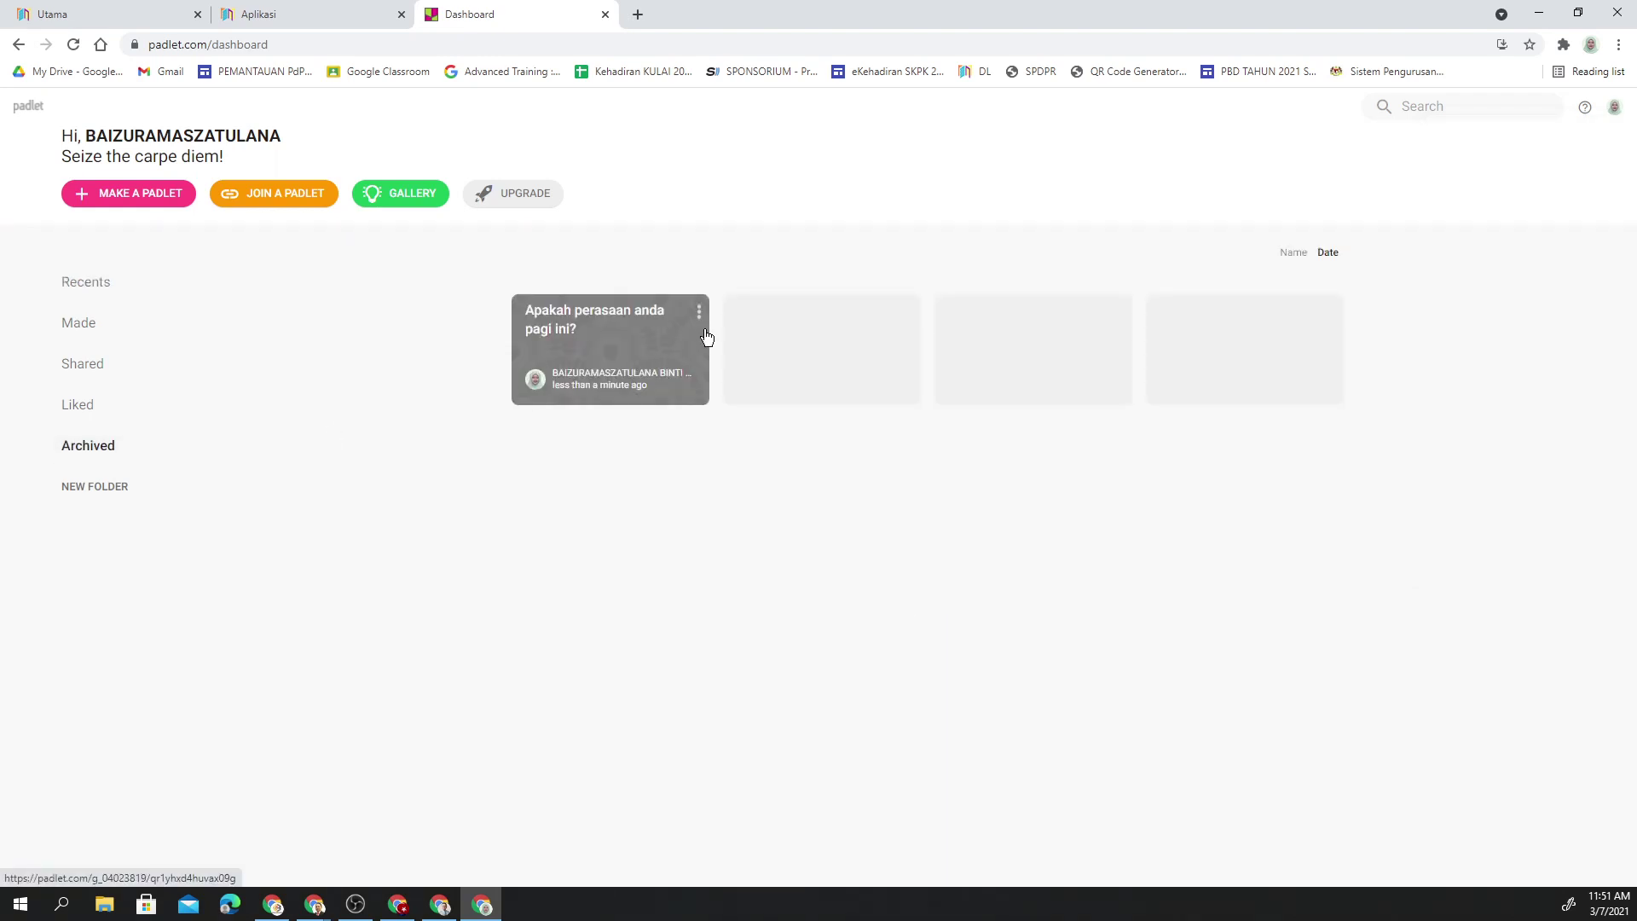
{"action": "left_click", "coordinate": [699, 317]}
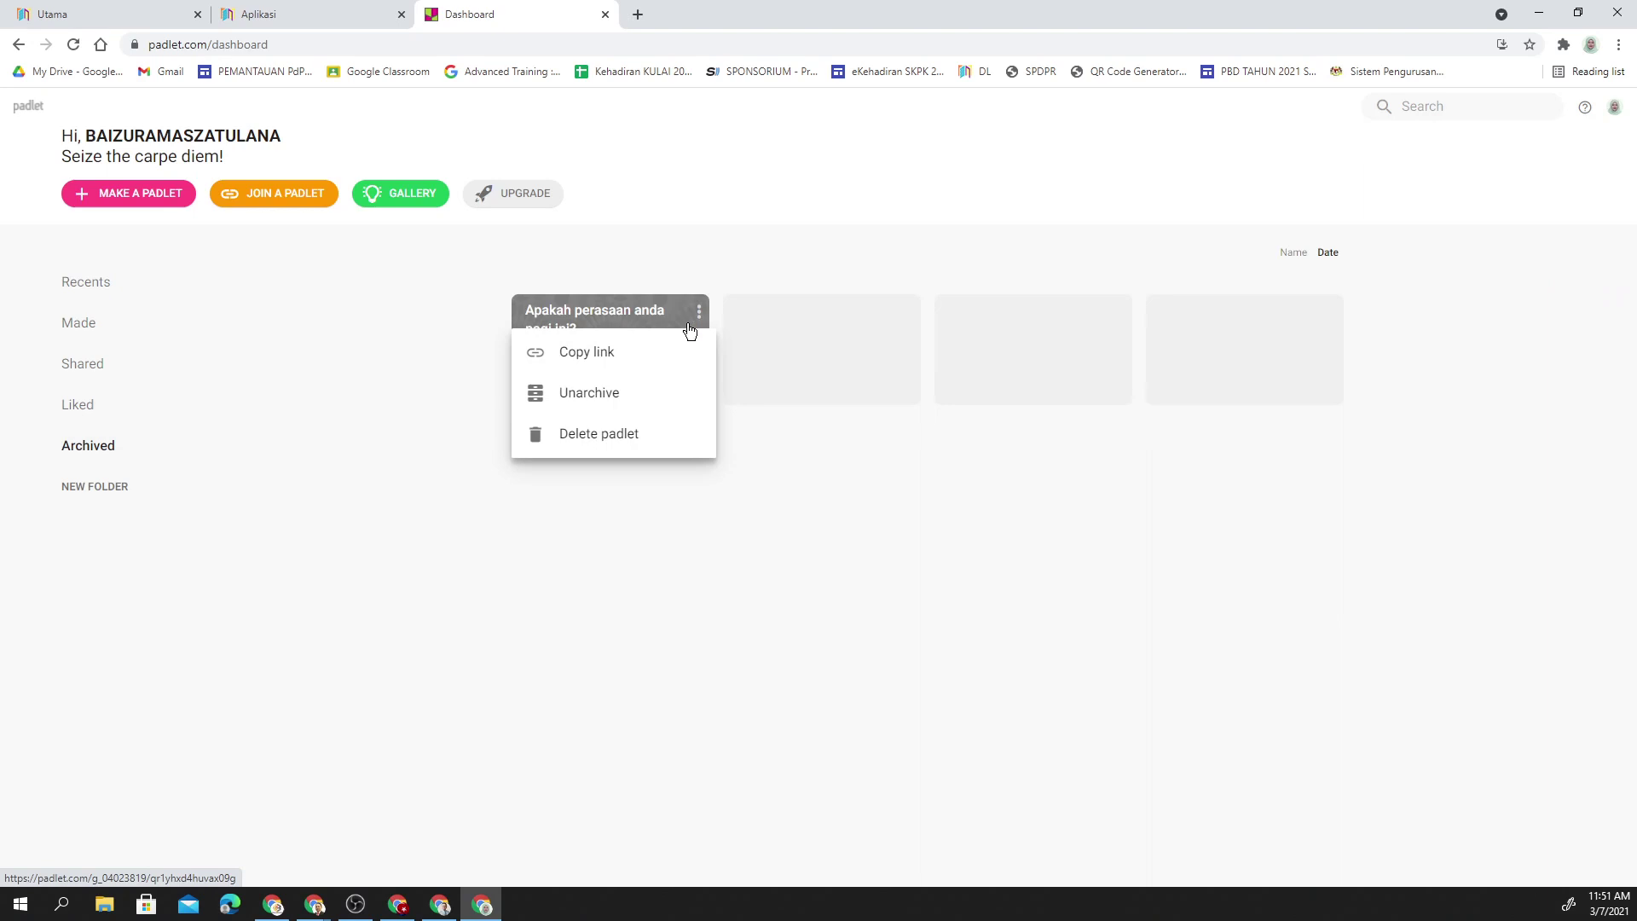
{"action": "left_click", "coordinate": [608, 400]}
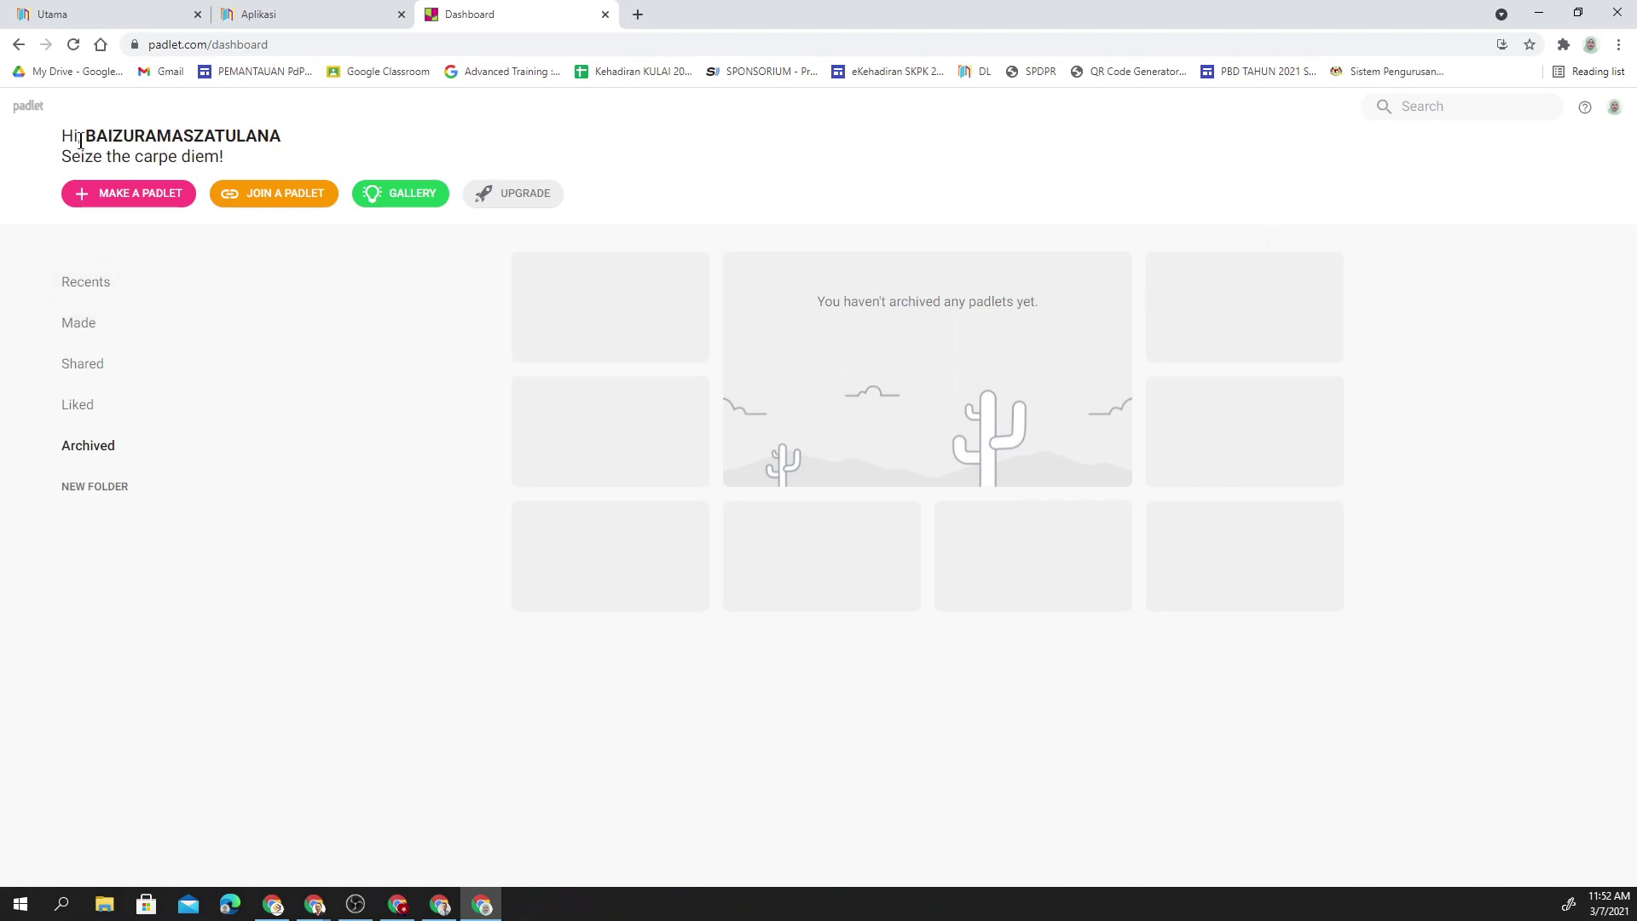
{"action": "left_click", "coordinate": [28, 105]}
{"action": "left_click", "coordinate": [109, 460]}
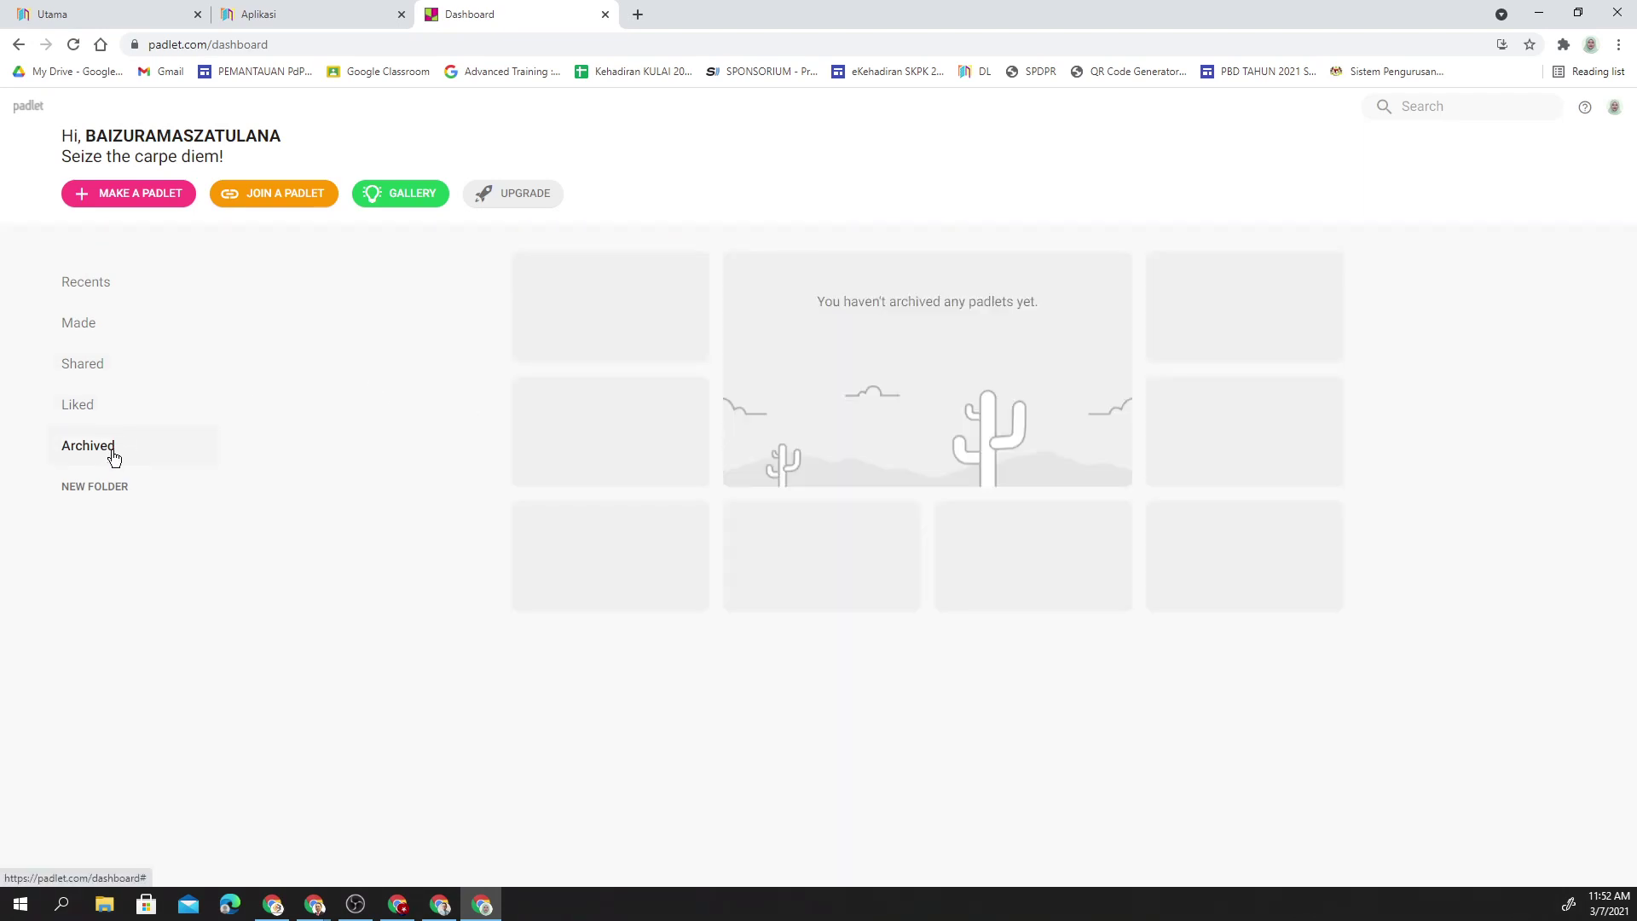
{"action": "left_click", "coordinate": [96, 298]}
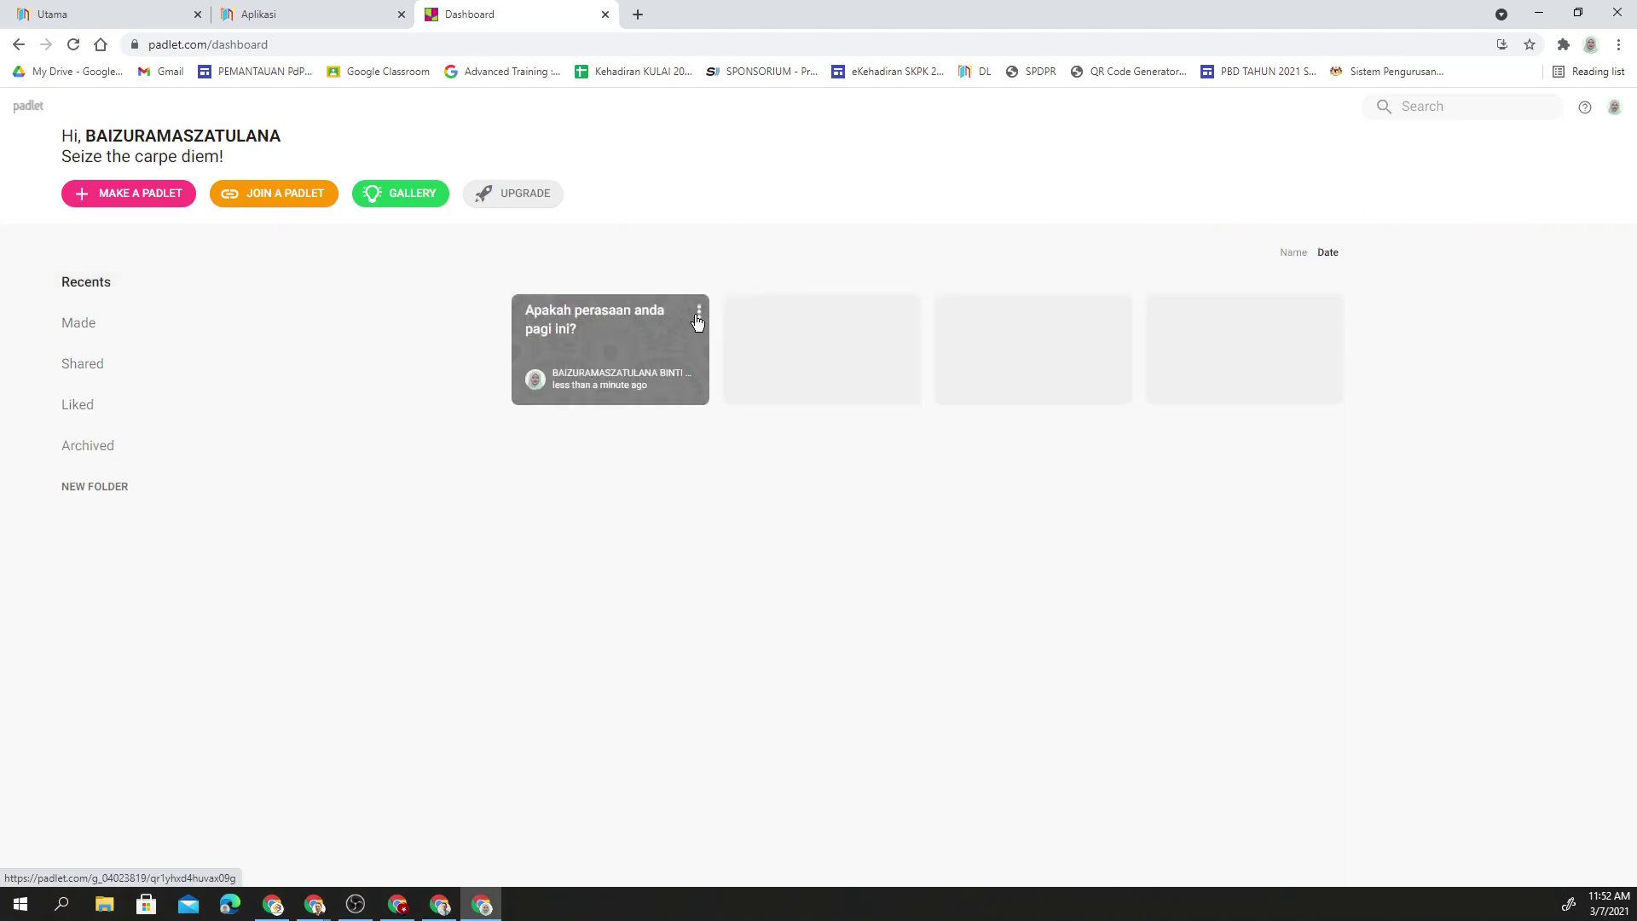
- Delete the 'Apakah perasaan anda pagi ini?' padlet using the shown confirmation code, then check the account menu
{"action": "left_click", "coordinate": [698, 316]}
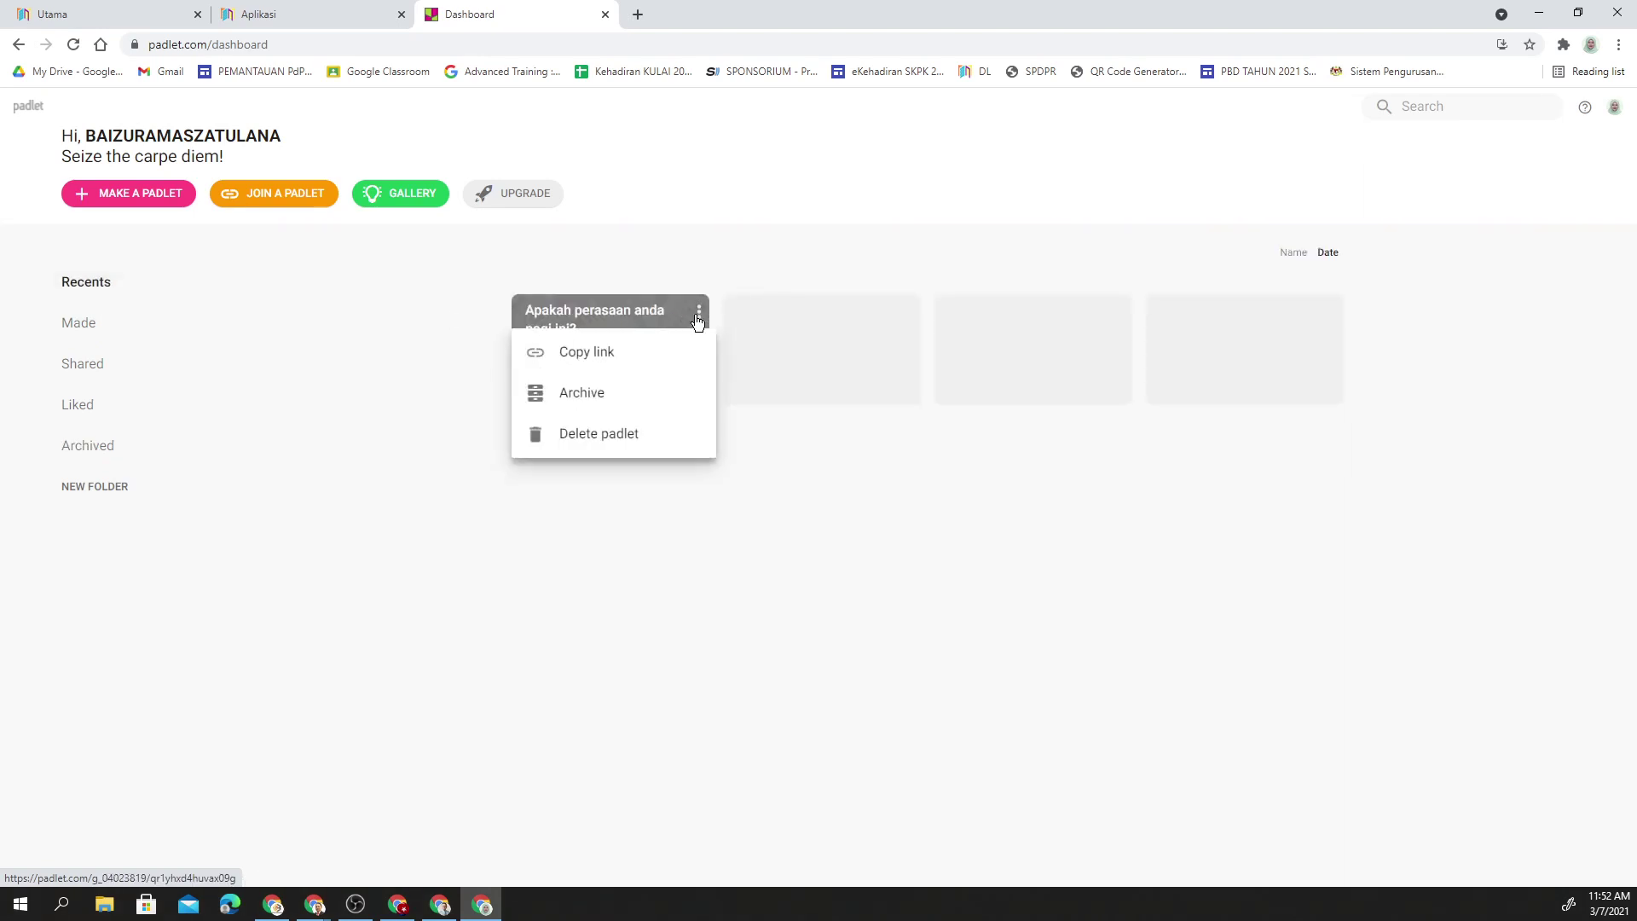
{"action": "left_click", "coordinate": [605, 438]}
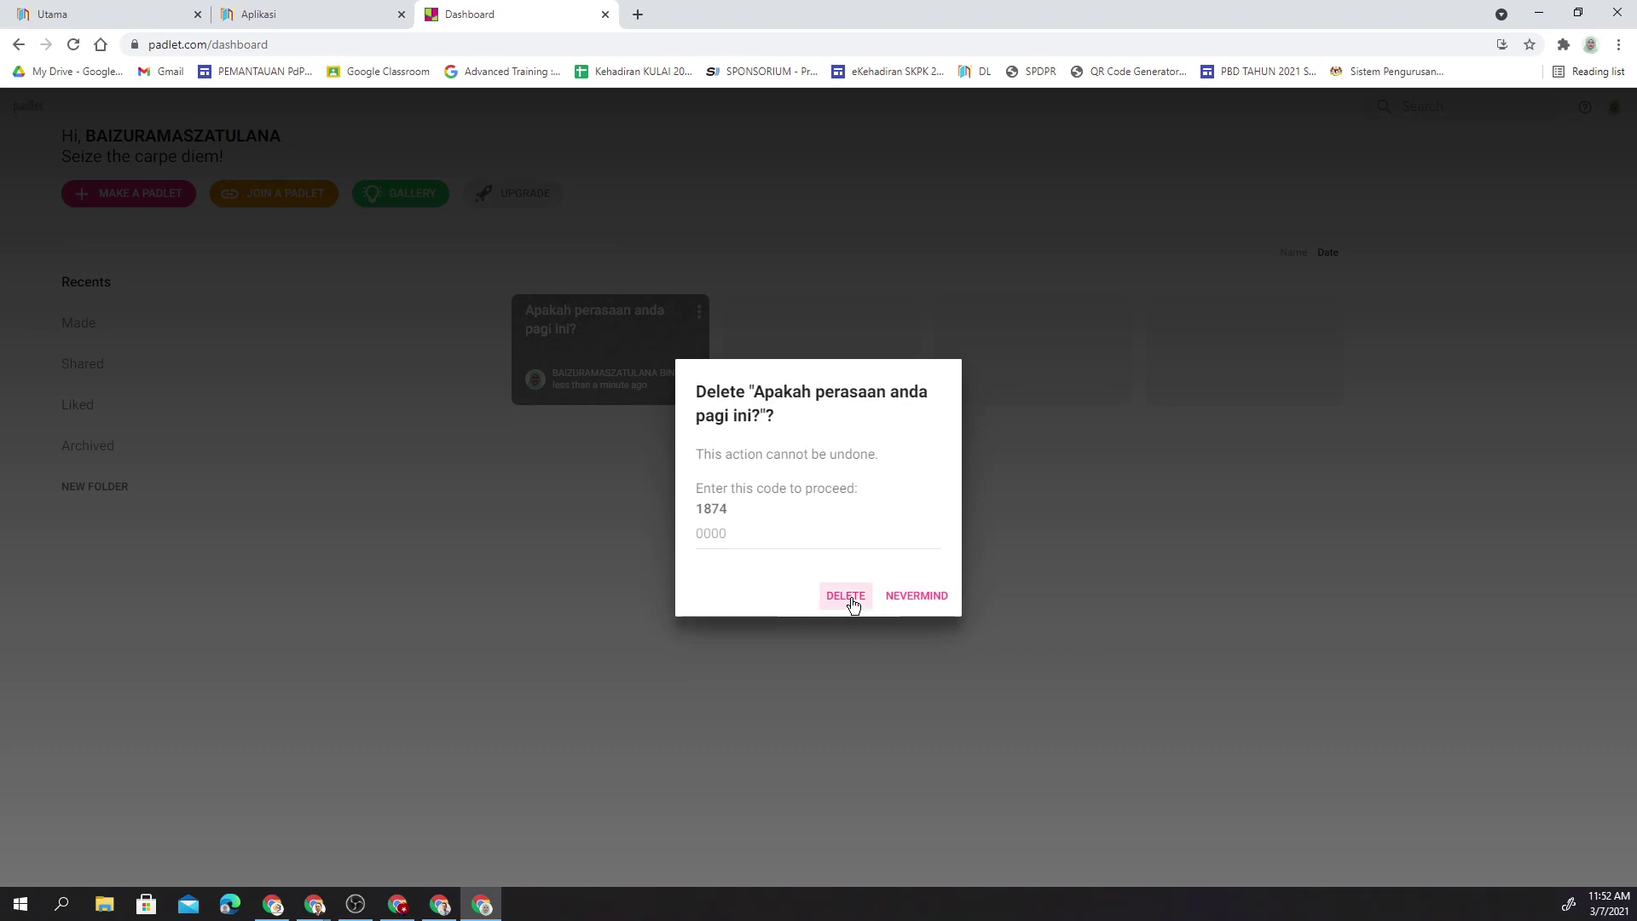
{"action": "left_click", "coordinate": [741, 535]}
{"action": "type", "text": "1874"}
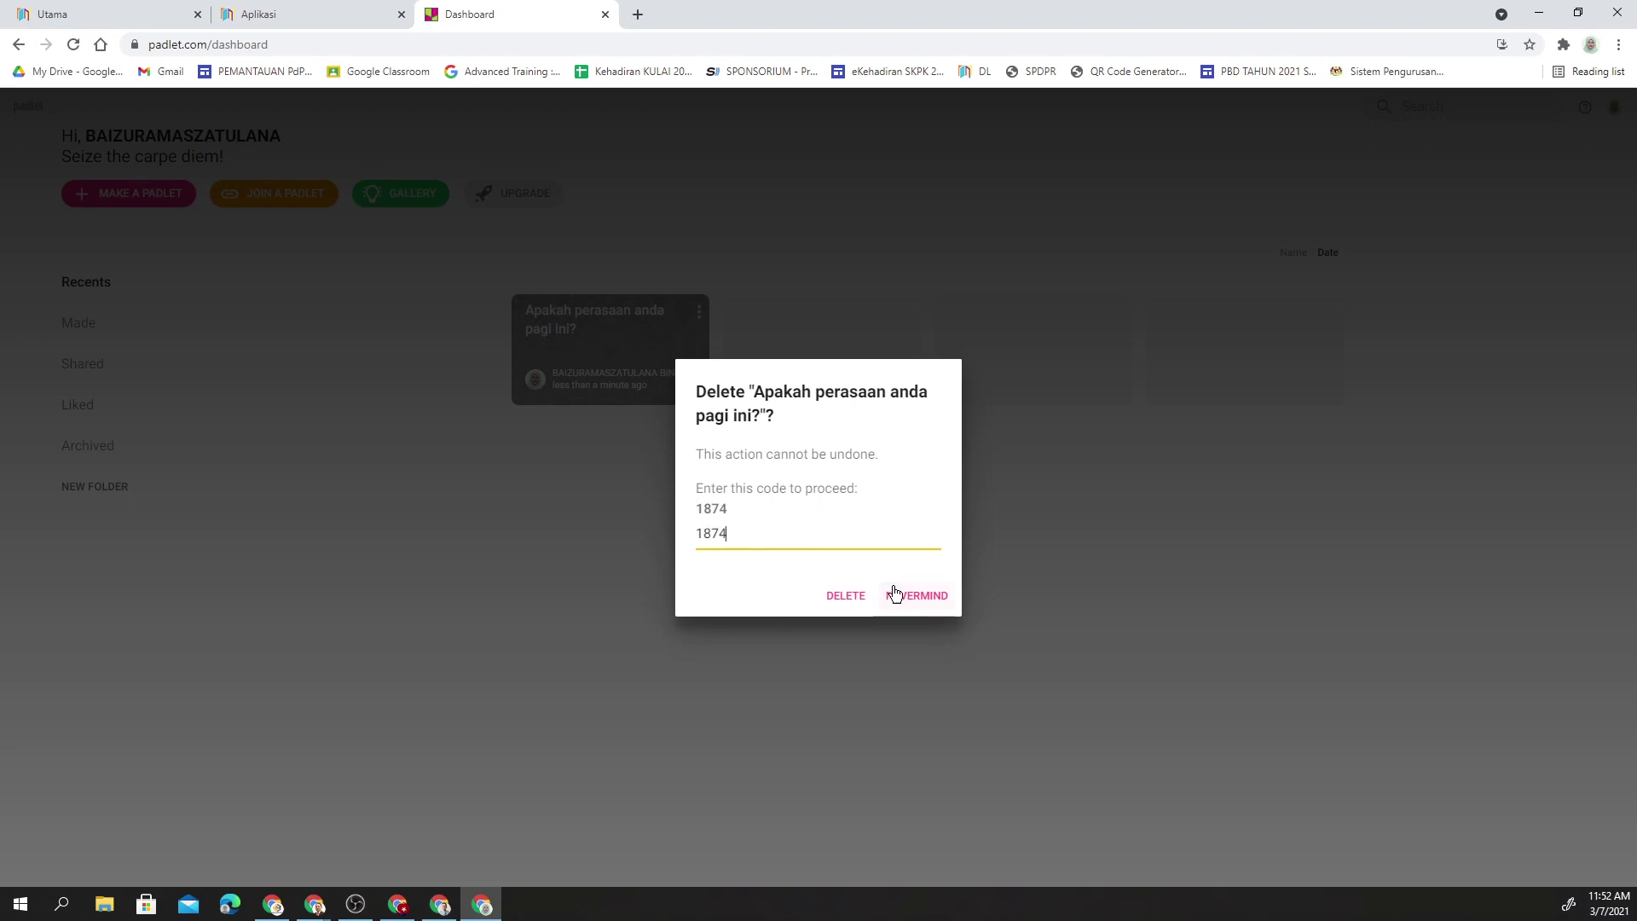
{"action": "left_click", "coordinate": [857, 600]}
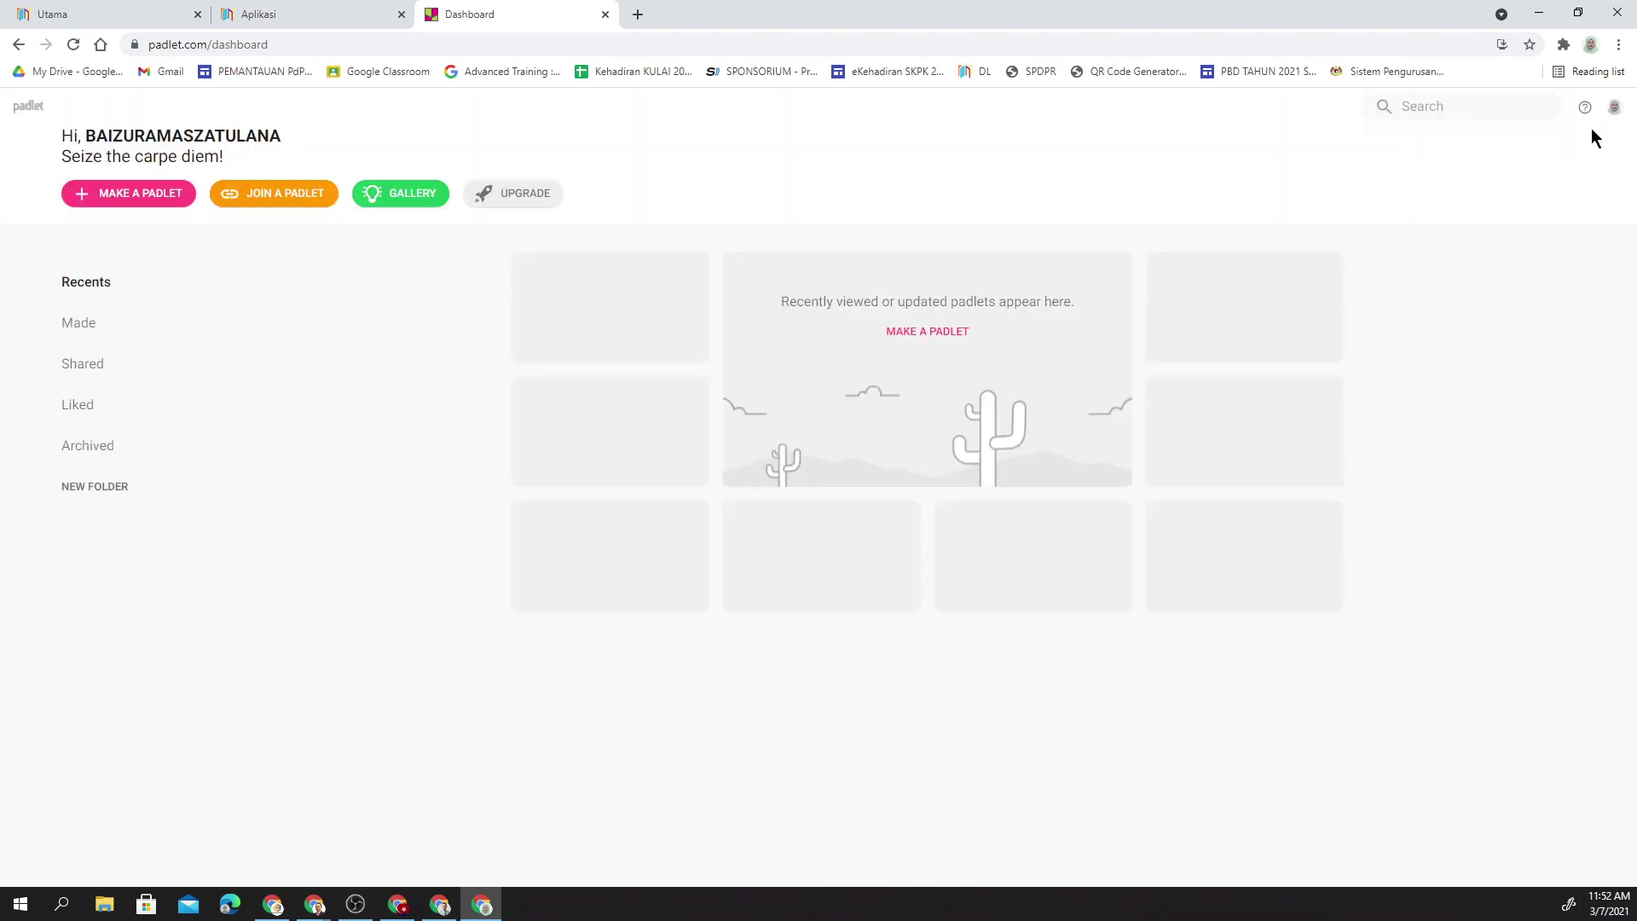
{"action": "left_click", "coordinate": [1615, 106]}
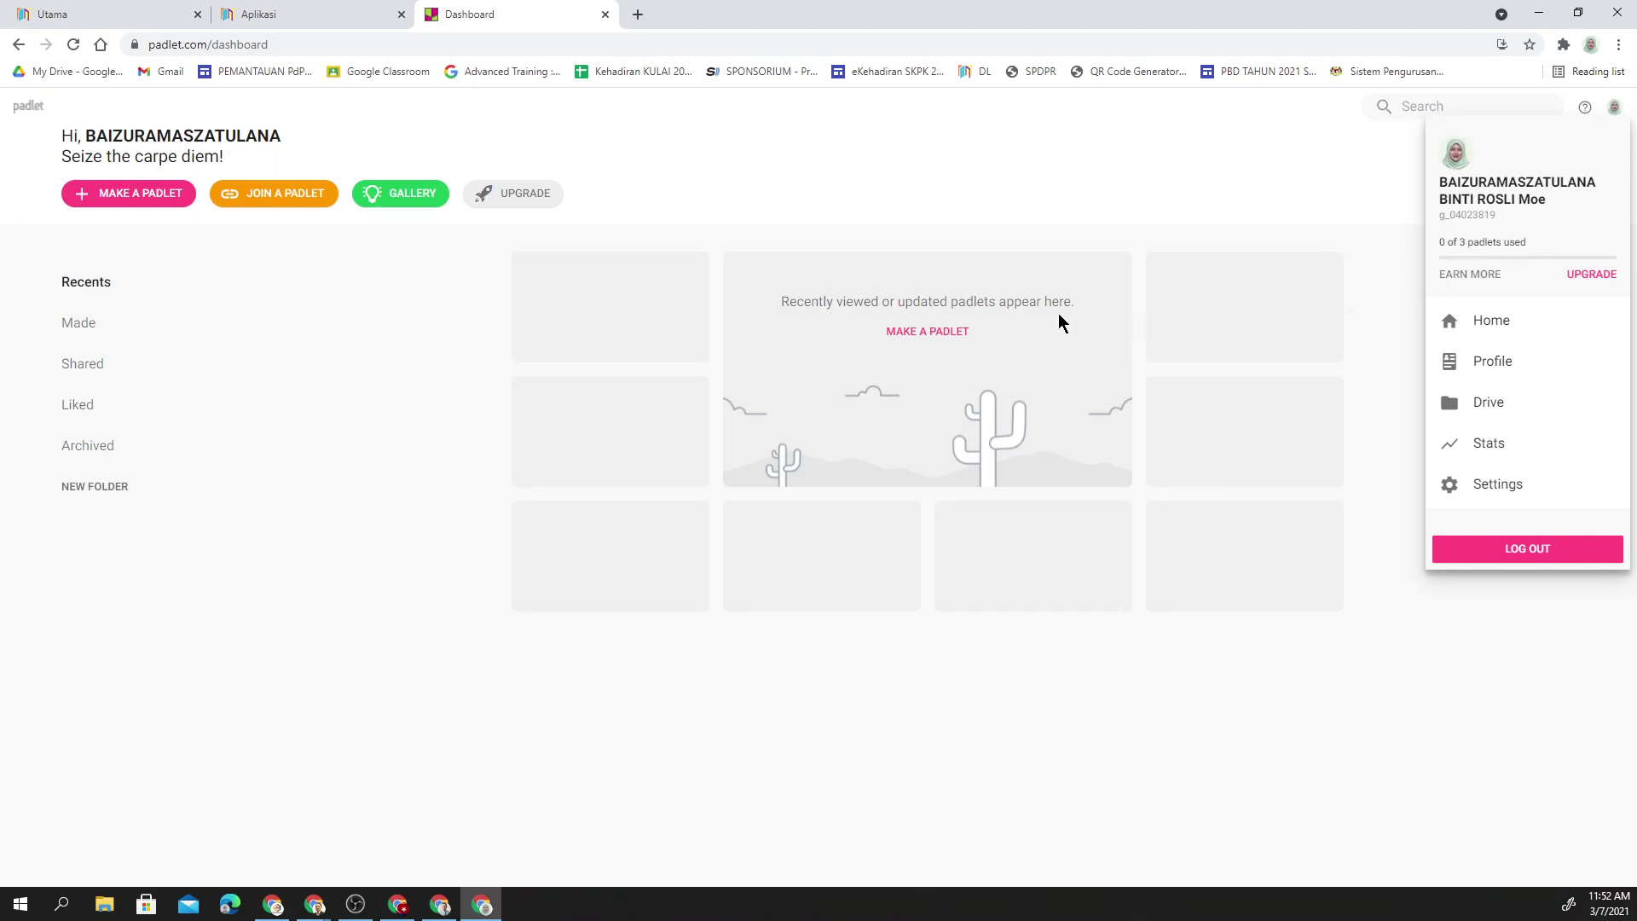
{"action": "left_click", "coordinate": [450, 294]}
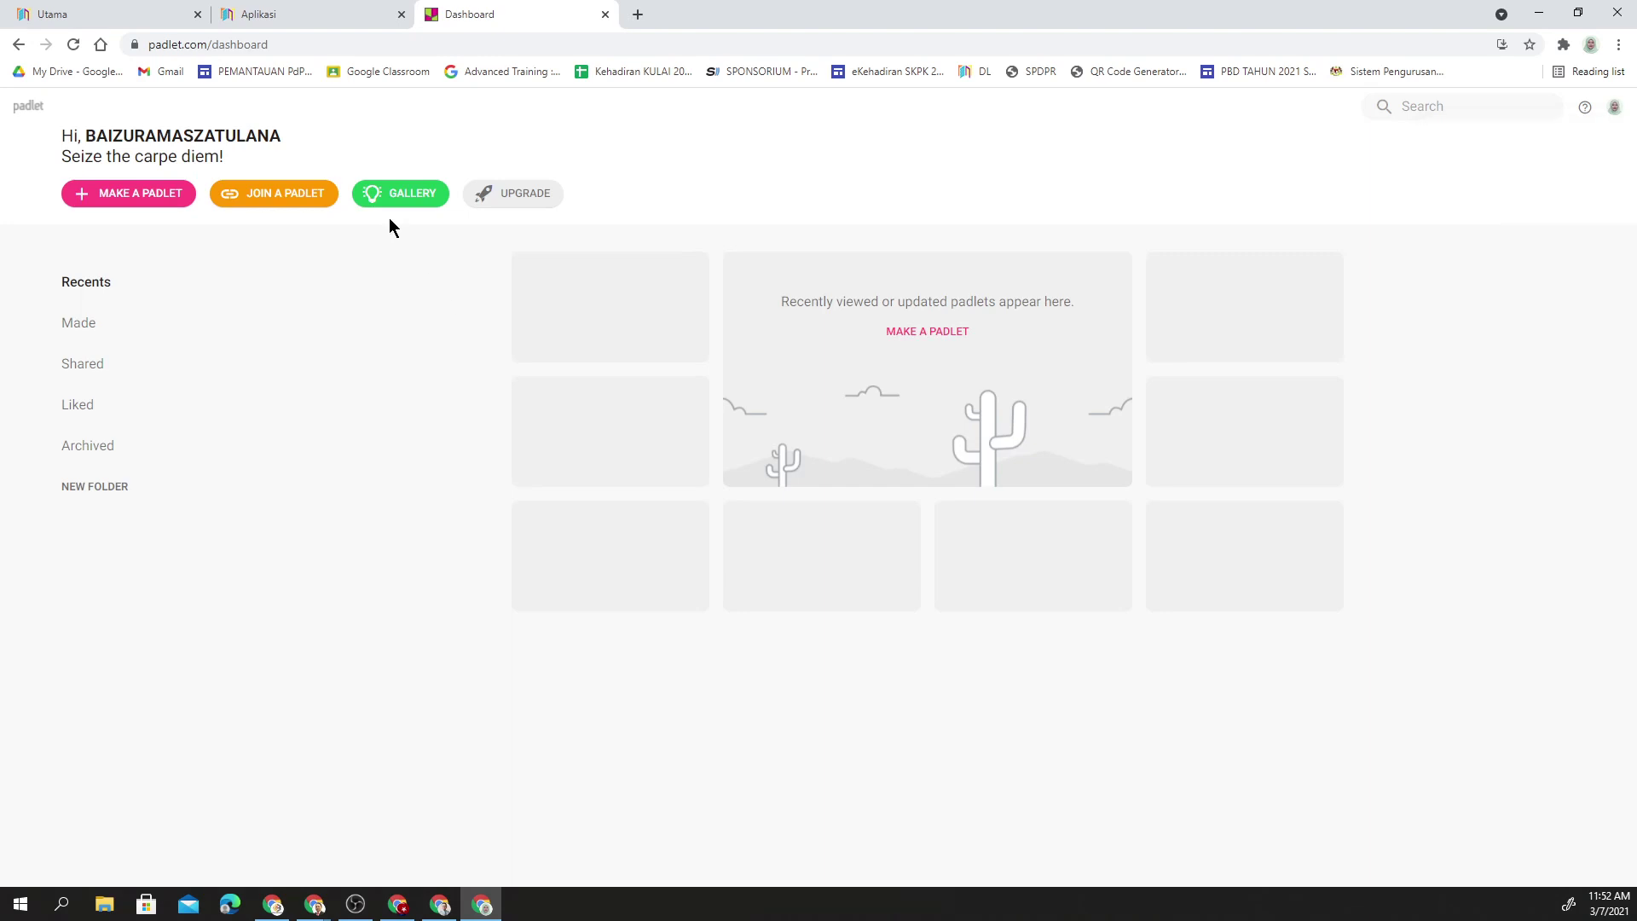